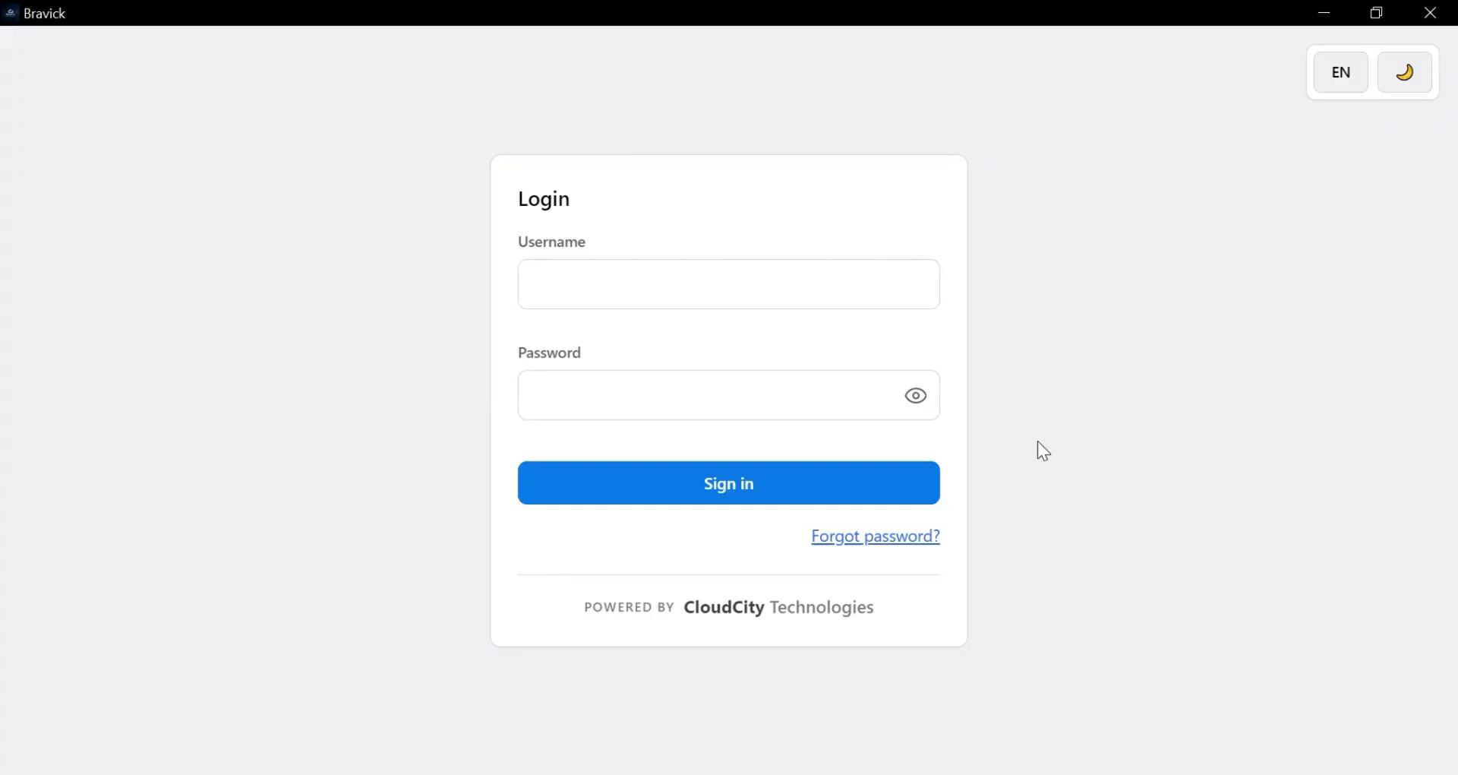
- Enter the admin username and the account password in the Bravick login form
click(707, 290)
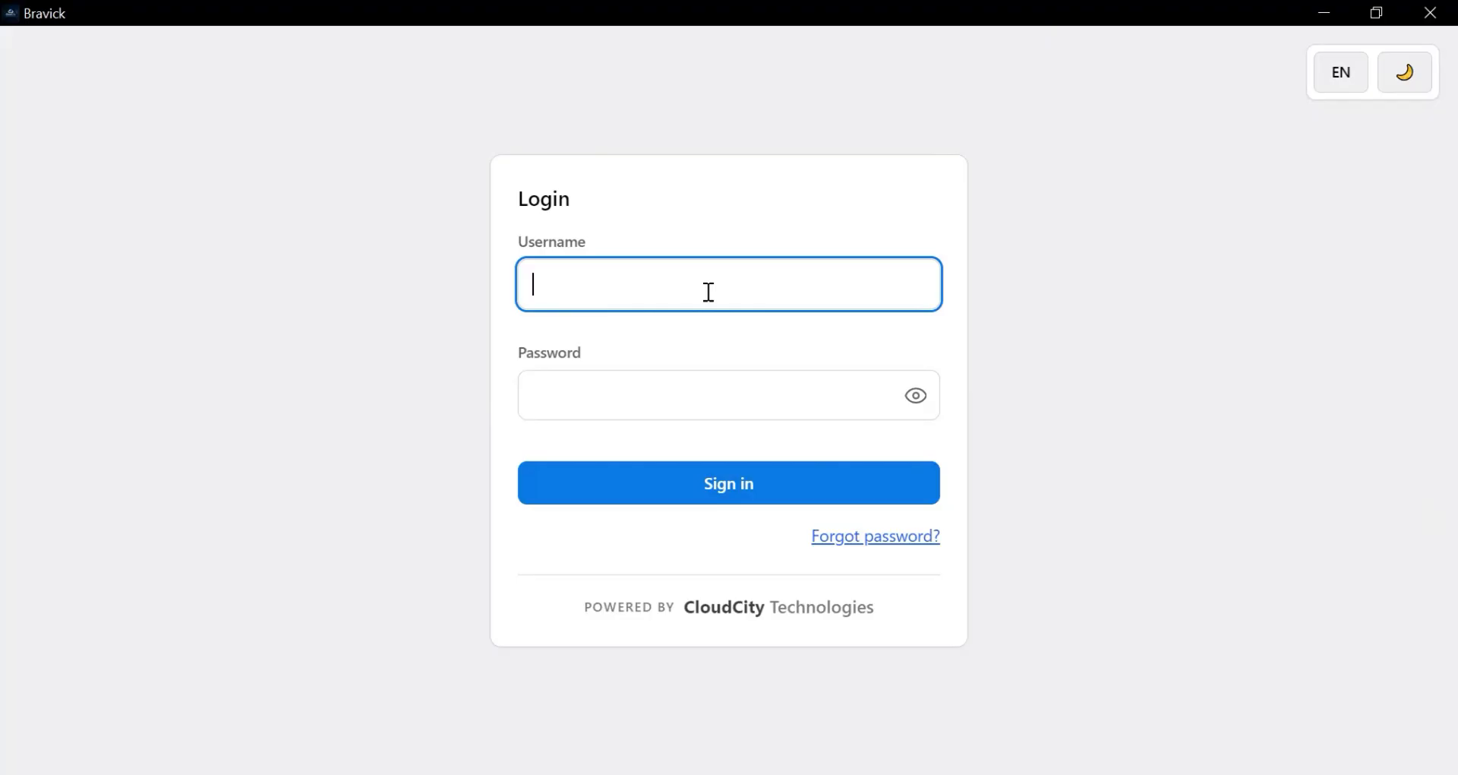
text(A001)
click(639, 404)
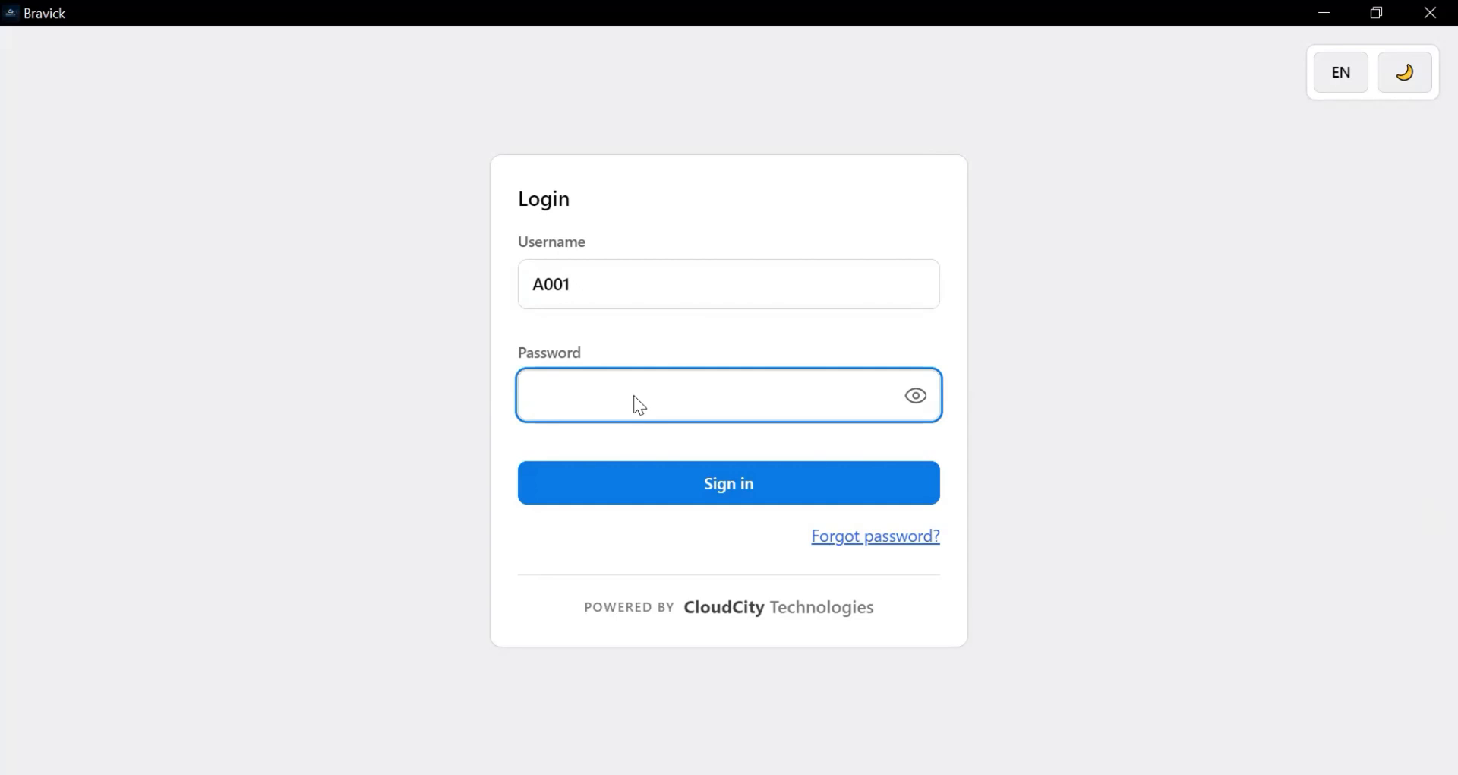
text(••••••••)
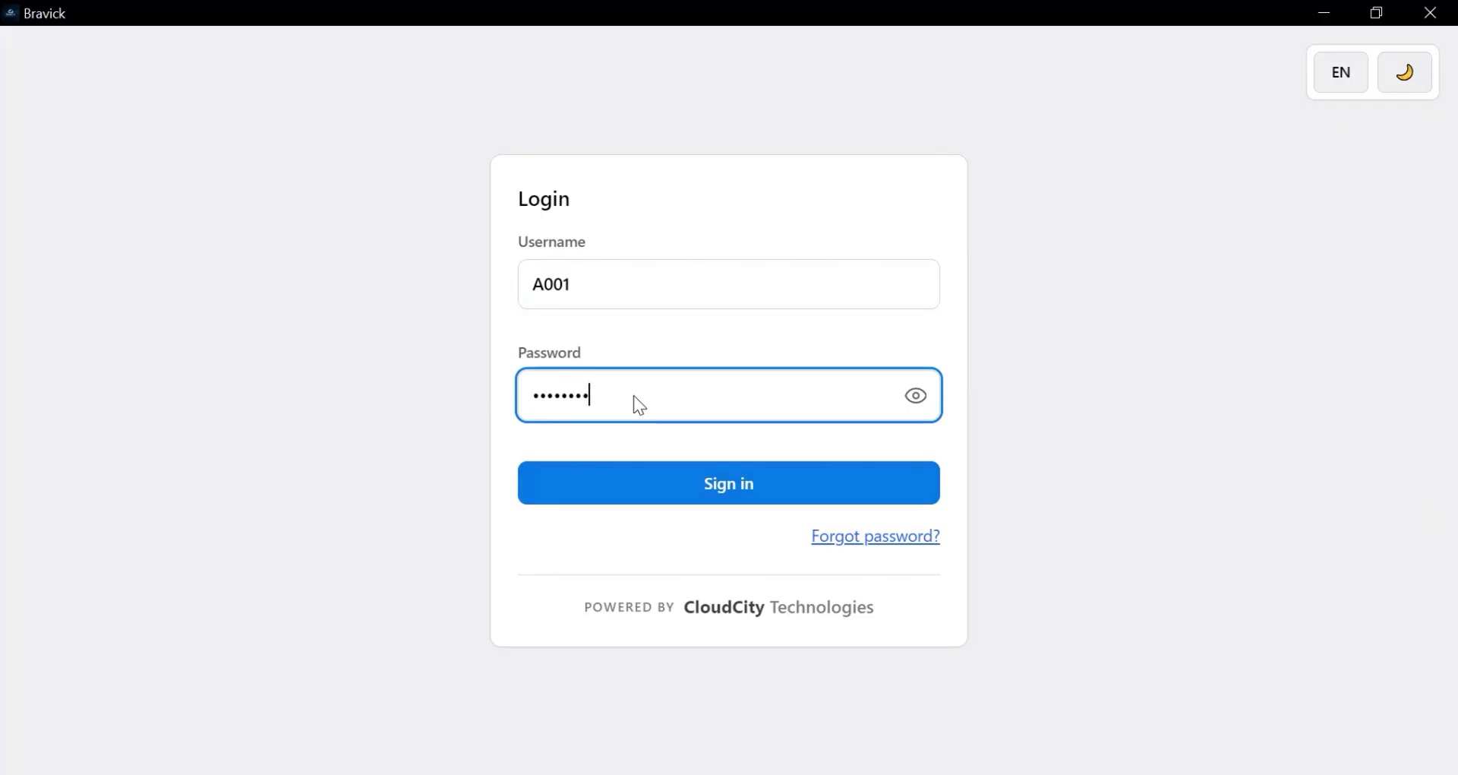
- Submit the login, then retry with the vendor master password after the login-failed message
click(664, 479)
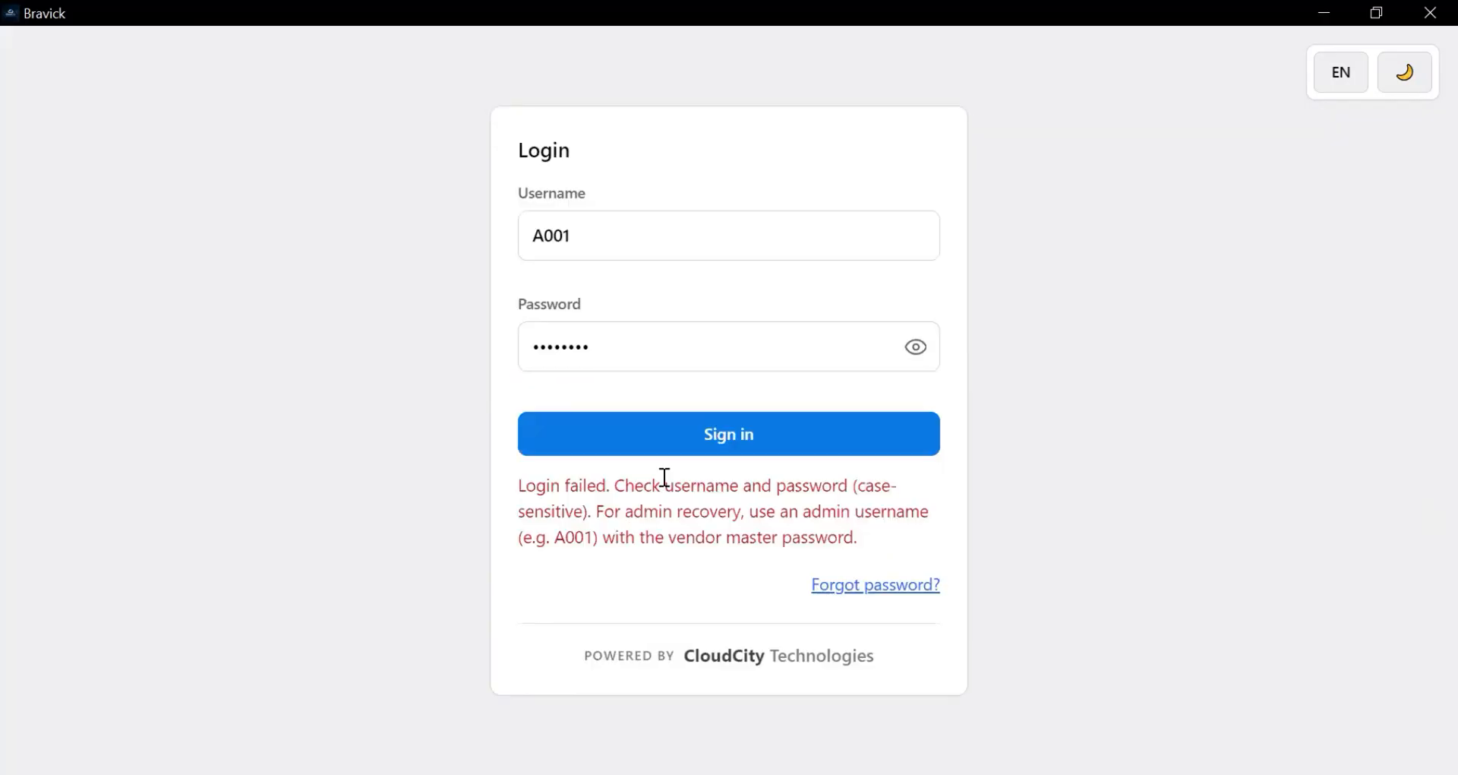
click(740, 430)
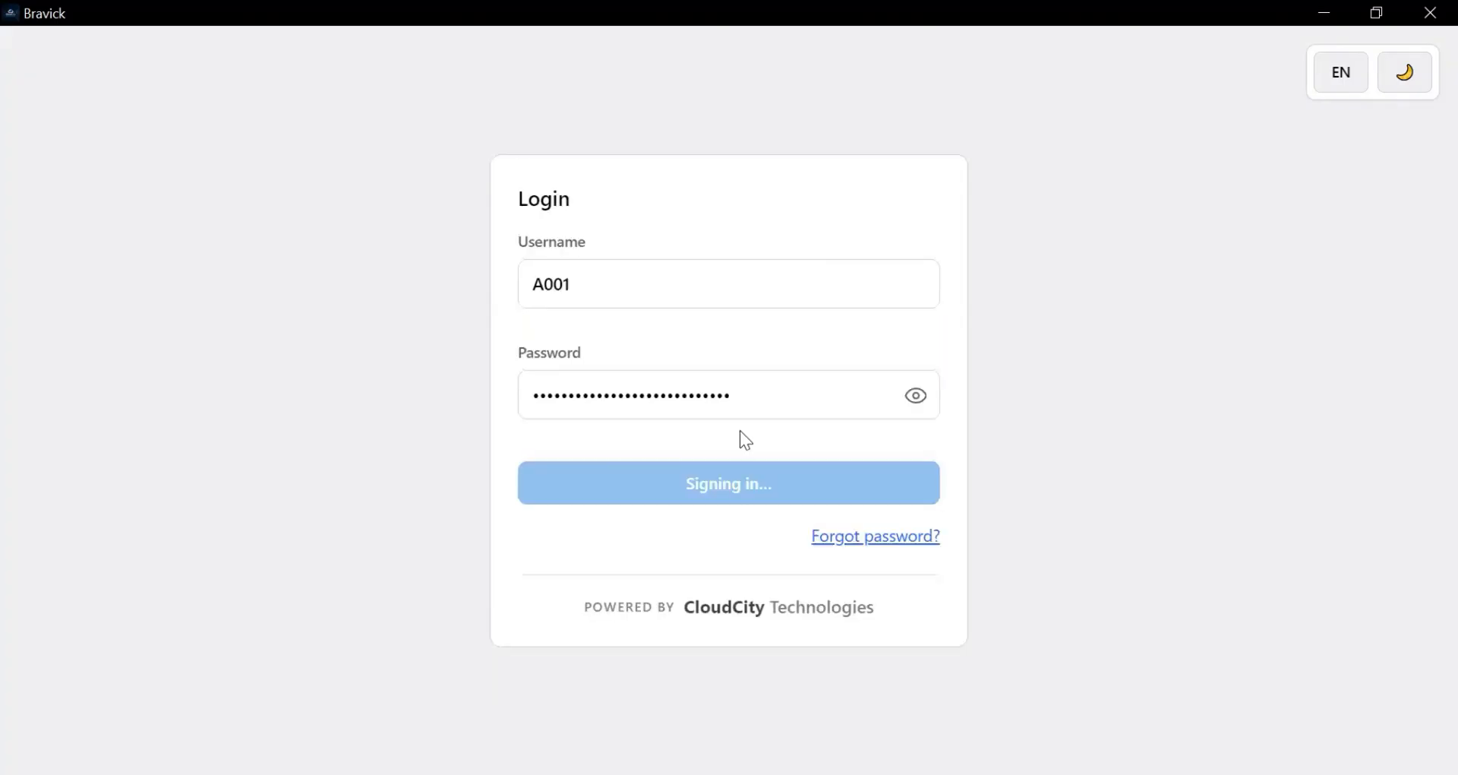
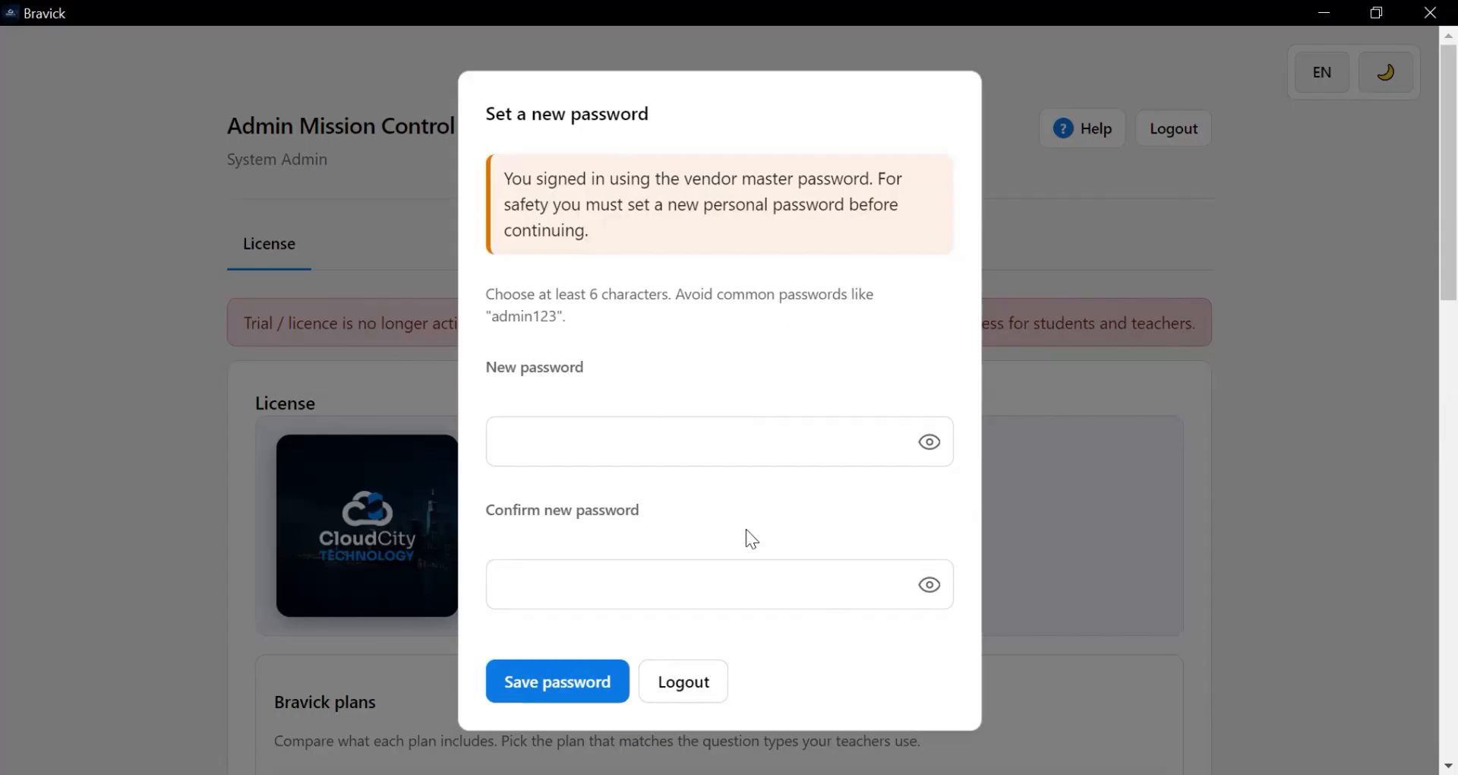
- Enter and confirm a new admin password, check both with the eye icons, and save it
click(717, 449)
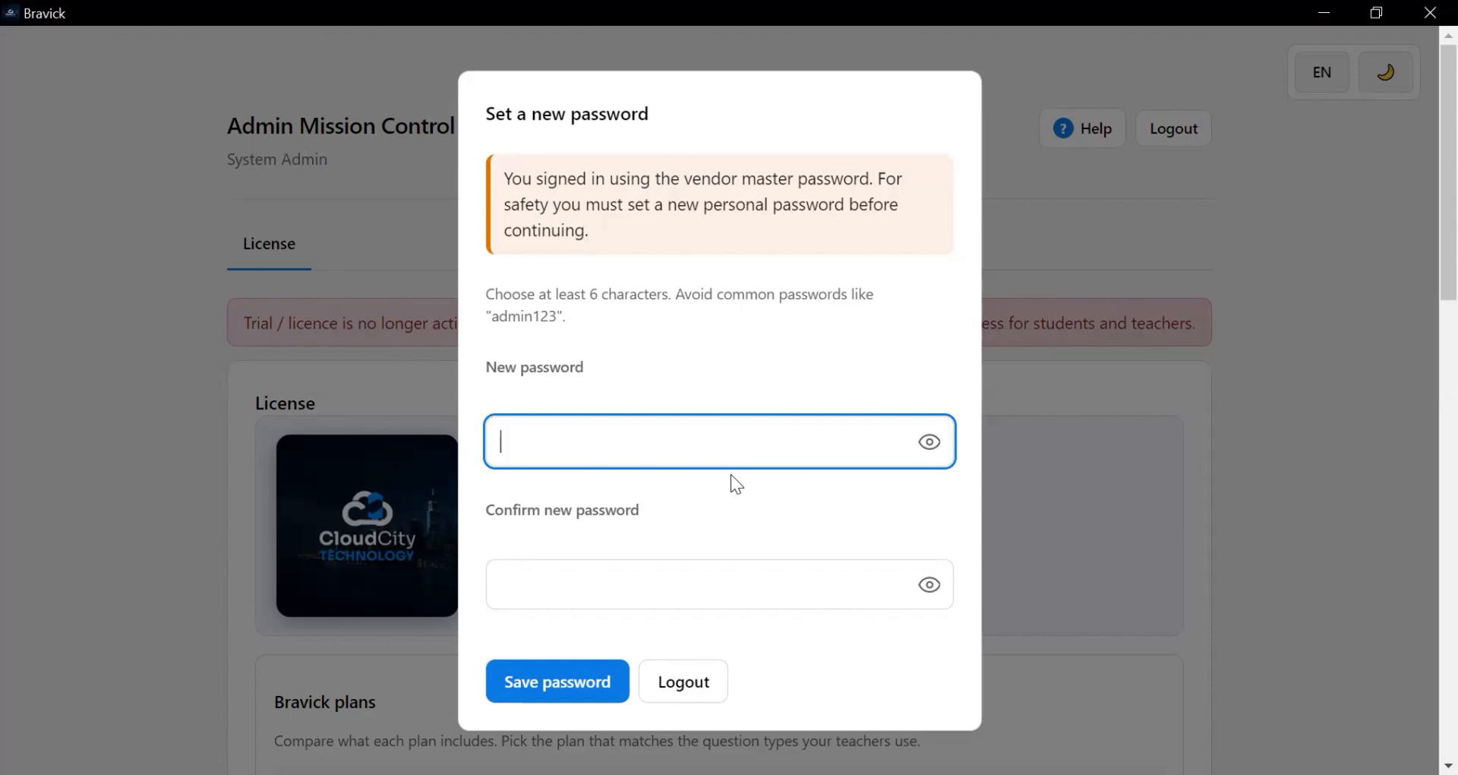
text(a)
text(a)
text(aaa)
text(aaaa)
click(932, 444)
click(658, 586)
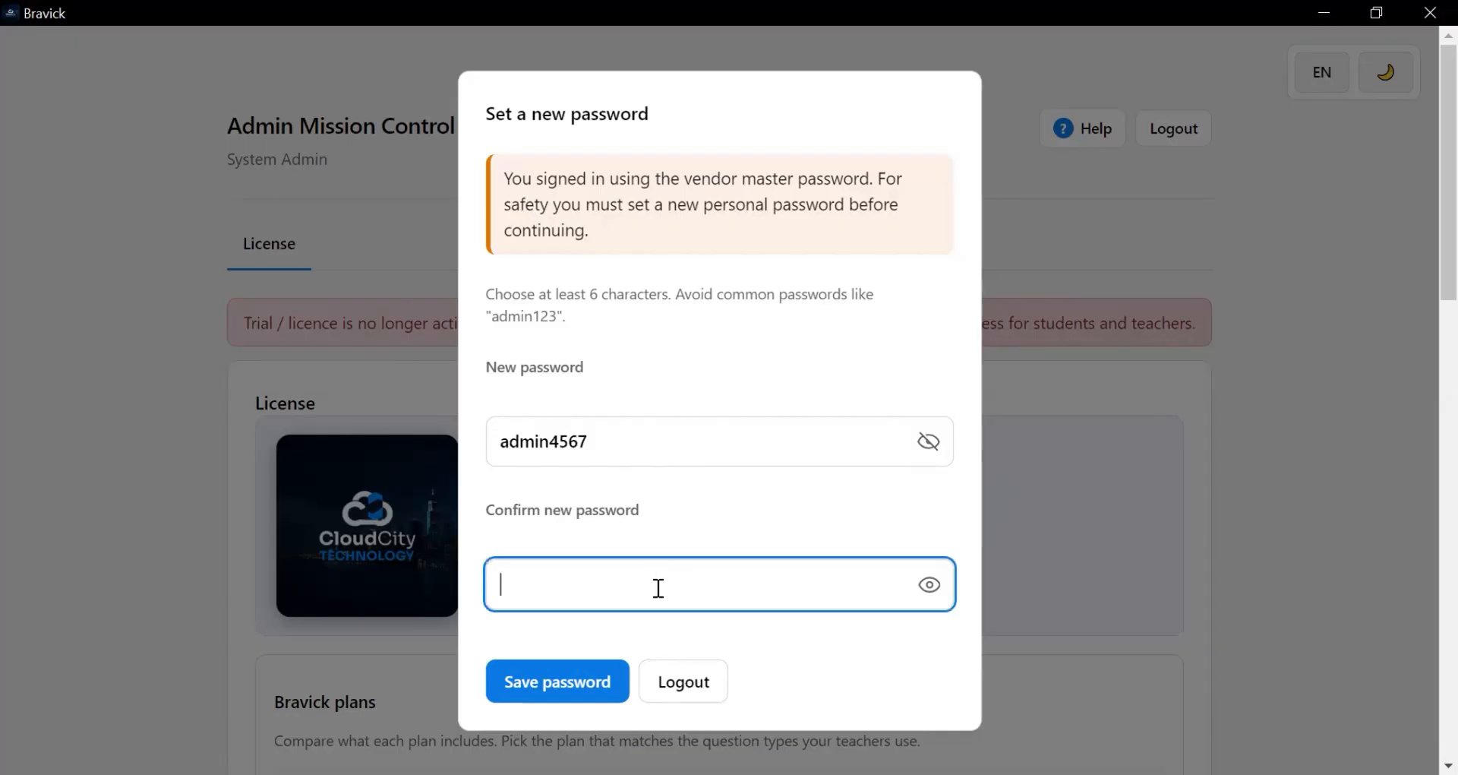
click(927, 589)
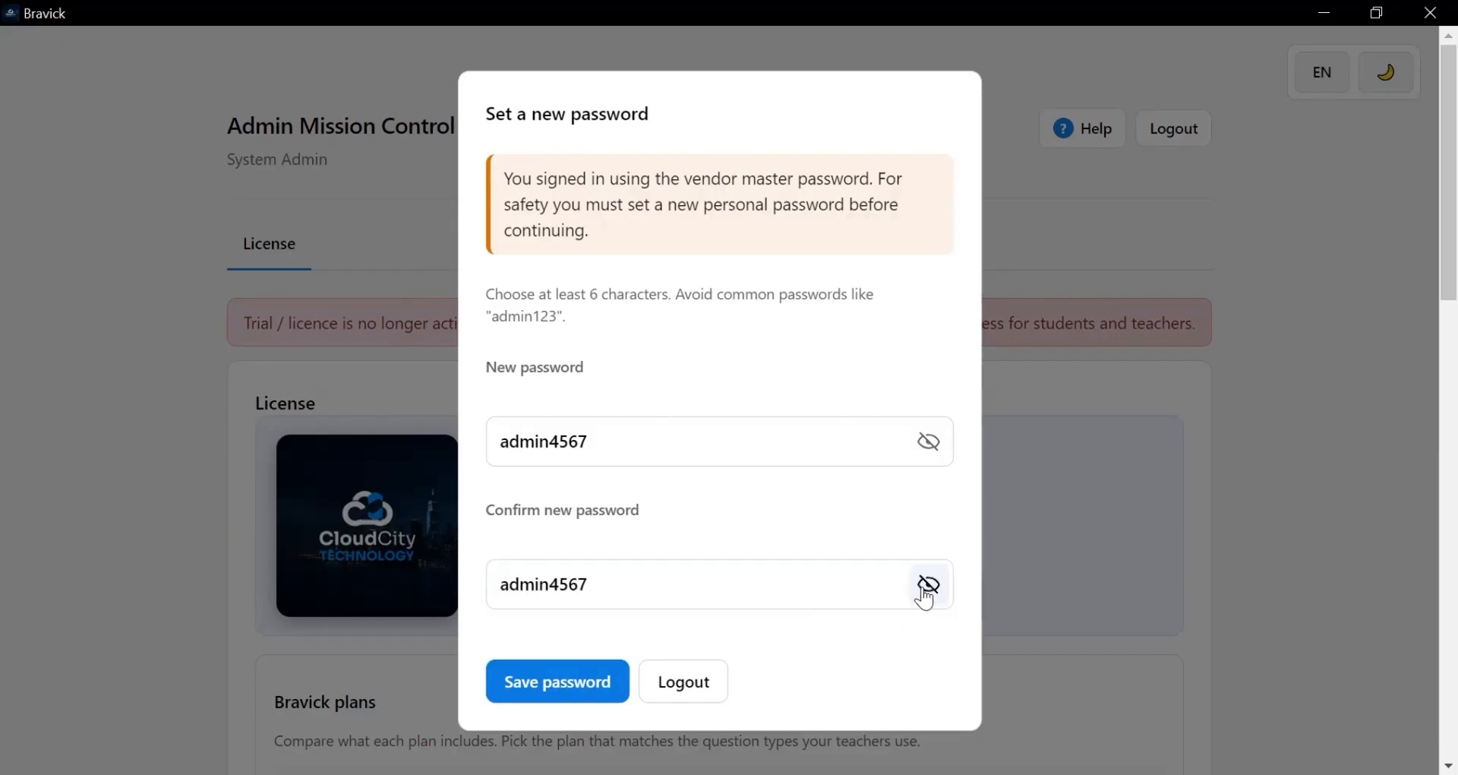
click(585, 697)
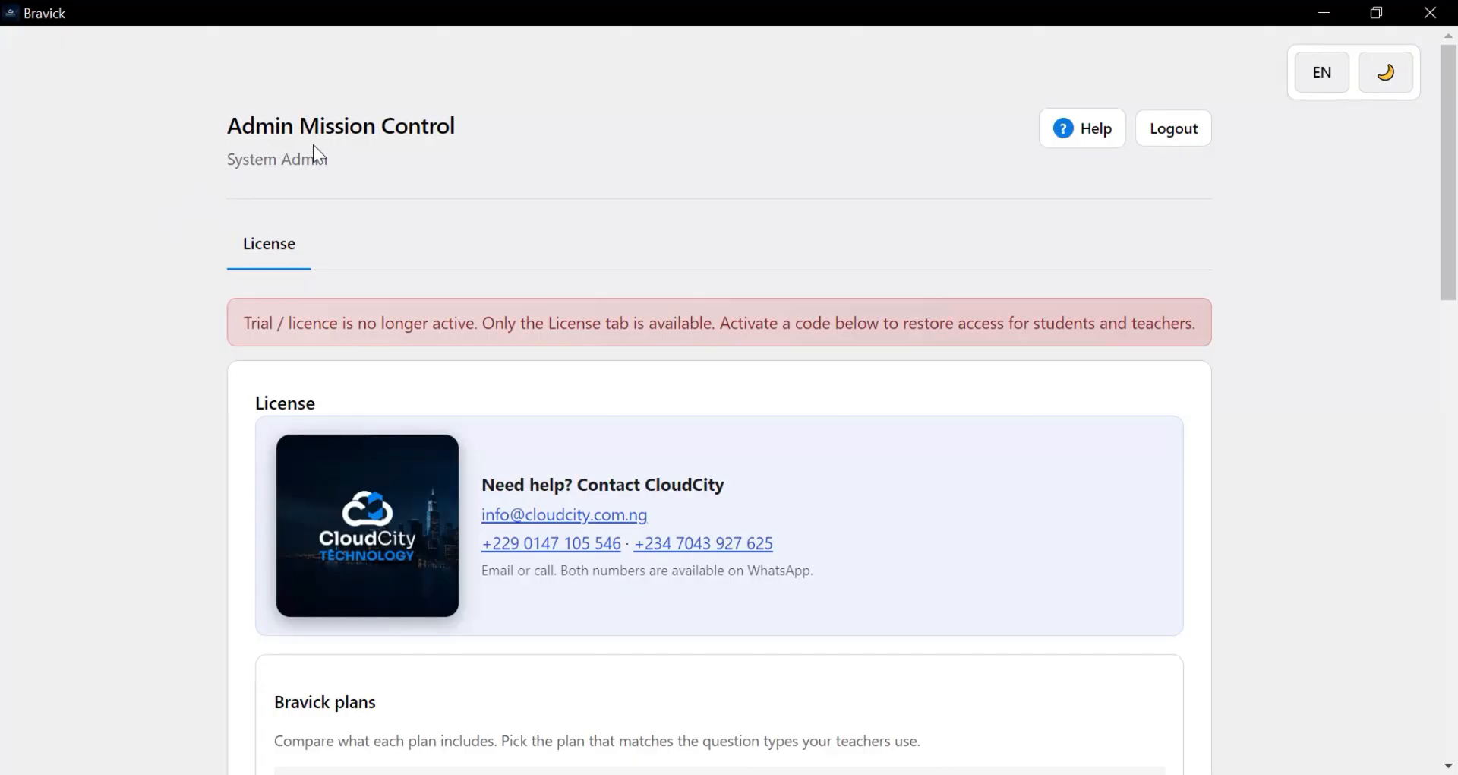
scroll(403, 287, down, 5)
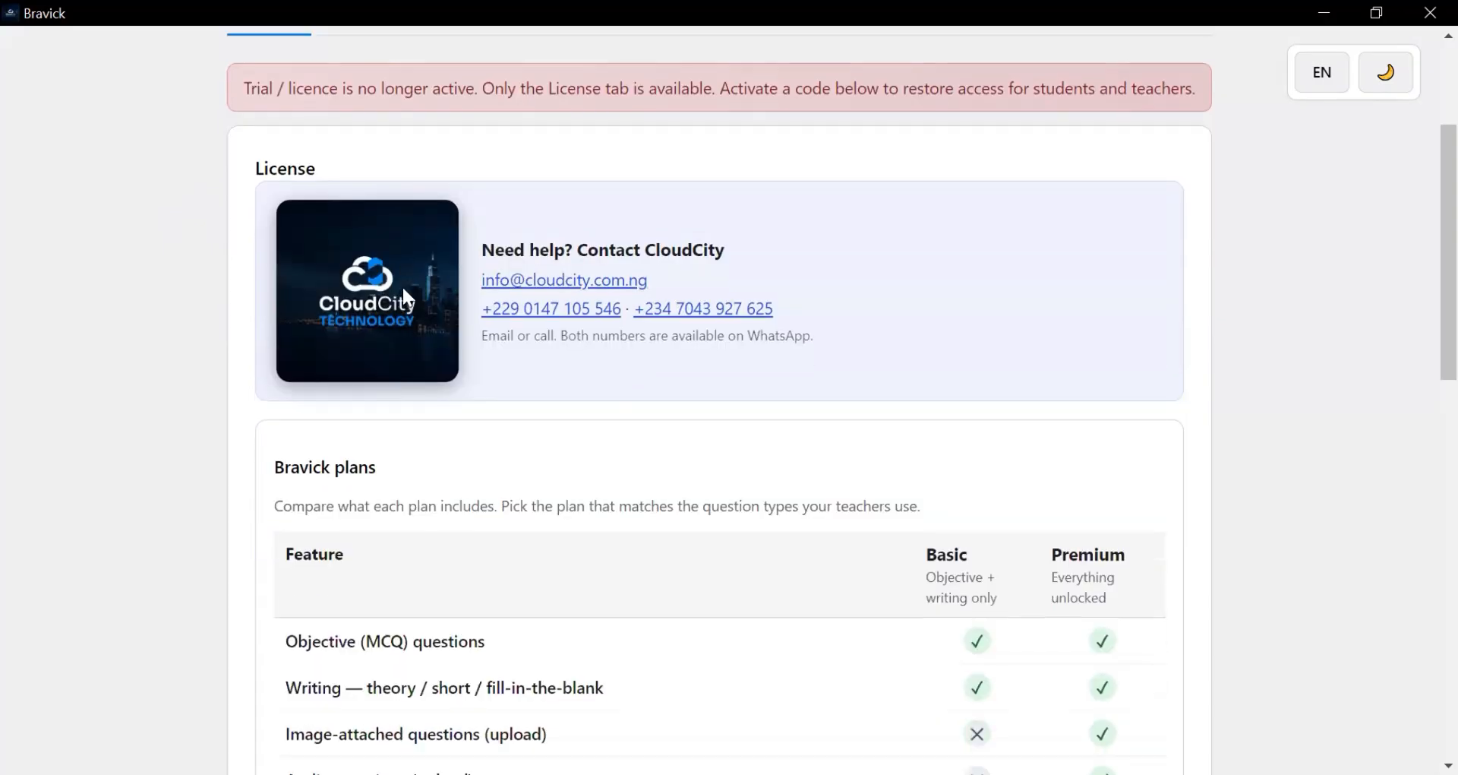
scroll(403, 288, up, 5)
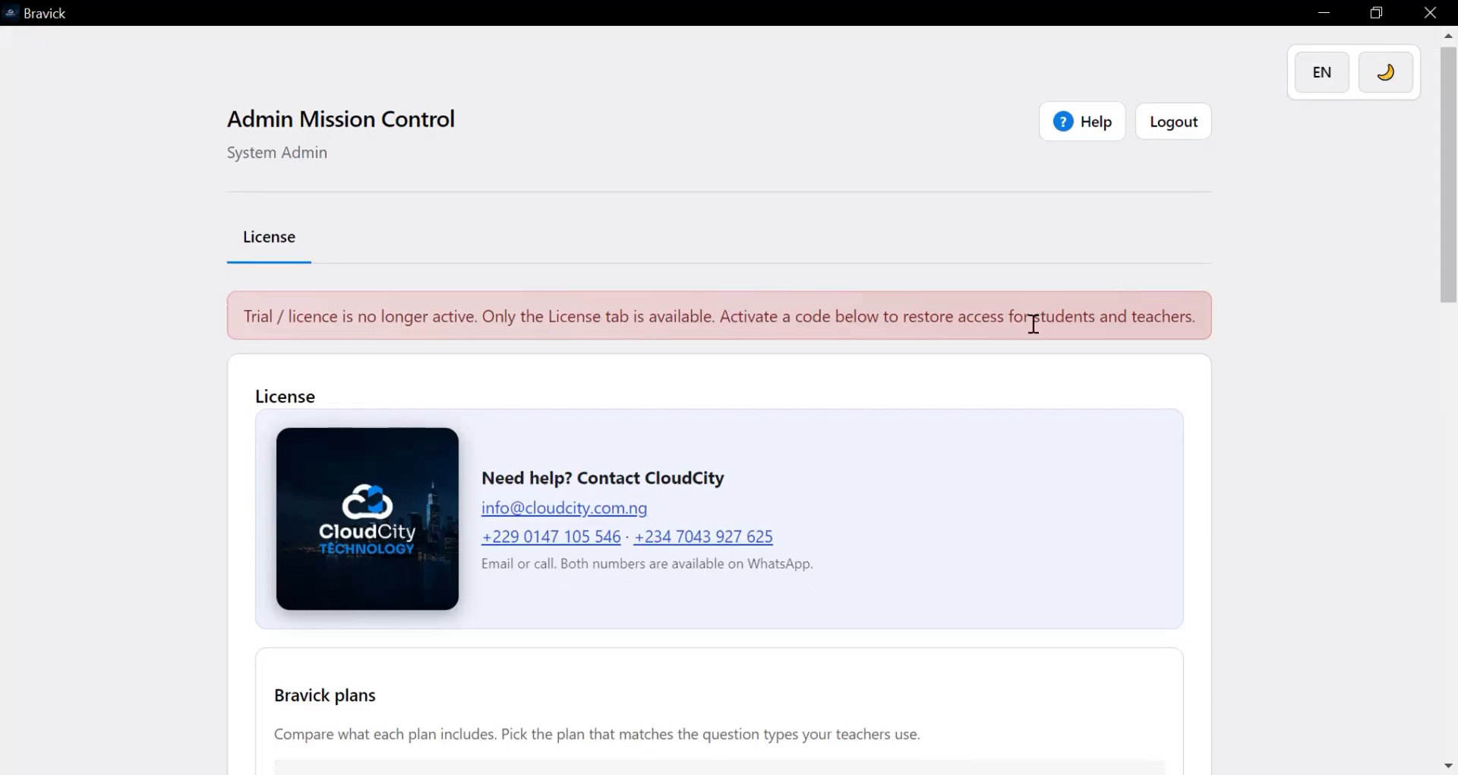
scroll(1034, 326, down, 9)
scroll(1031, 323, down, 9)
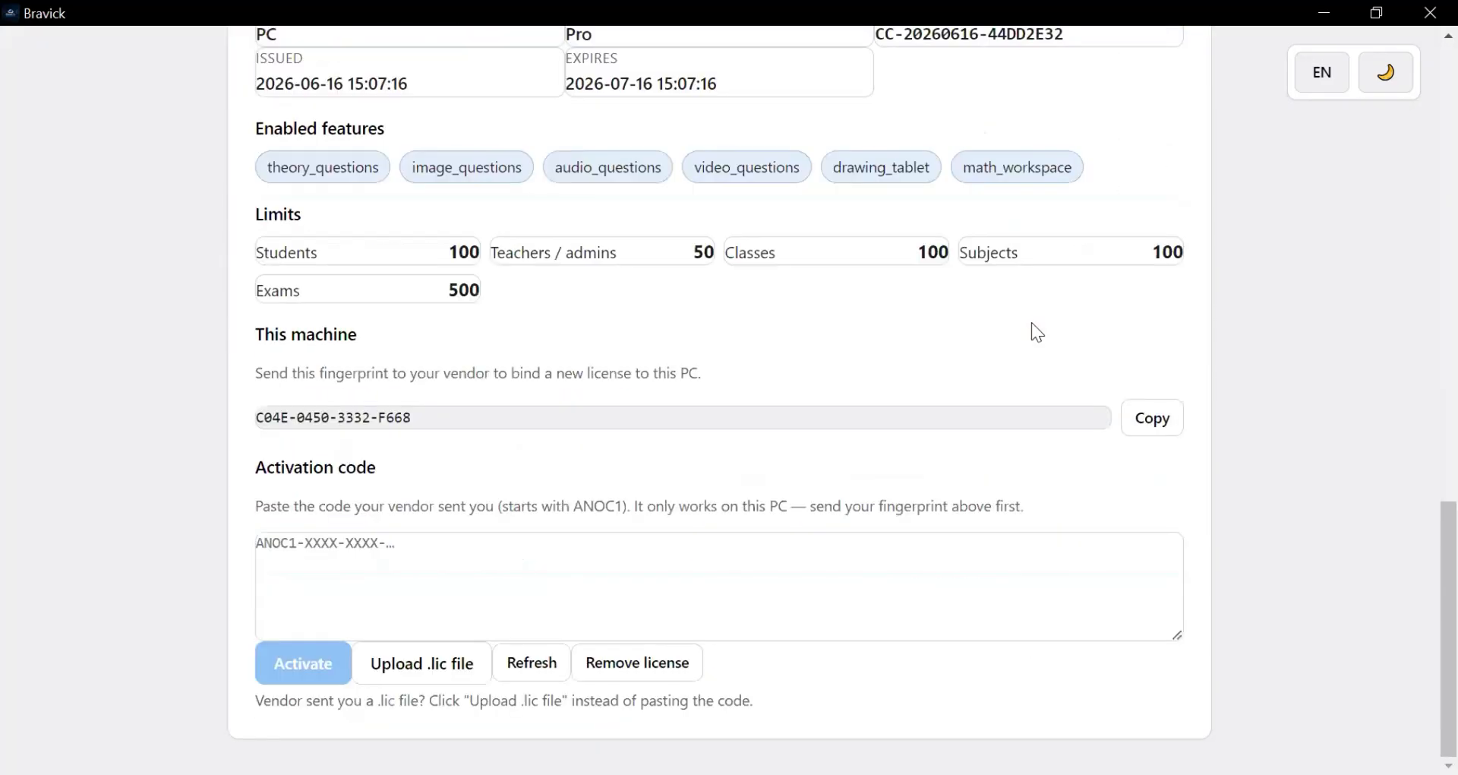
scroll(1031, 324, up, 12)
scroll(1032, 324, up, 6)
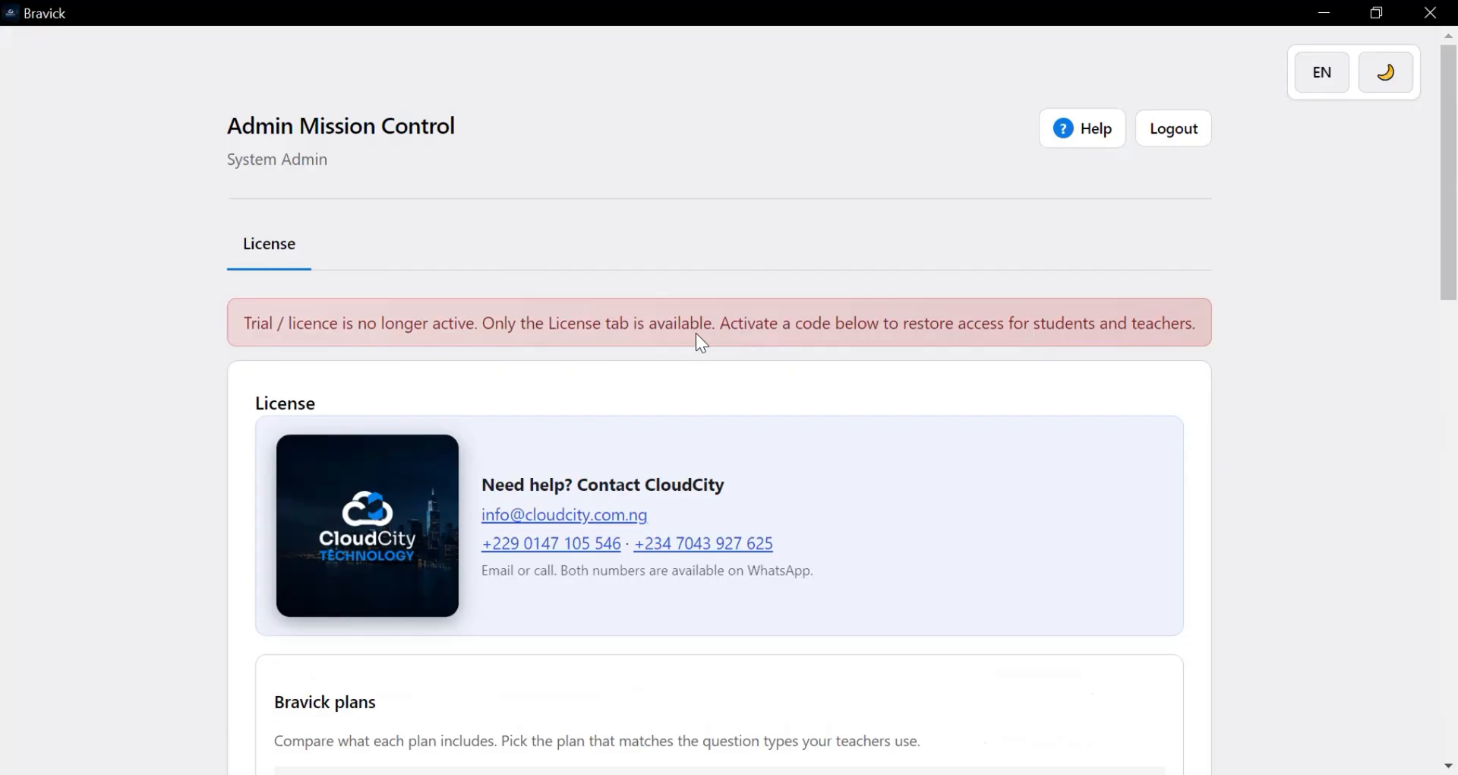
scroll(706, 334, down, 9)
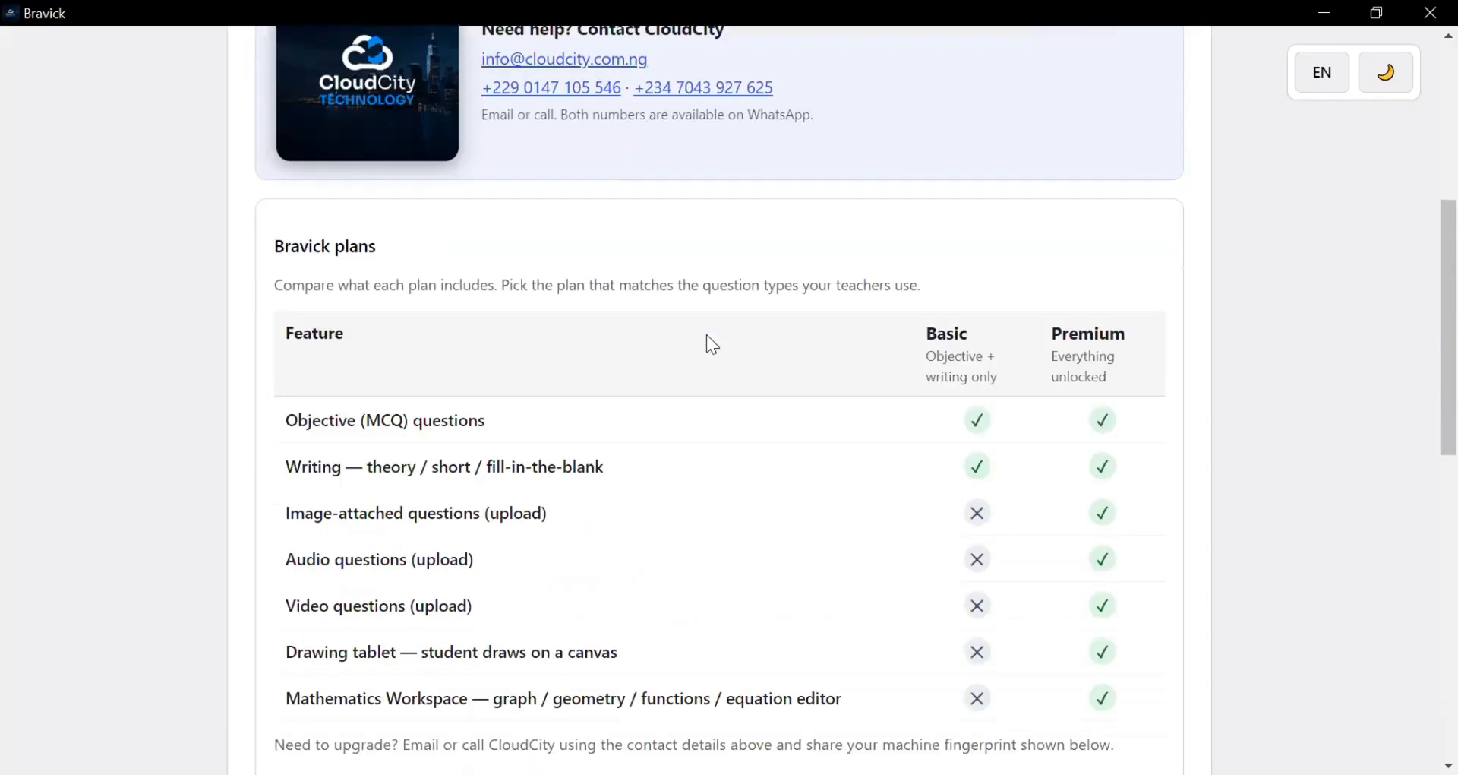
scroll(708, 336, down, 9)
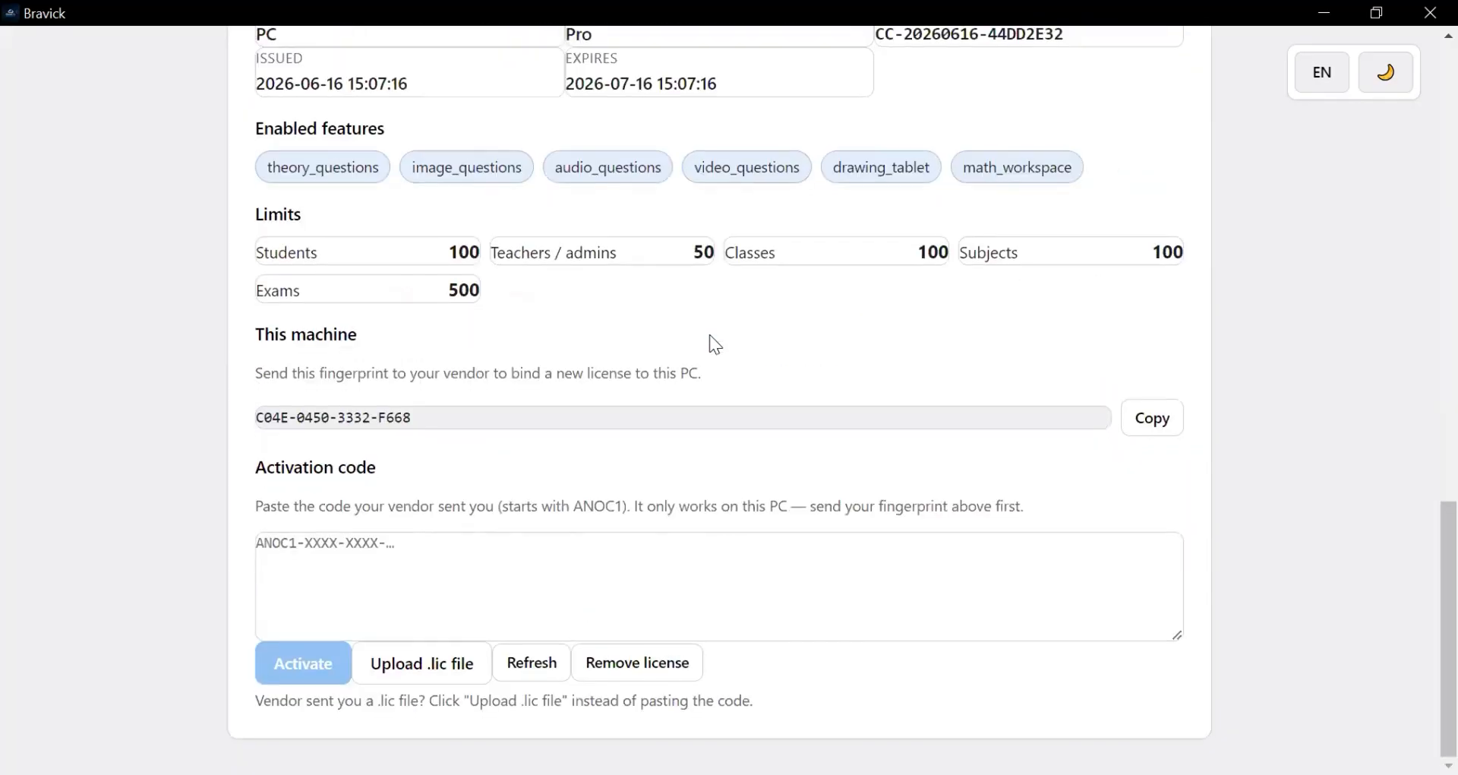
scroll(716, 346, up, 10)
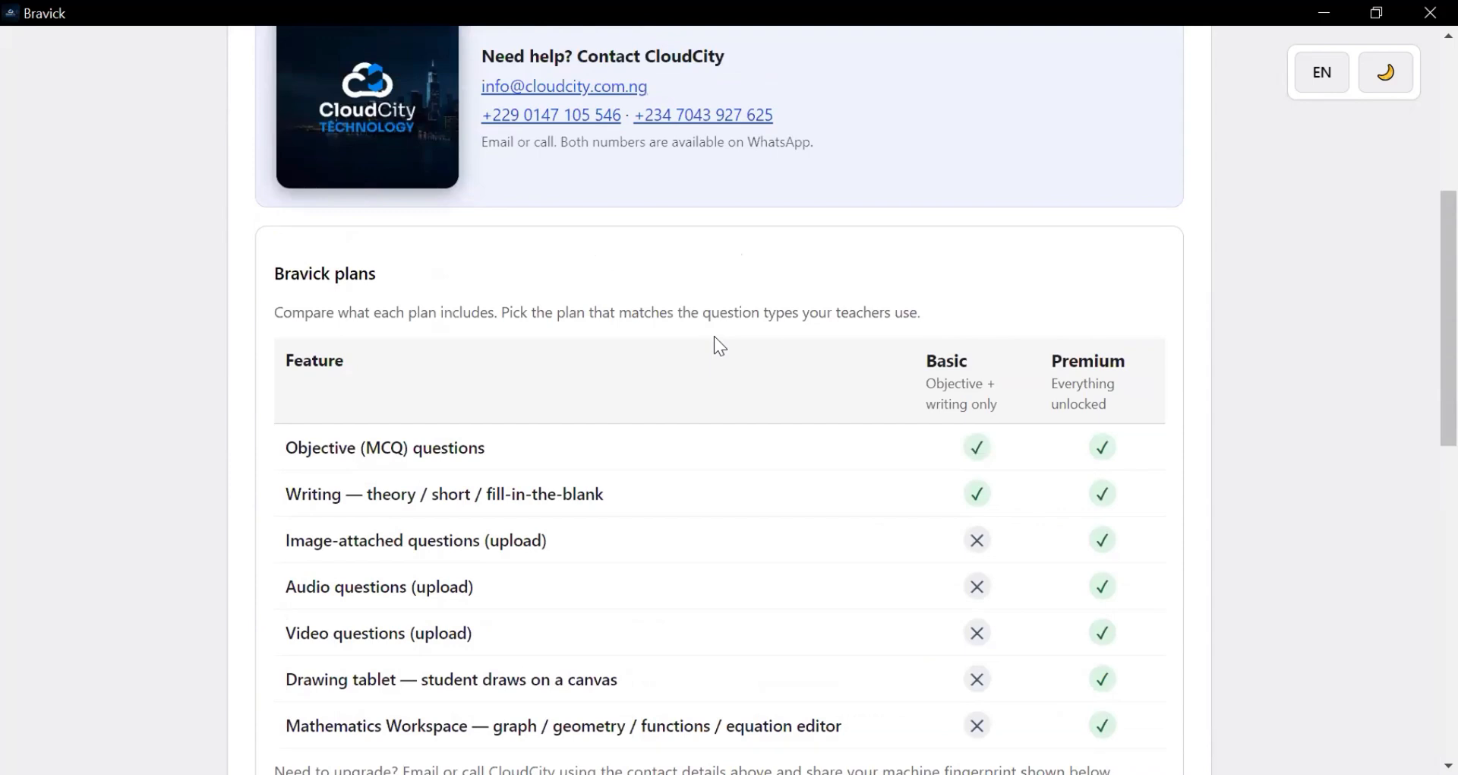
scroll(715, 337, up, 6)
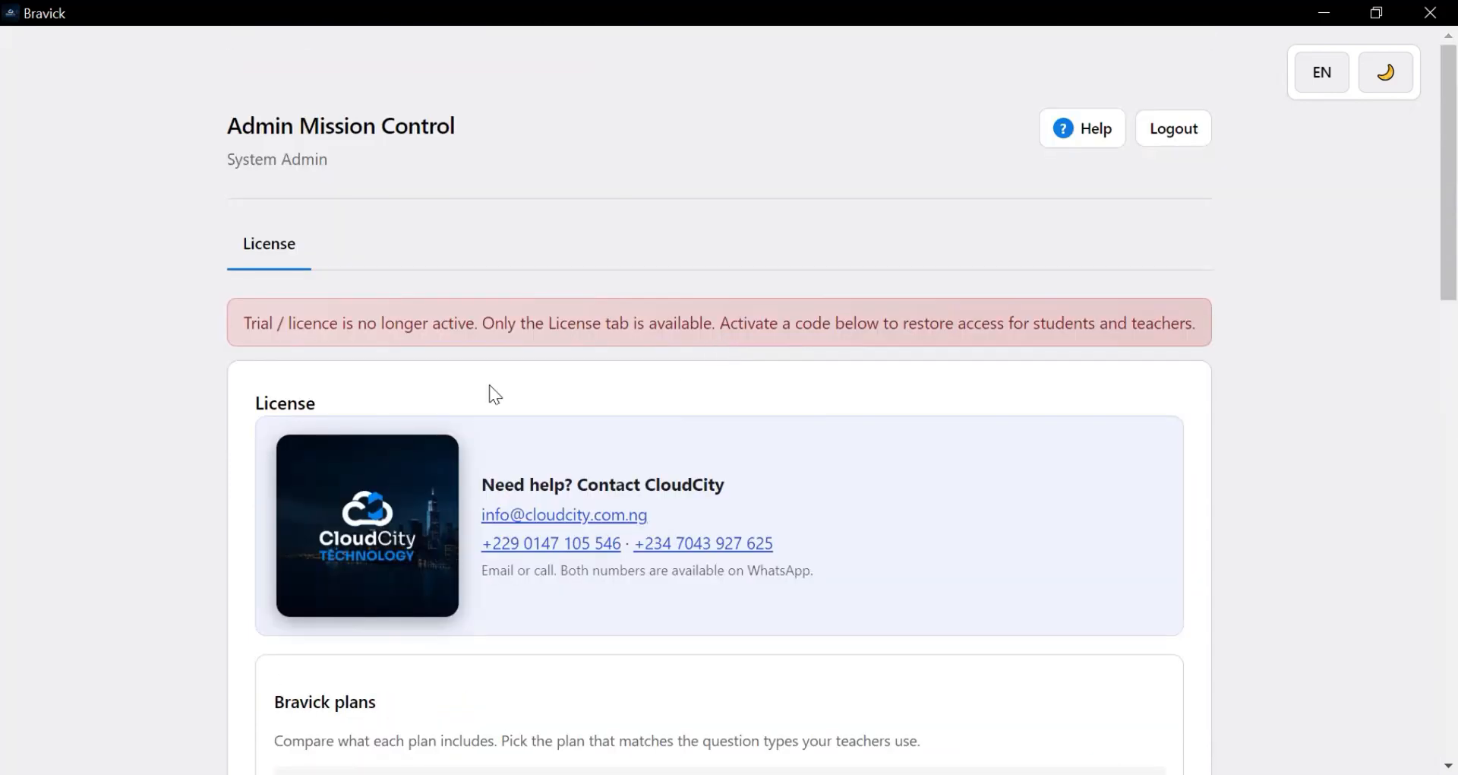
scroll(546, 316, down, 3)
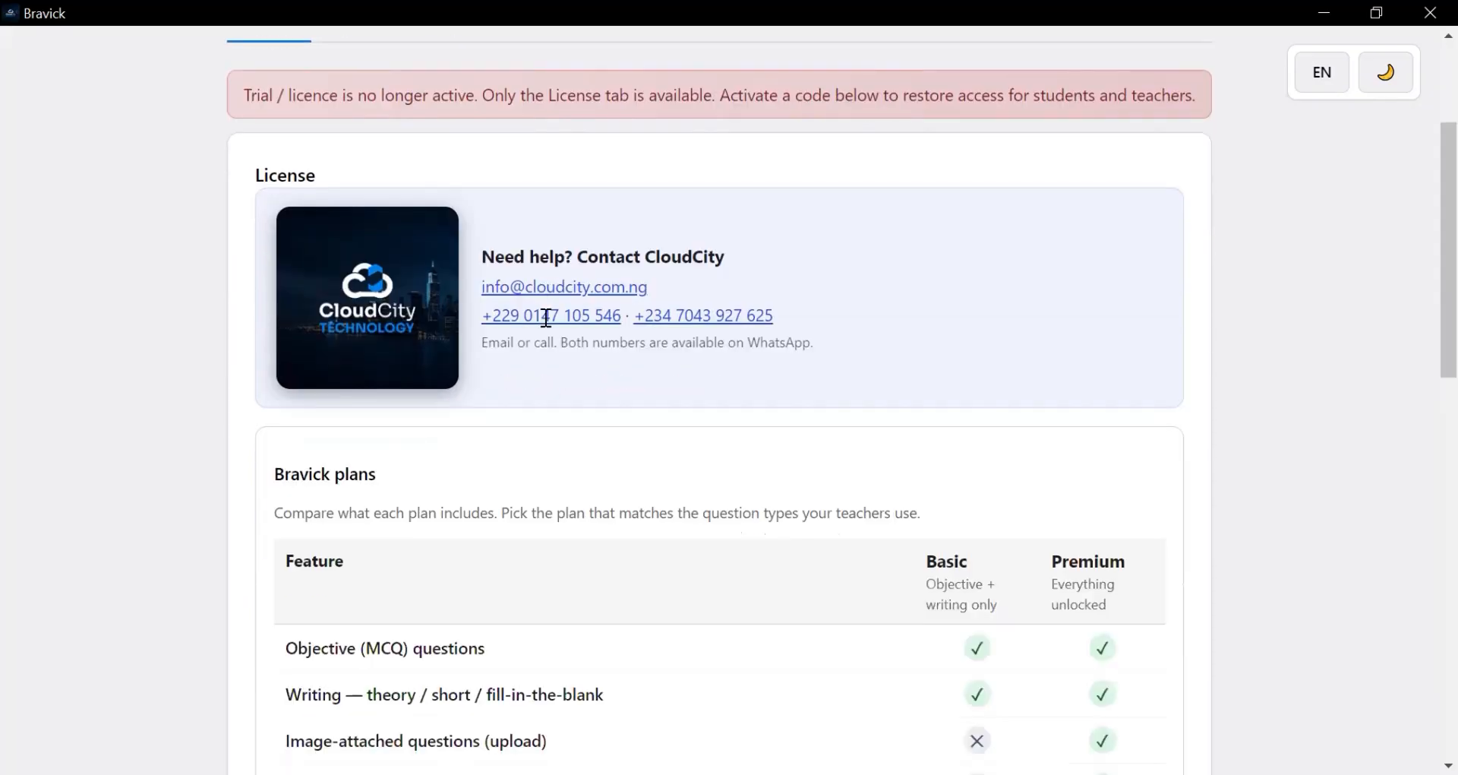
scroll(560, 312, down, 7)
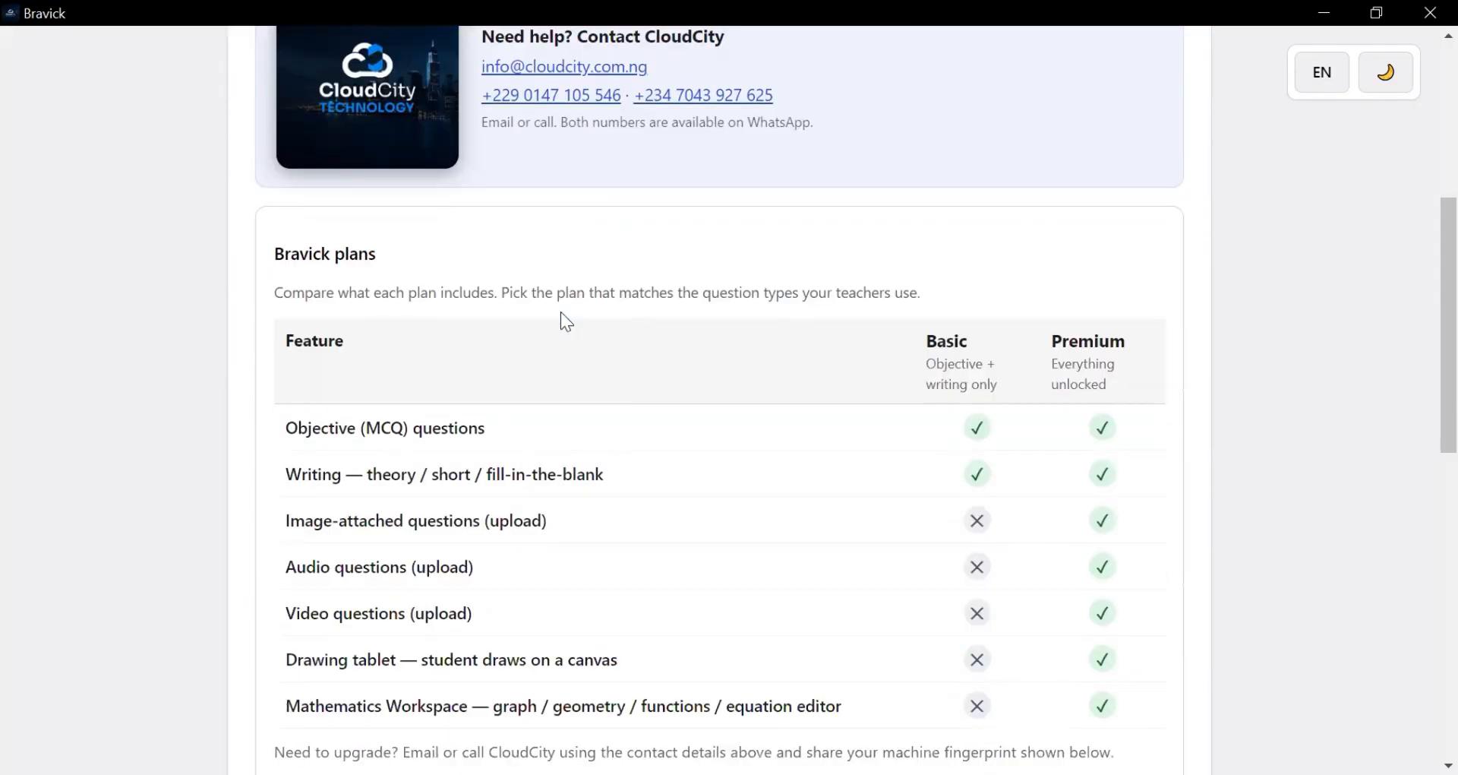
scroll(561, 311, up, 4)
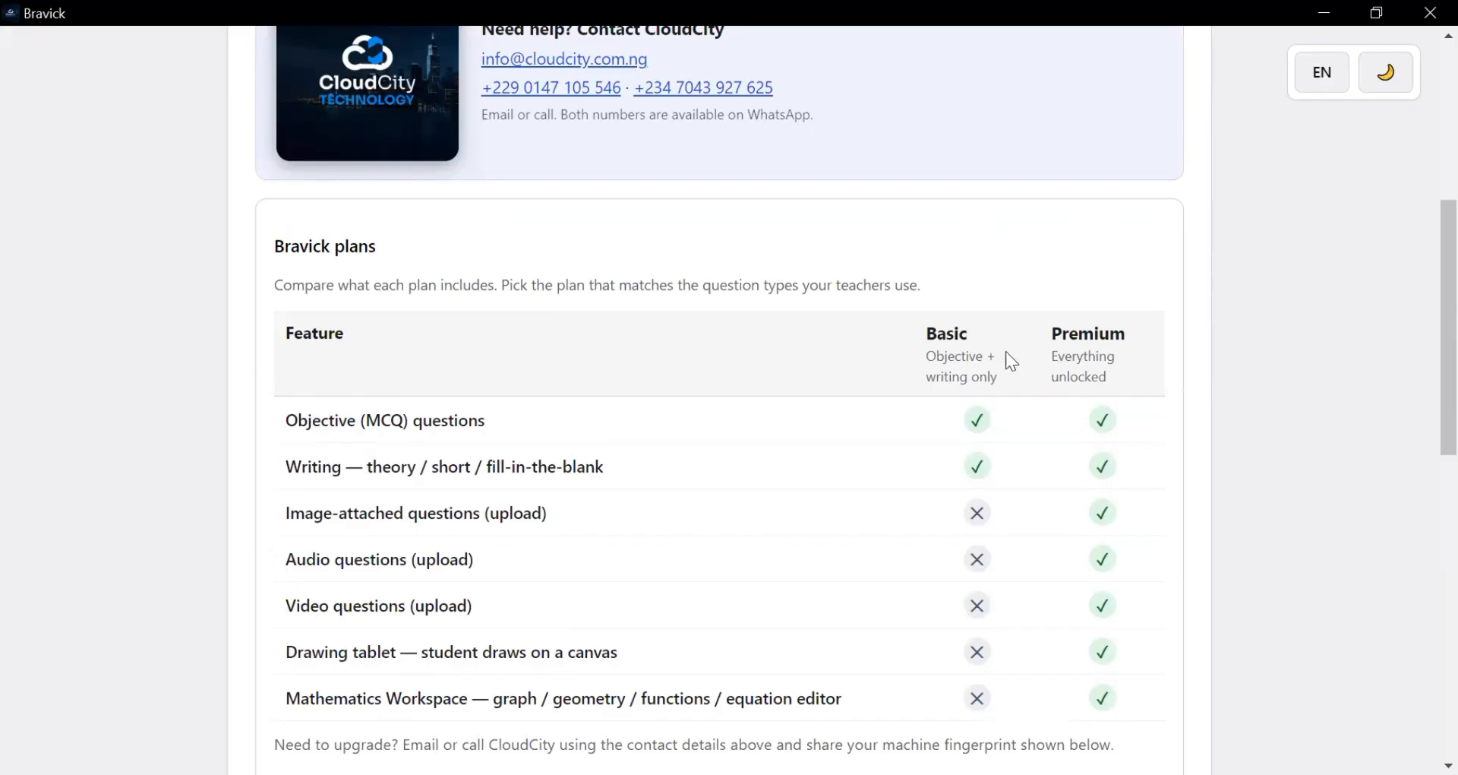
scroll(815, 399, down, 7)
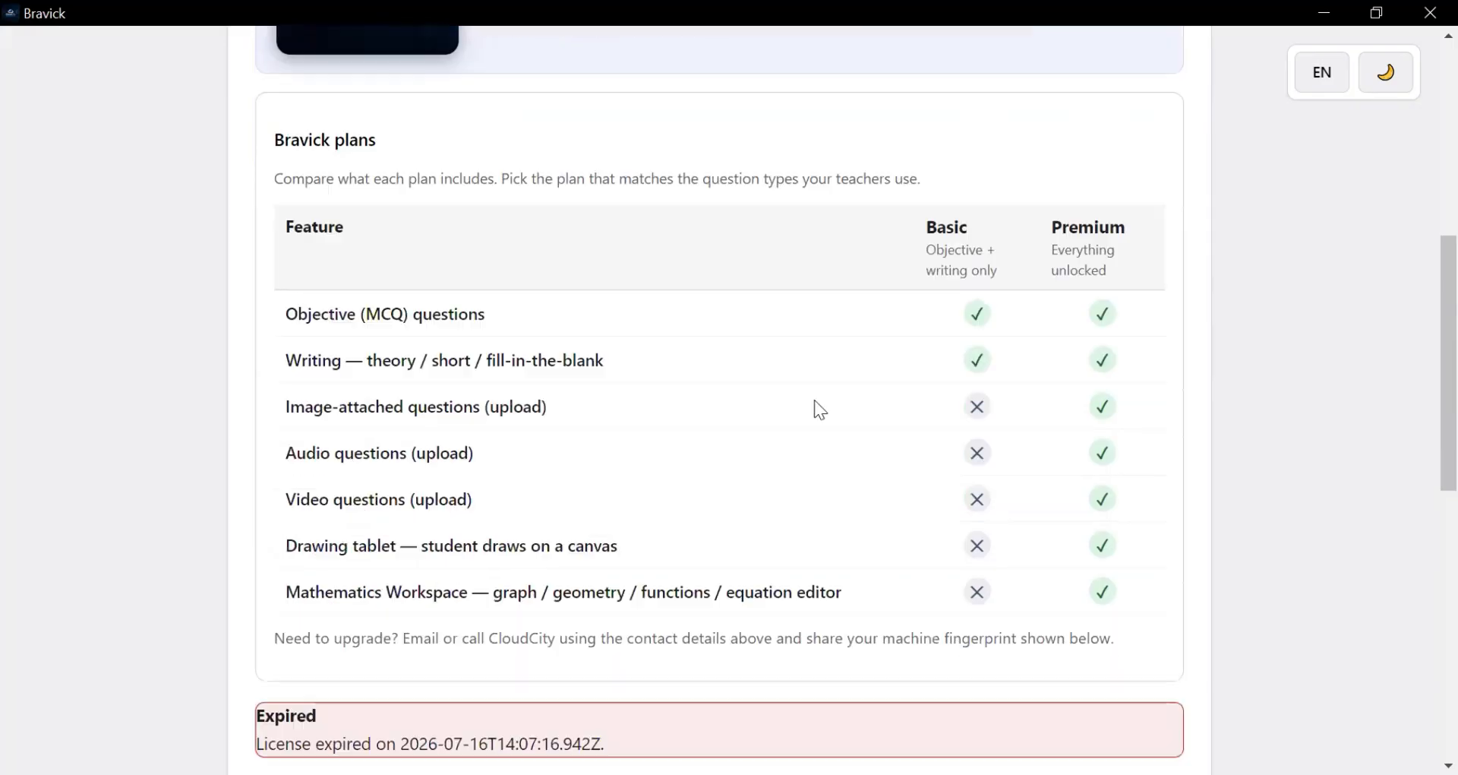
scroll(799, 380, down, 4)
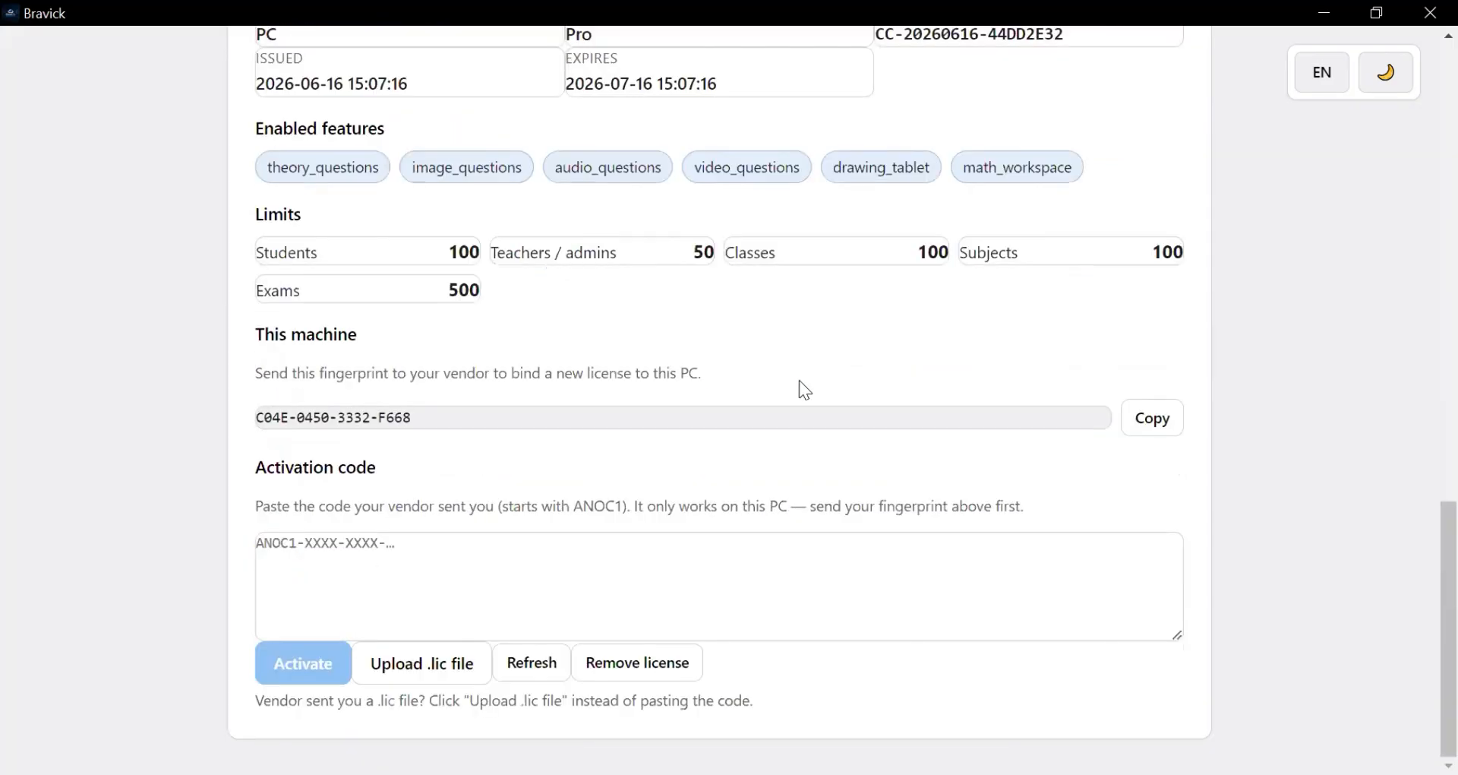
scroll(793, 370, up, 15)
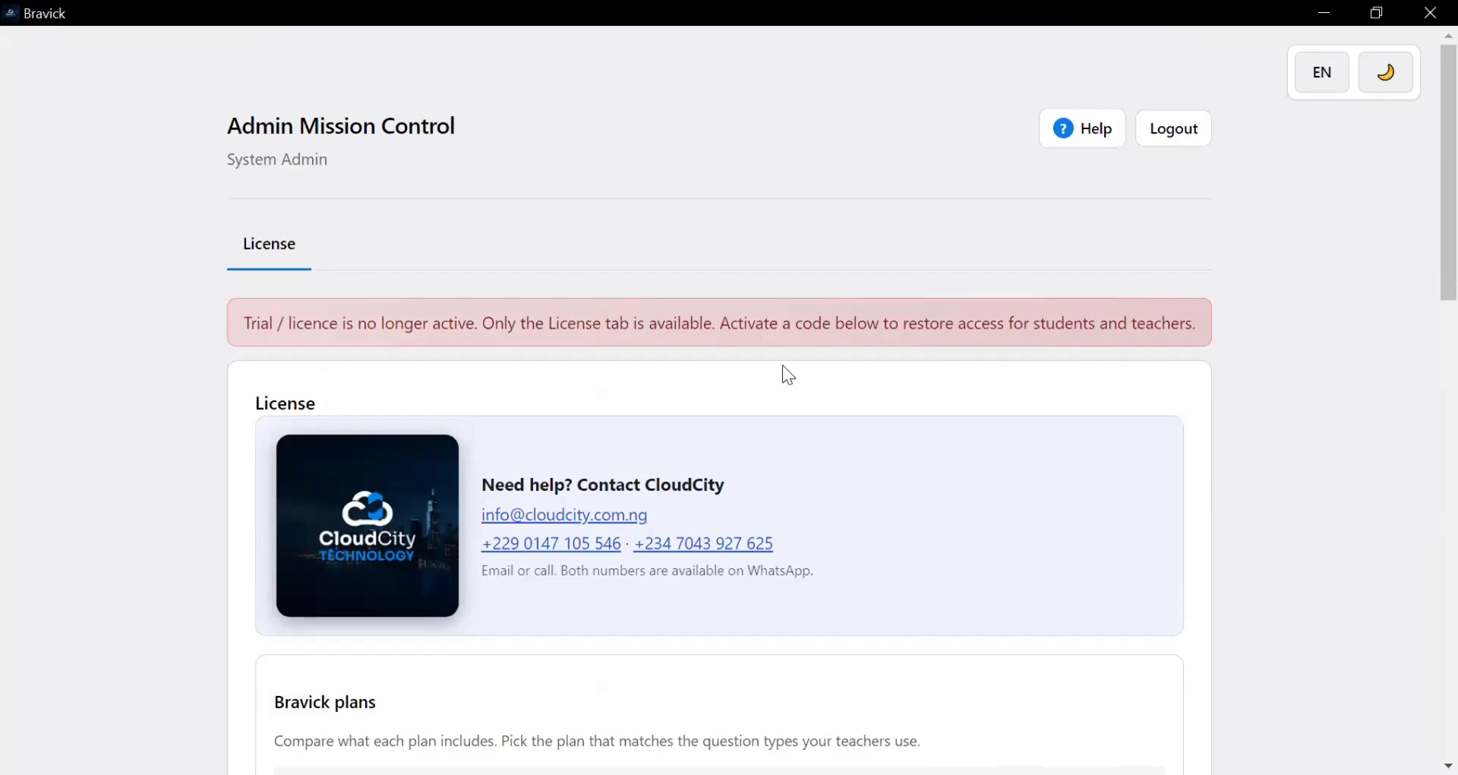
scroll(516, 371, down, 2)
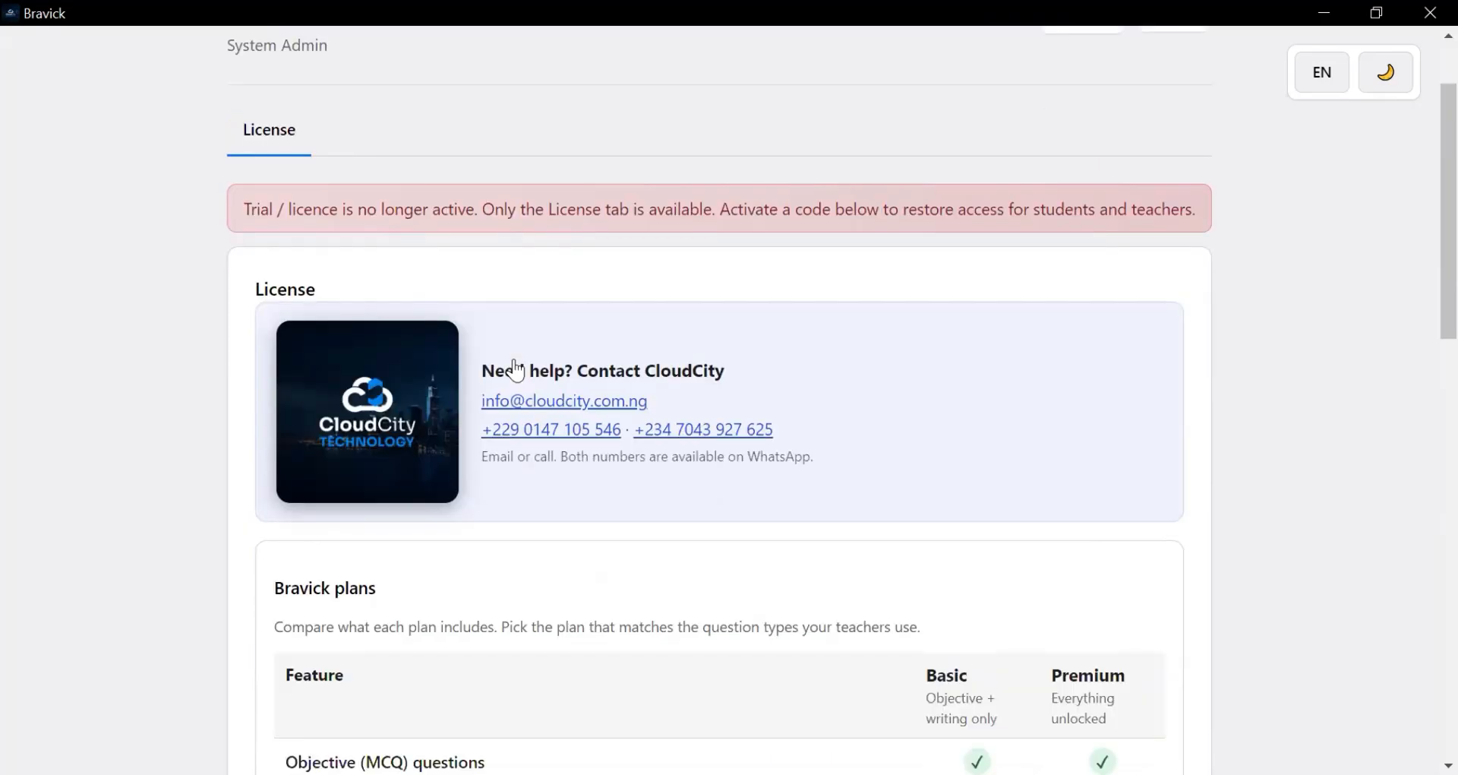
scroll(517, 371, down, 7)
scroll(510, 367, up, 9)
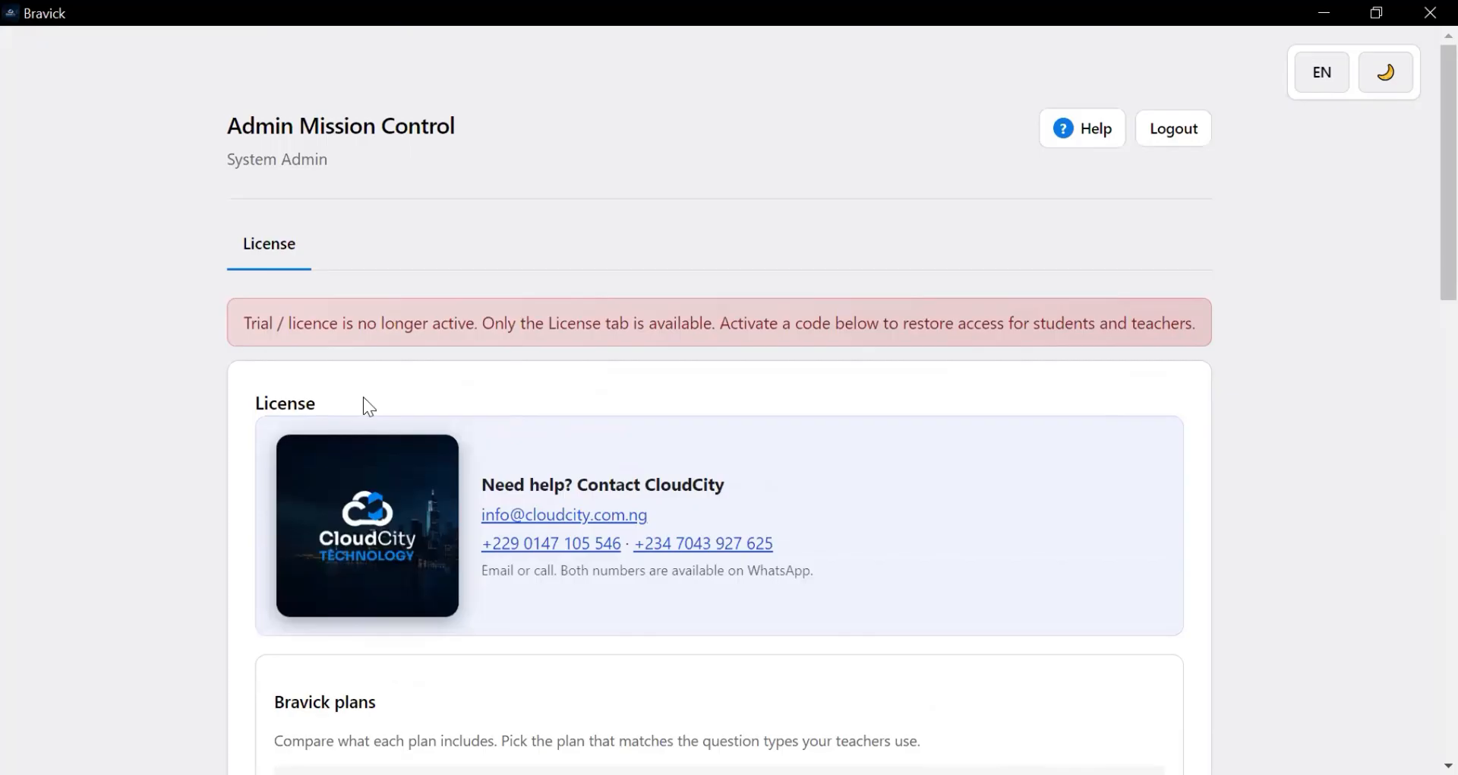
- Open the Help Center and read the Getting started (first sign-in) article
click(1078, 136)
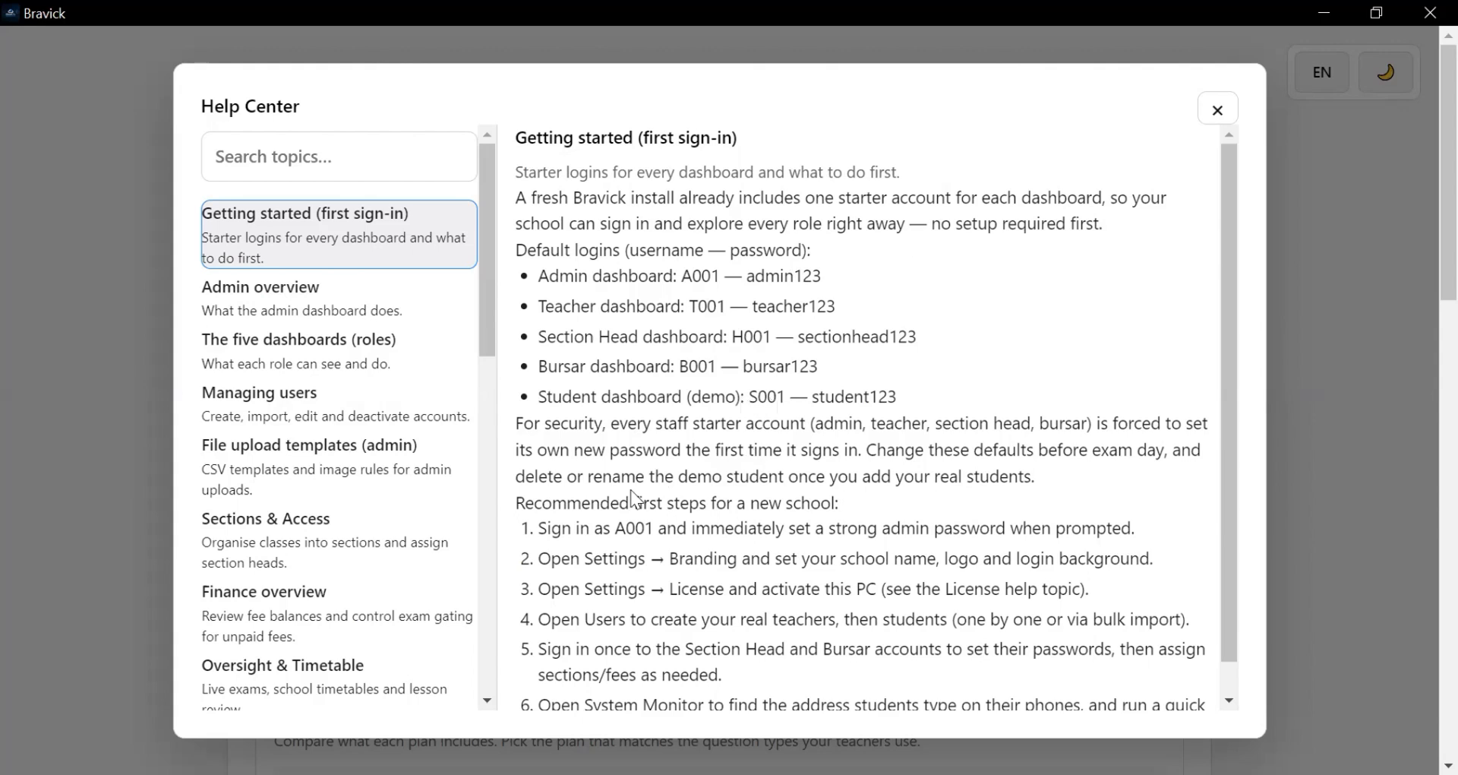
scroll(631, 489, down, 1)
scroll(630, 489, up, 1)
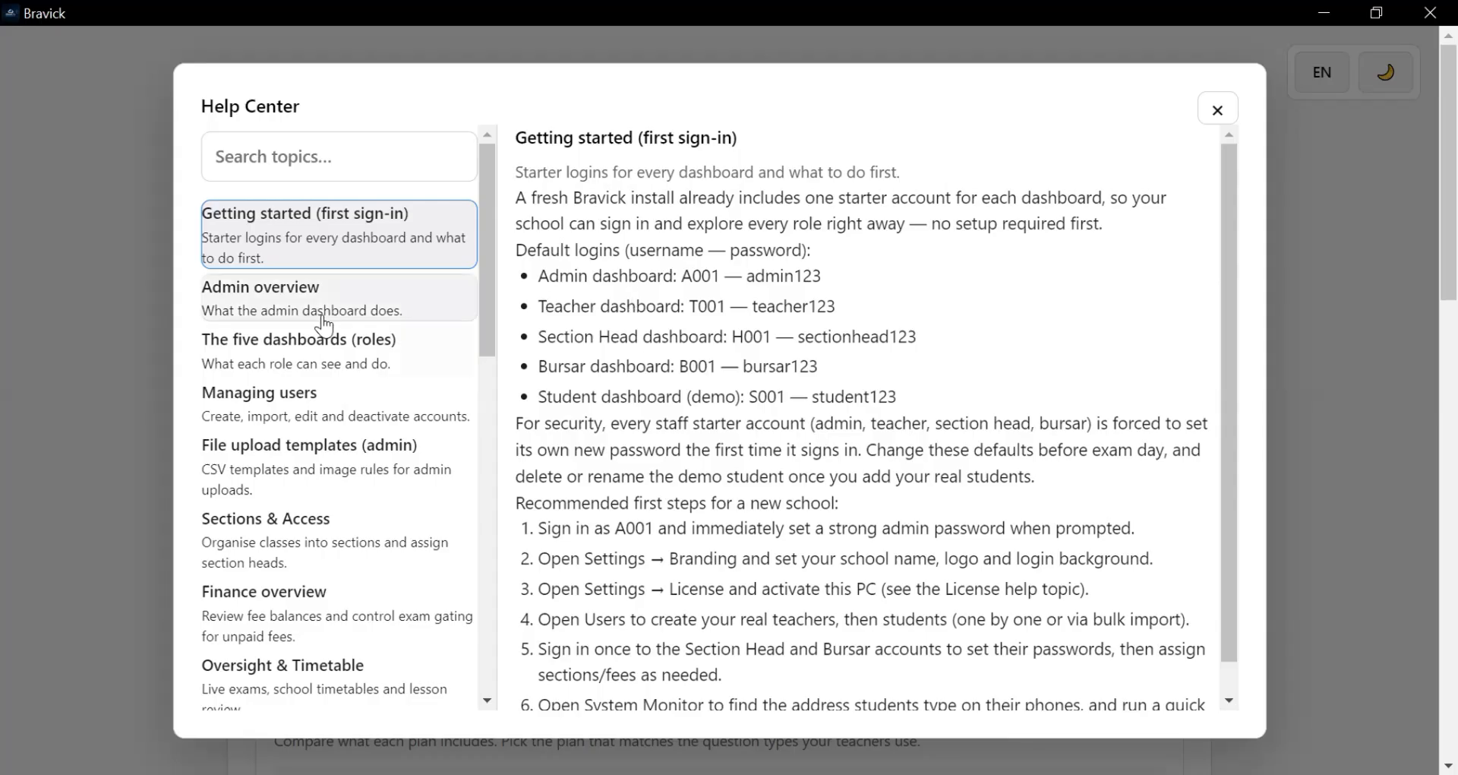
- Browse the Admin overview, dashboards, Managing users, Sections & Access and Finance help topics
click(445, 314)
click(329, 347)
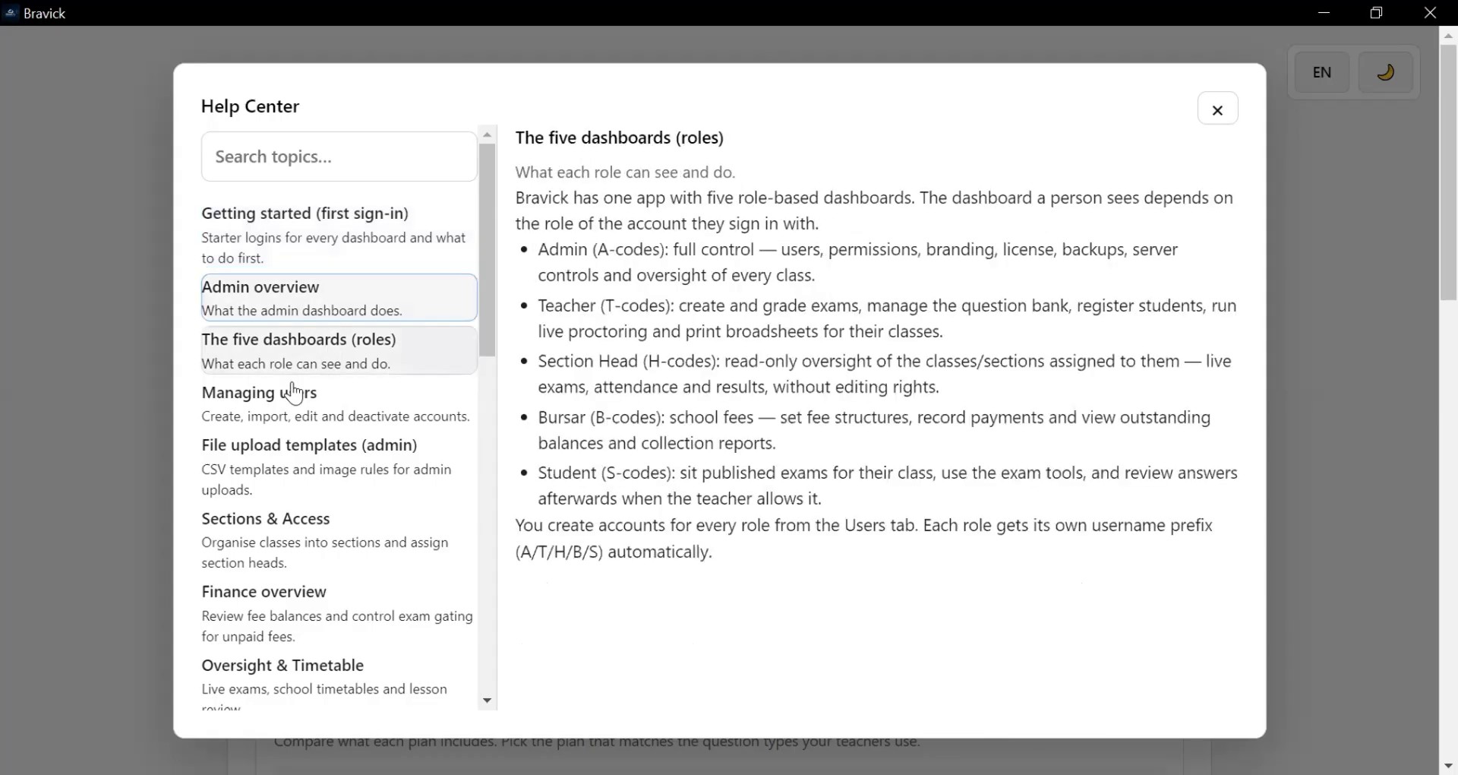
click(286, 413)
click(277, 461)
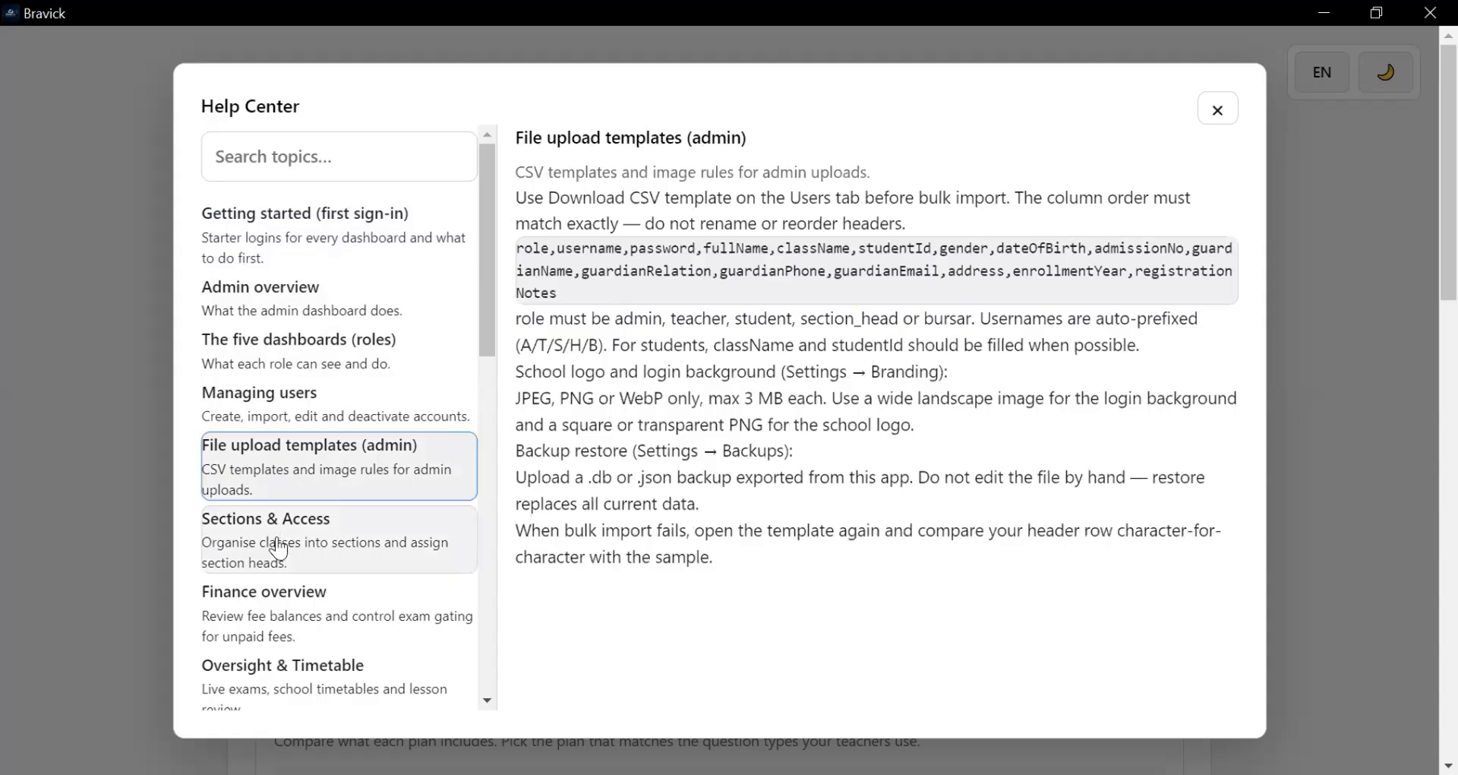
click(278, 561)
click(275, 610)
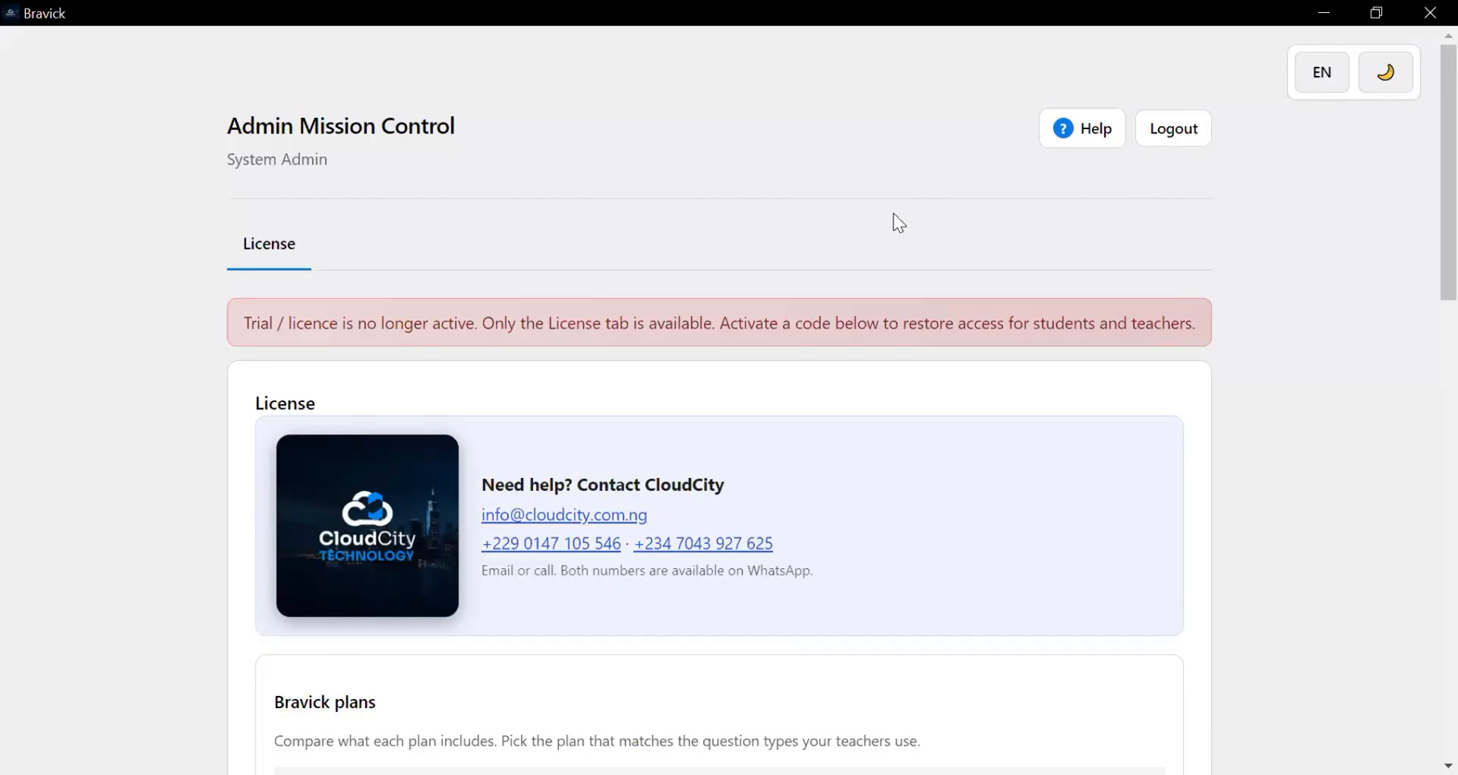
- Review the Getting started help article again, then close the Help Center
click(1078, 136)
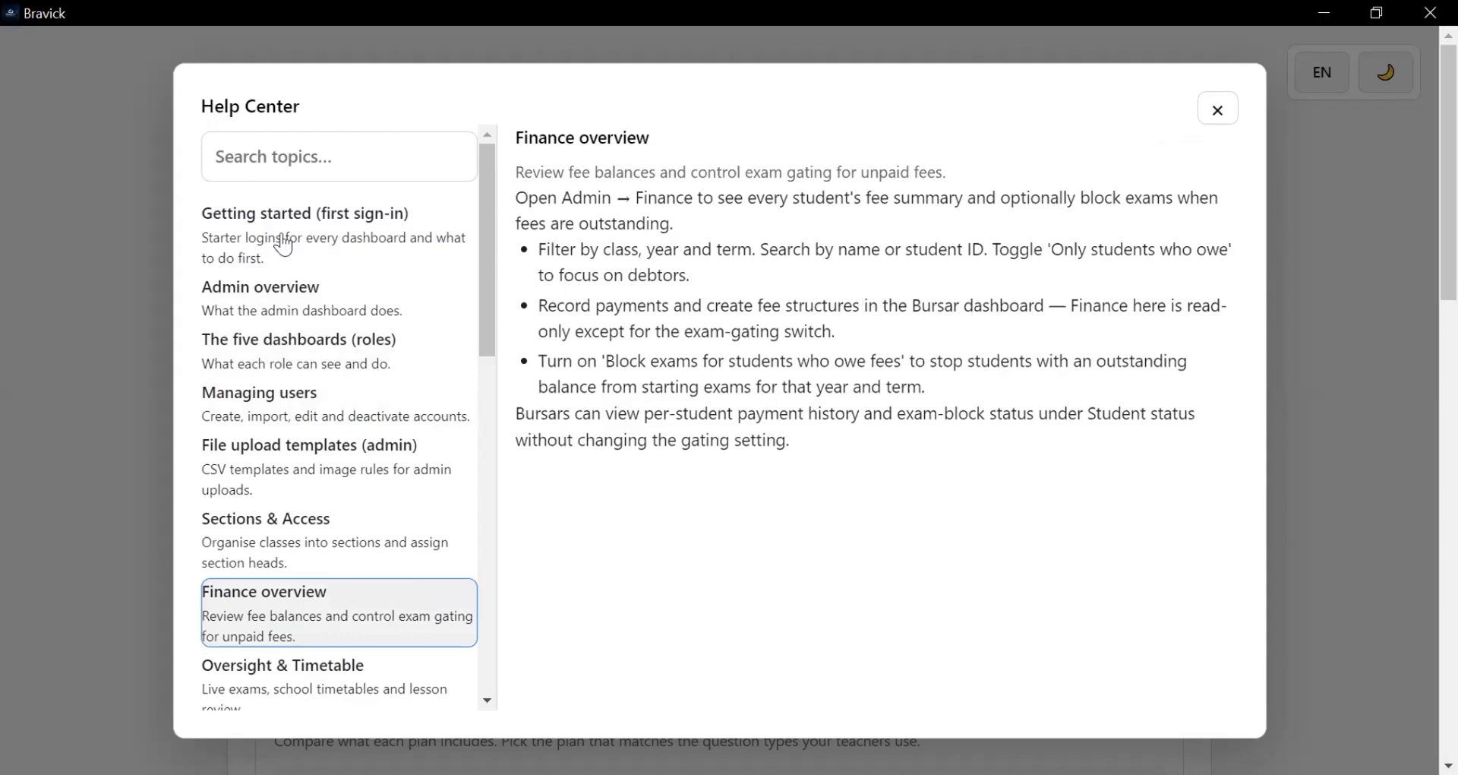
click(416, 207)
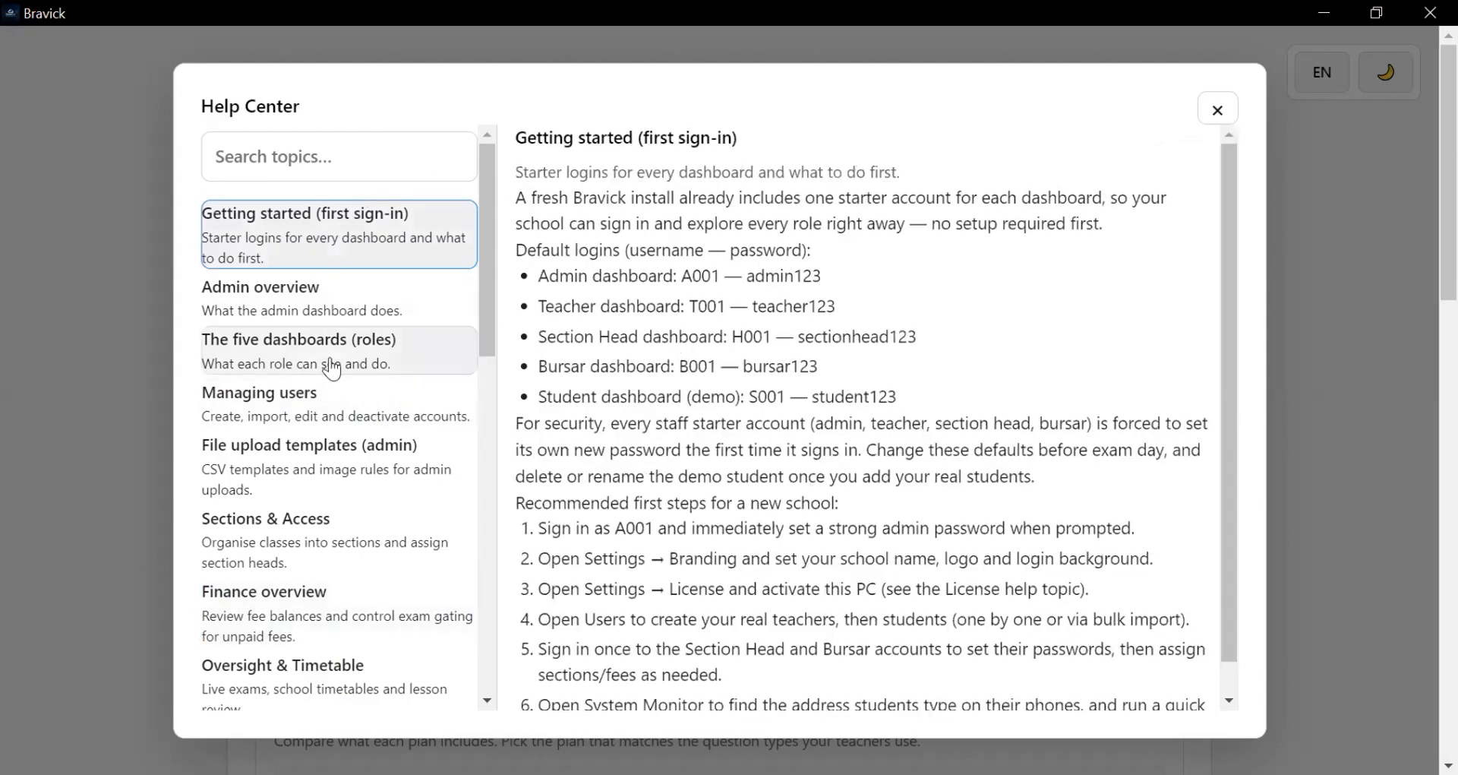
scroll(489, 441, down, 1)
drag(489, 441, 497, 303)
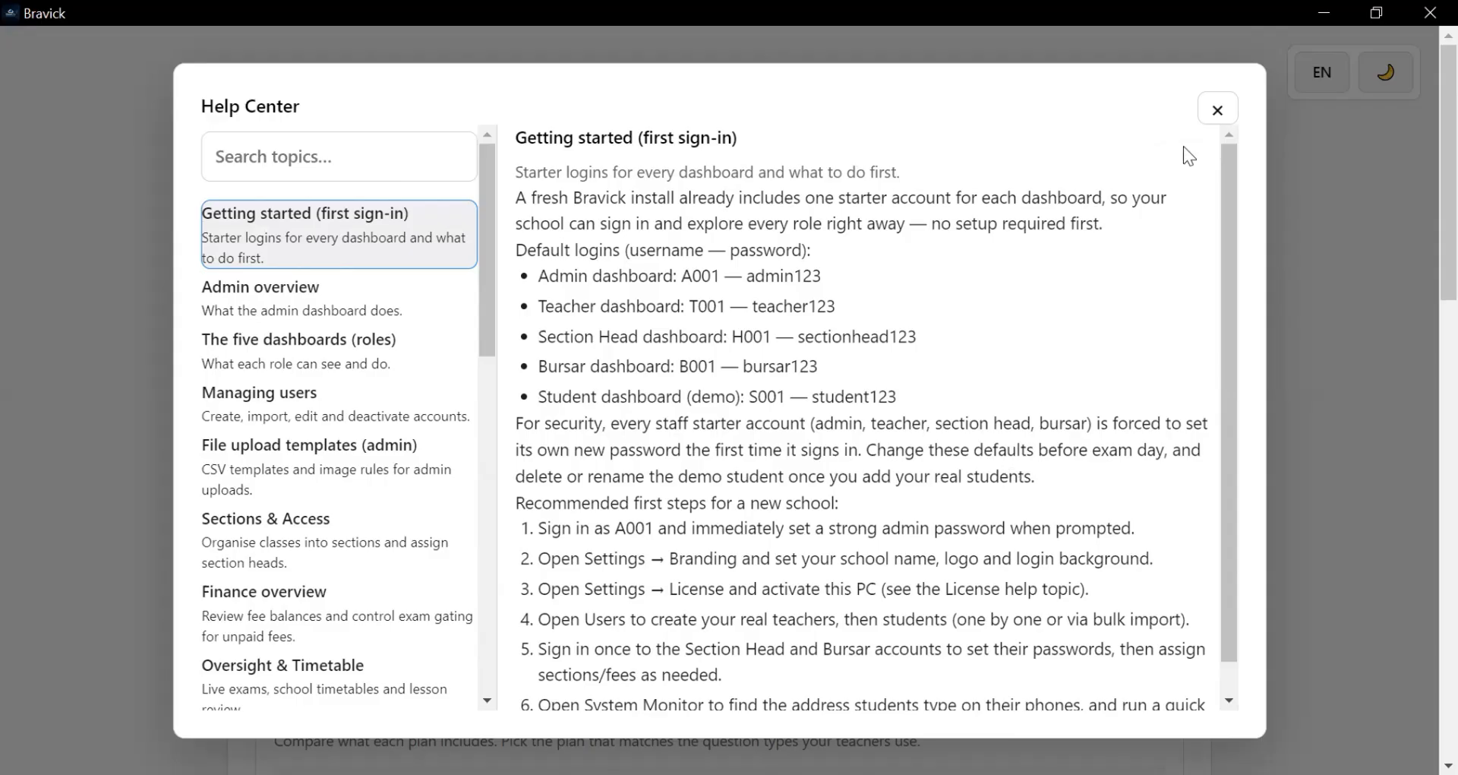
key(Escape)
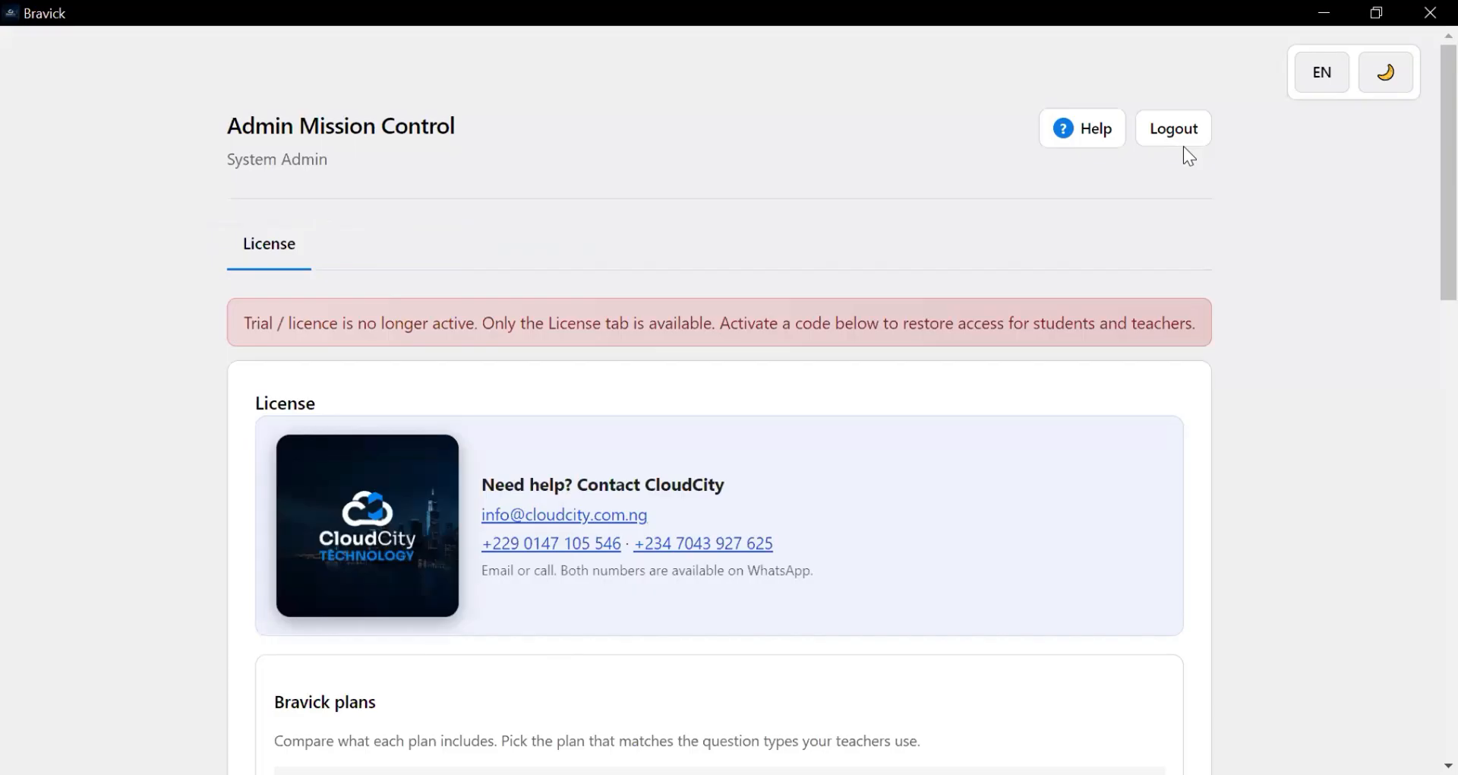
click(1326, 78)
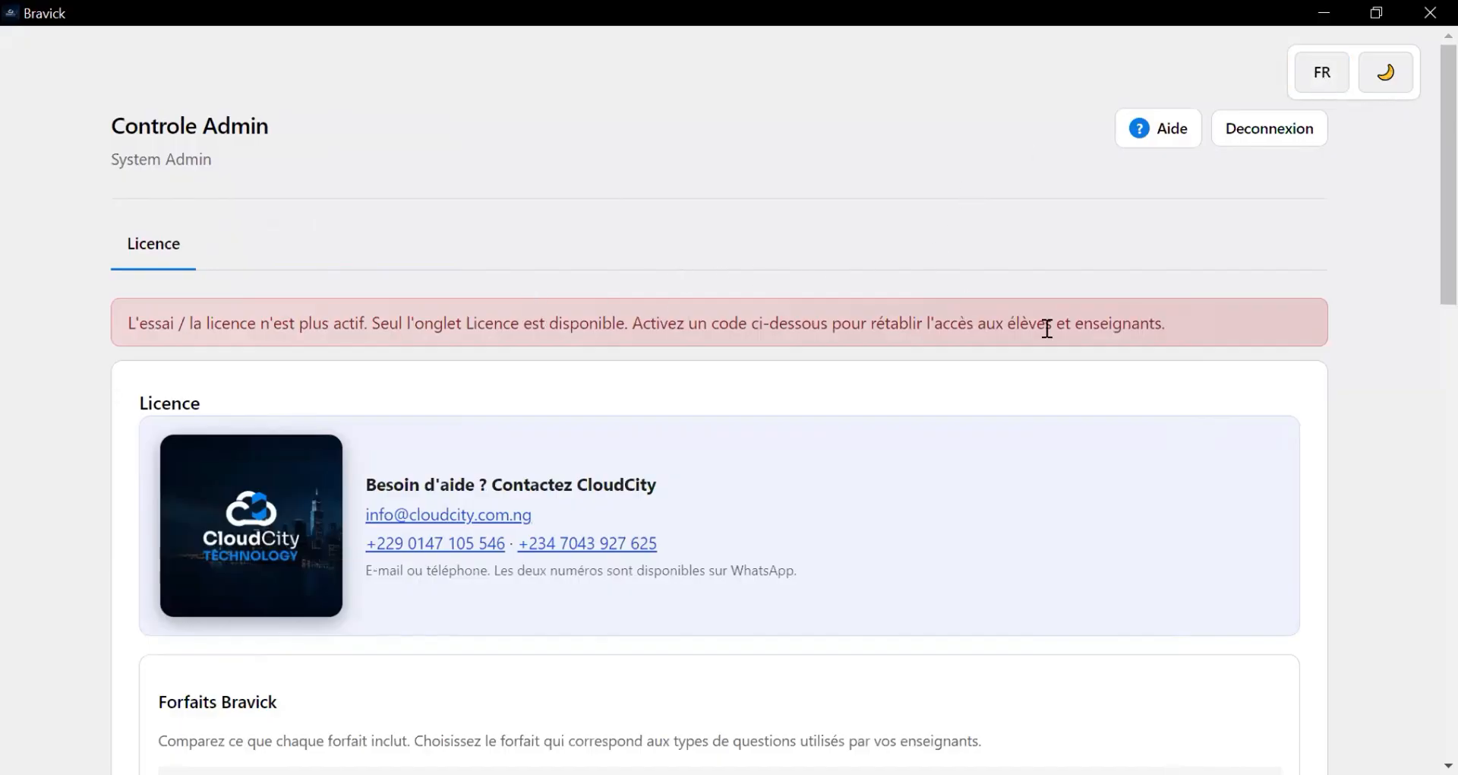
scroll(1035, 379, down, 6)
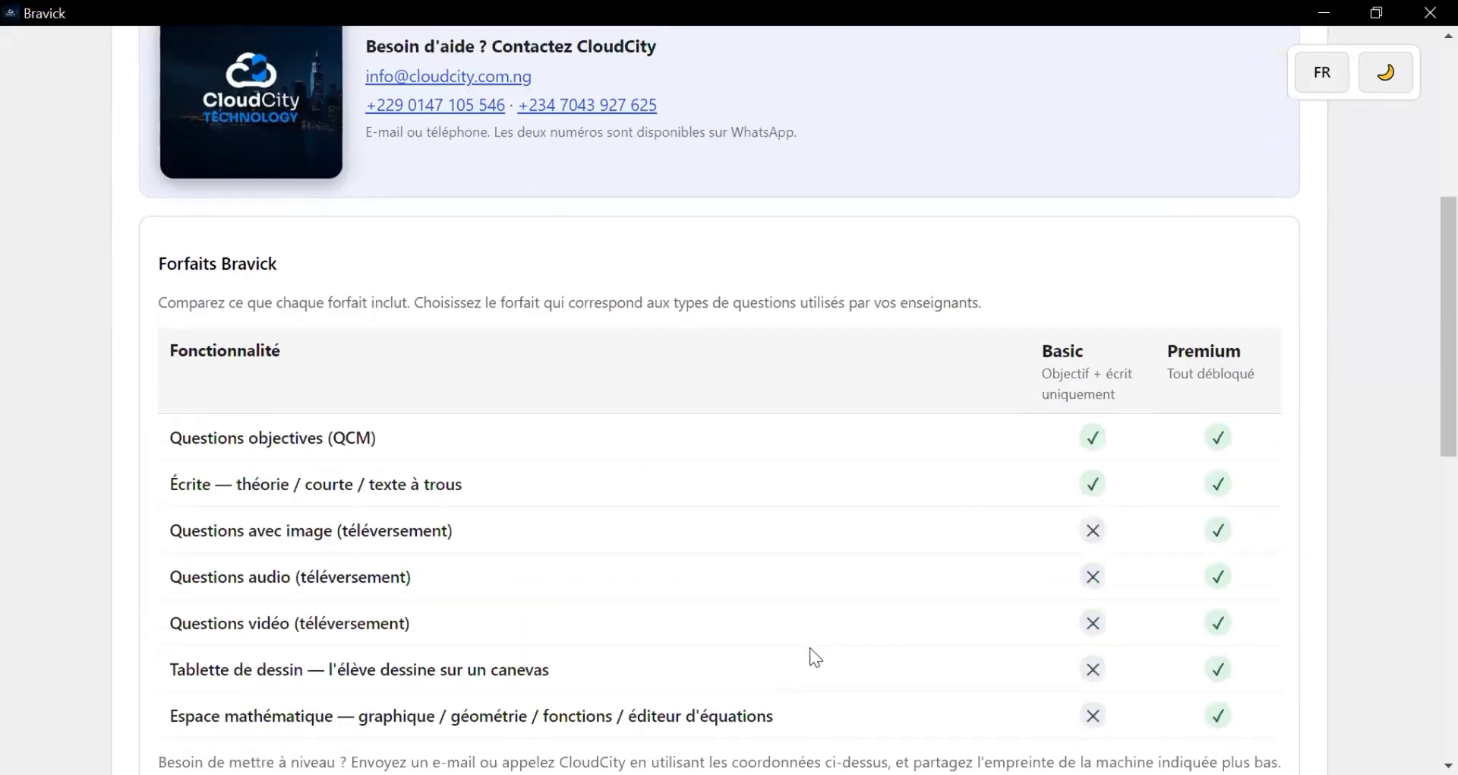
scroll(812, 650, up, 6)
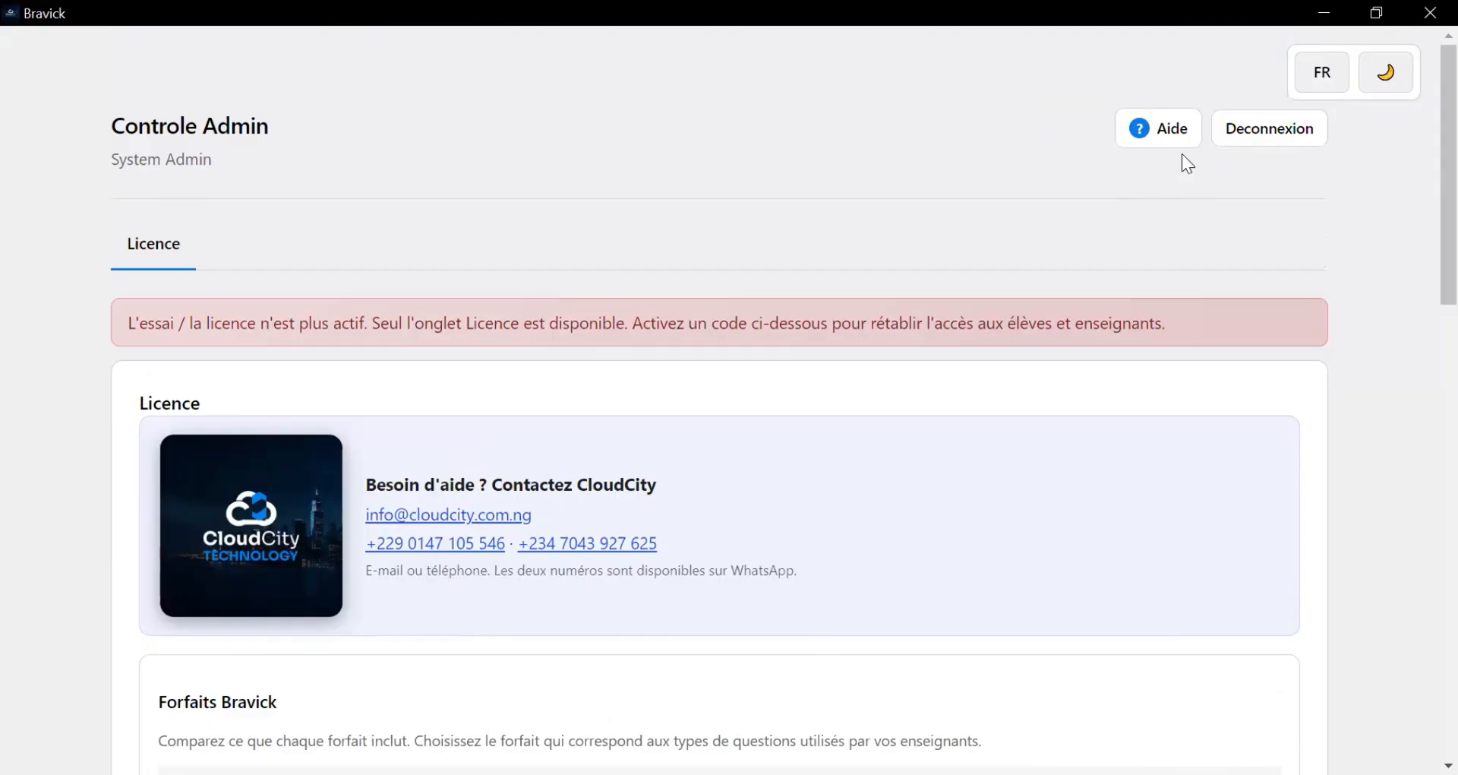
click(1173, 135)
scroll(687, 303, down, 2)
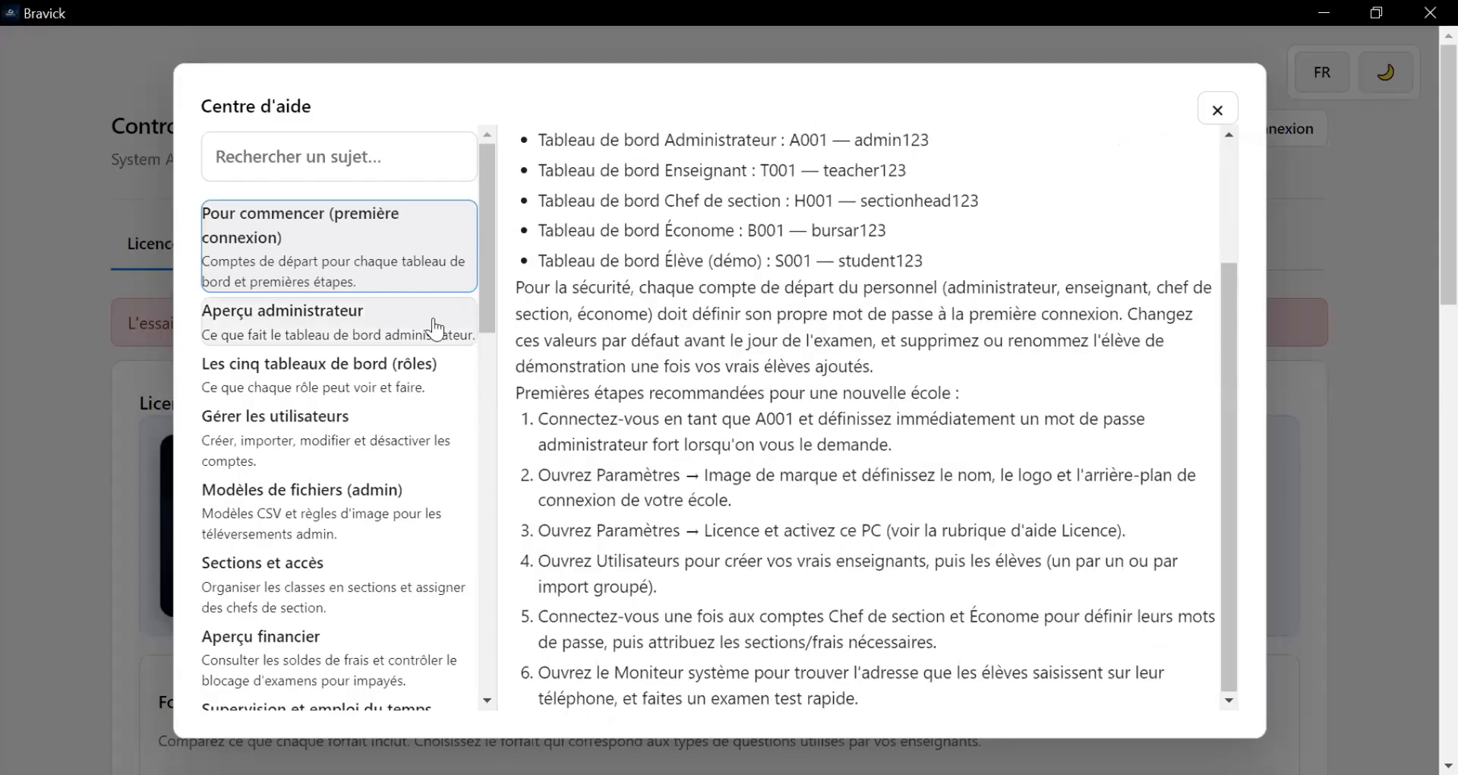
key(Escape)
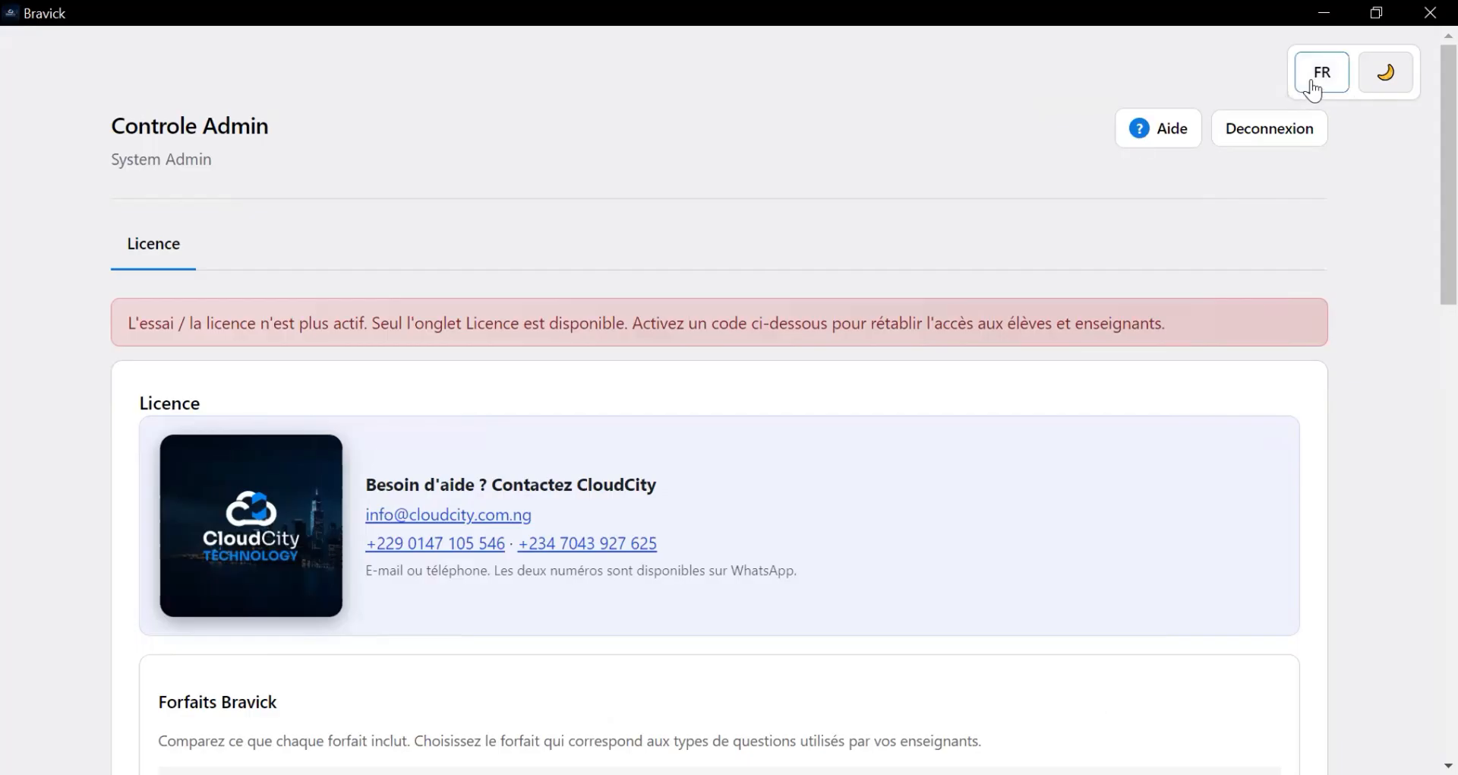
click(1313, 88)
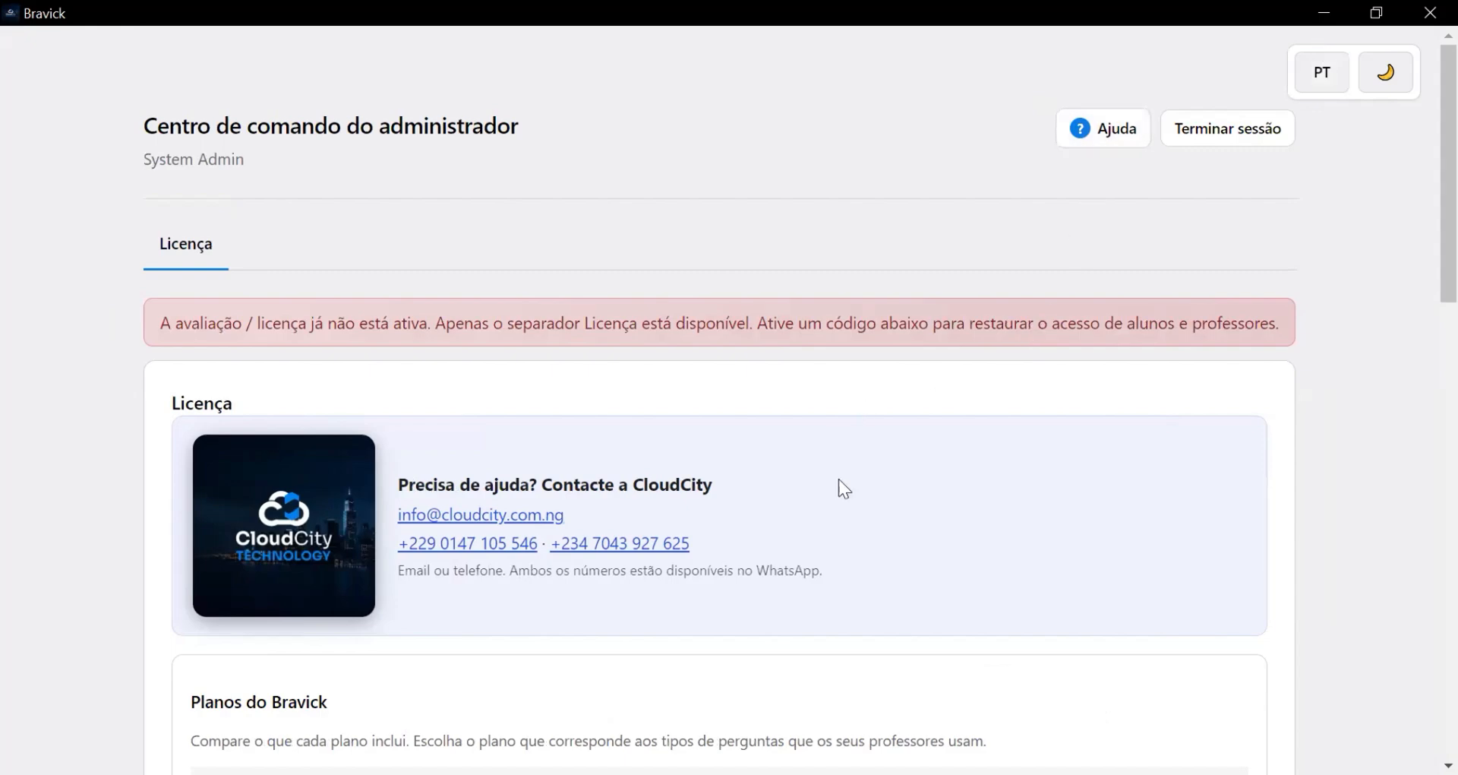
scroll(841, 478, down, 6)
scroll(841, 478, up, 7)
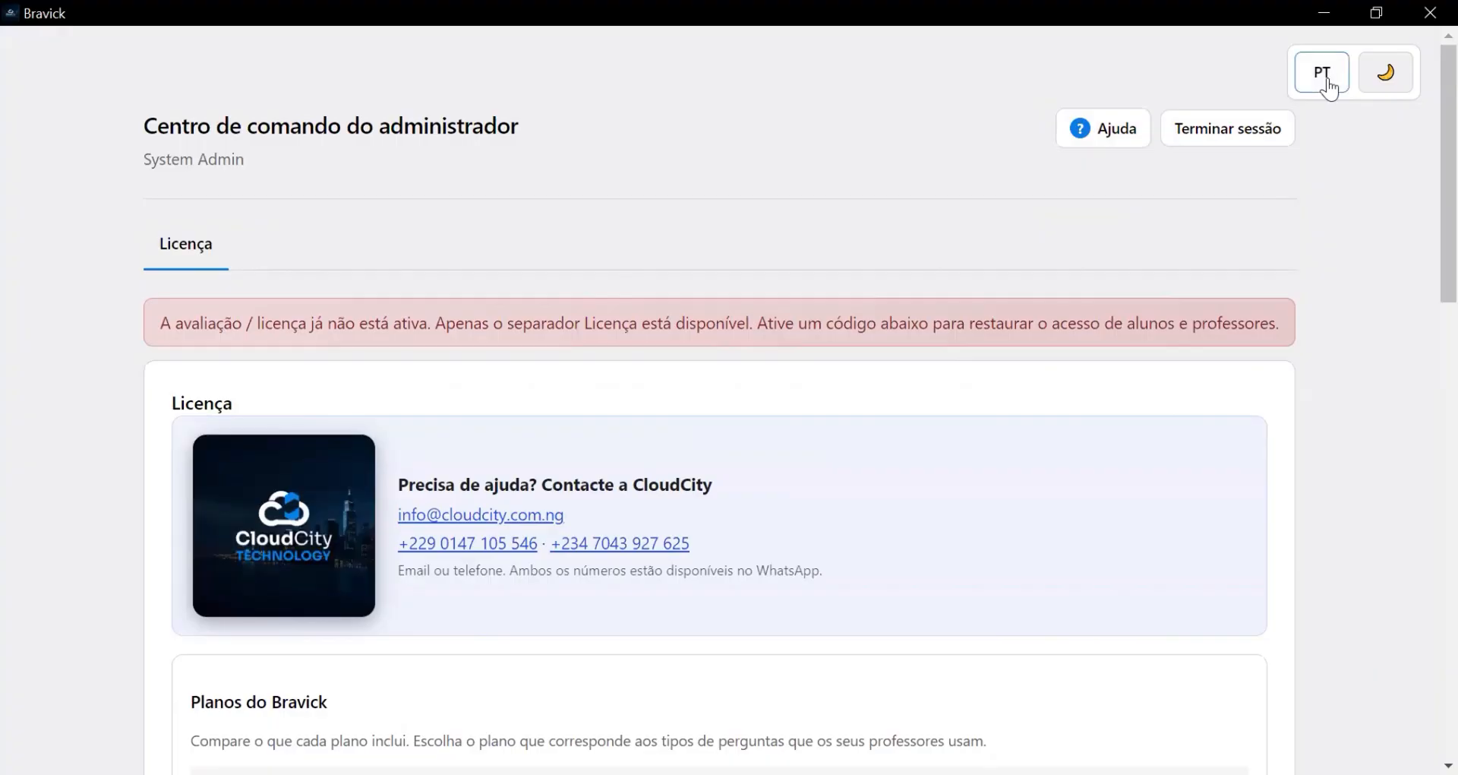
click(1102, 128)
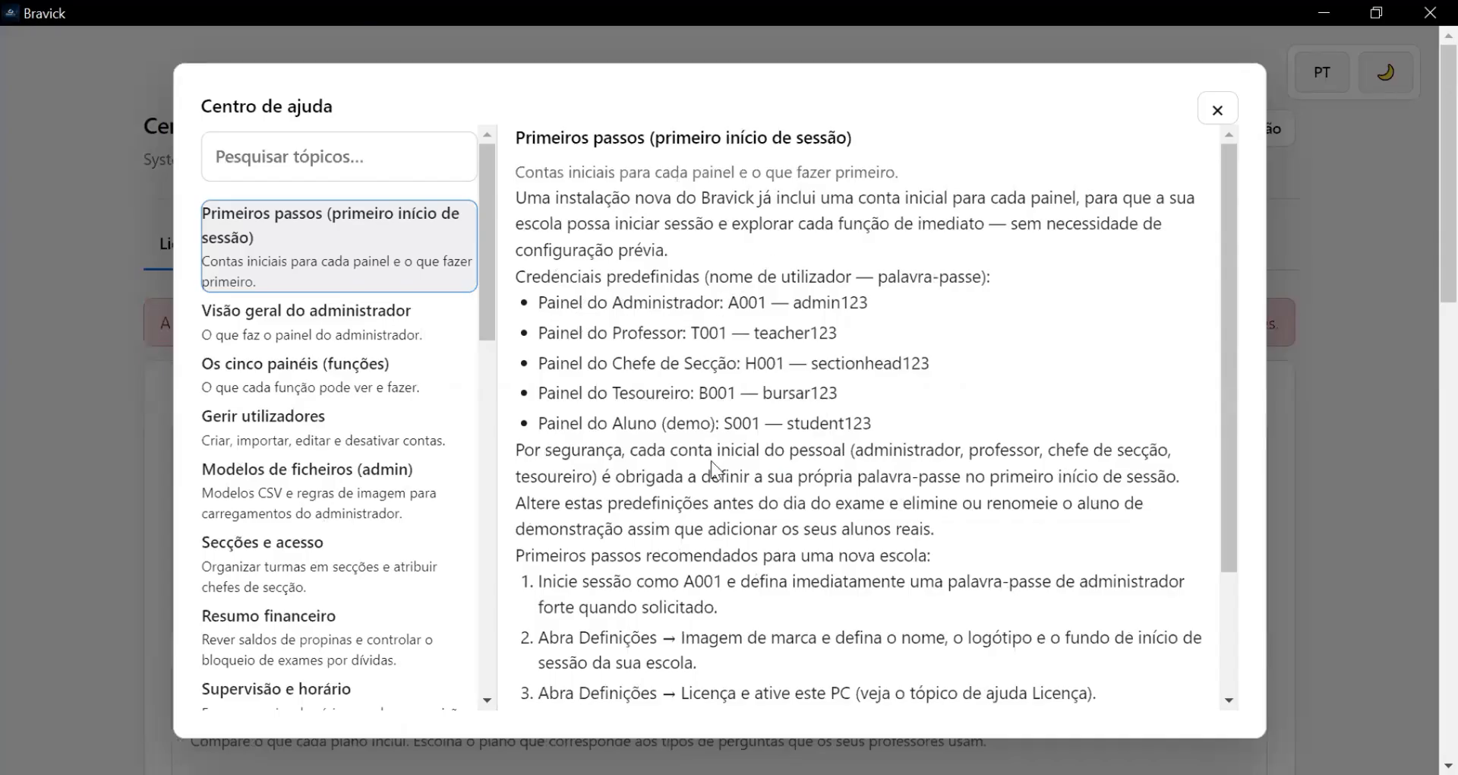
click(1217, 110)
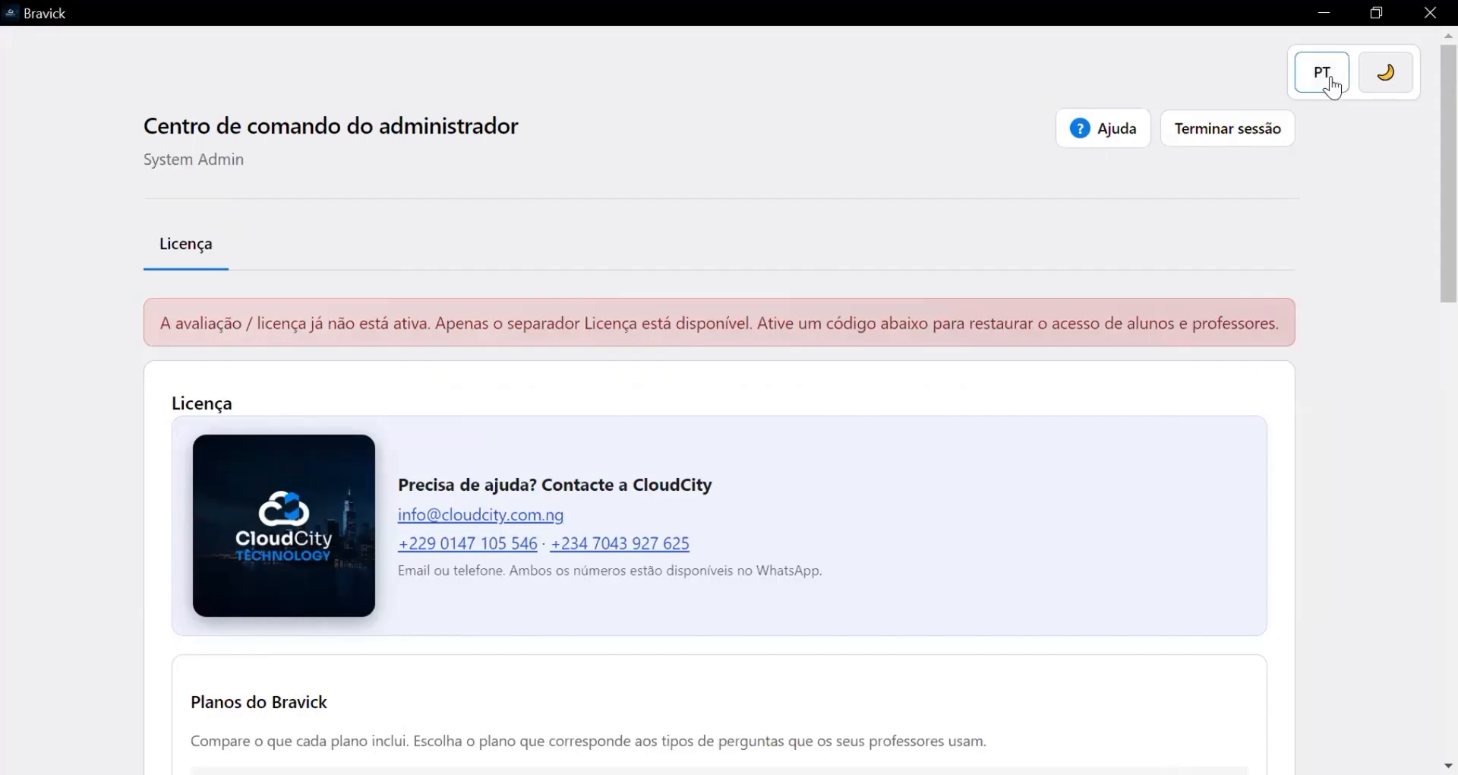
click(1312, 84)
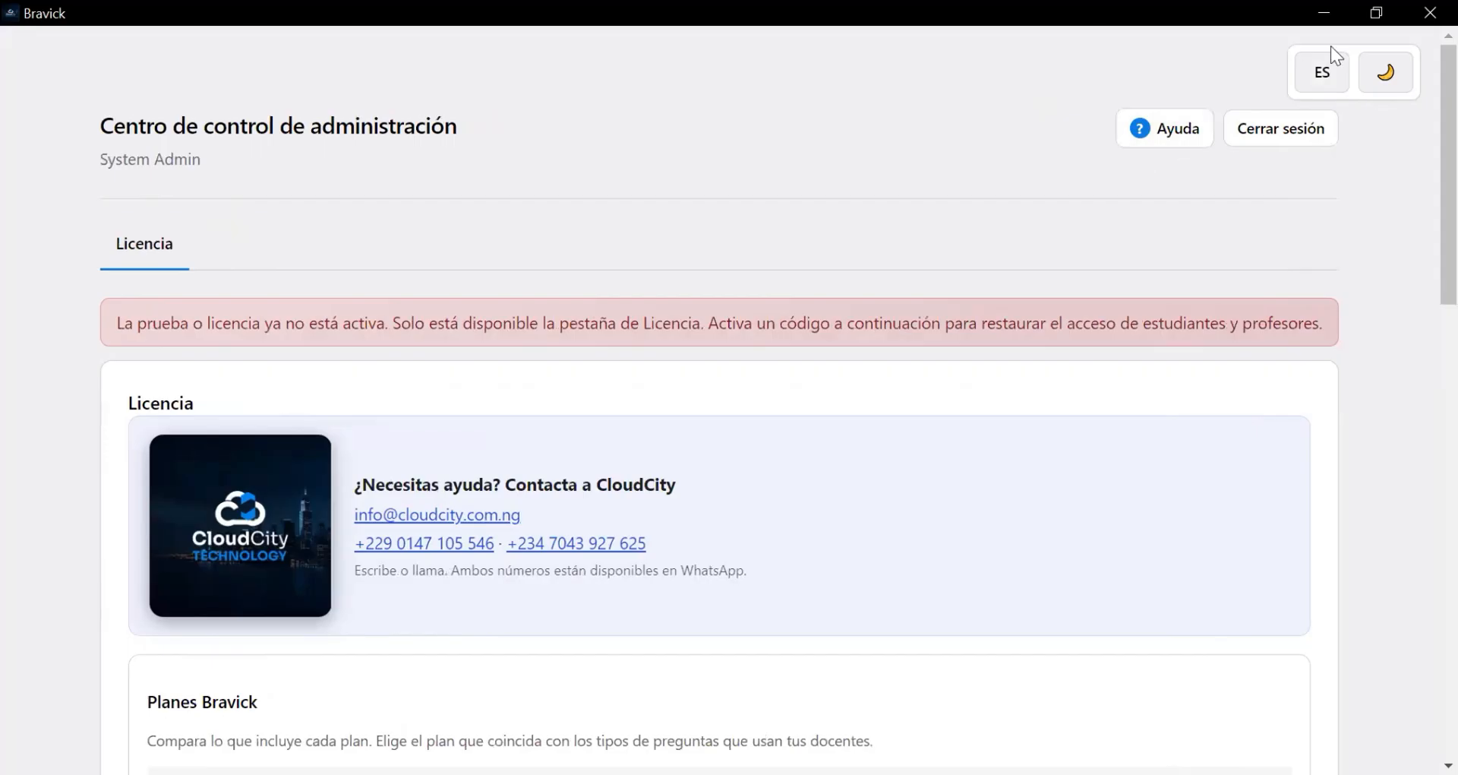
click(1170, 135)
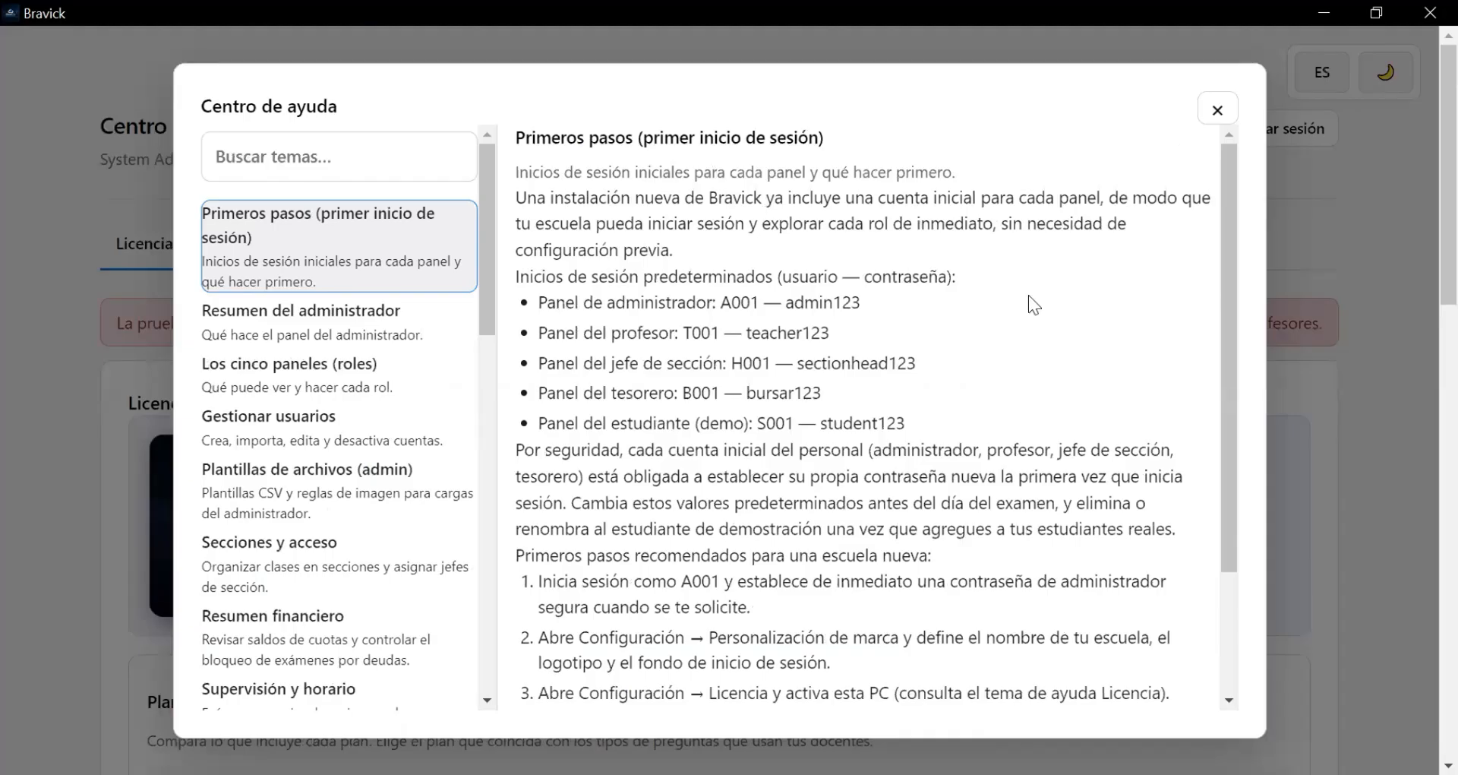
scroll(1028, 304, down, 5)
scroll(1027, 312, up, 3)
key(Escape)
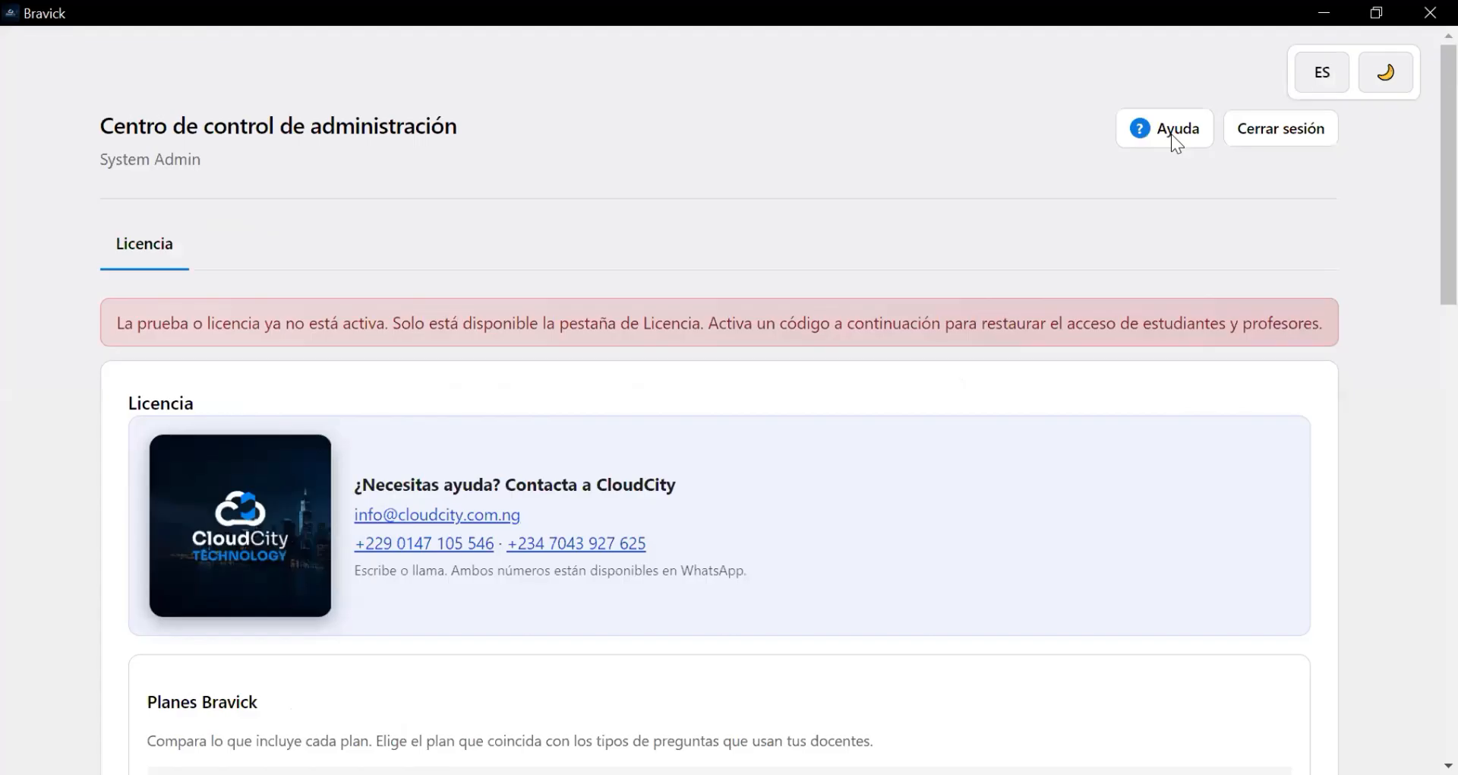
click(1319, 76)
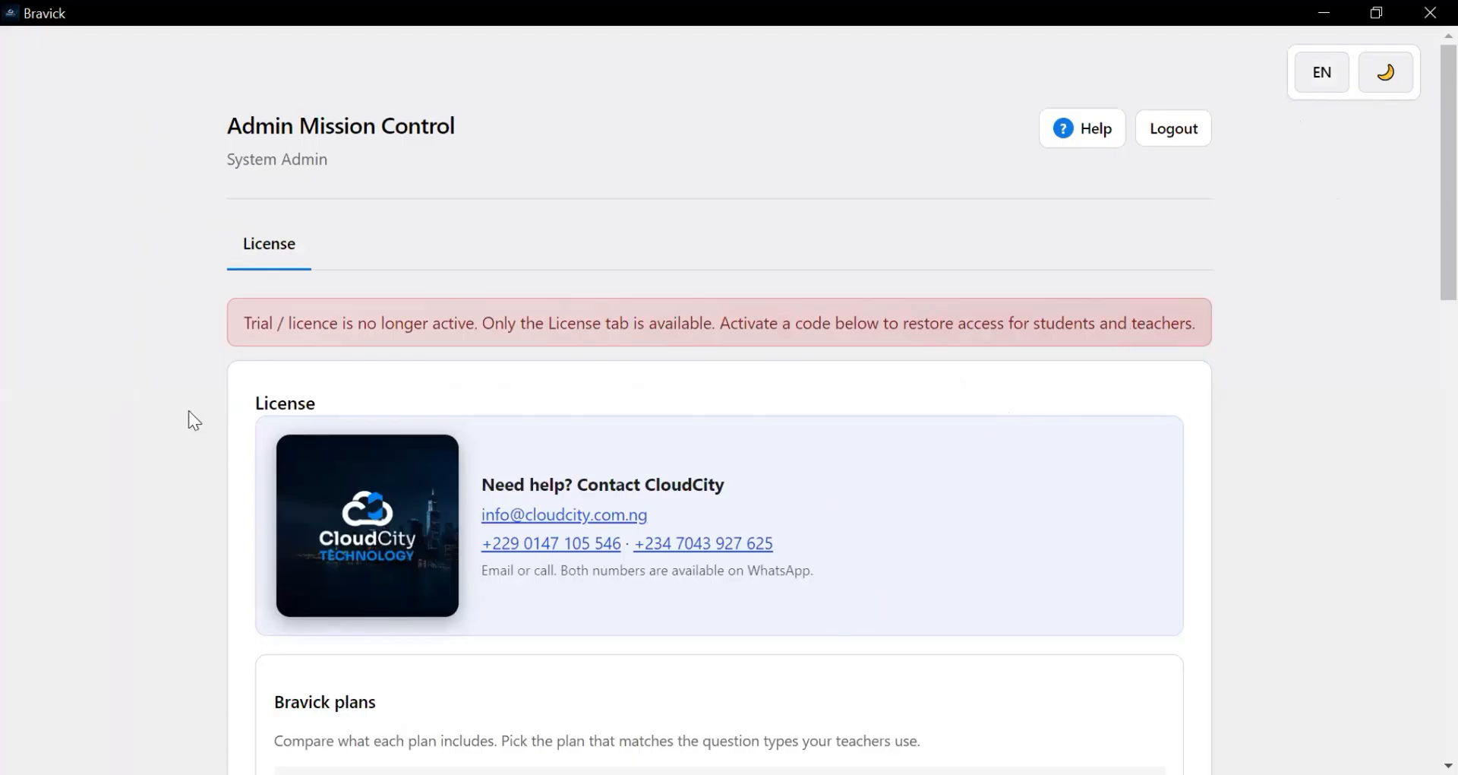
- Scroll the License page past the plans table to the licence details and Activation code box
scroll(764, 476, down, 2)
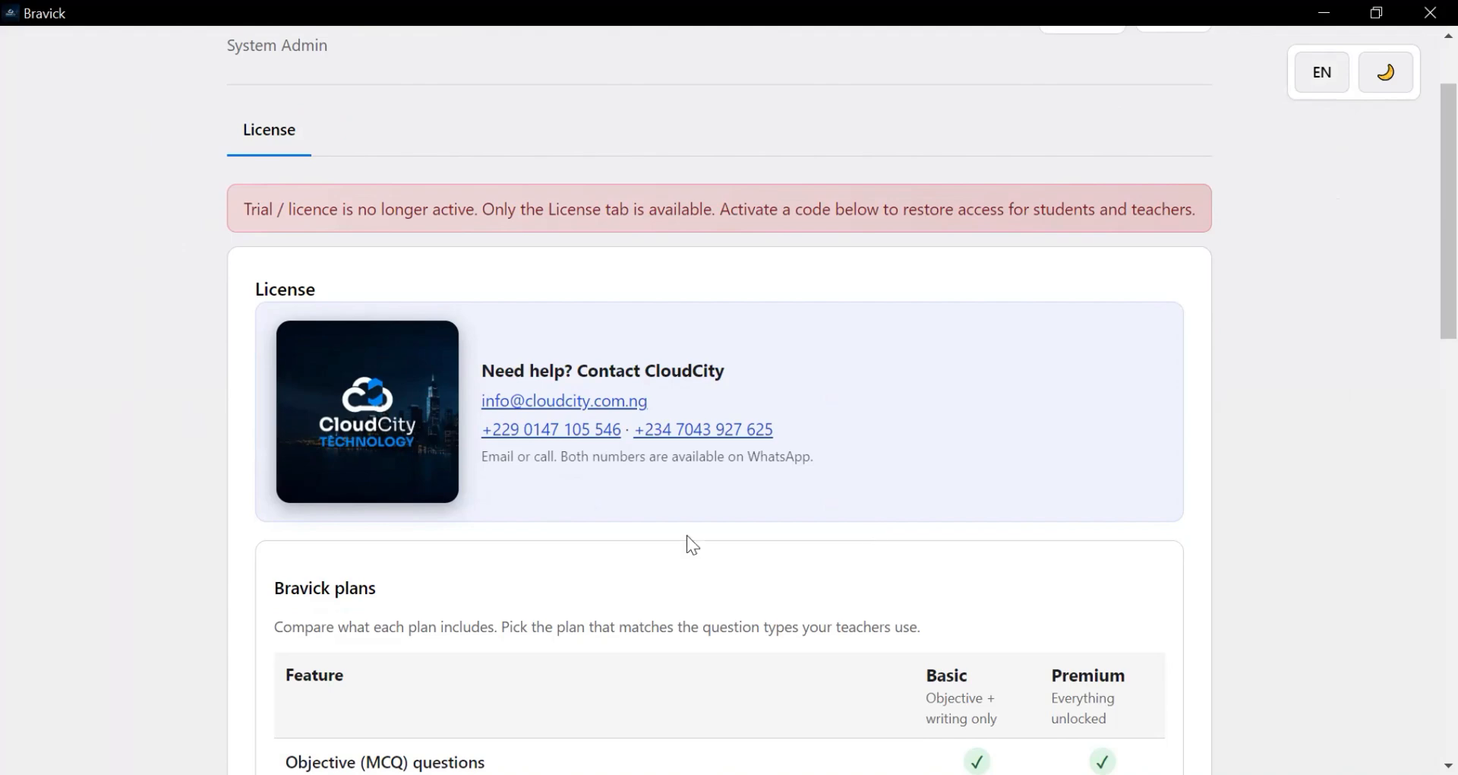
scroll(718, 498, down, 6)
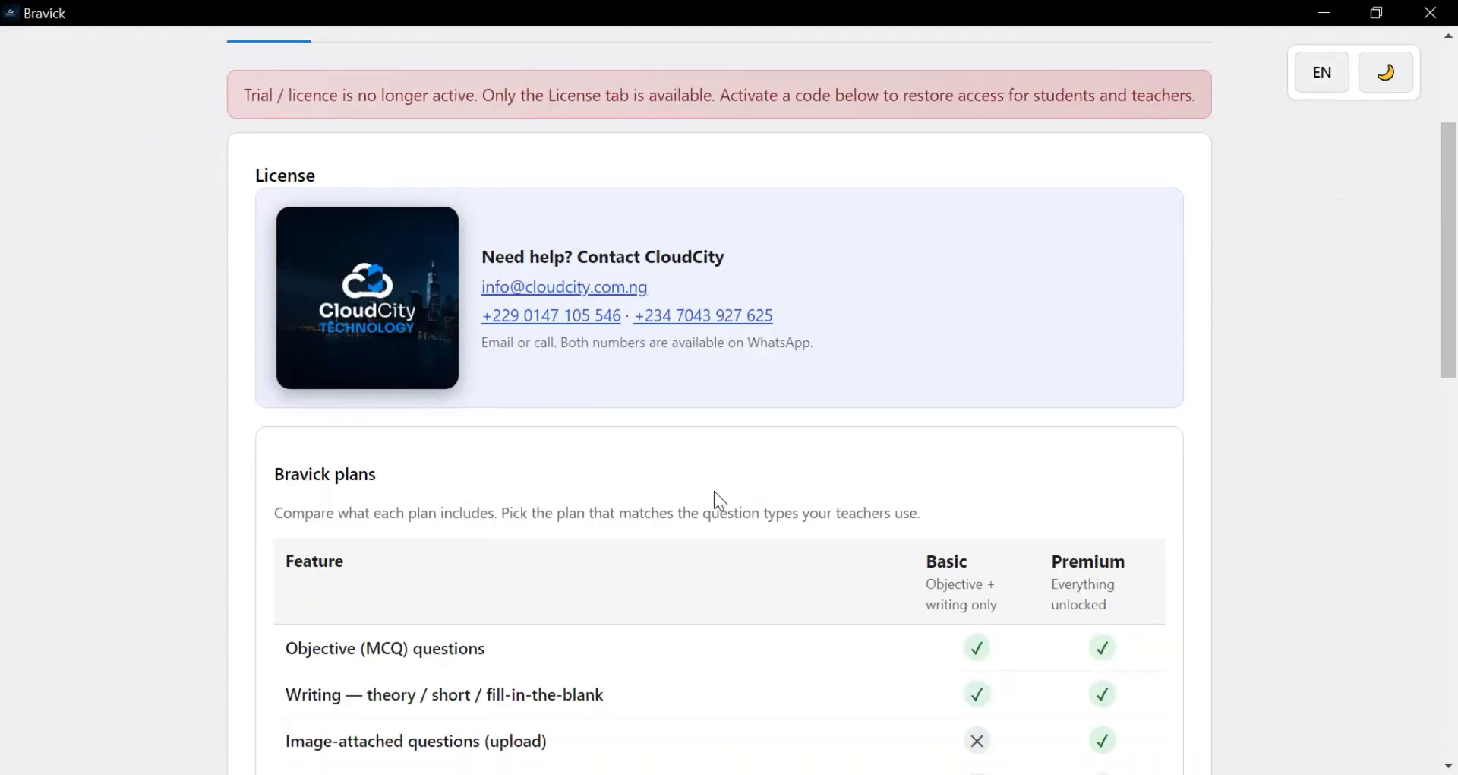
scroll(721, 492, down, 6)
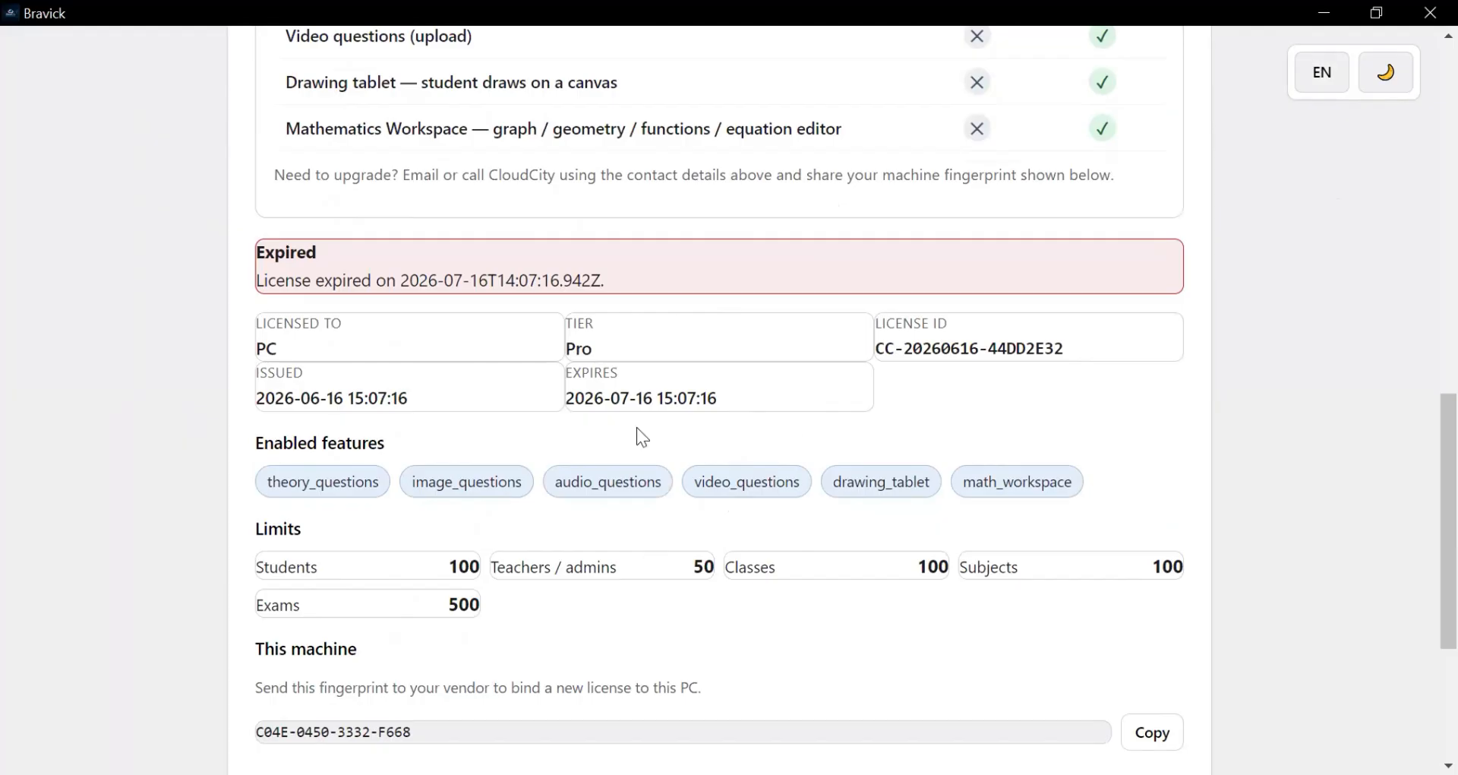
scroll(600, 395, down, 4)
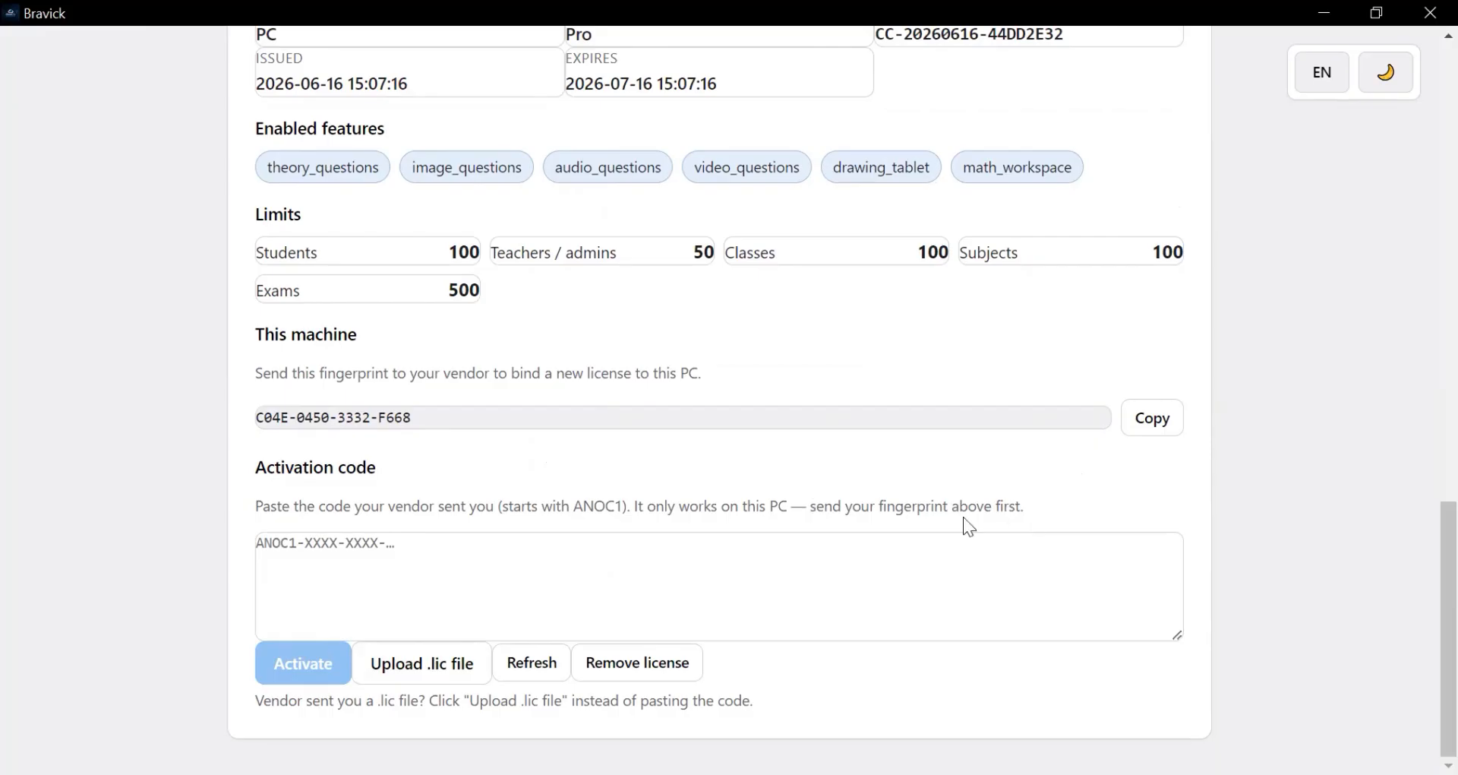
scroll(951, 522, up, 1)
scroll(908, 538, down, 1)
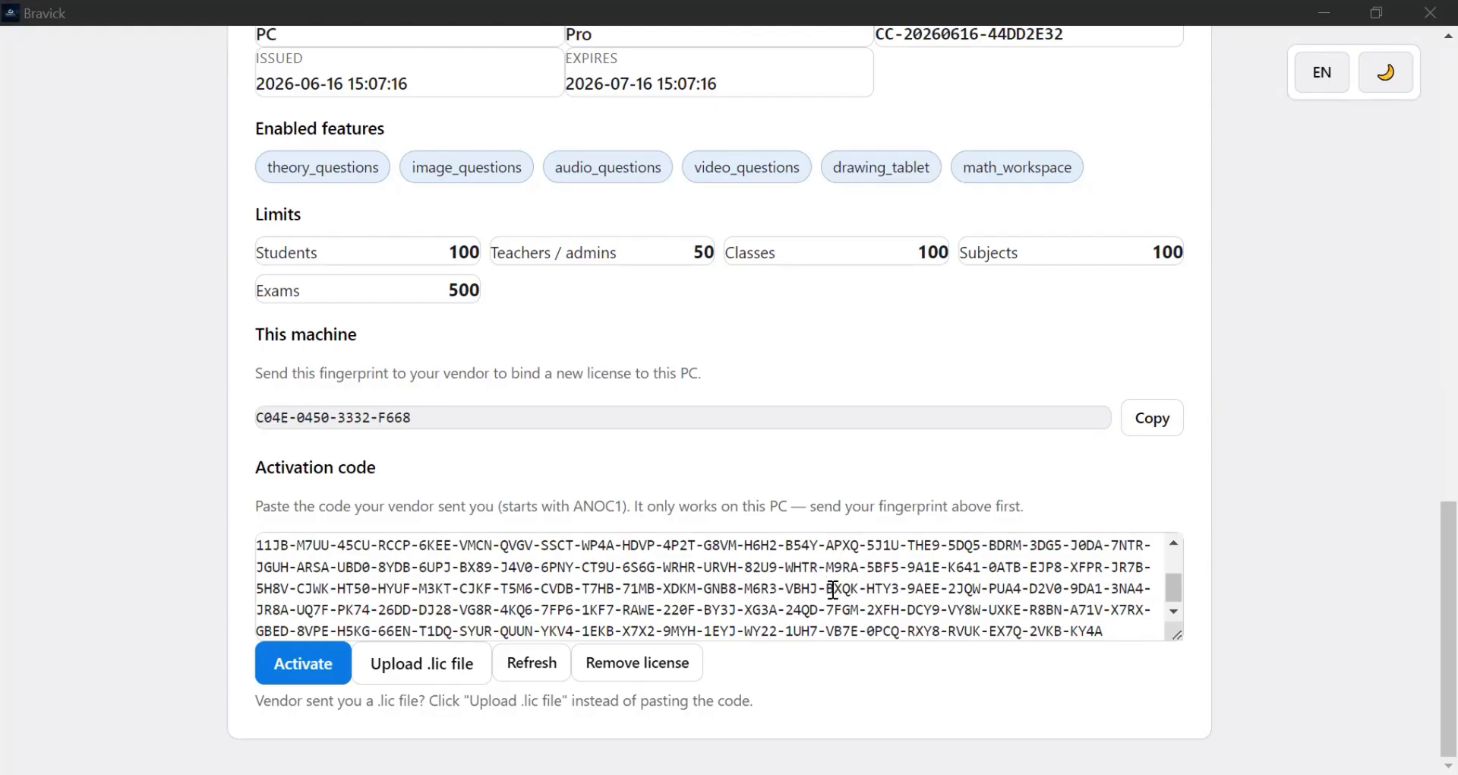
scroll(824, 577, up, 3)
scroll(833, 583, down, 3)
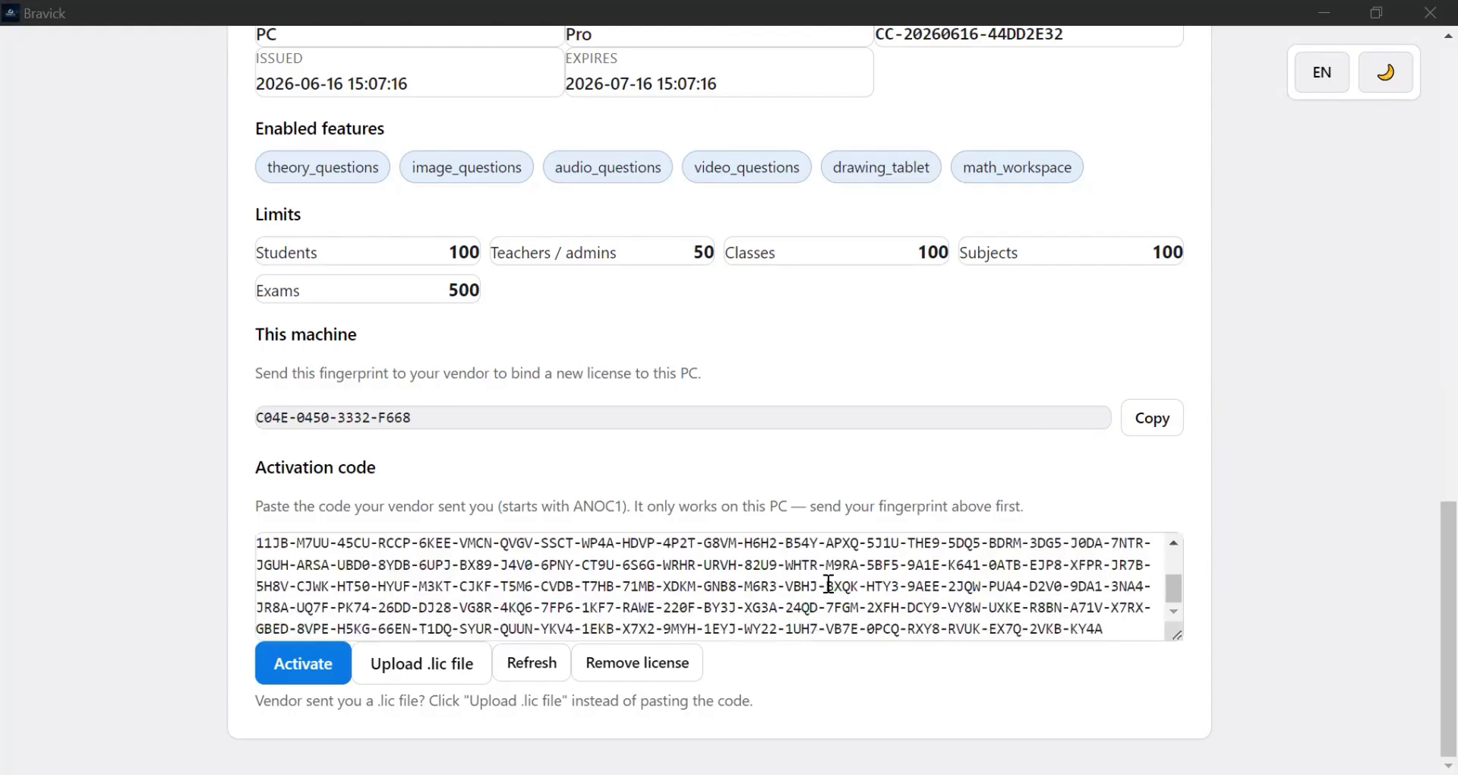
scroll(828, 579, up, 3)
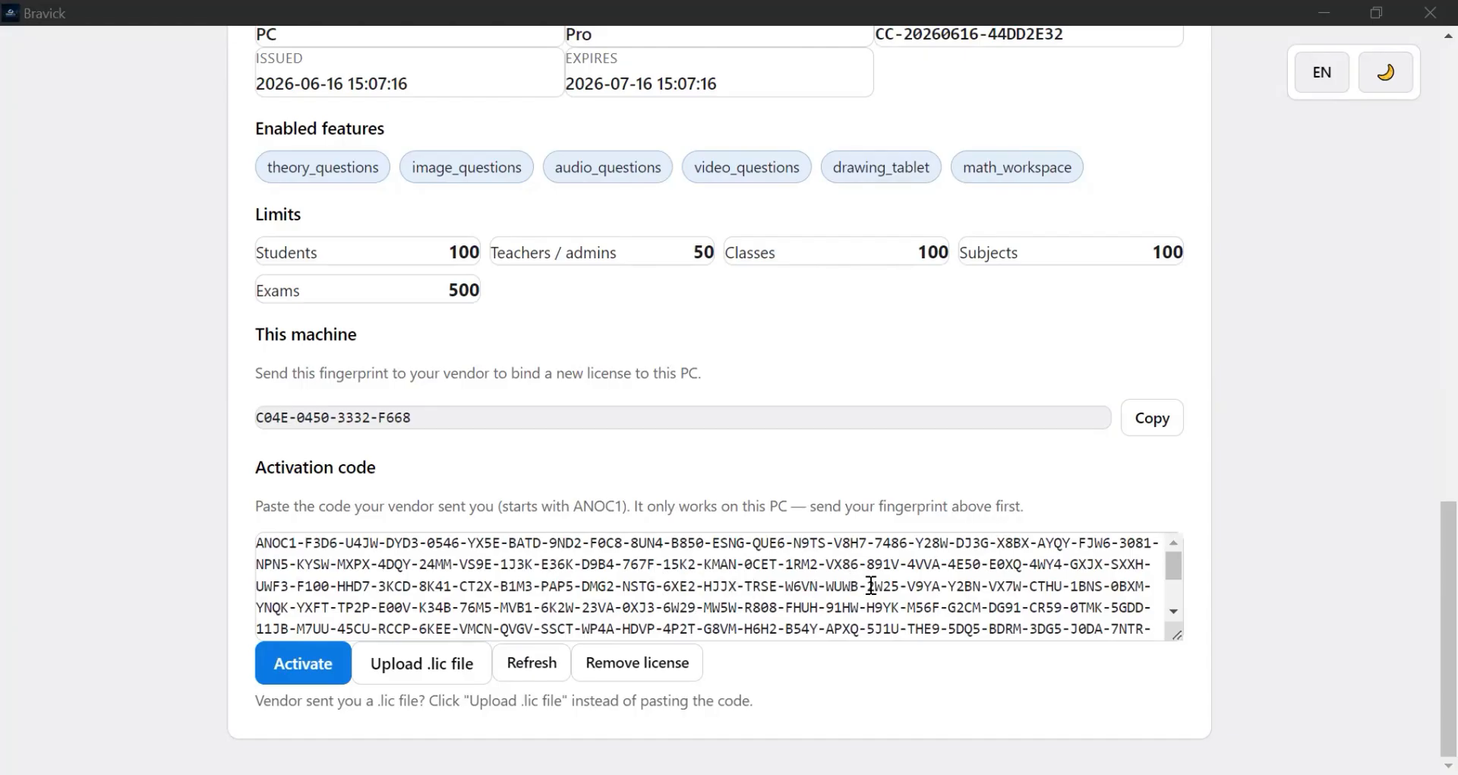
scroll(870, 583, down, 3)
scroll(884, 582, up, 3)
scroll(781, 568, down, 1)
scroll(781, 568, down, 3)
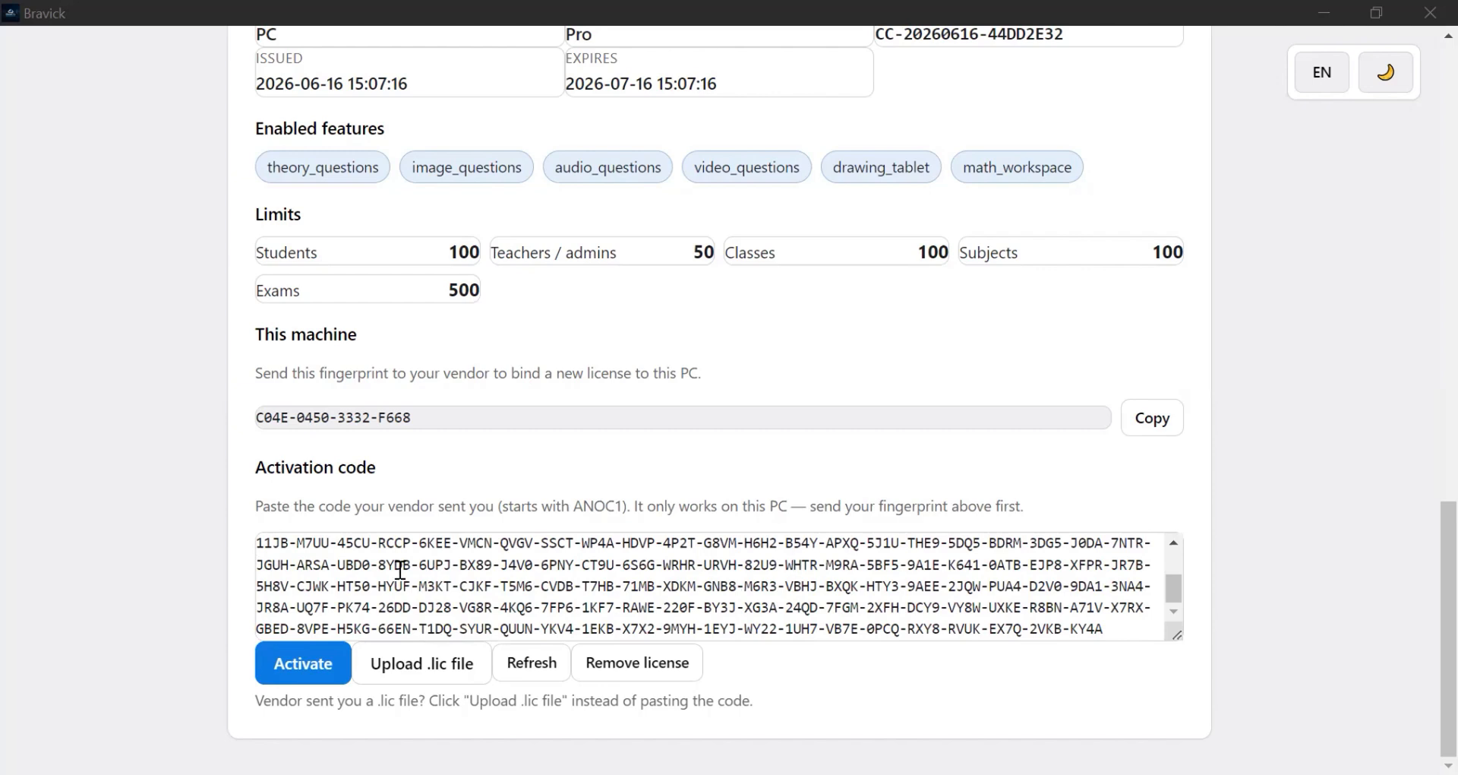
click(301, 667)
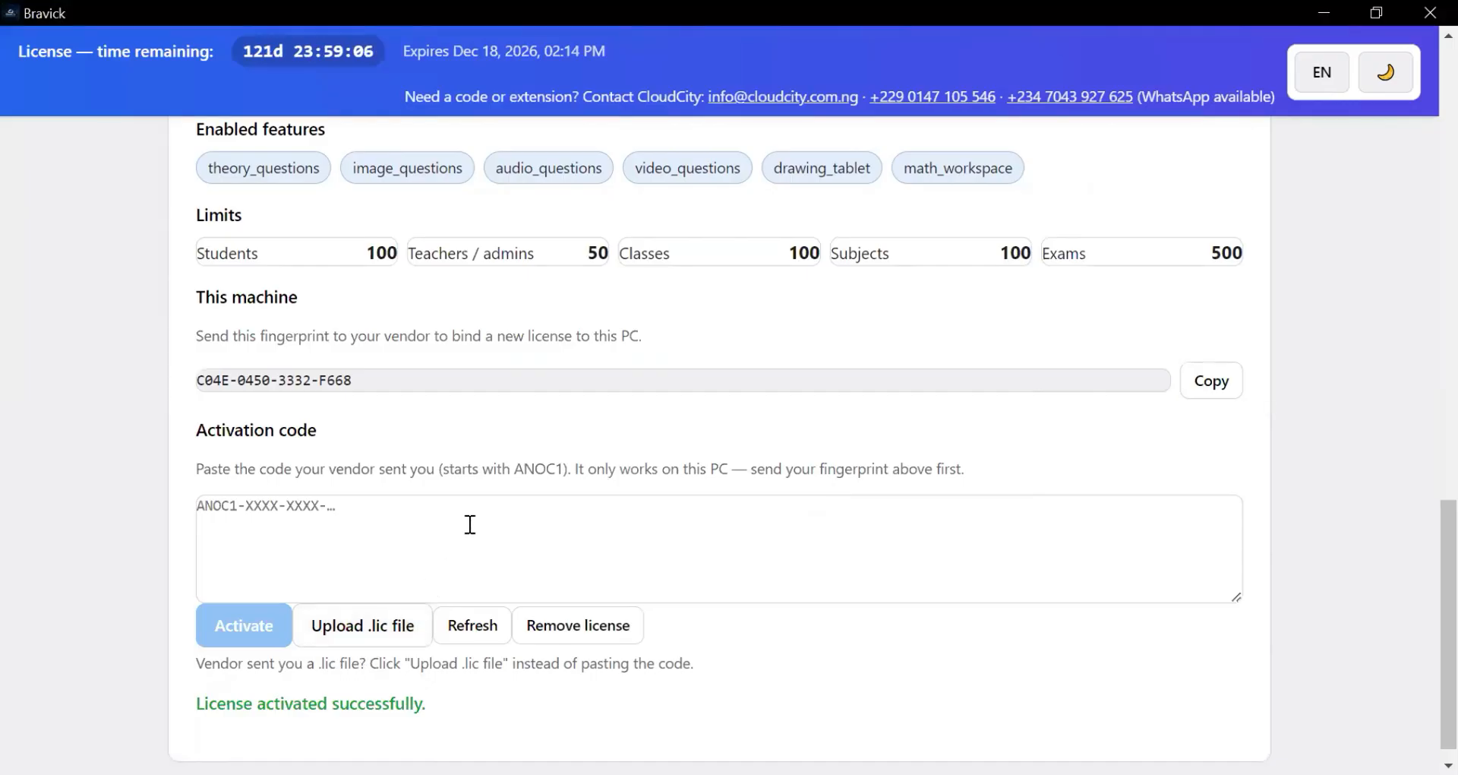
scroll(545, 489, up, 15)
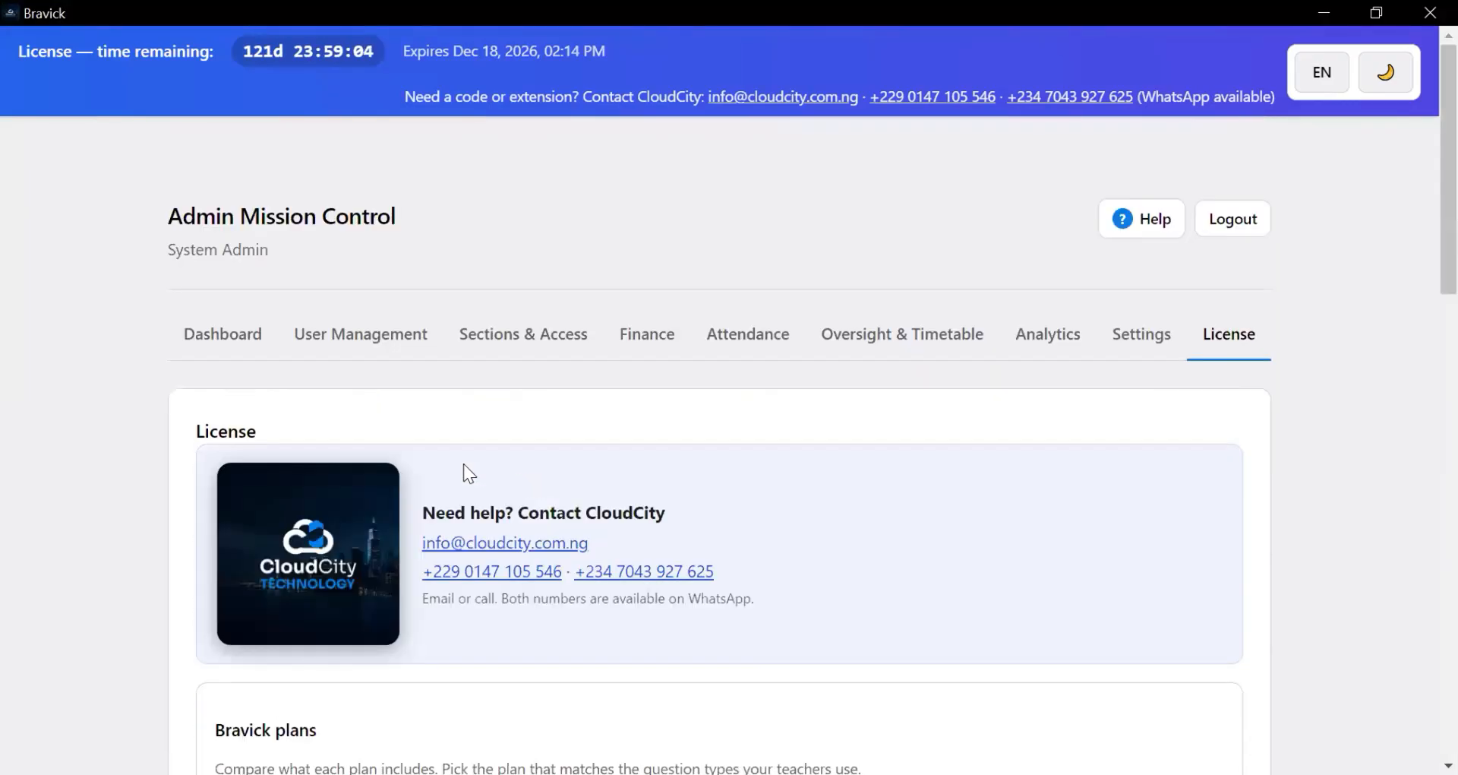
click(373, 343)
click(505, 334)
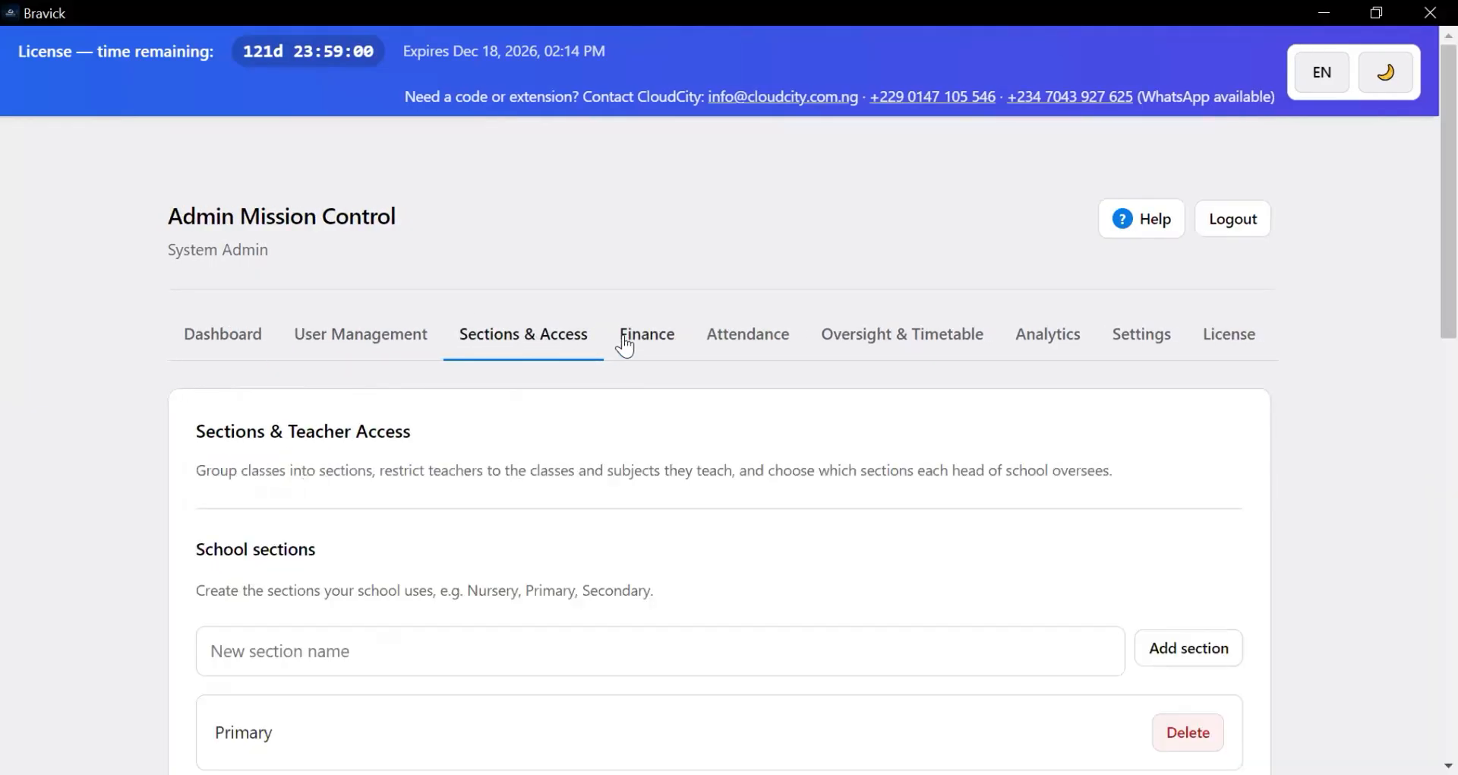
click(625, 343)
click(716, 332)
click(905, 334)
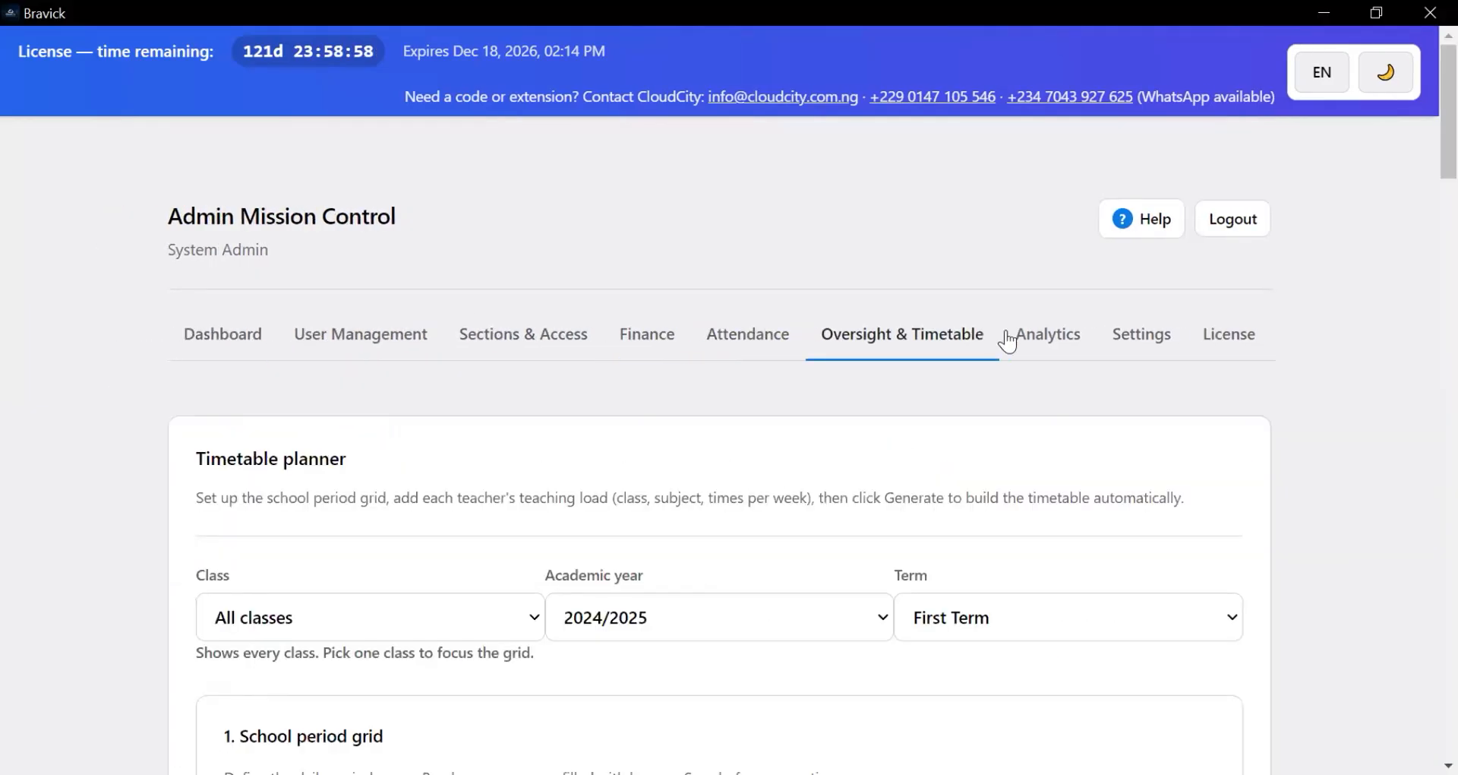
click(1099, 343)
click(1185, 334)
click(1229, 331)
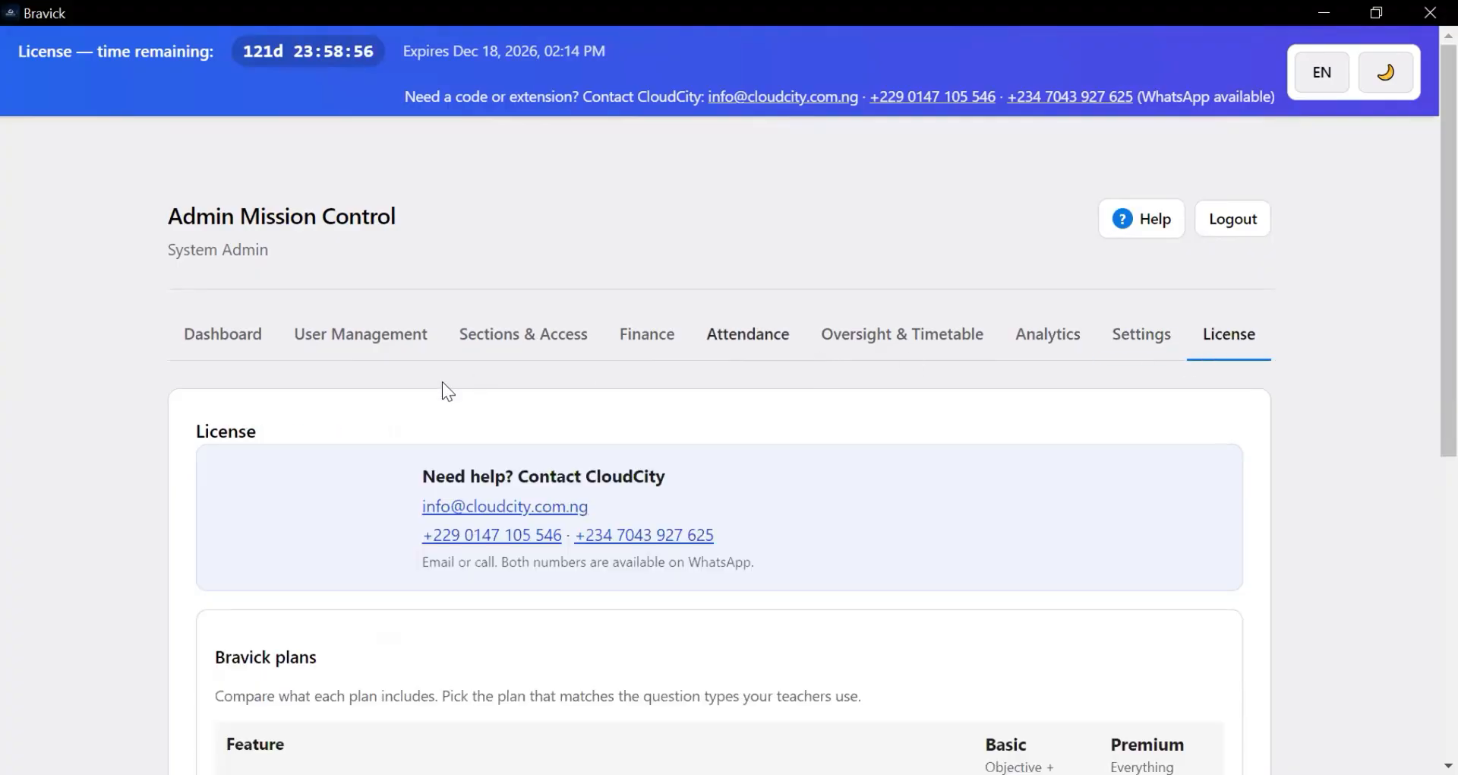
scroll(937, 539, down, 4)
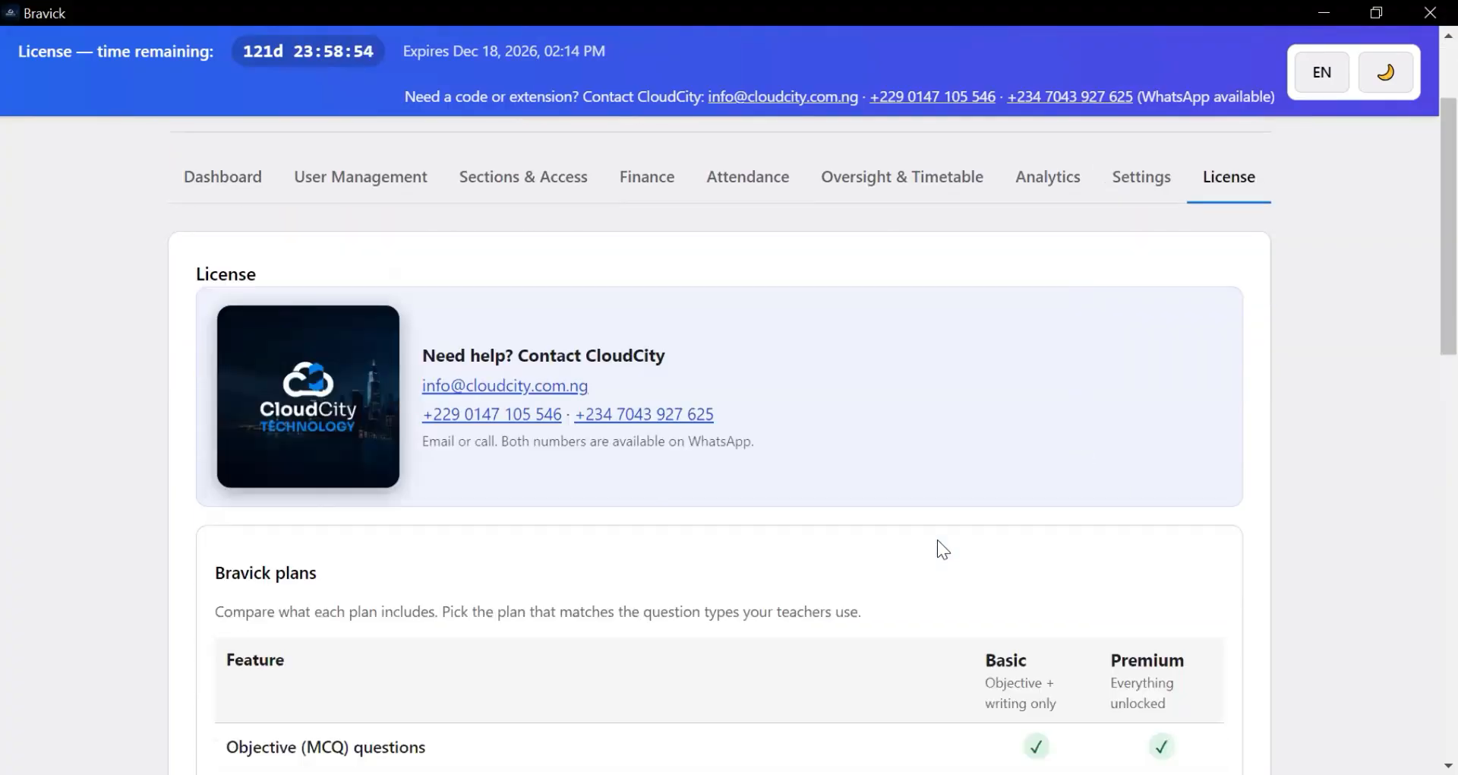
scroll(926, 532, up, 5)
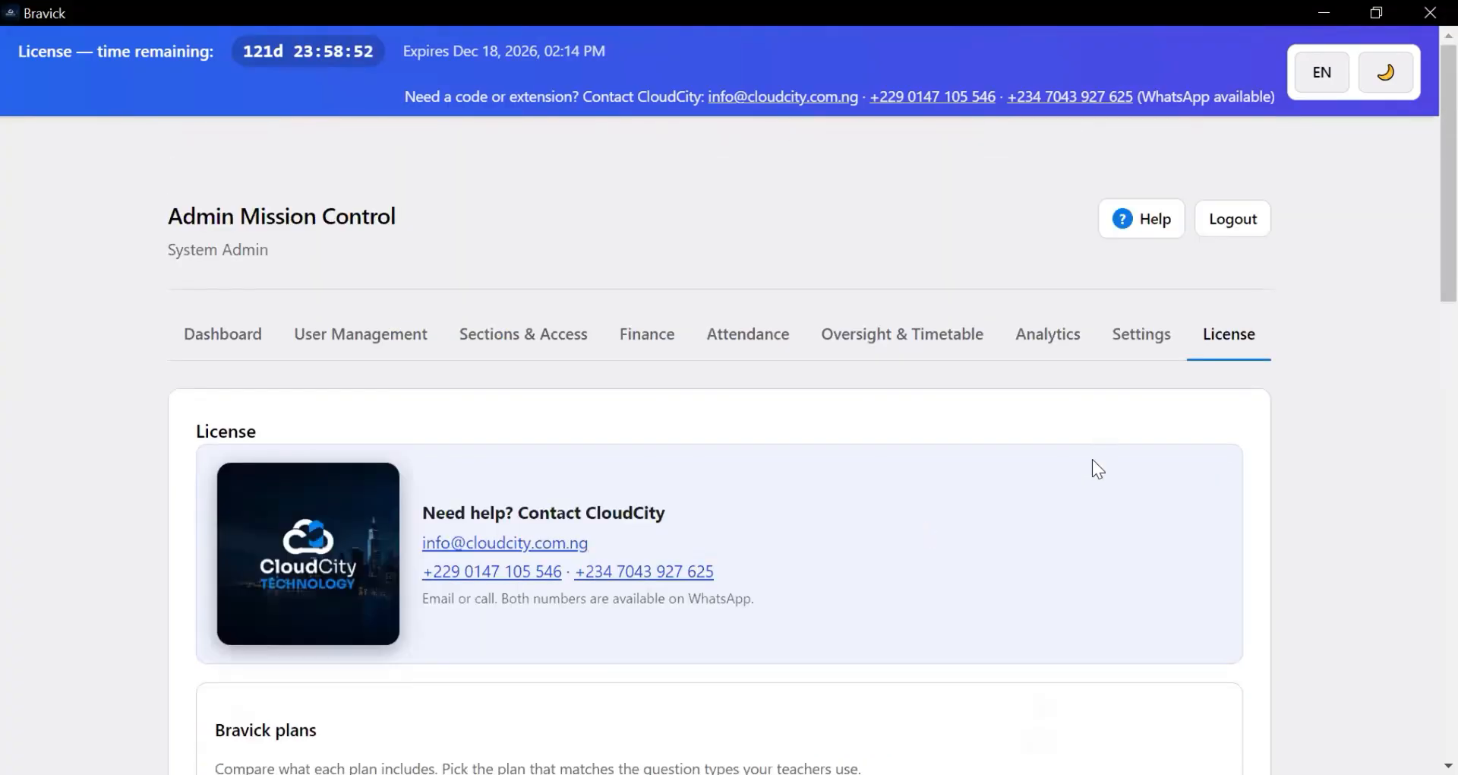
scroll(1093, 463, down, 2)
scroll(1091, 486, up, 2)
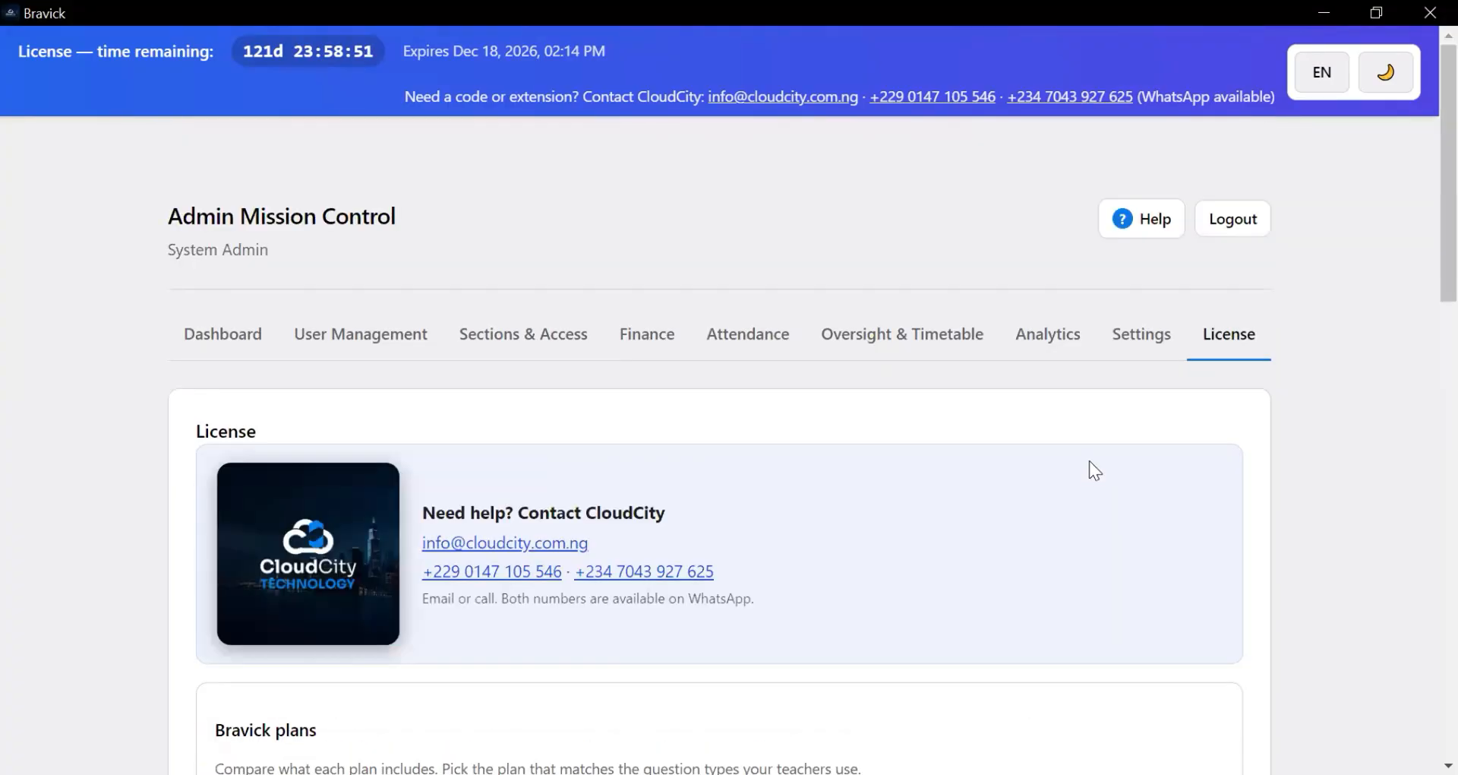
click(232, 340)
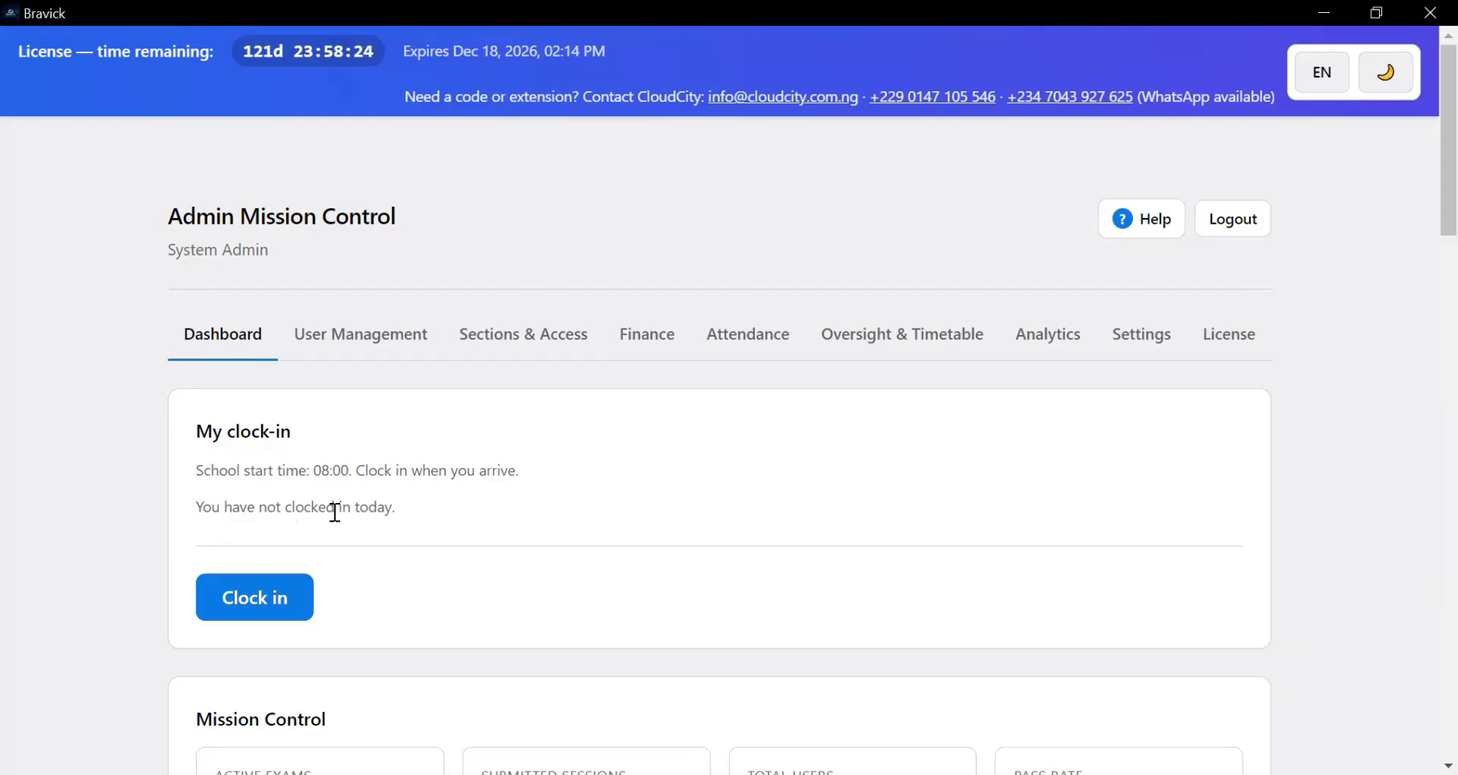
scroll(275, 562, down, 3)
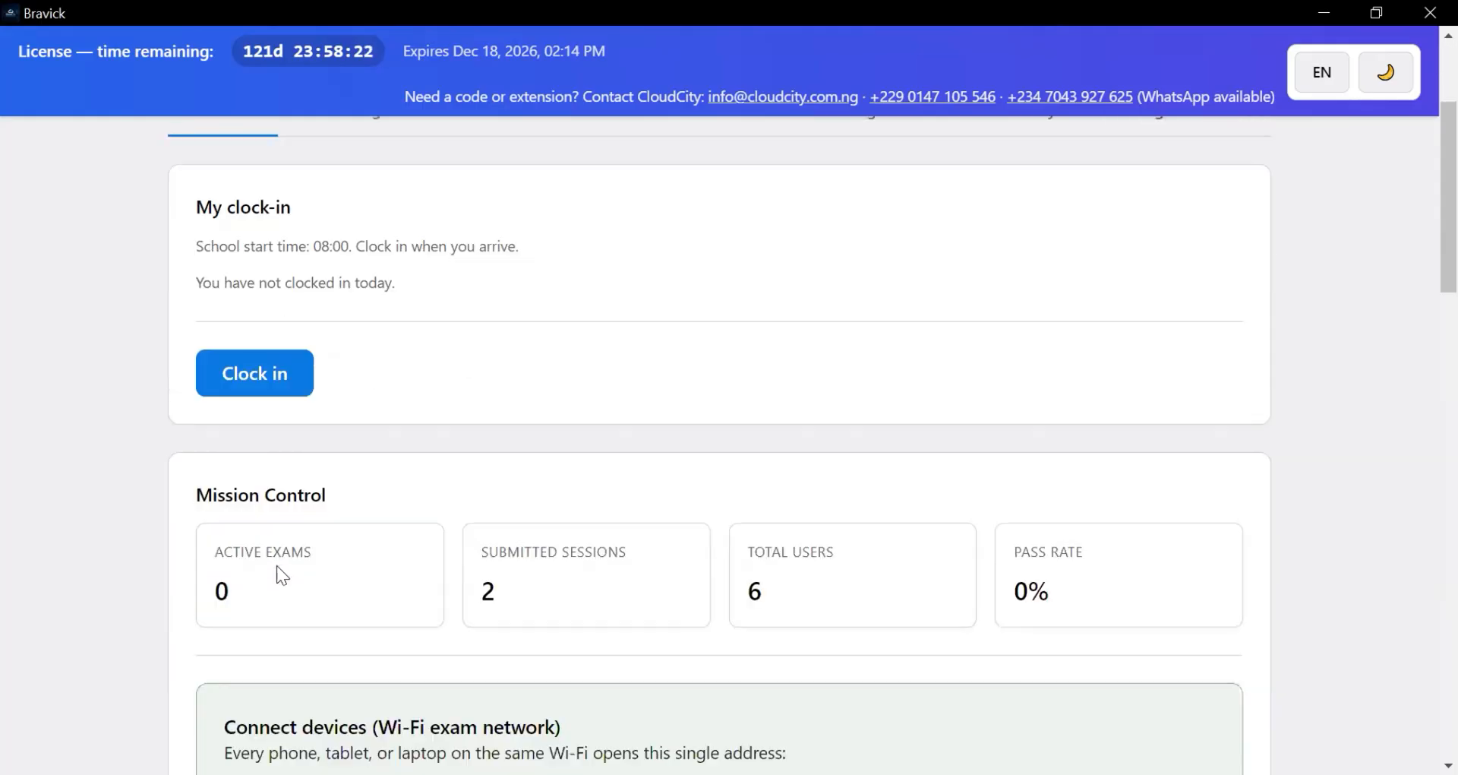
scroll(276, 565, up, 3)
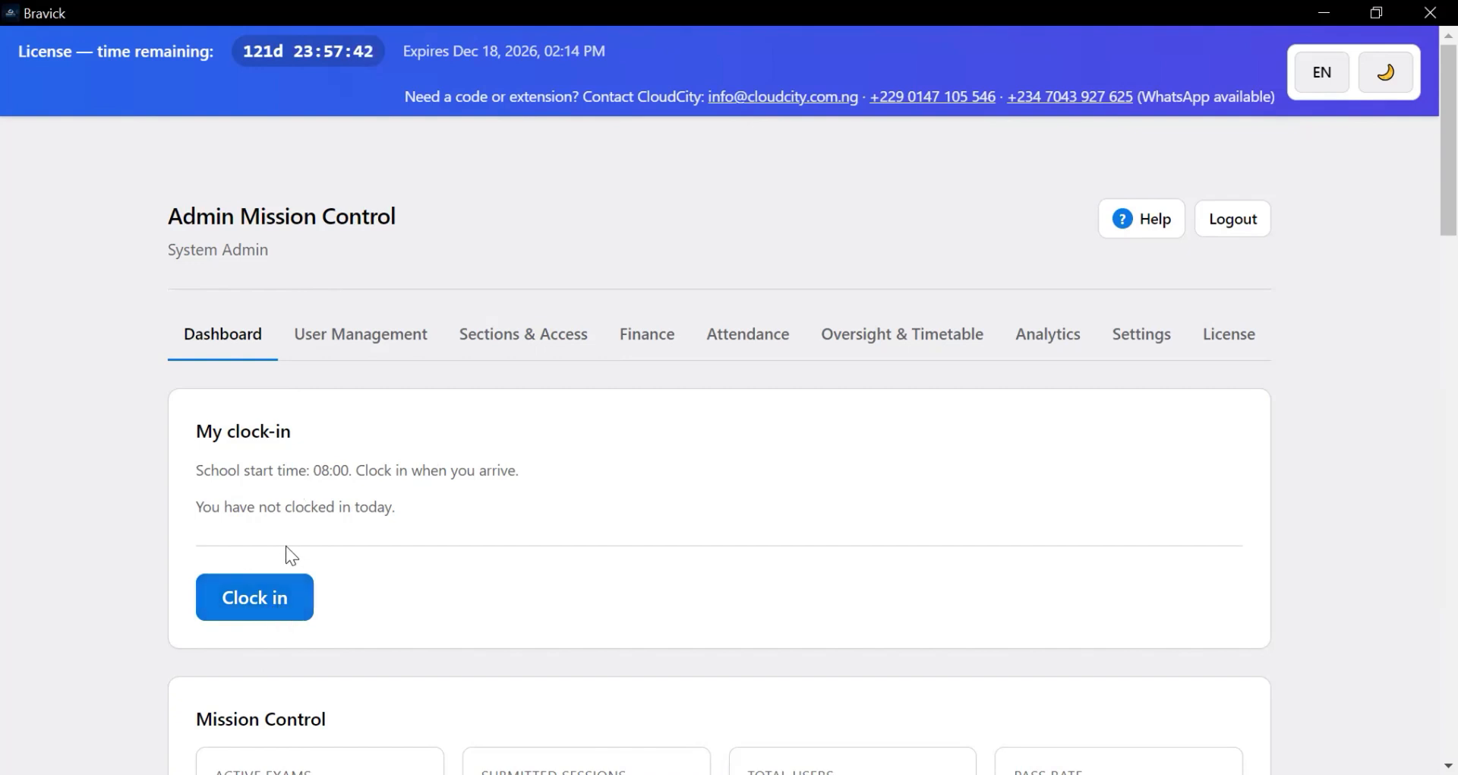
- Clock the admin in for today (02:17 PM, Late) and review the Mission Control cards
click(246, 605)
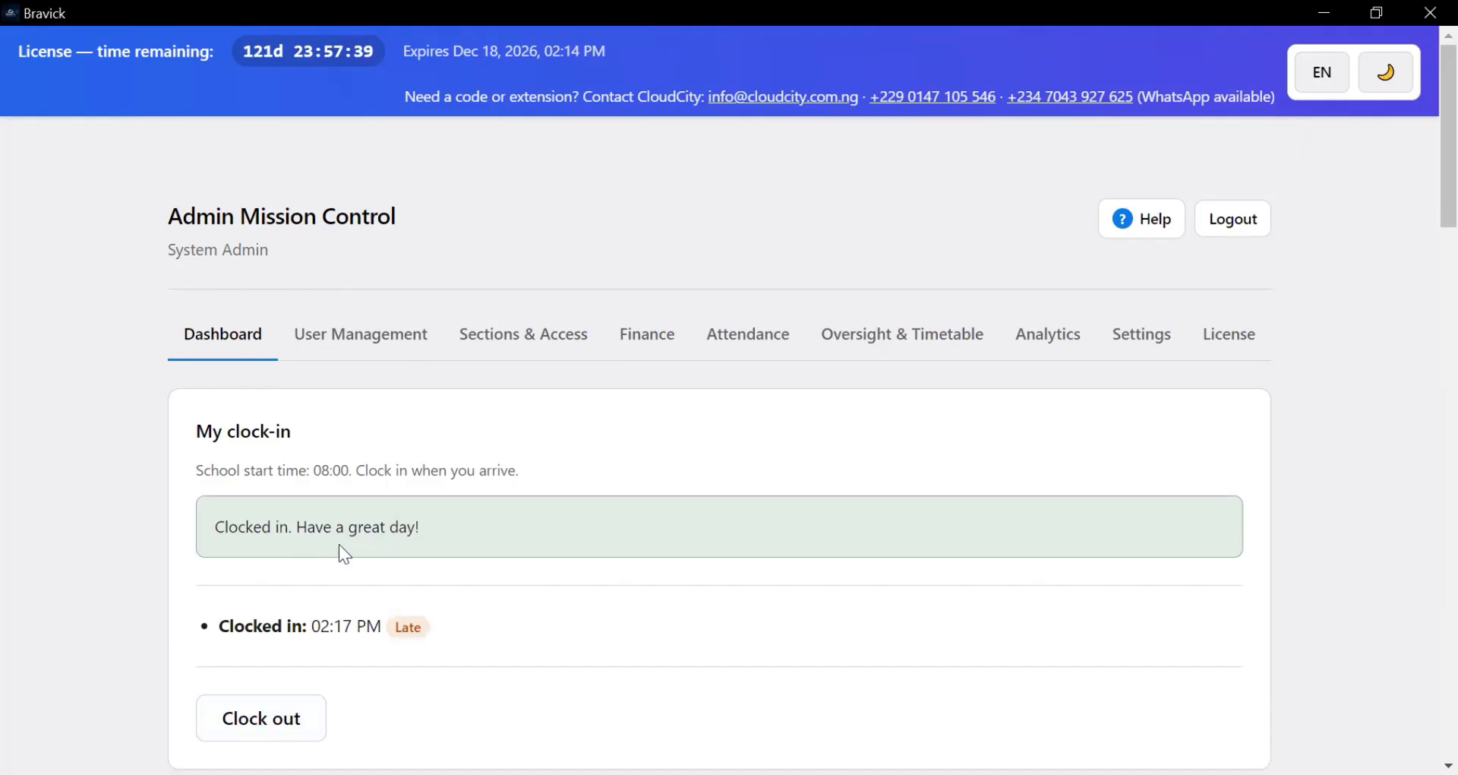
scroll(448, 562, down, 3)
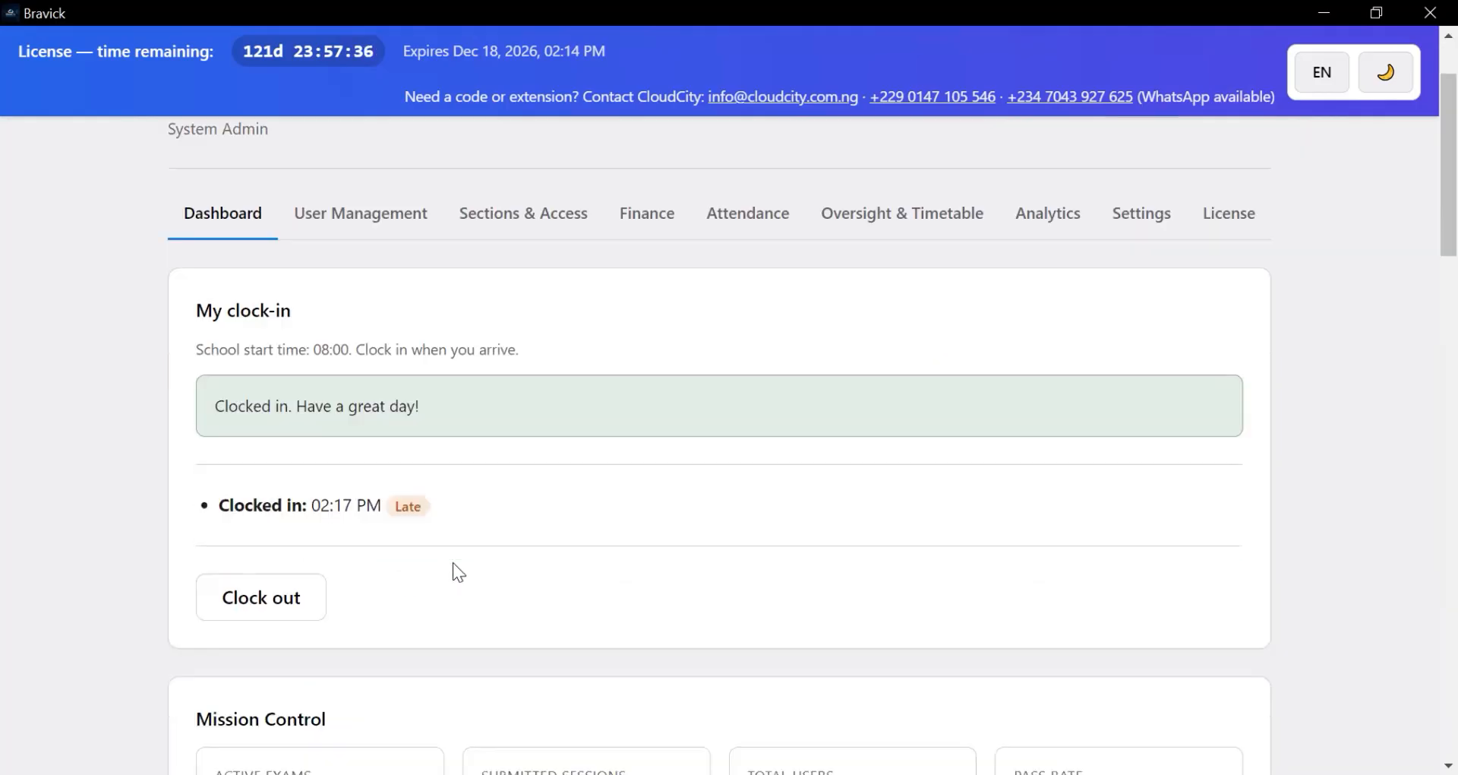
scroll(380, 550, up, 2)
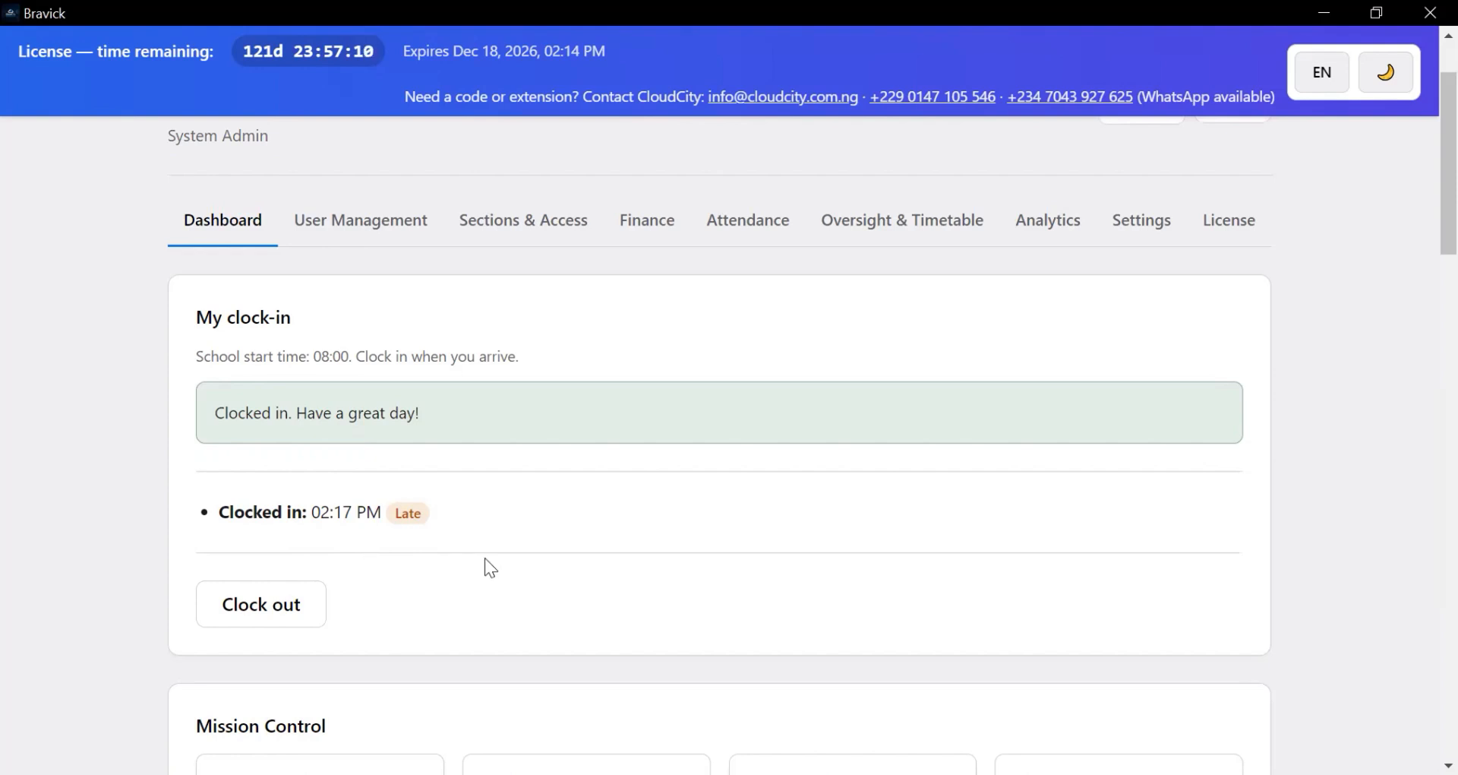
scroll(483, 557, down, 3)
scroll(472, 542, up, 2)
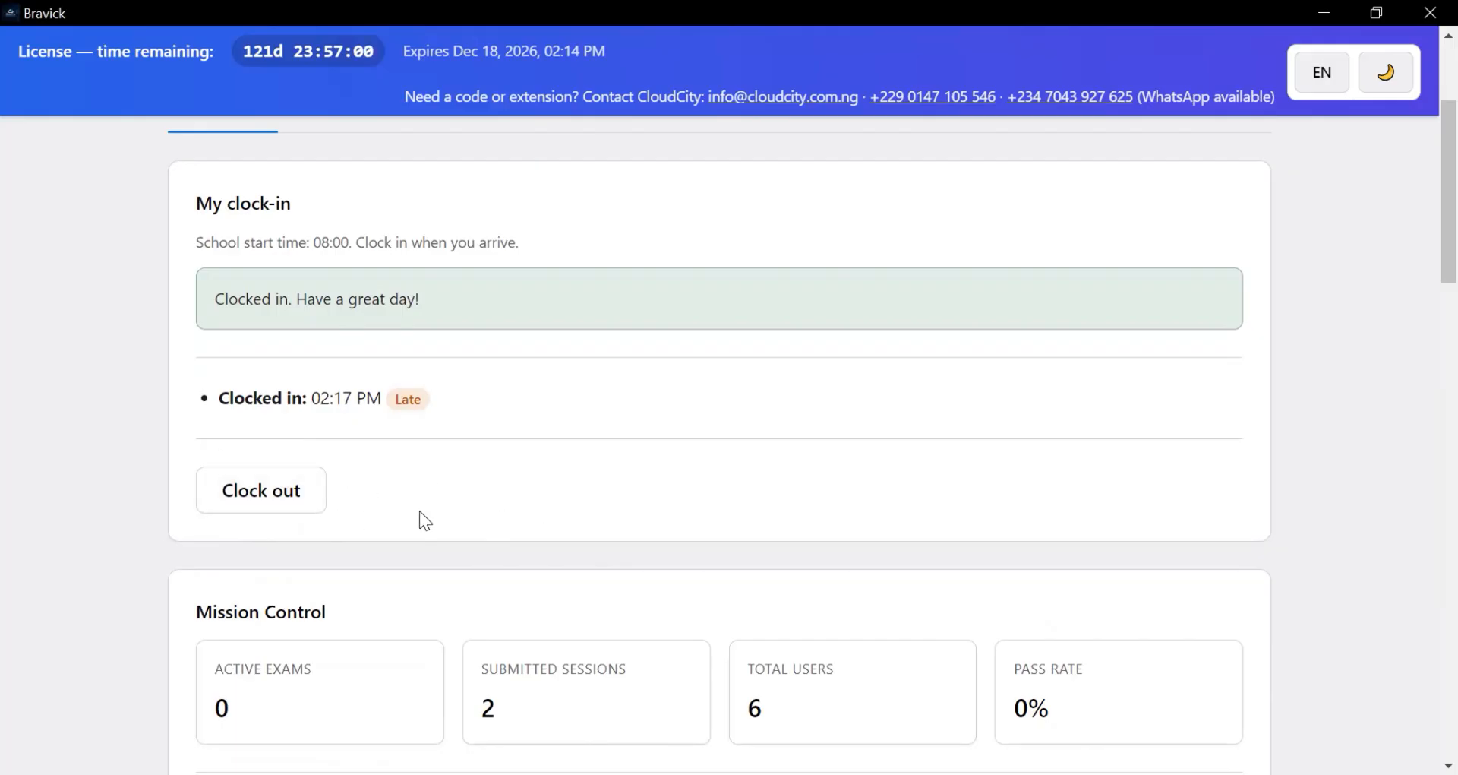
scroll(422, 507, down, 5)
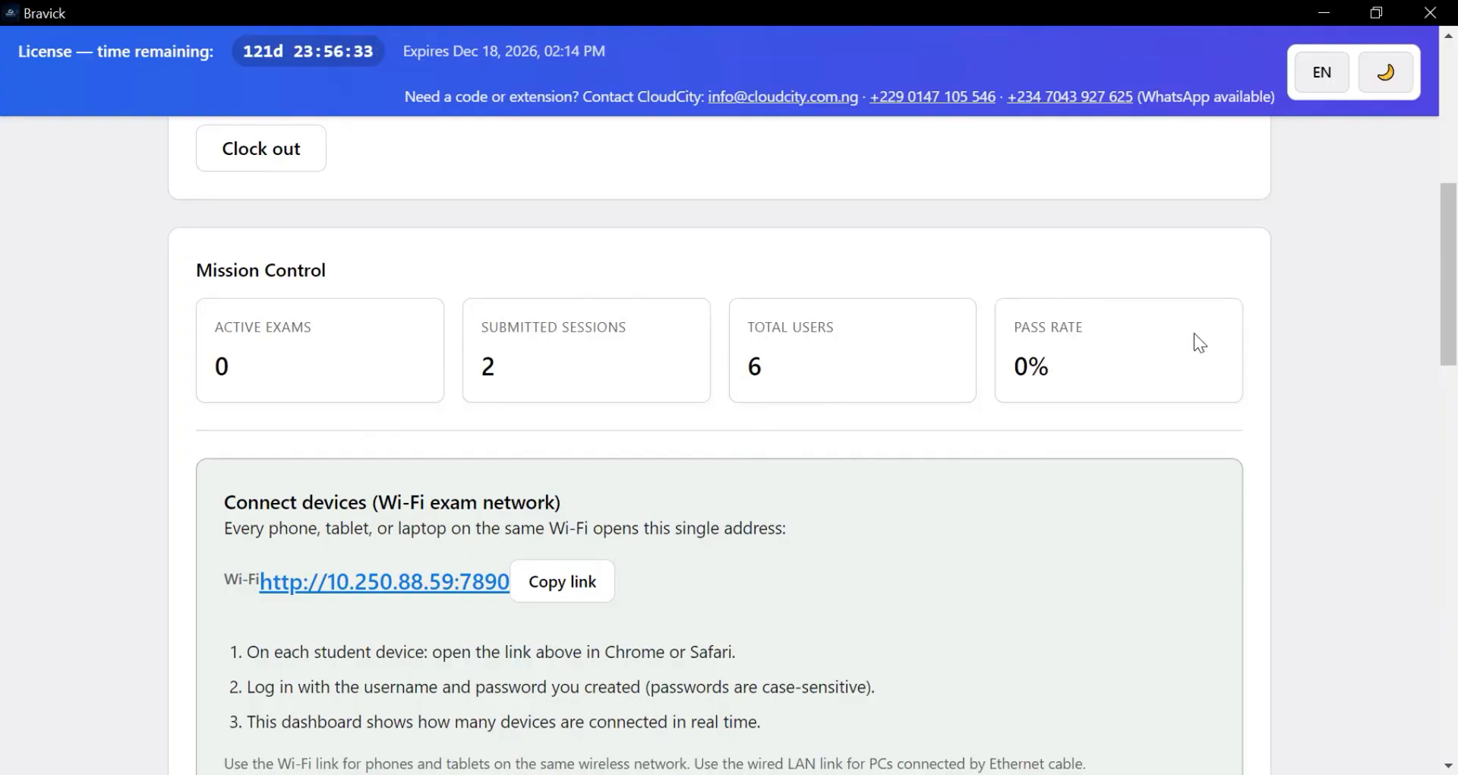
scroll(835, 429, down, 2)
scroll(713, 411, down, 2)
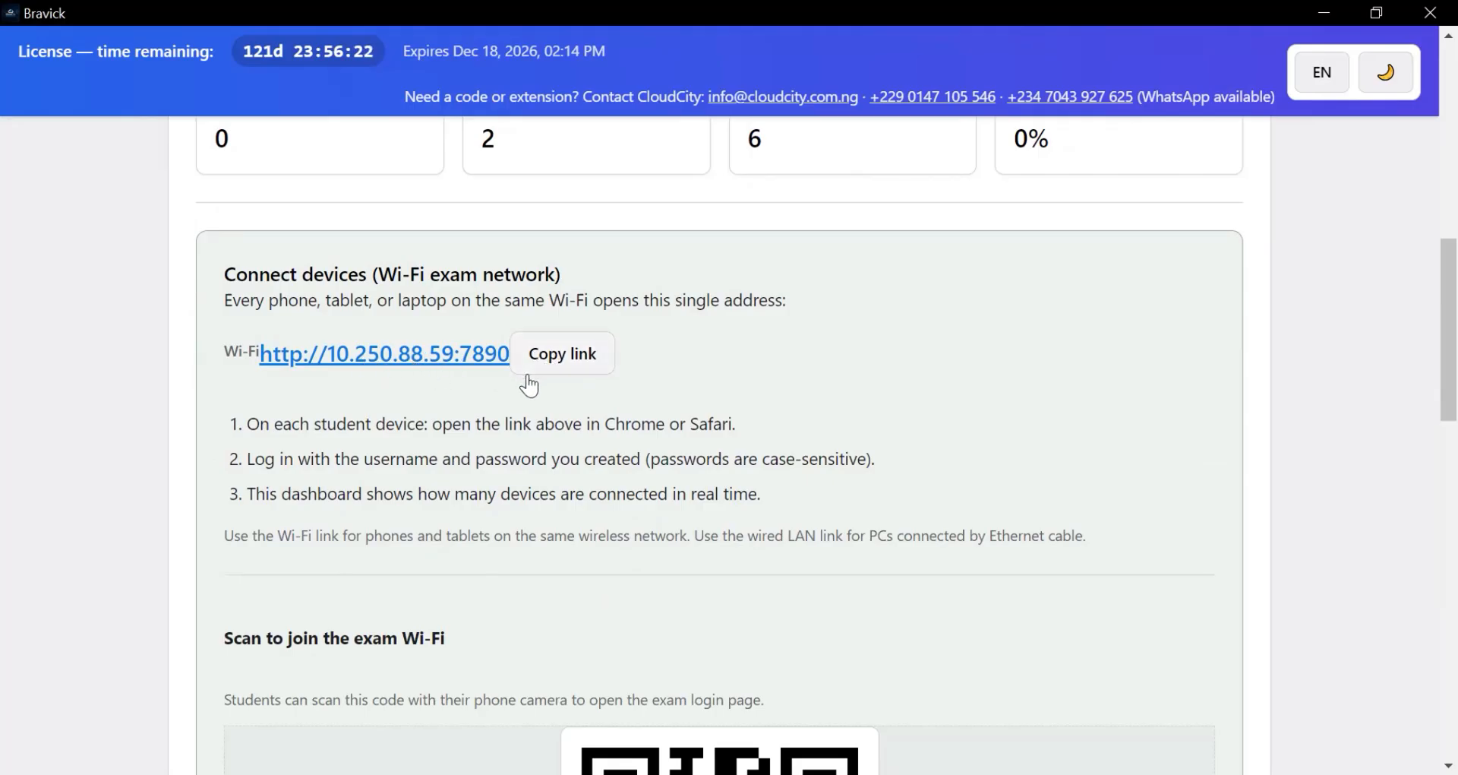
scroll(684, 582, down, 3)
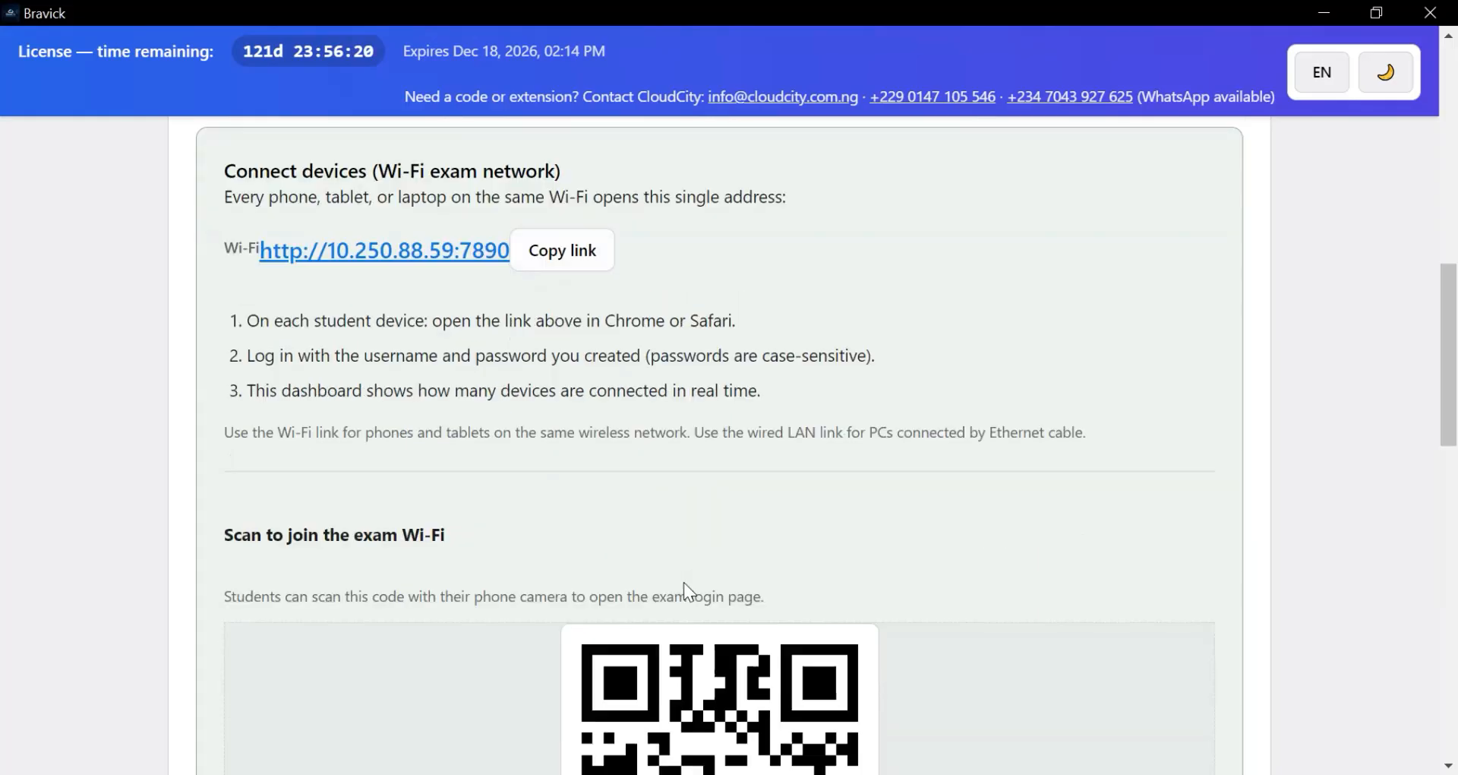
scroll(693, 598, down, 1)
scroll(689, 532, down, 2)
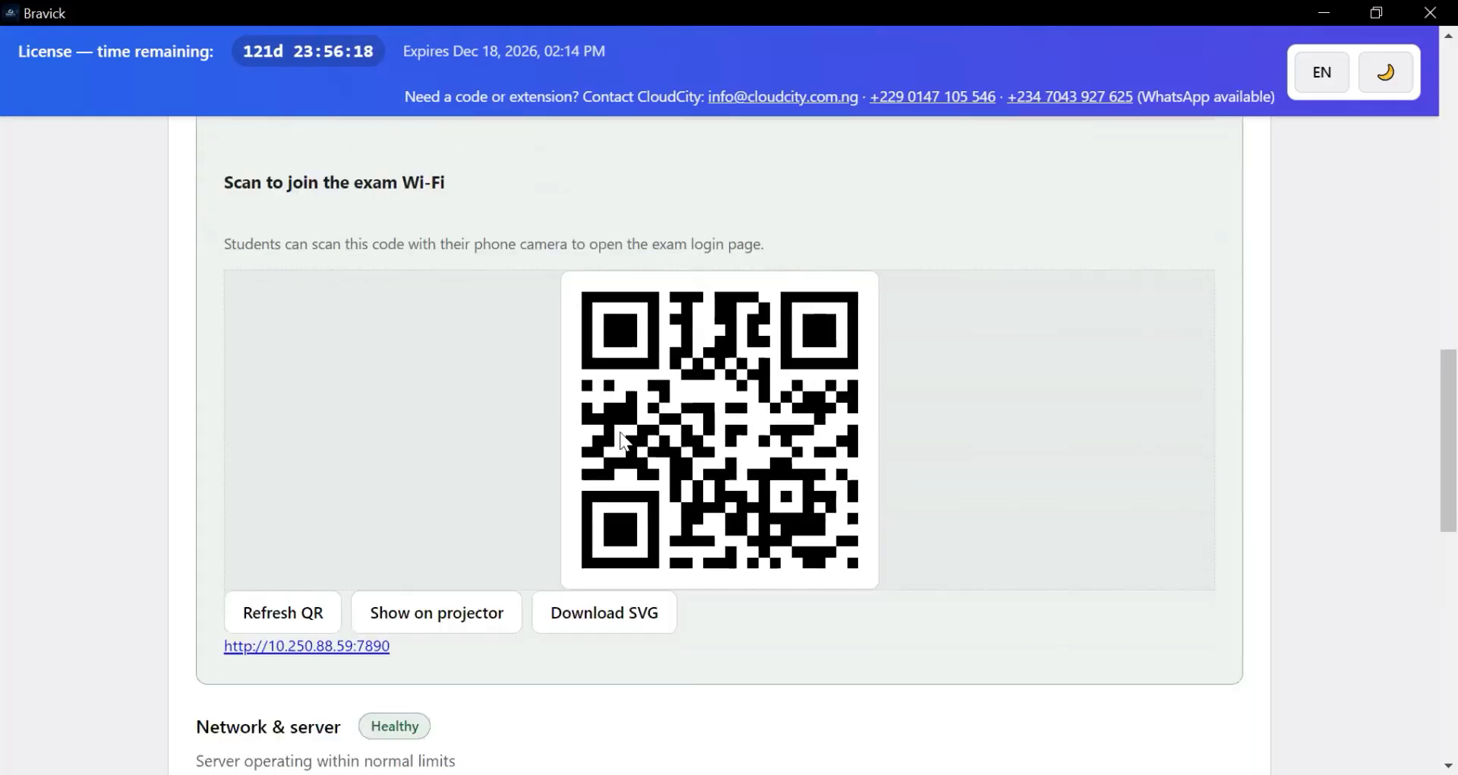
scroll(720, 430, up, 6)
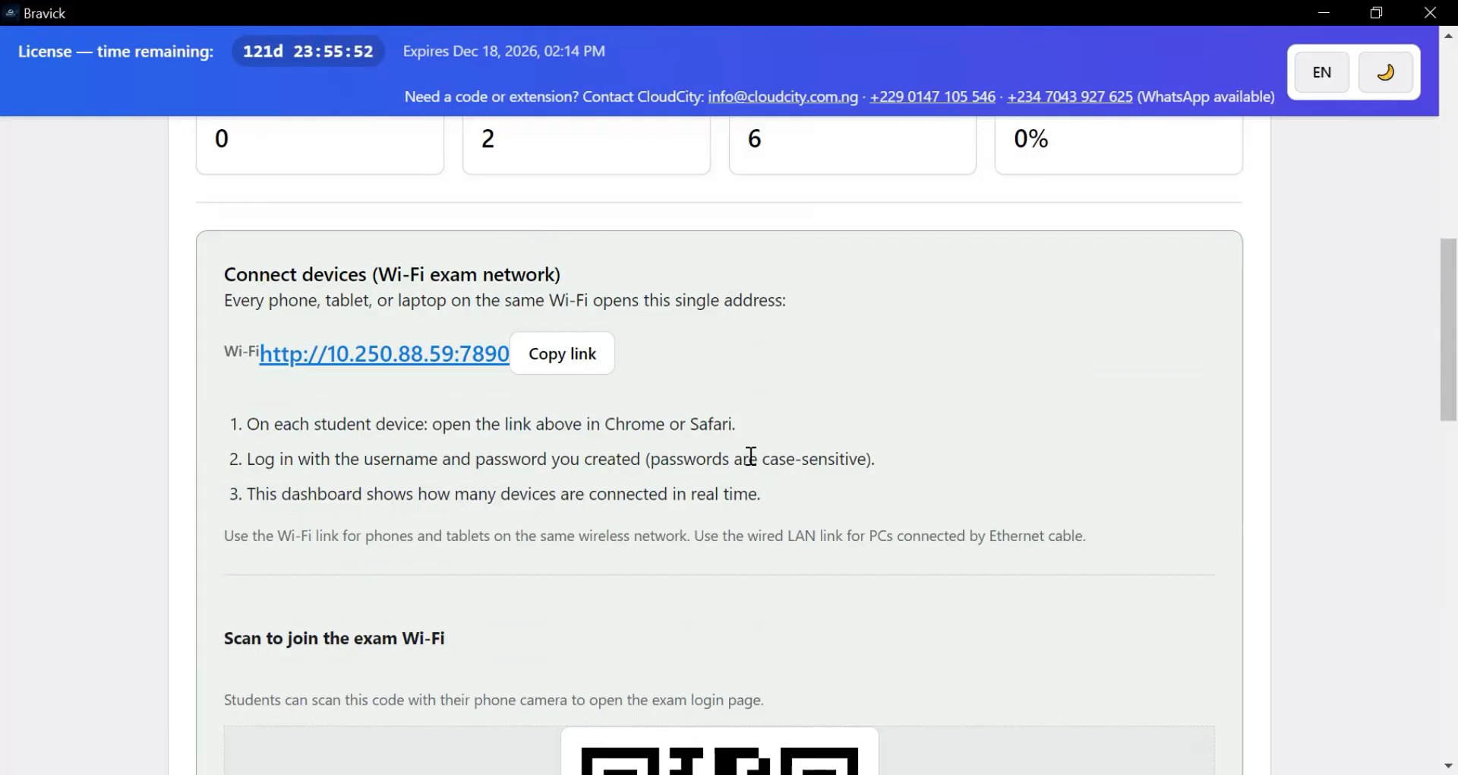
scroll(799, 496, down, 10)
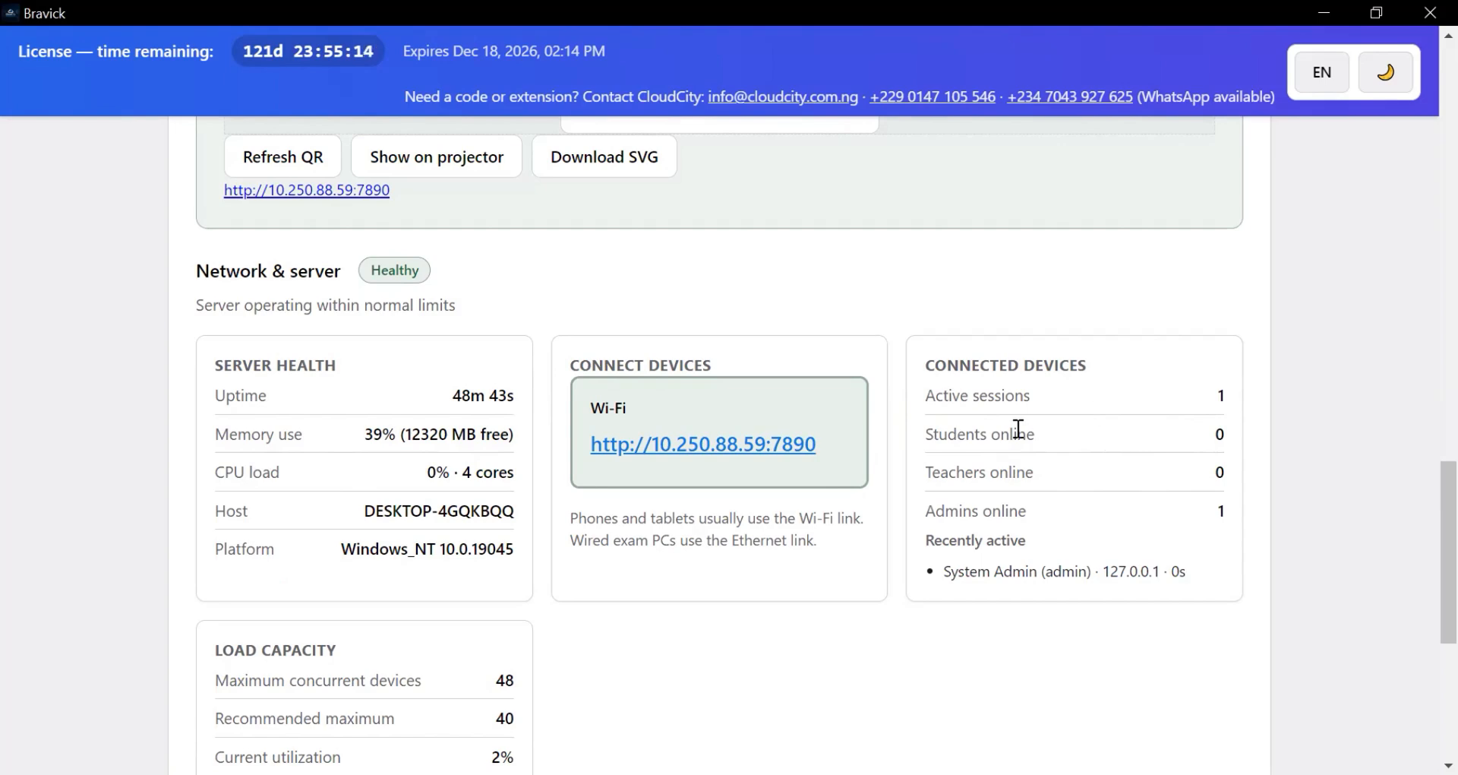
scroll(1030, 435, down, 5)
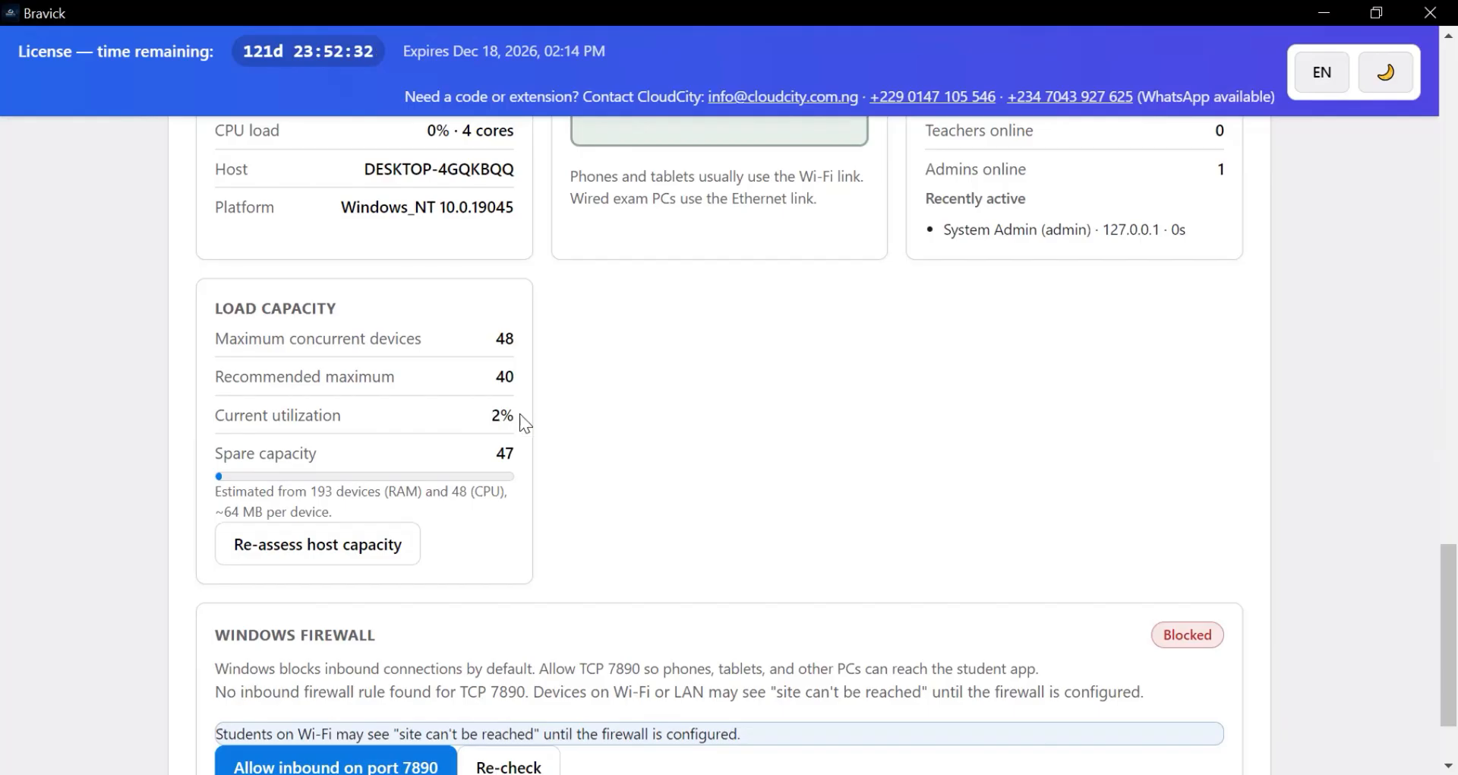
scroll(509, 530, down, 2)
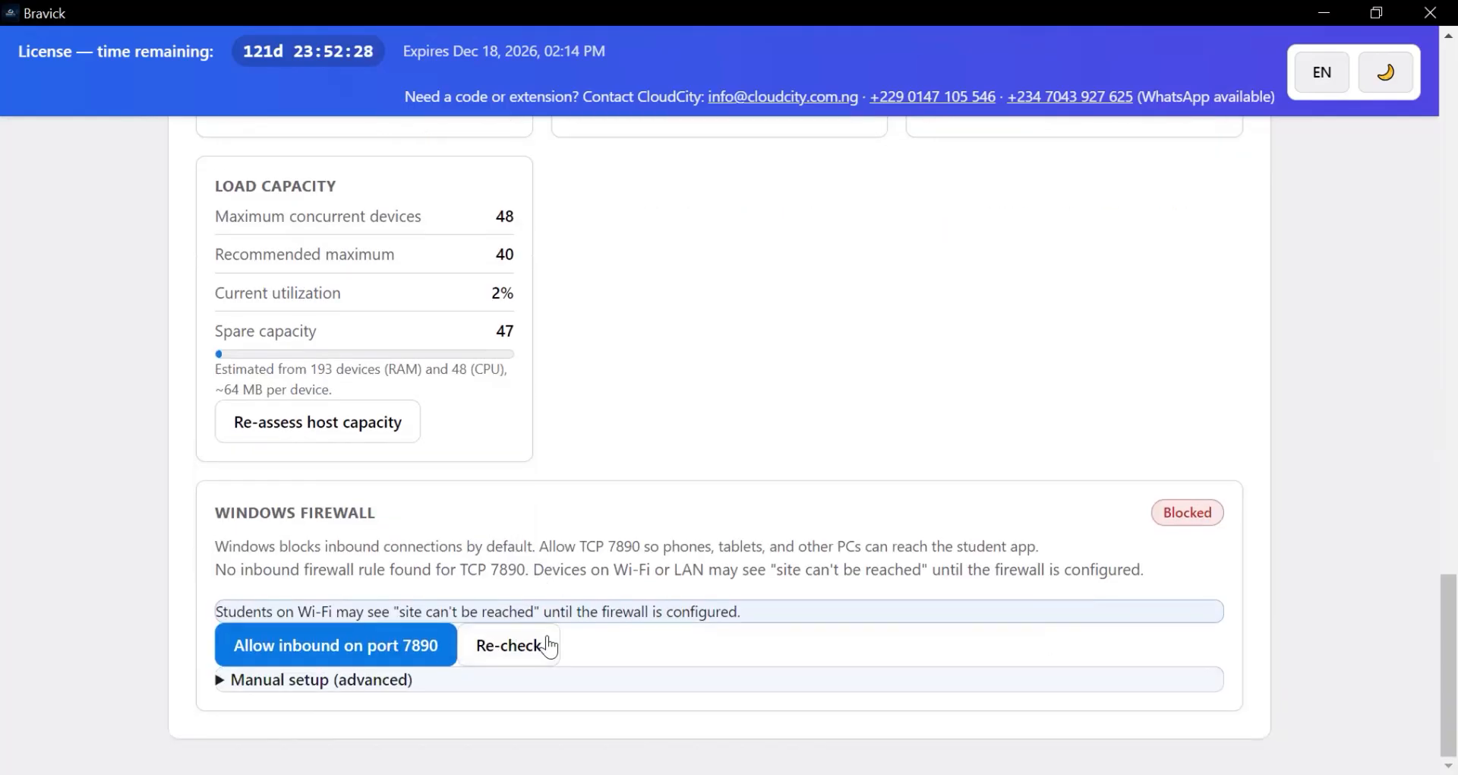
- Expand the manual firewall setup steps and scroll back to the top of the dashboard
click(222, 687)
scroll(299, 706, down, 4)
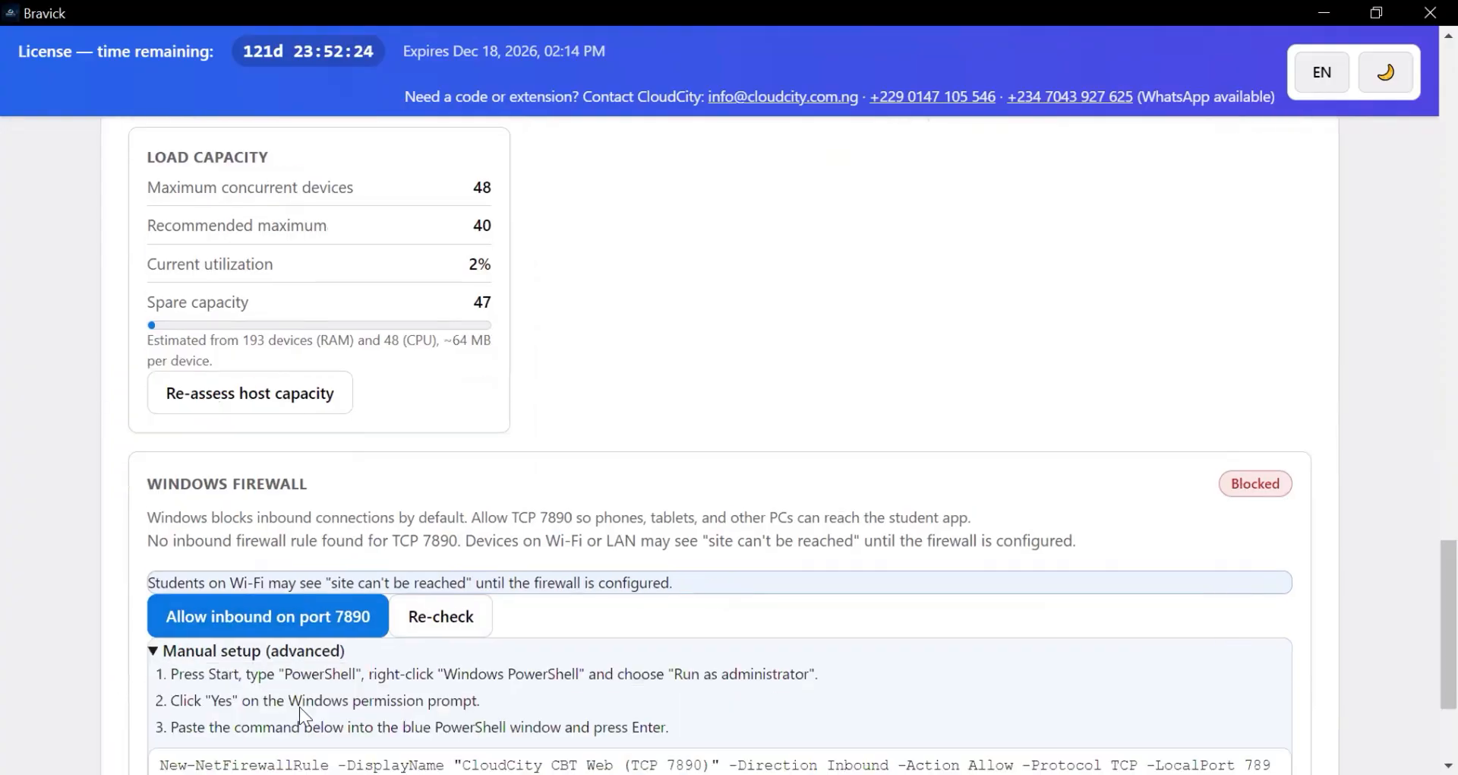
scroll(353, 571, up, 2)
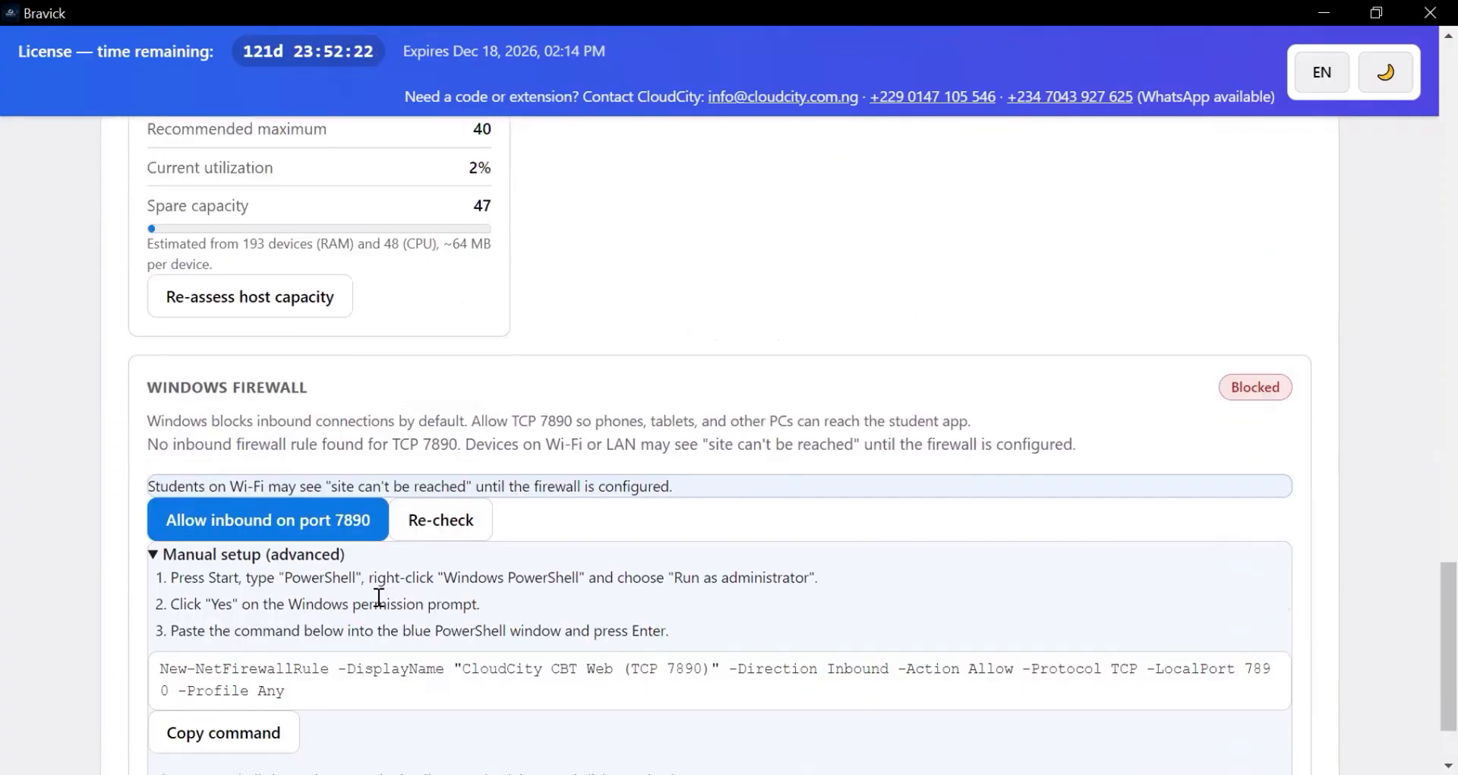
scroll(381, 600, up, 2)
scroll(387, 628, down, 2)
scroll(394, 628, up, 2)
scroll(395, 627, down, 1)
scroll(396, 622, up, 1)
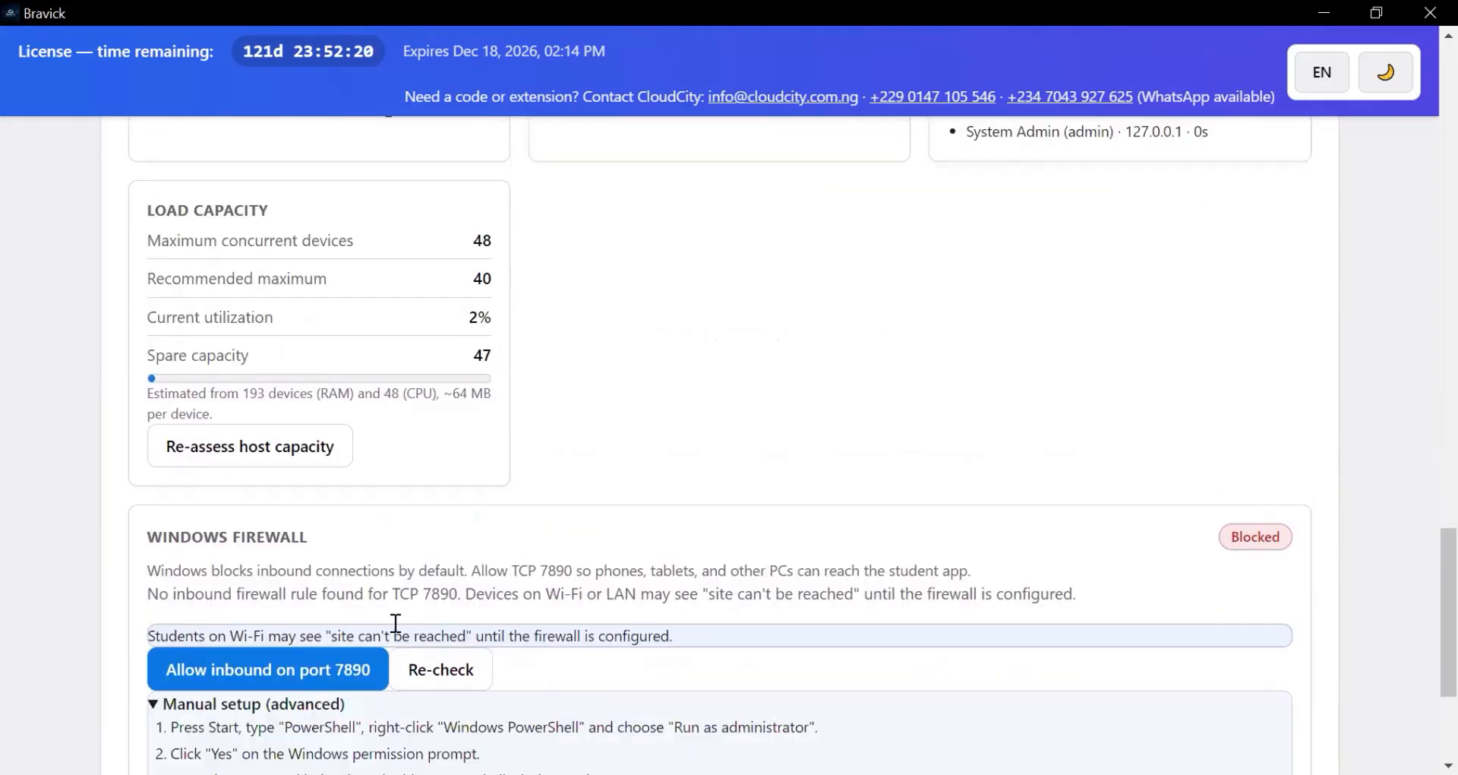
scroll(502, 612, down, 2)
scroll(579, 564, up, 1)
scroll(579, 563, up, 14)
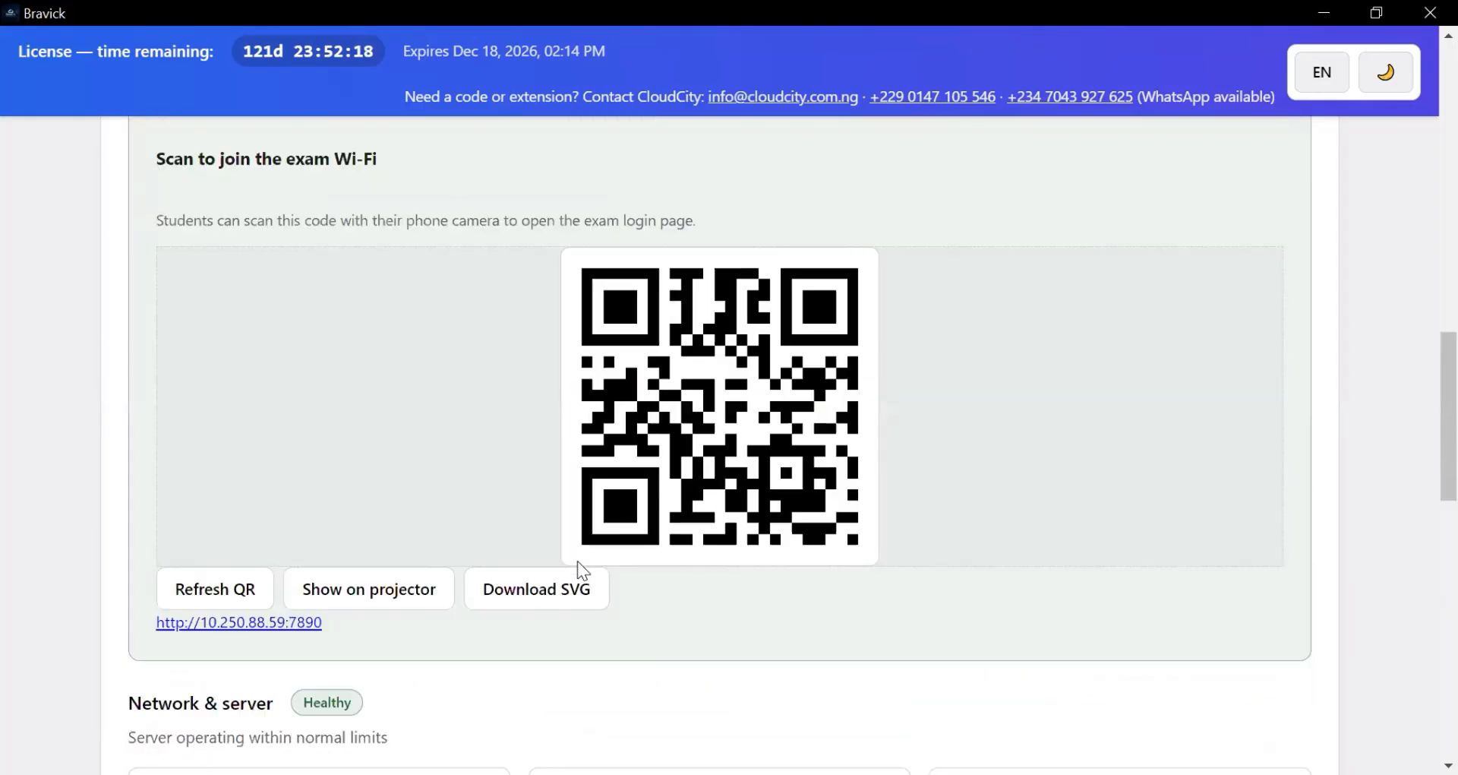
scroll(577, 560, down, 2)
scroll(577, 558, up, 6)
scroll(582, 558, up, 10)
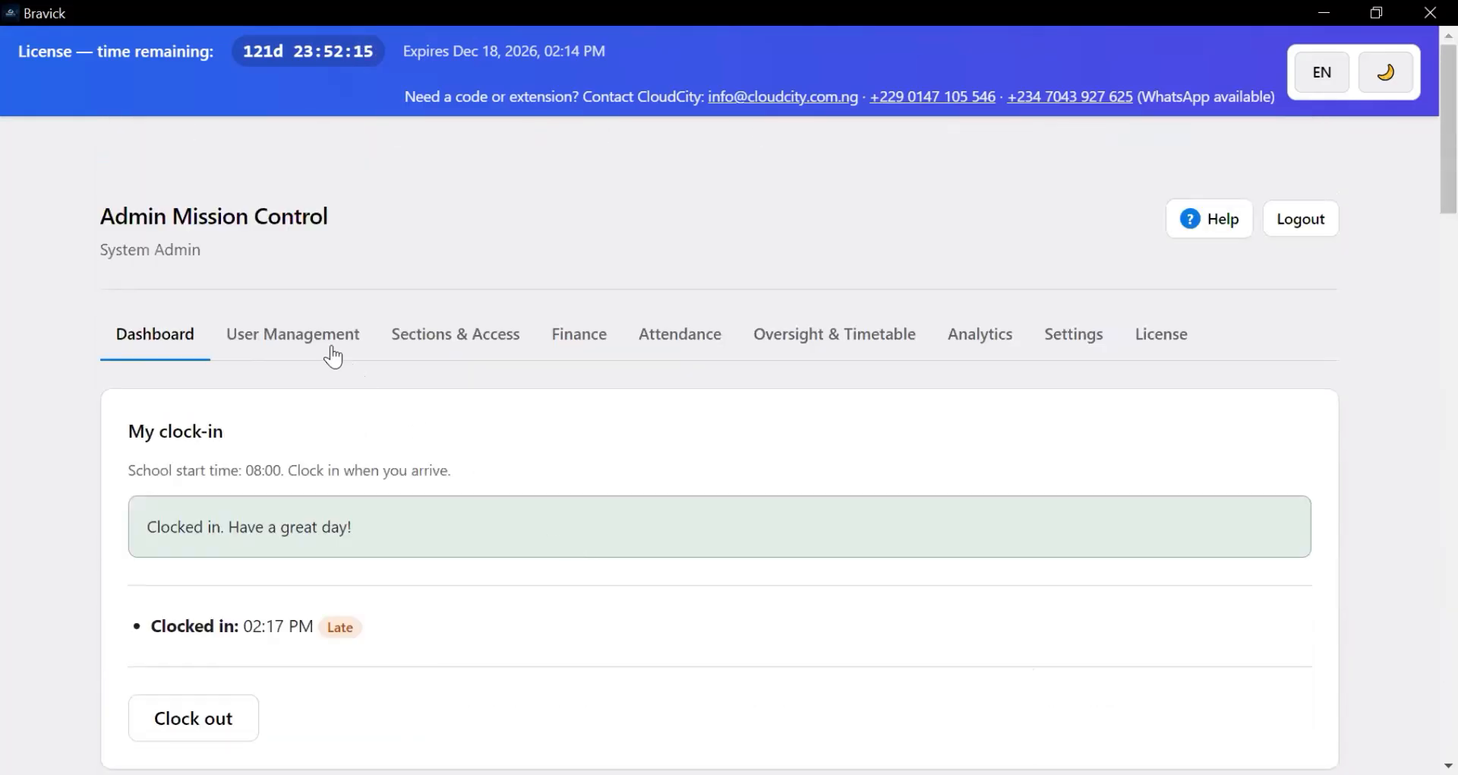
click(319, 343)
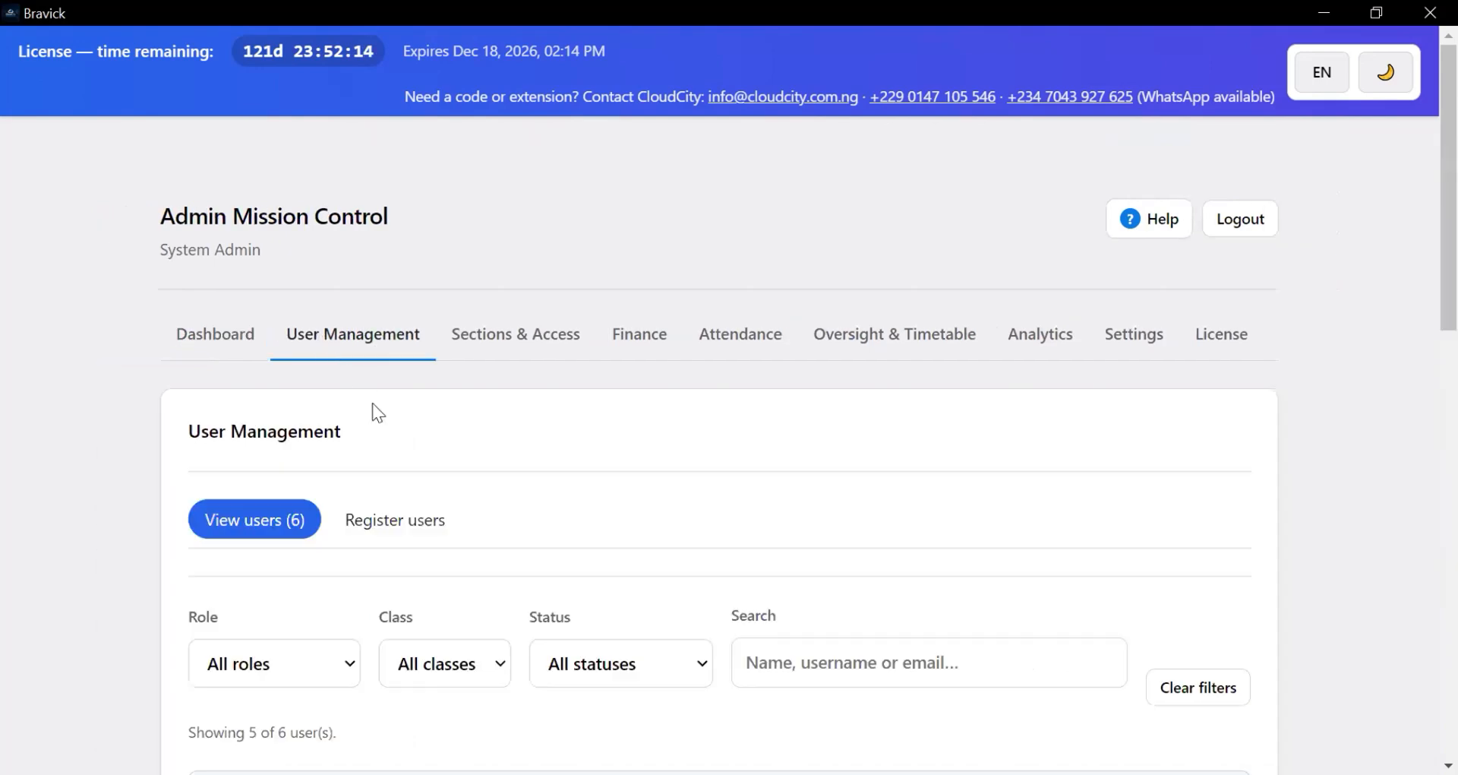
scroll(433, 514, down, 5)
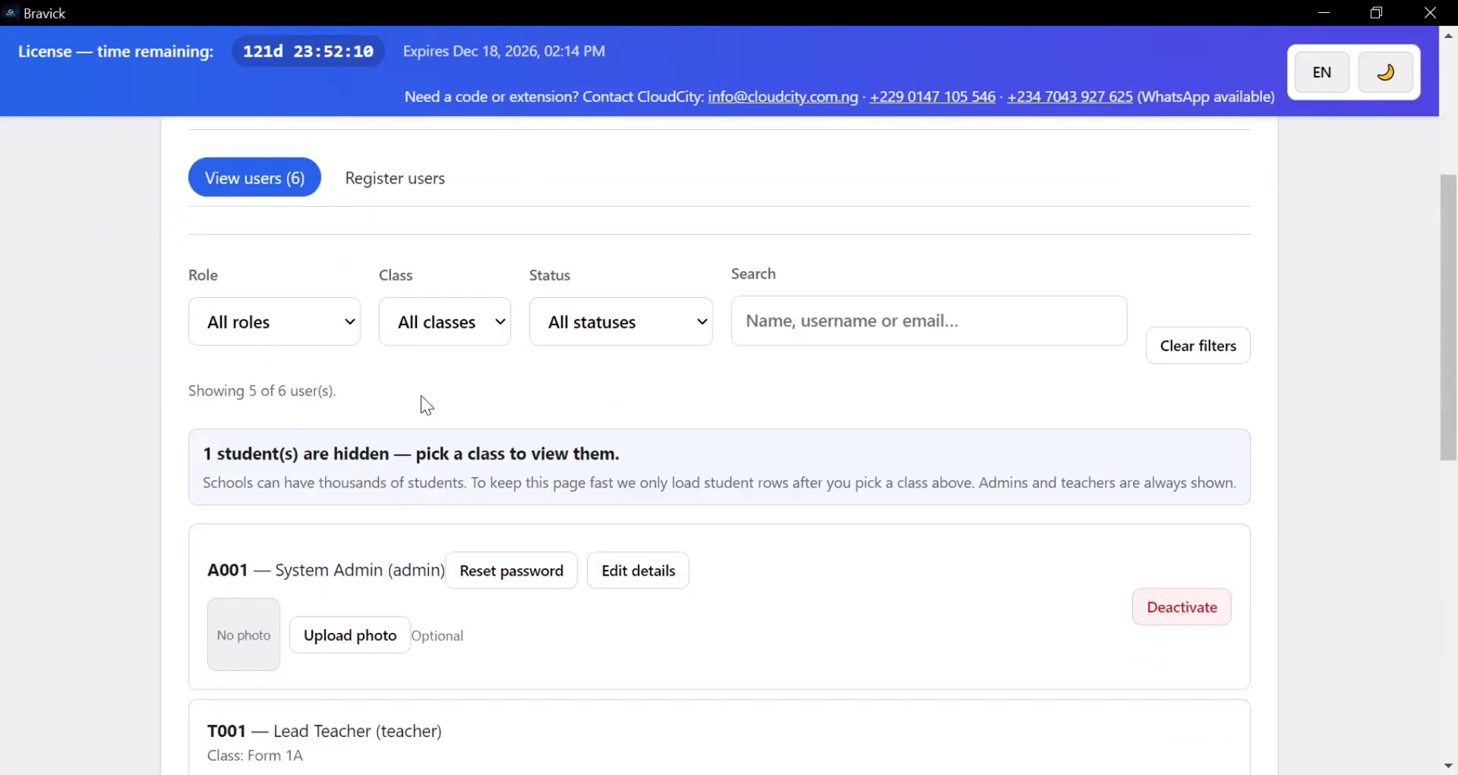
scroll(553, 456, down, 6)
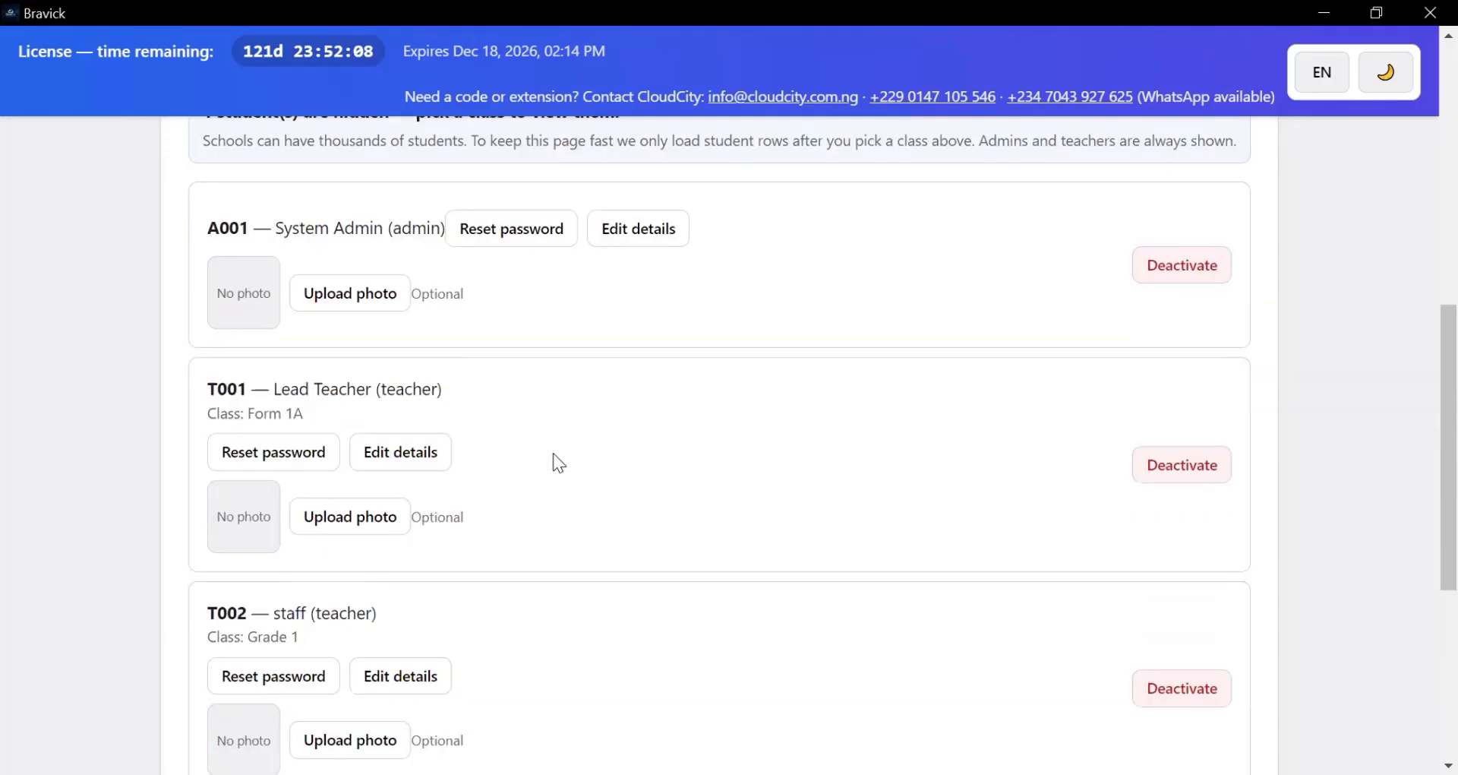
scroll(547, 451, up, 3)
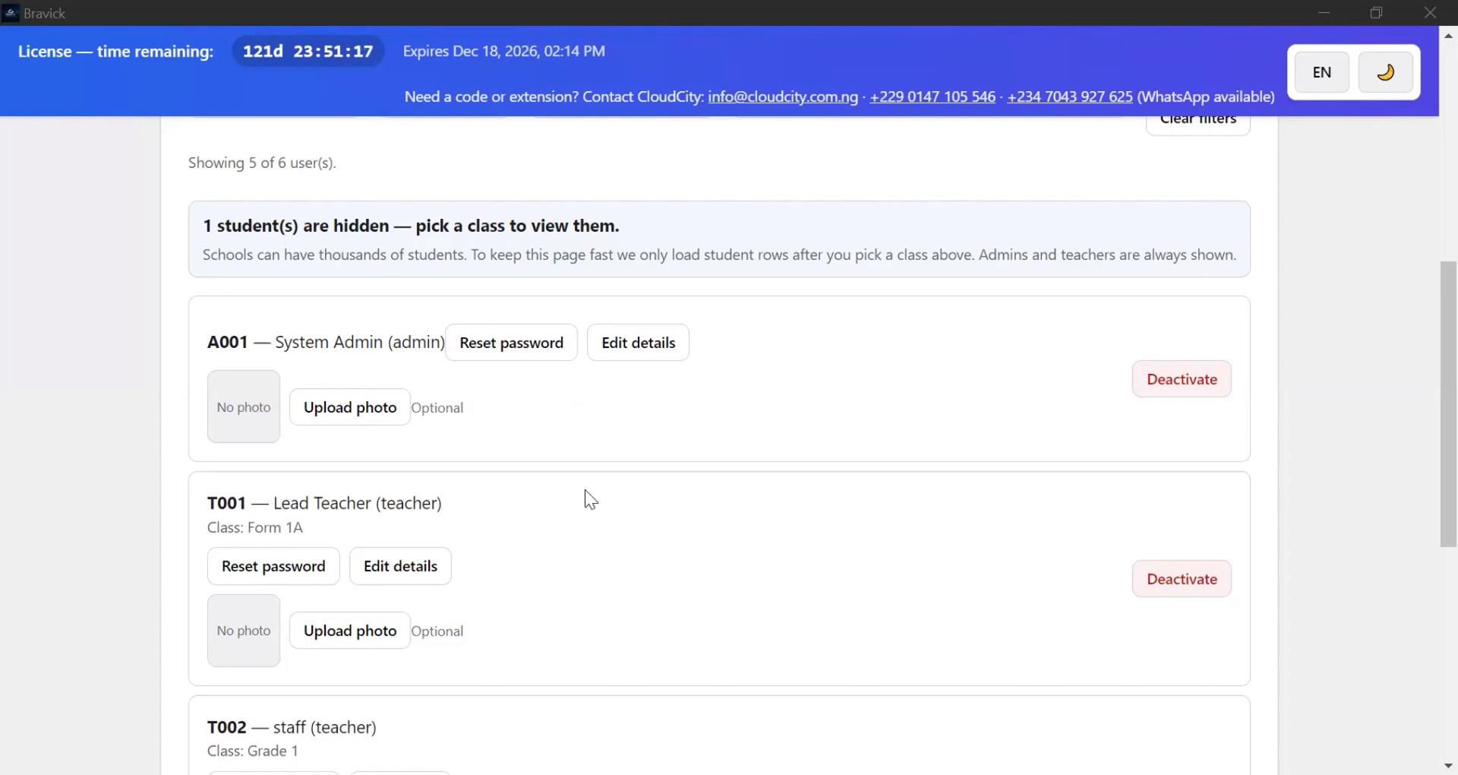
scroll(515, 573, up, 6)
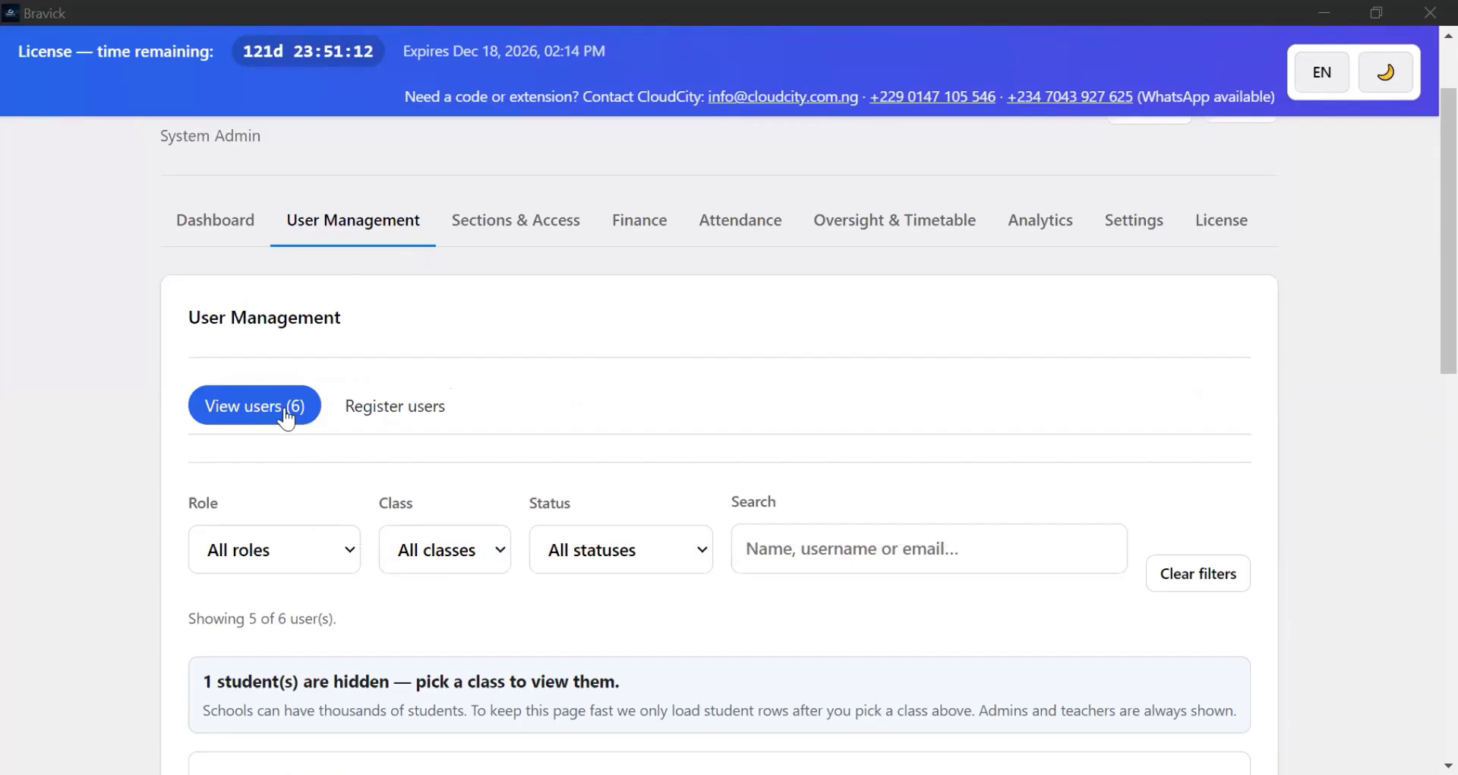
scroll(393, 433, down, 2)
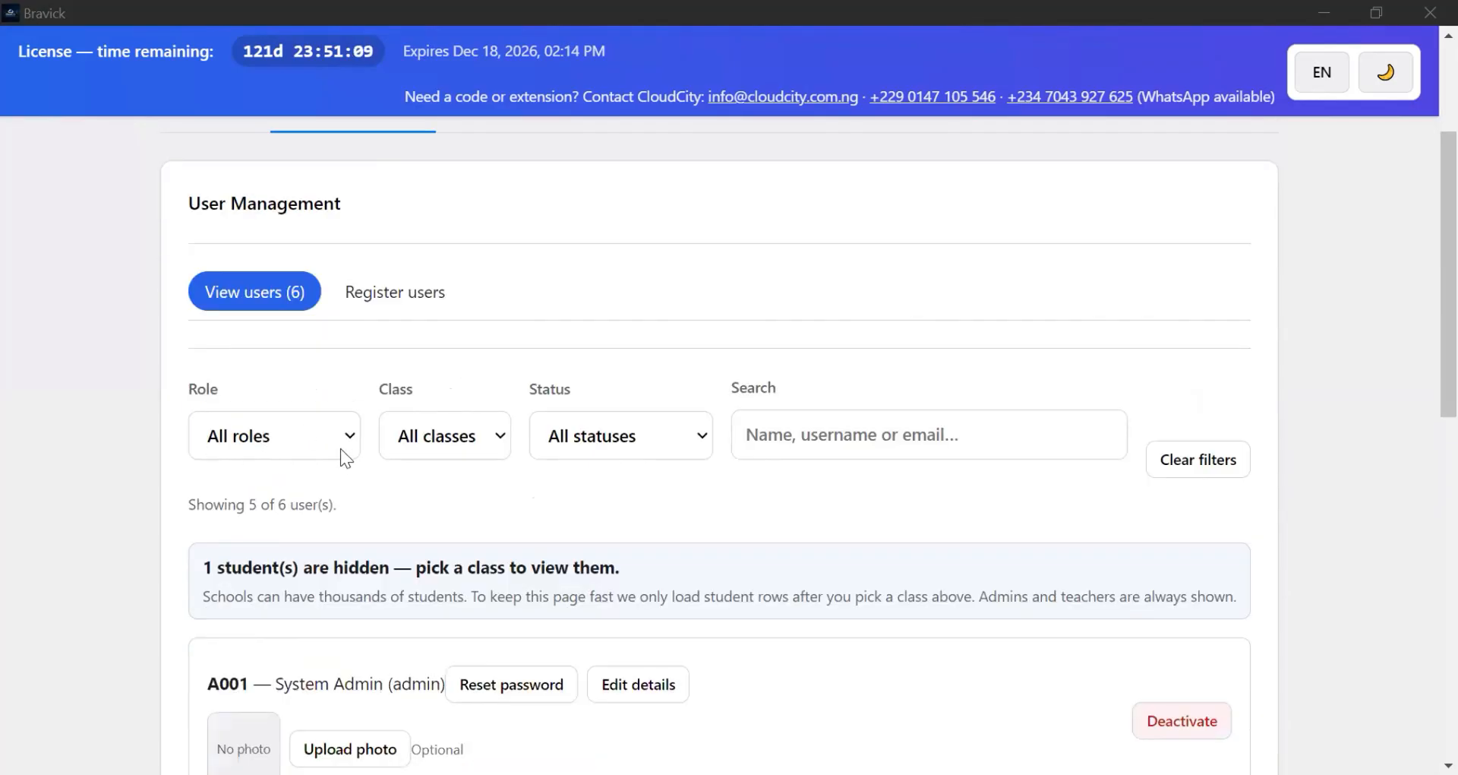
click(340, 448)
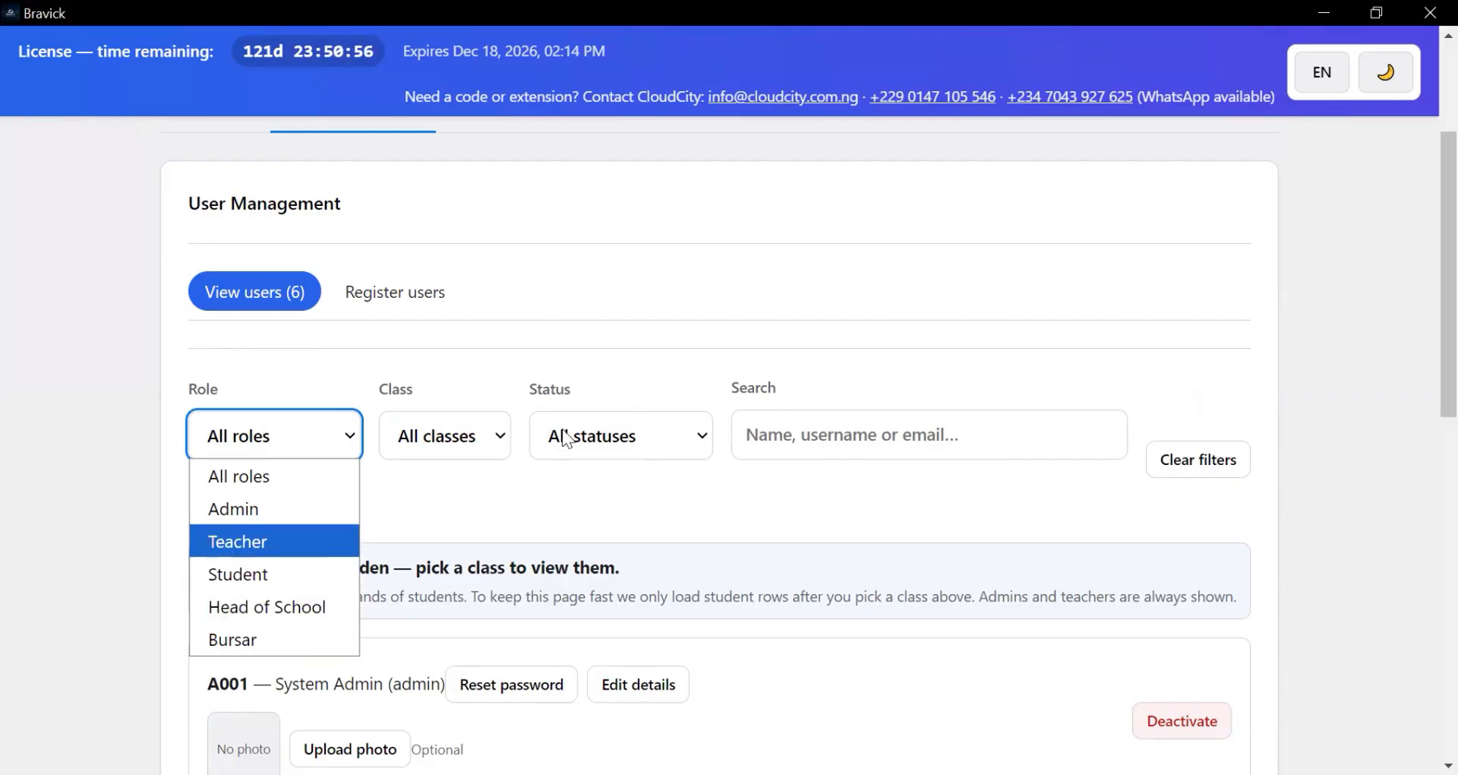
click(447, 439)
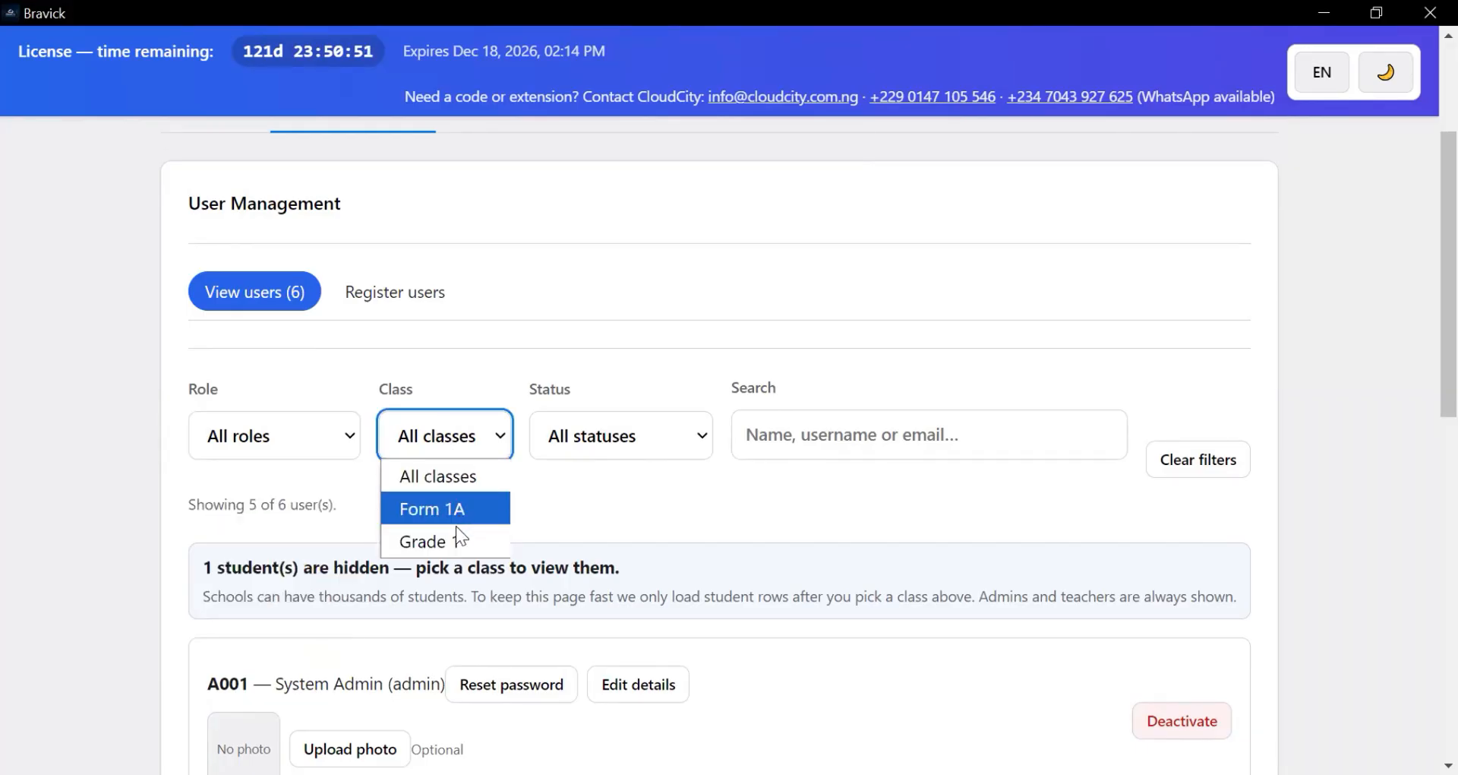
click(644, 445)
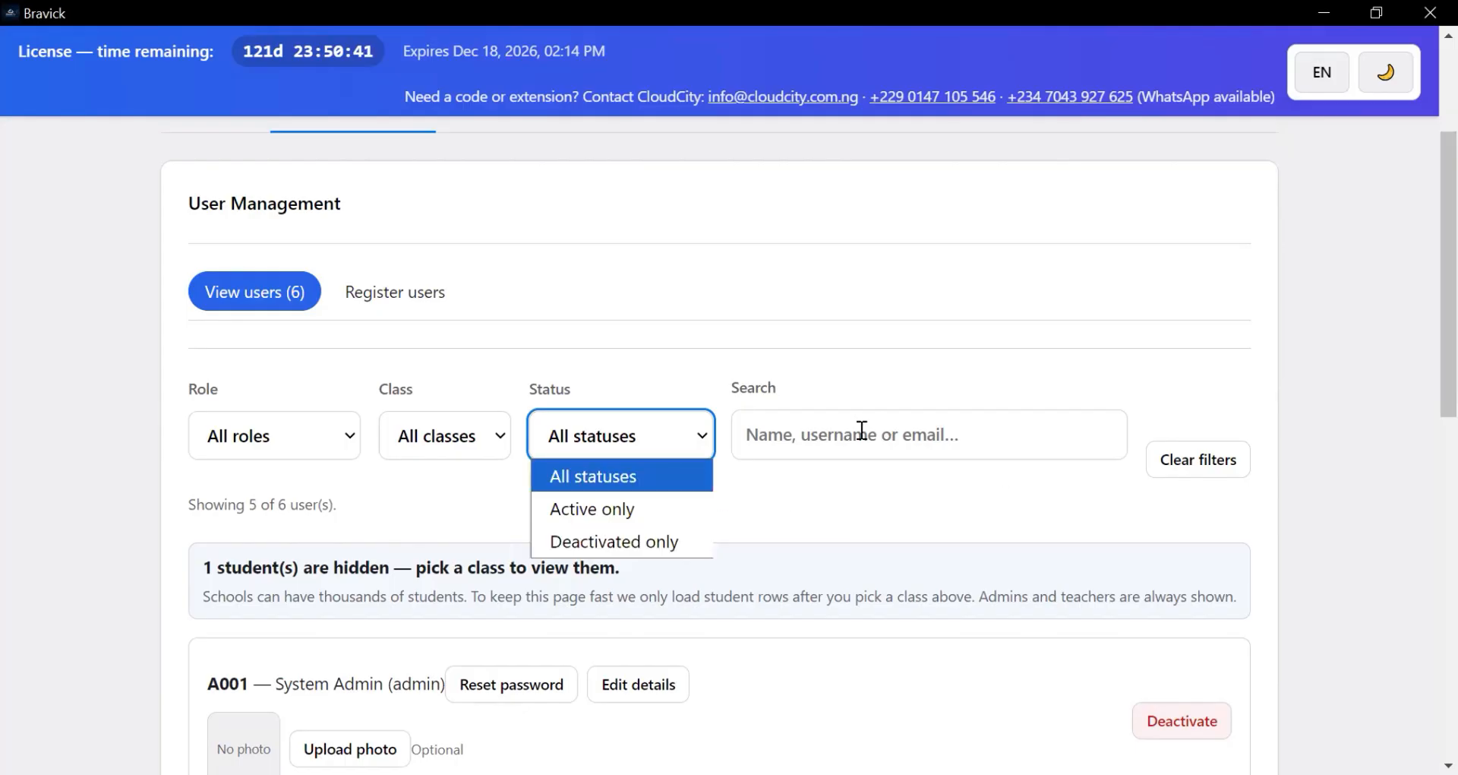
click(738, 449)
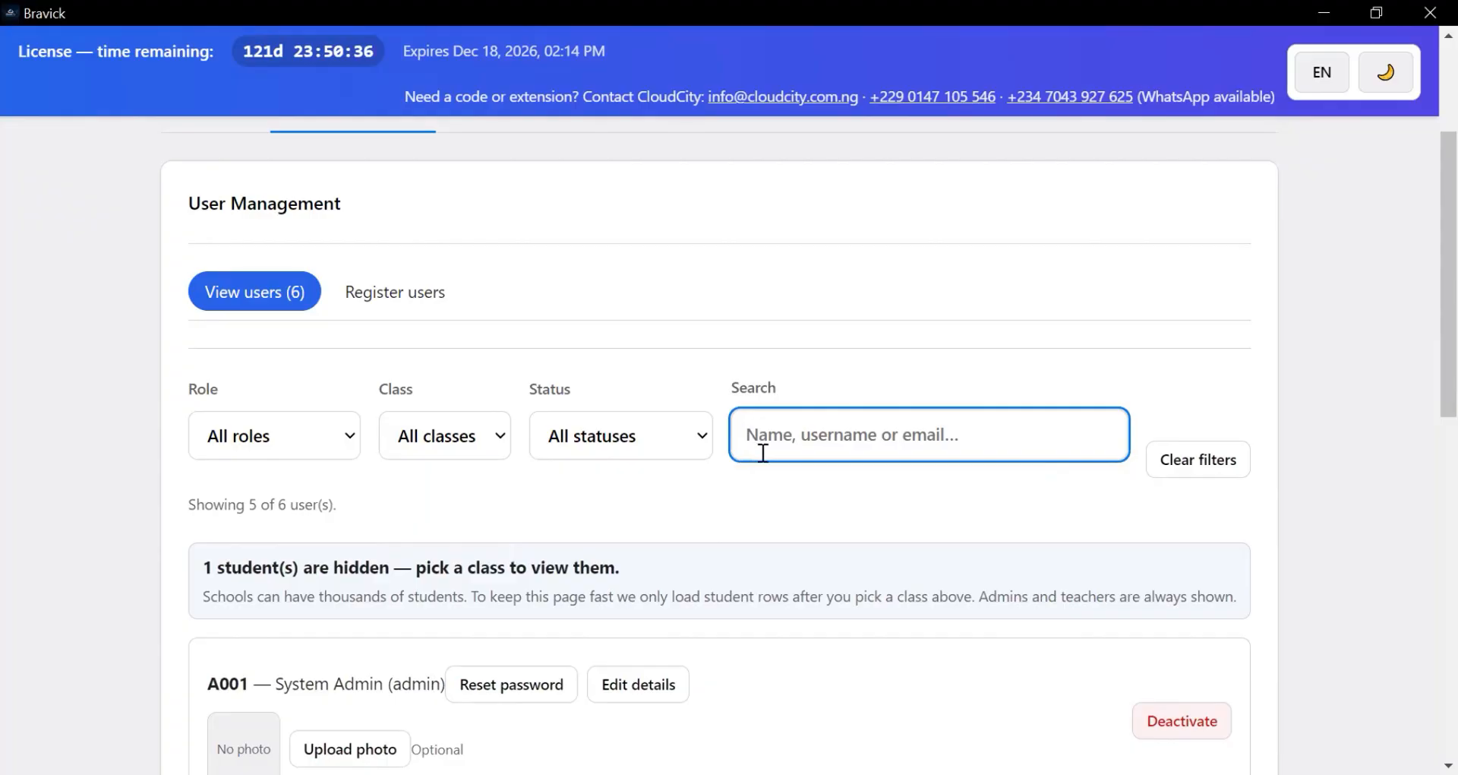
scroll(771, 456, down, 3)
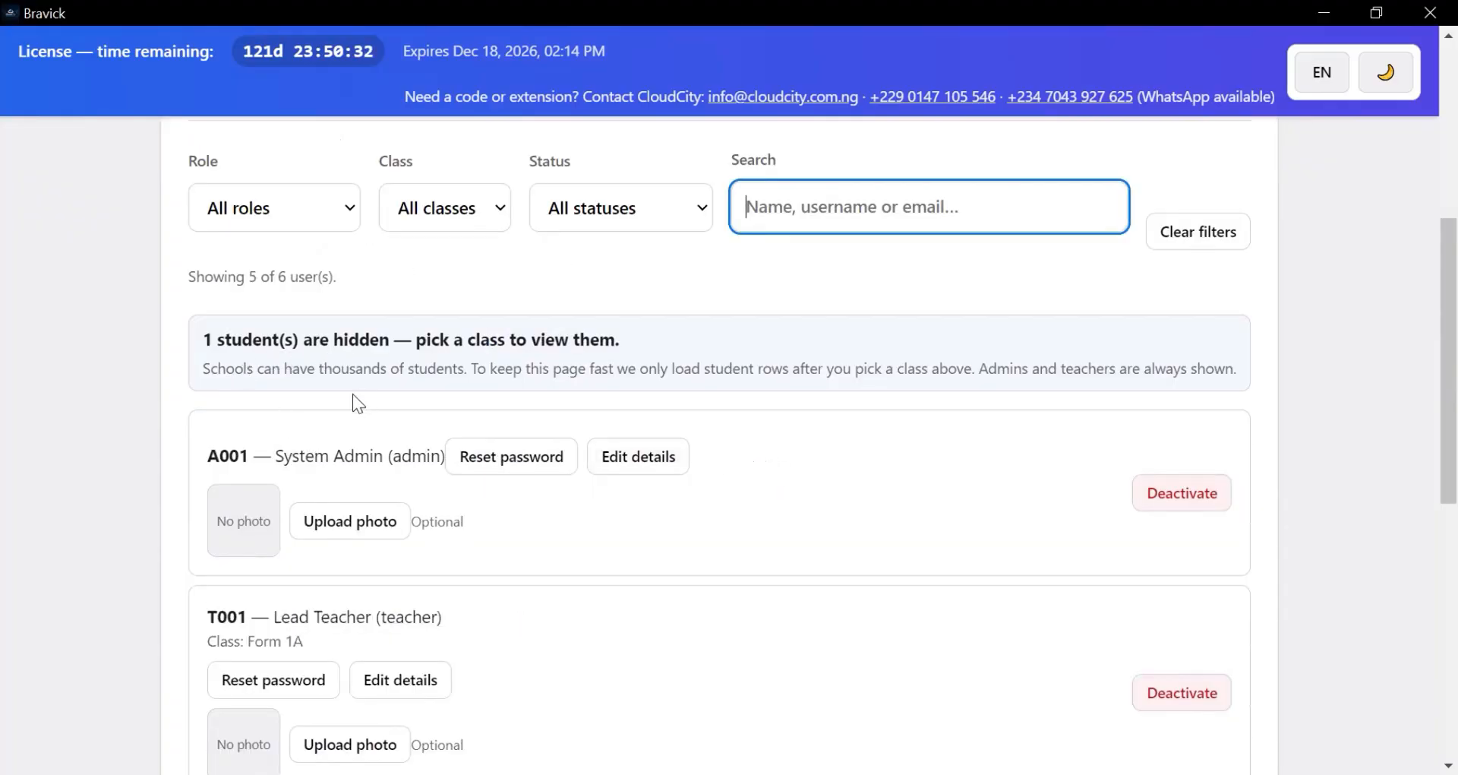
scroll(322, 425, down, 2)
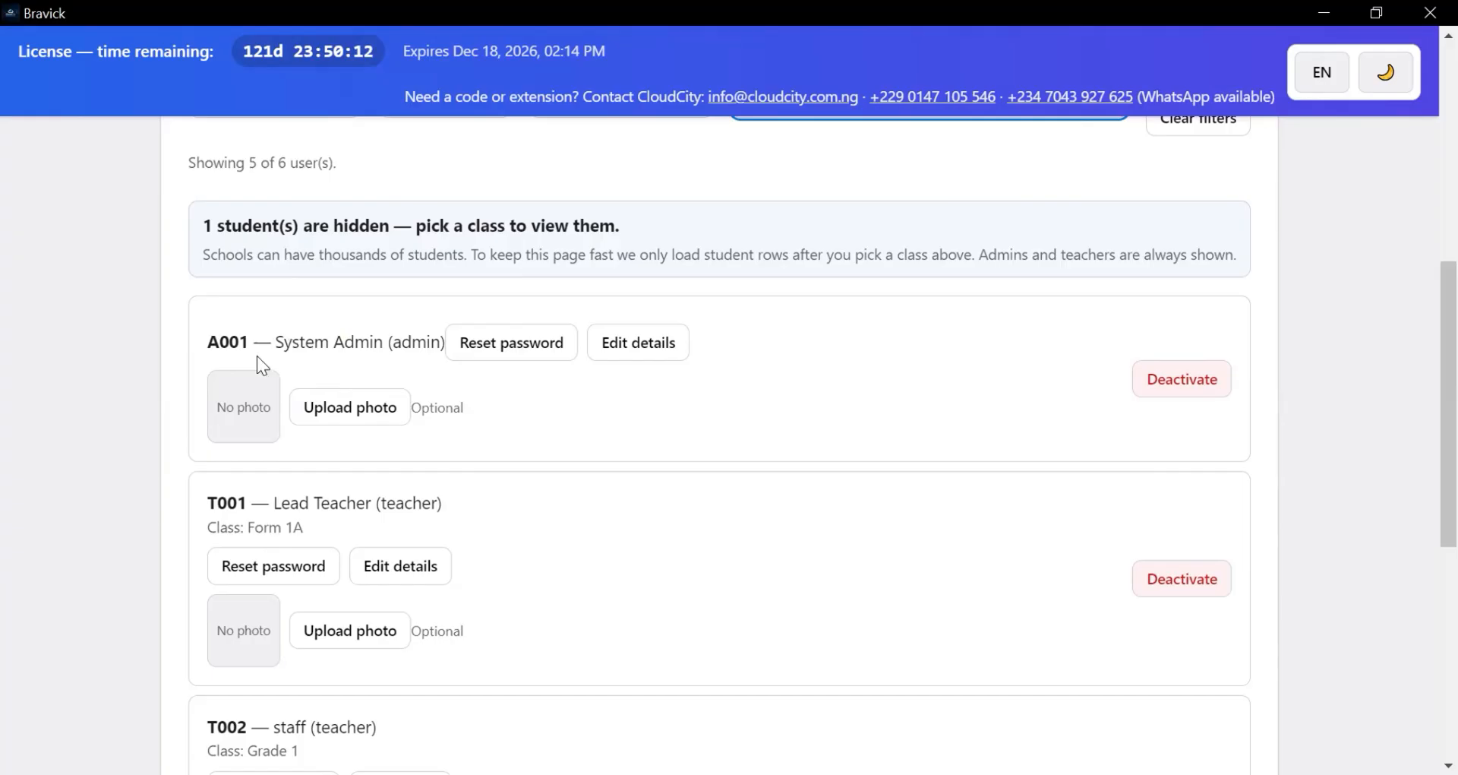
scroll(257, 356, down, 7)
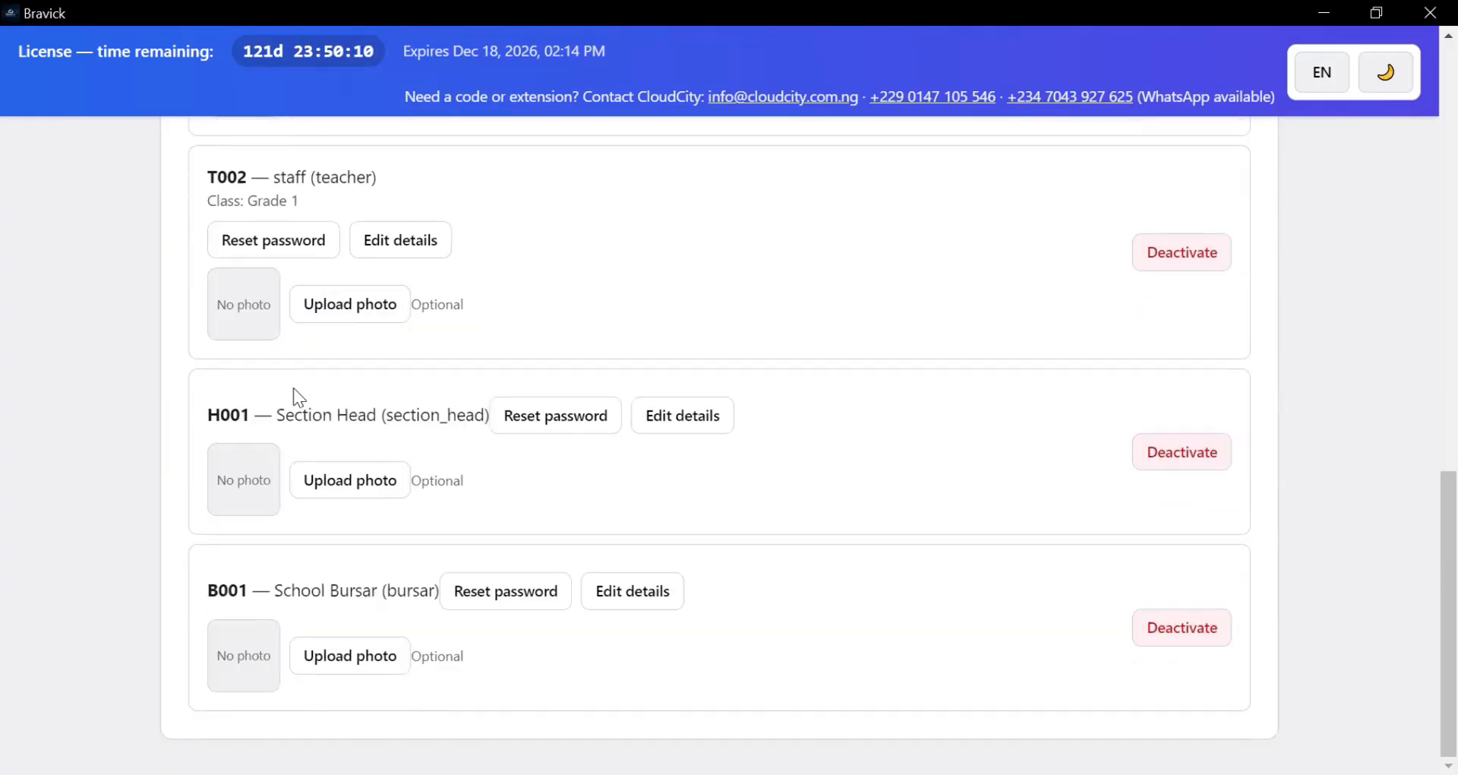
scroll(300, 392, up, 7)
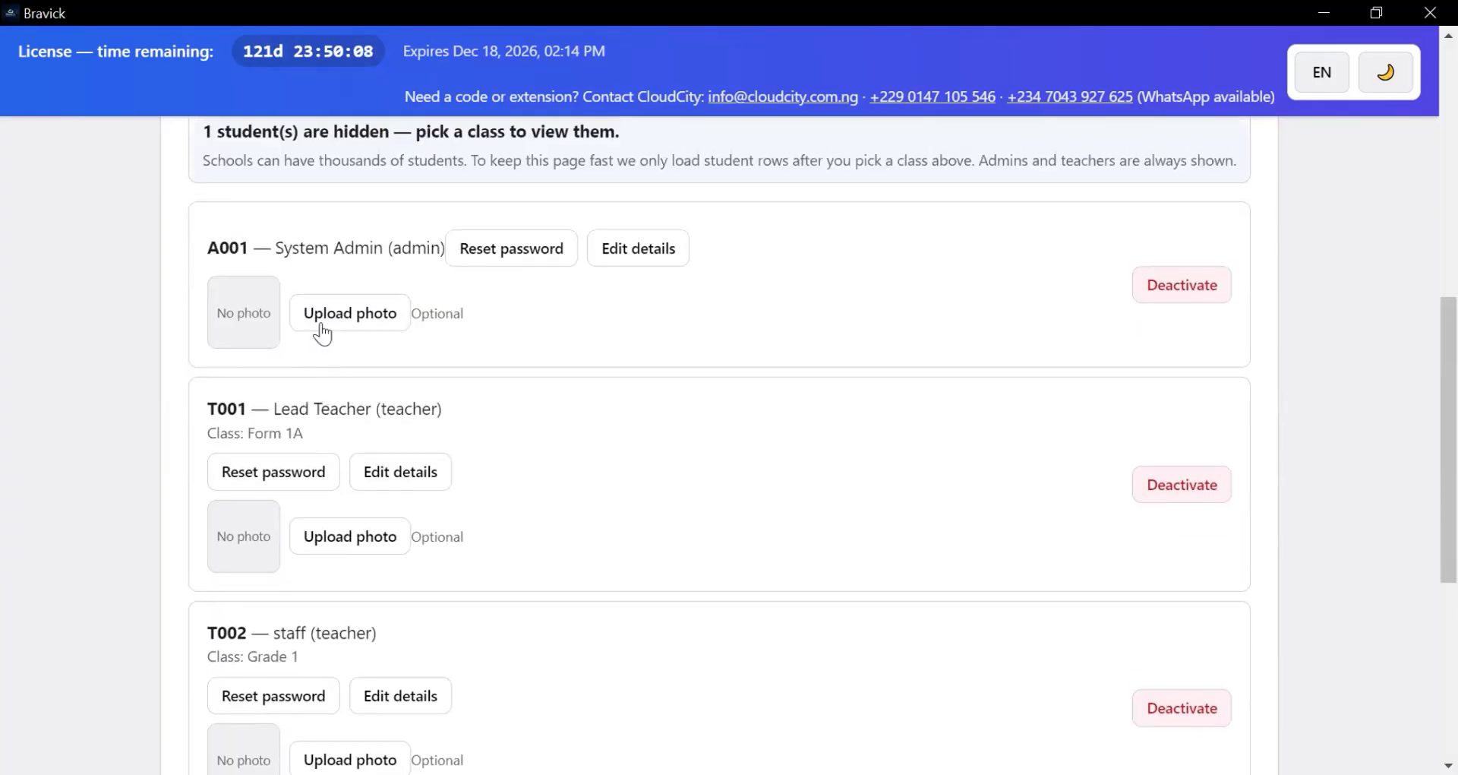
scroll(344, 308, up, 6)
scroll(356, 319, down, 3)
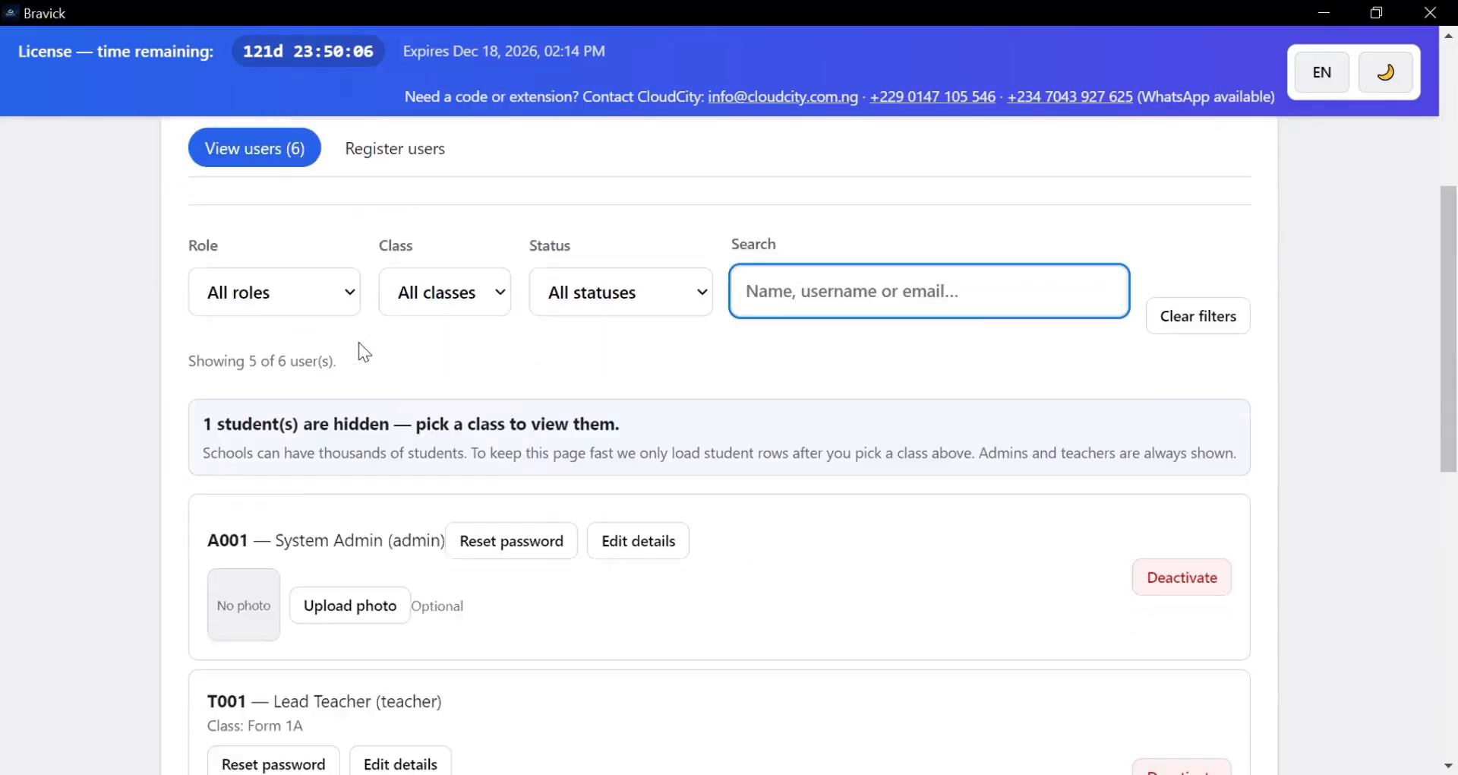
scroll(358, 342, up, 1)
scroll(362, 357, down, 2)
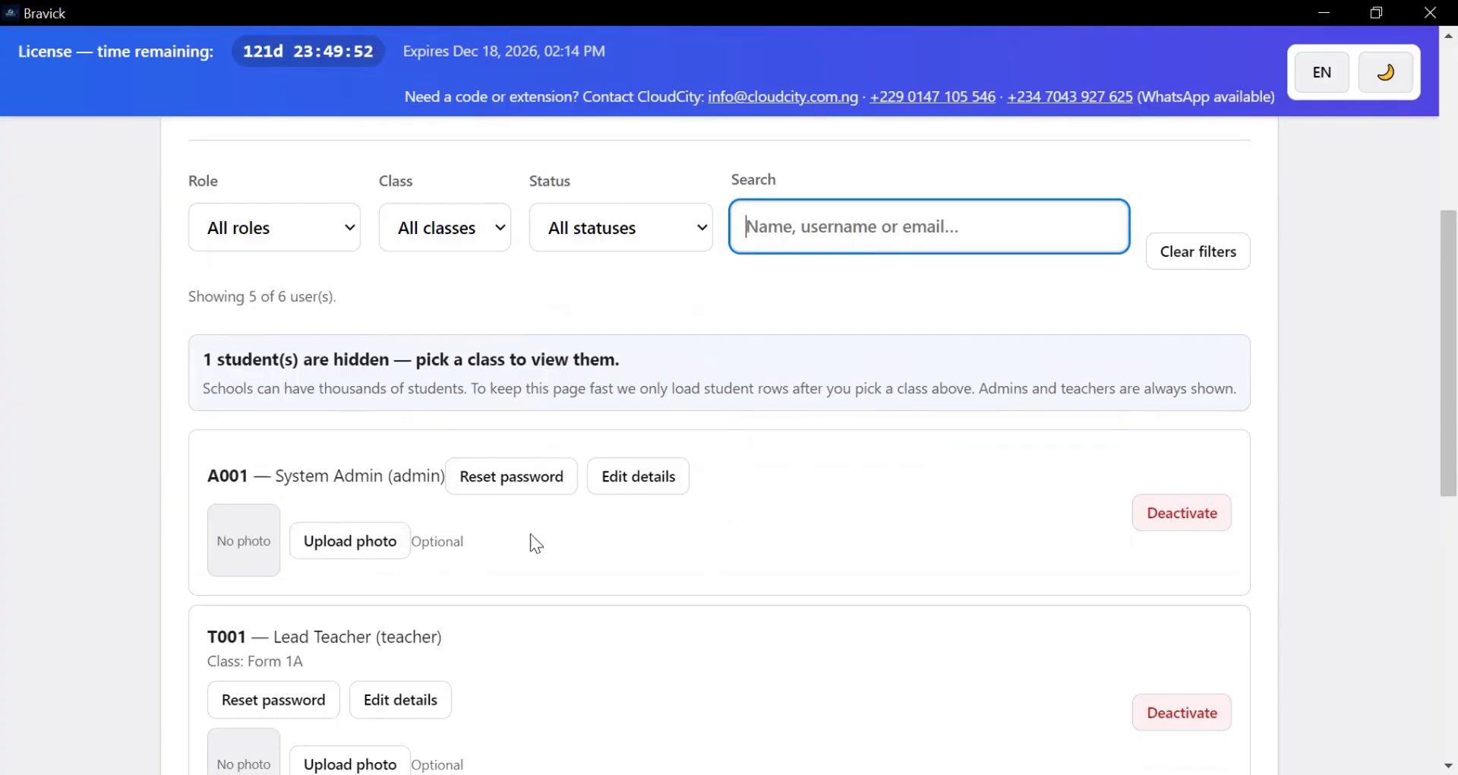
scroll(540, 531, down, 3)
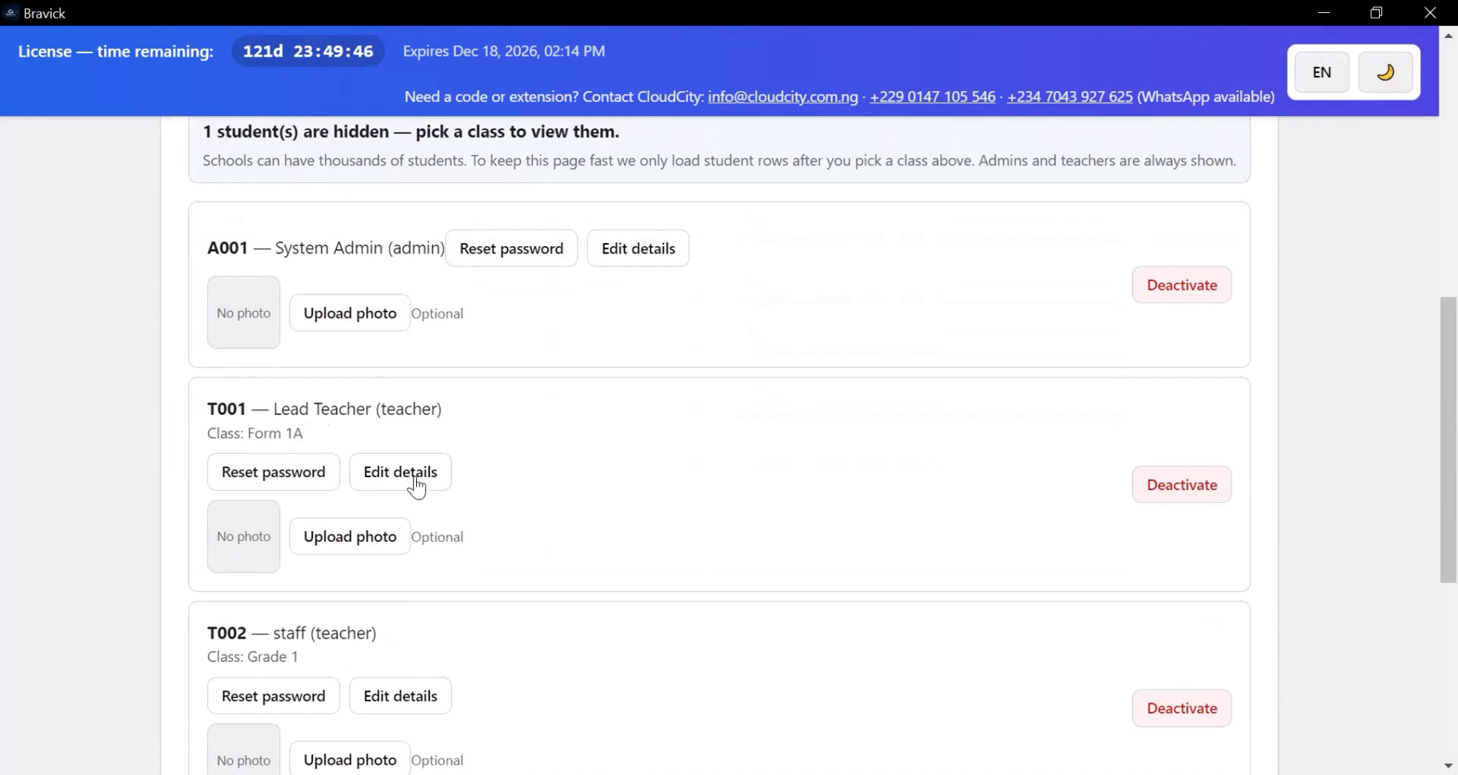
scroll(416, 490, down, 3)
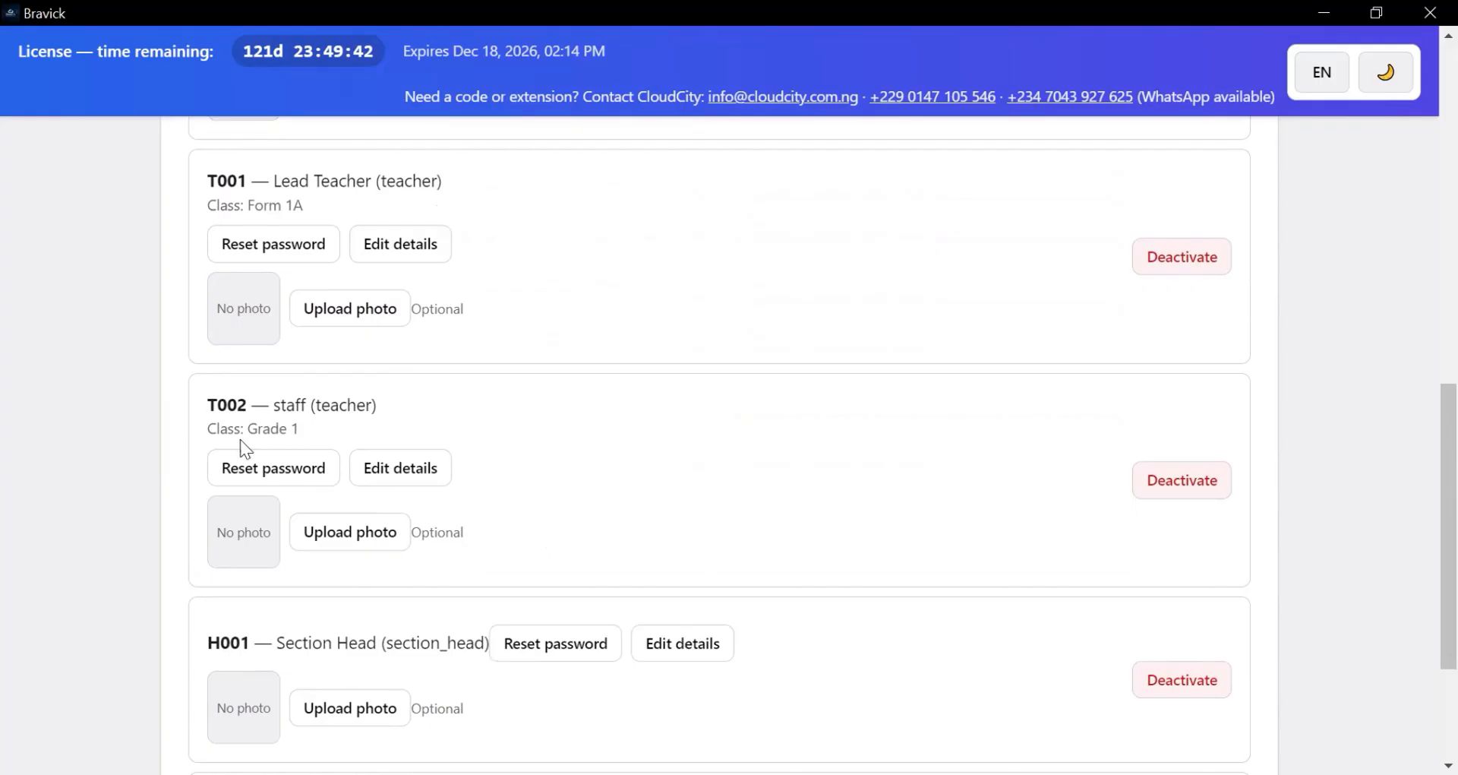
scroll(323, 448, down, 3)
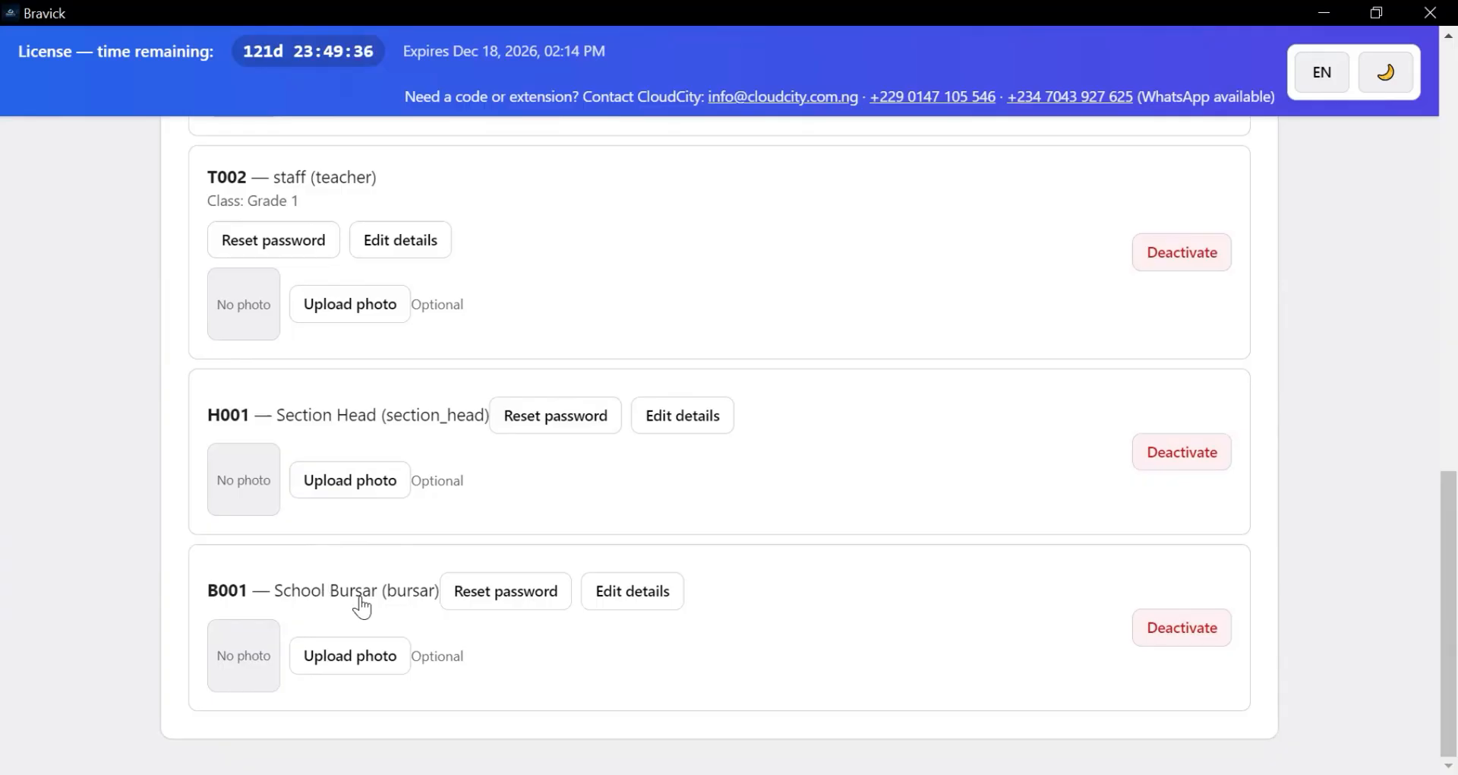
scroll(364, 597, up, 10)
scroll(367, 593, up, 1)
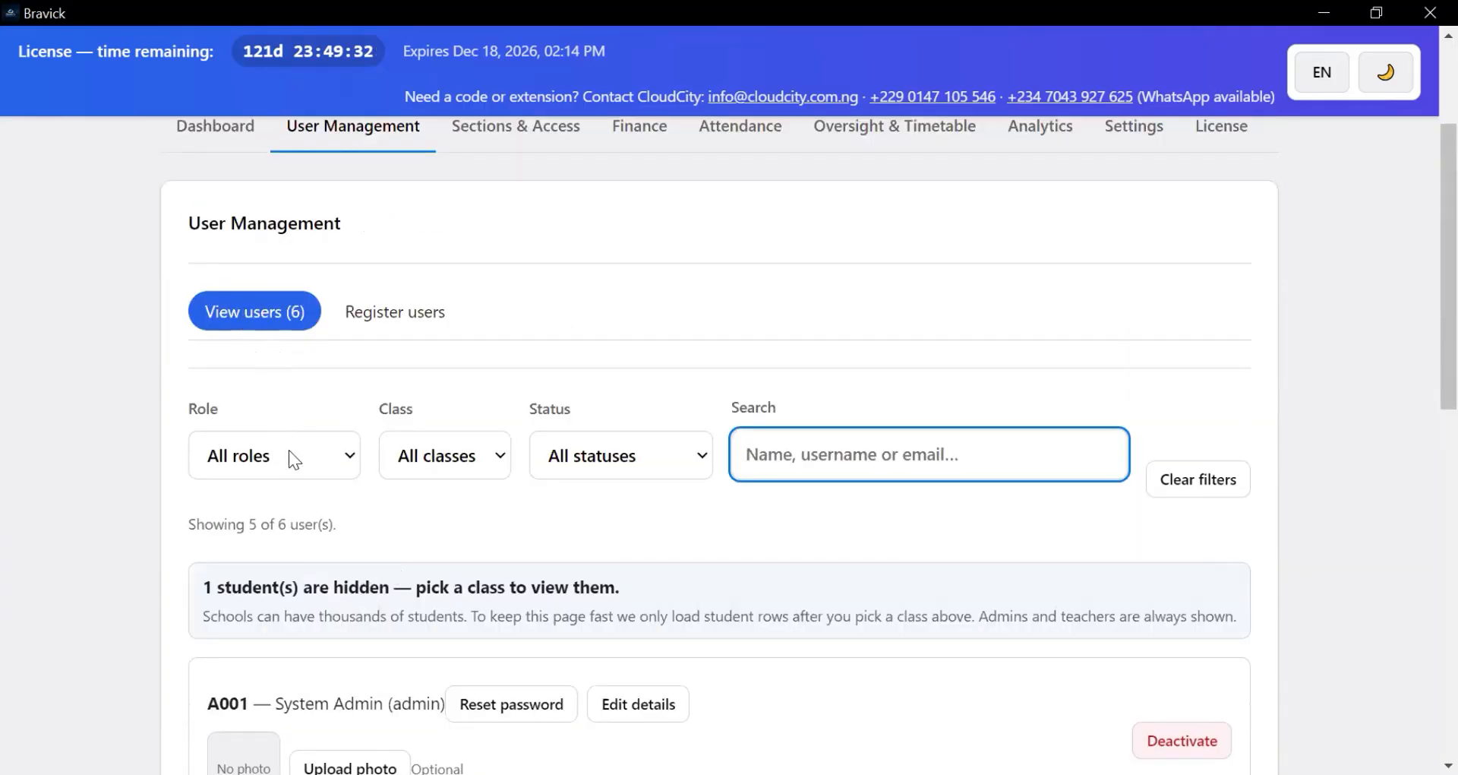
scroll(451, 459, down, 4)
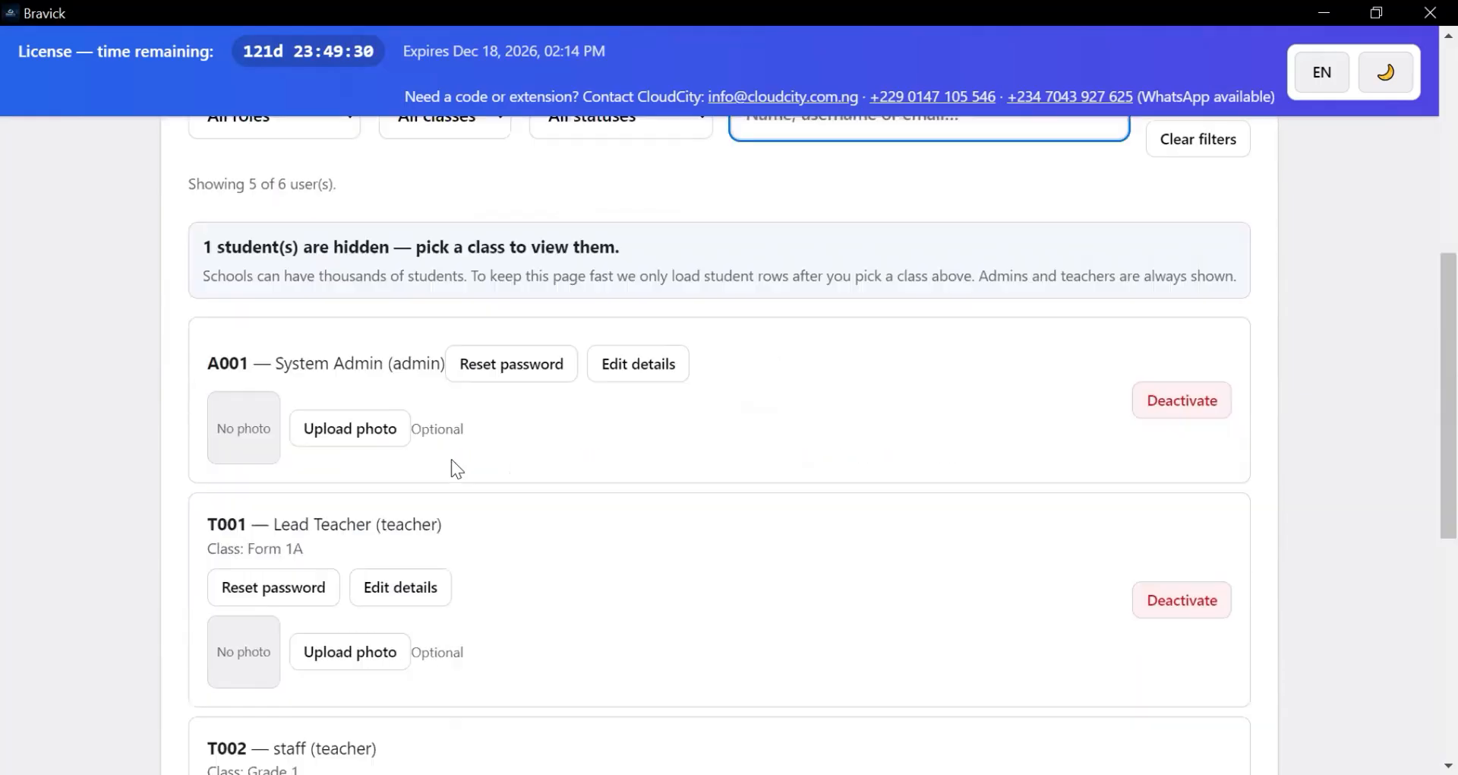
scroll(426, 452, up, 3)
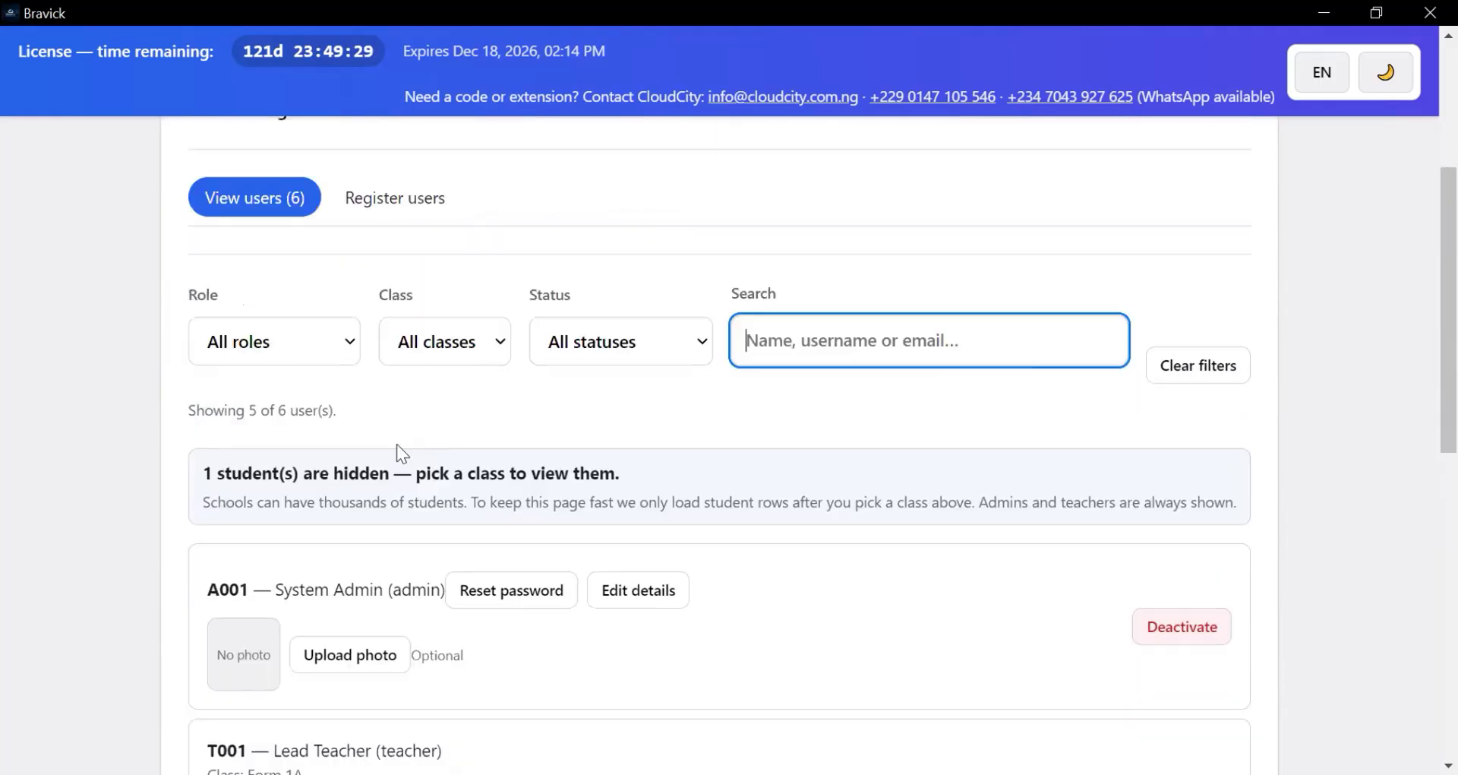
- Filter the user list by the Teacher role
click(339, 346)
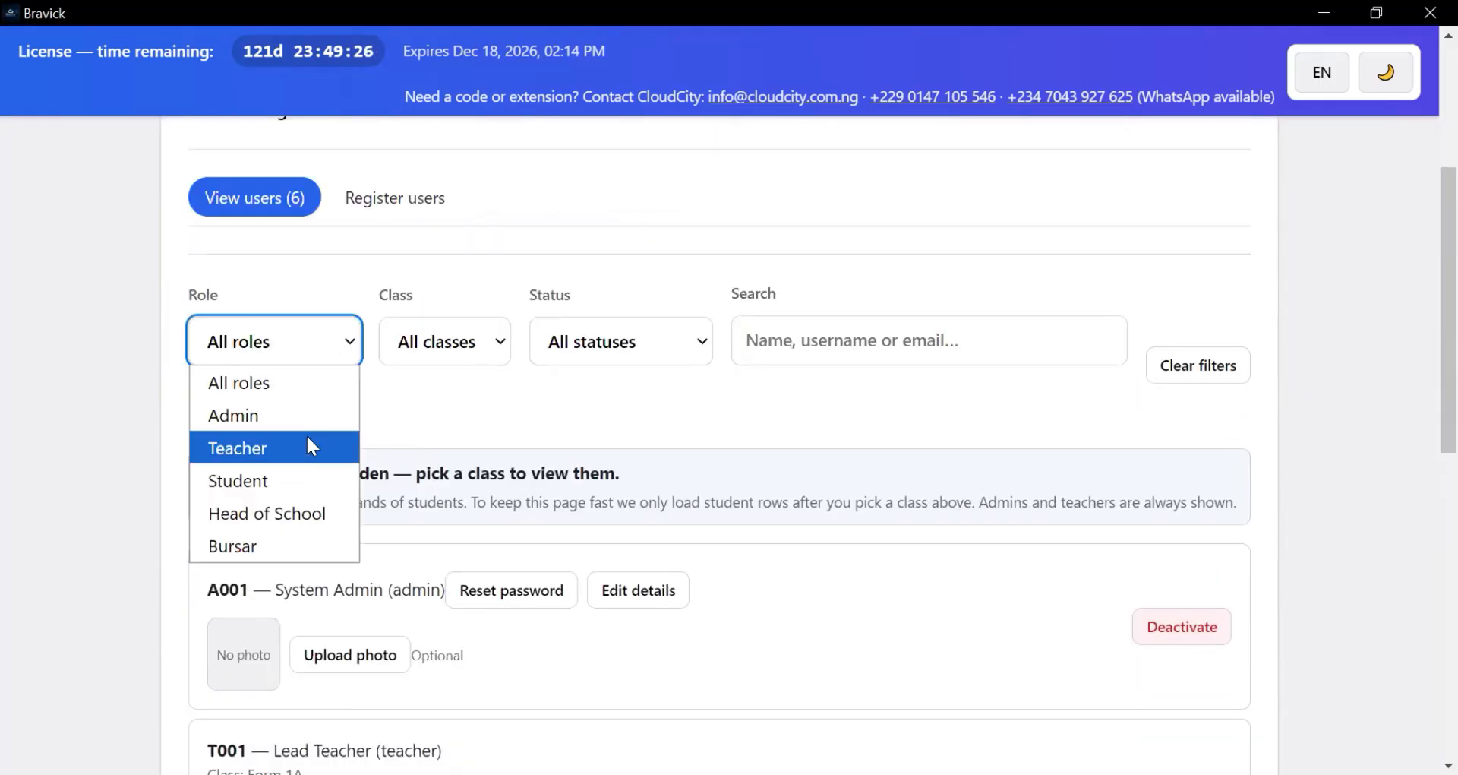
click(307, 446)
scroll(414, 513, down, 2)
scroll(415, 512, up, 5)
scroll(416, 511, down, 5)
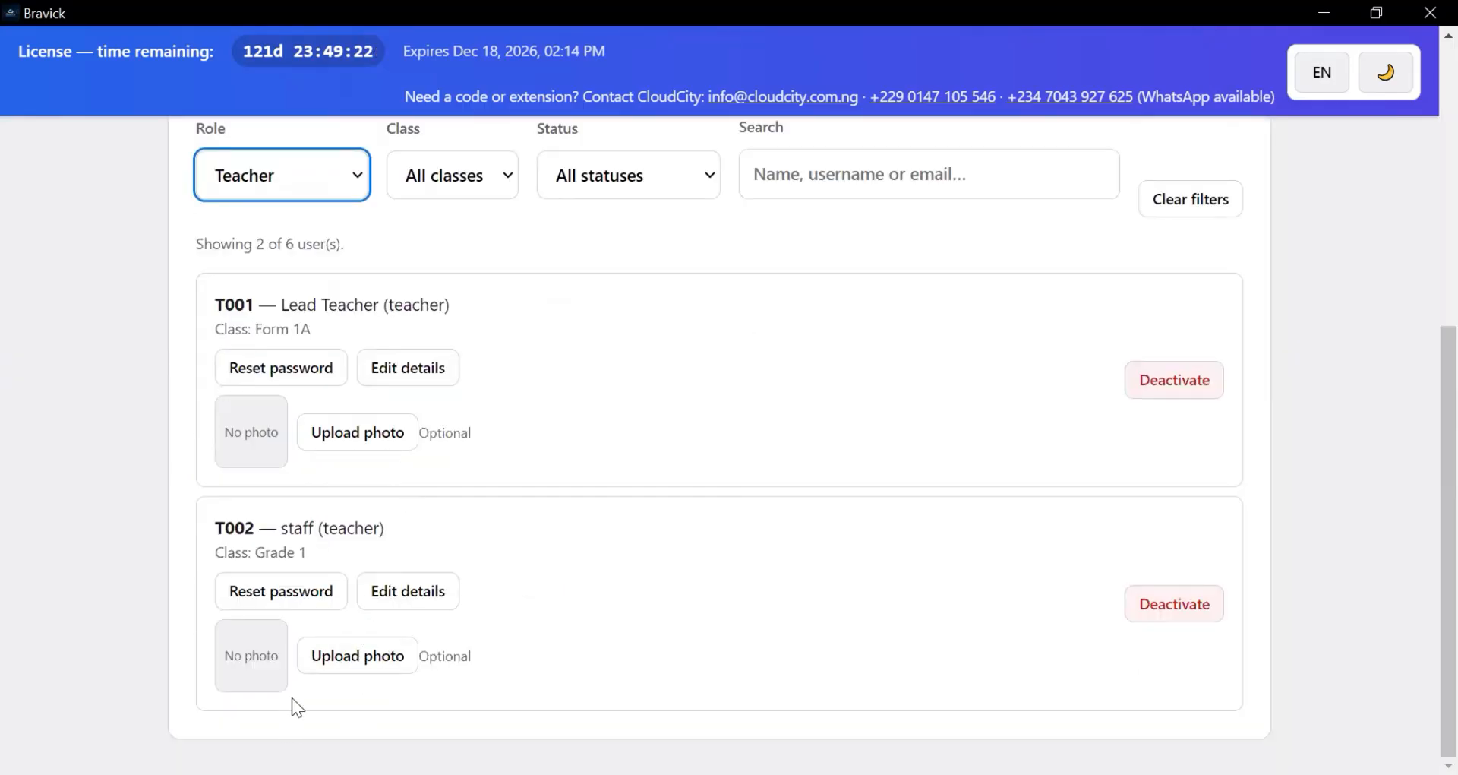
click(323, 439)
scroll(442, 487, up, 2)
scroll(444, 492, down, 2)
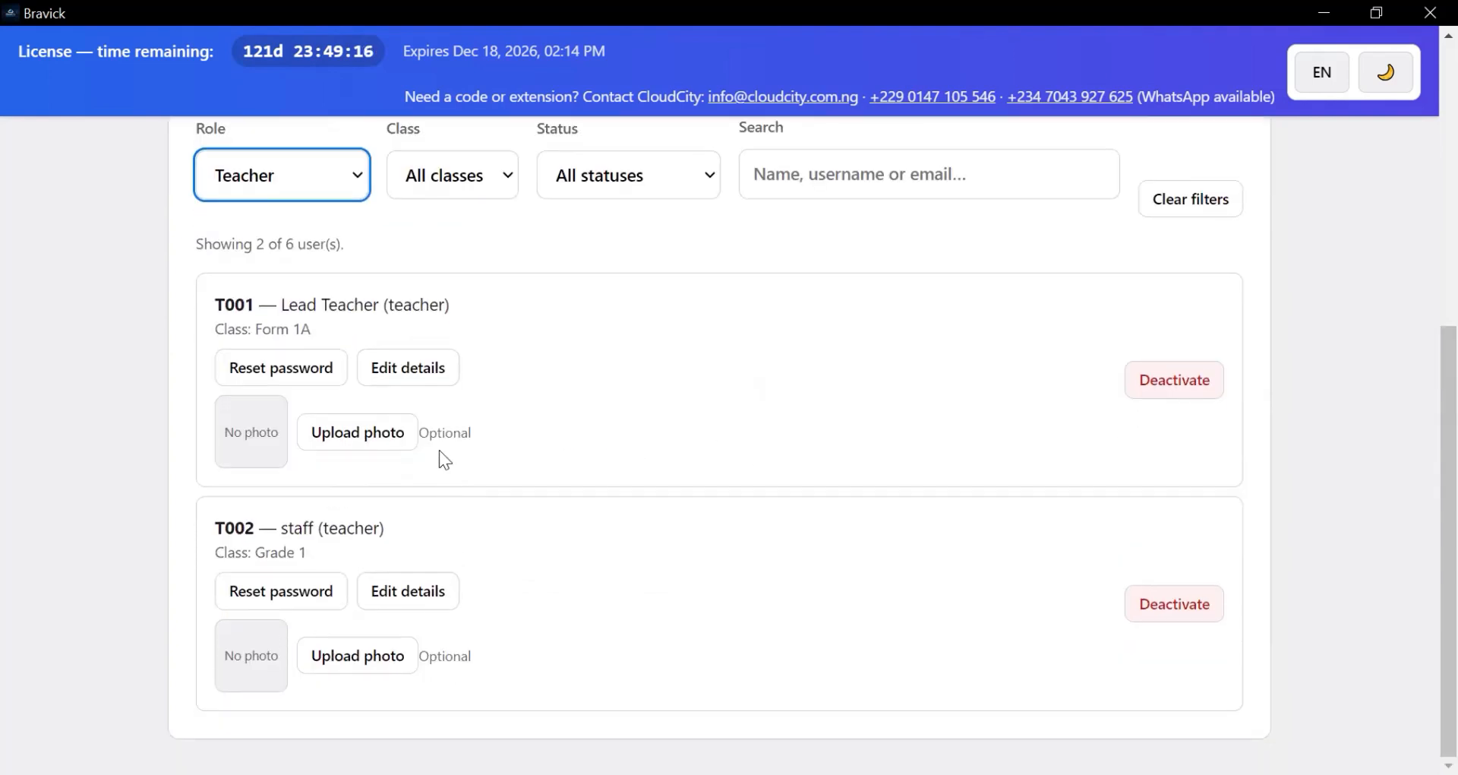
- Change the Role filter to show only the Bursar account
click(346, 184)
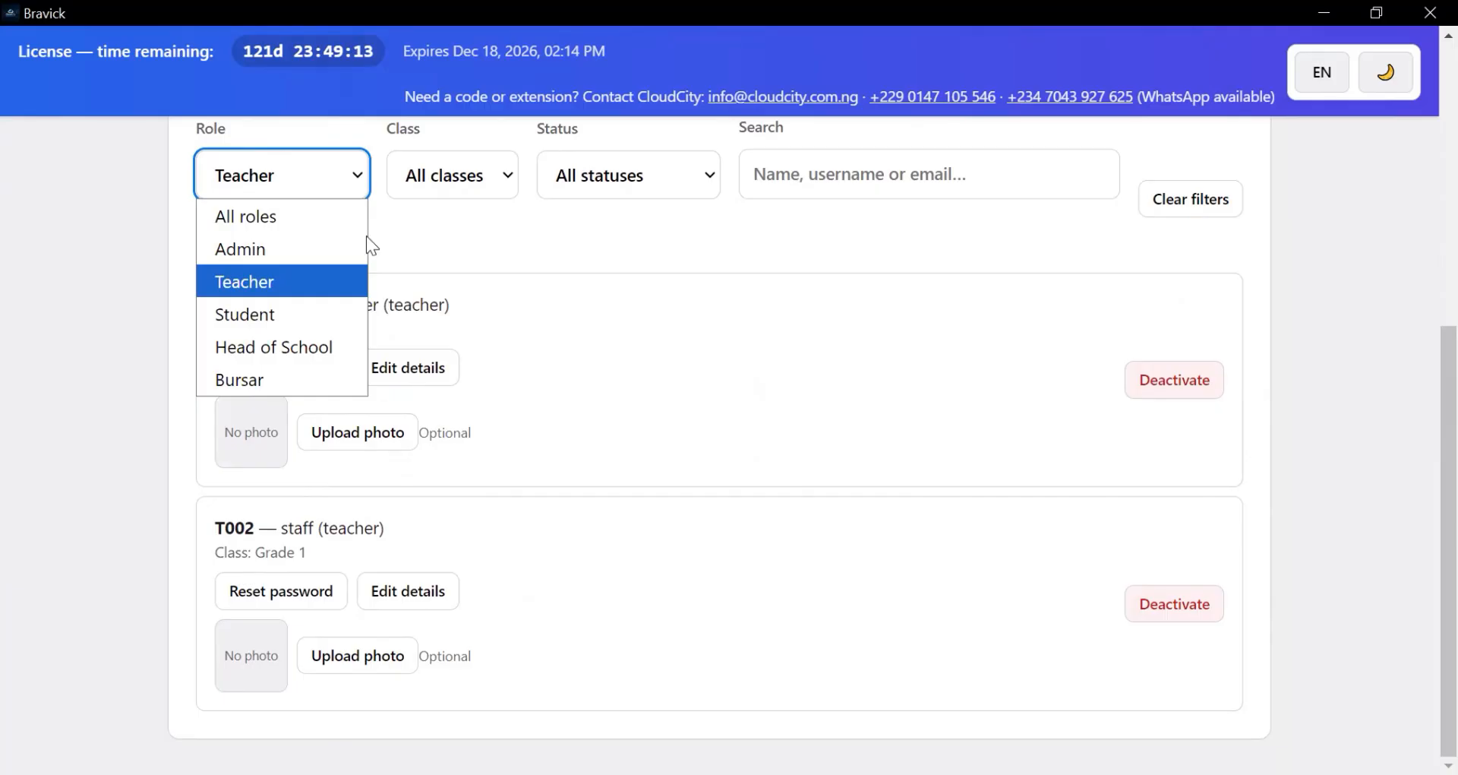
click(352, 158)
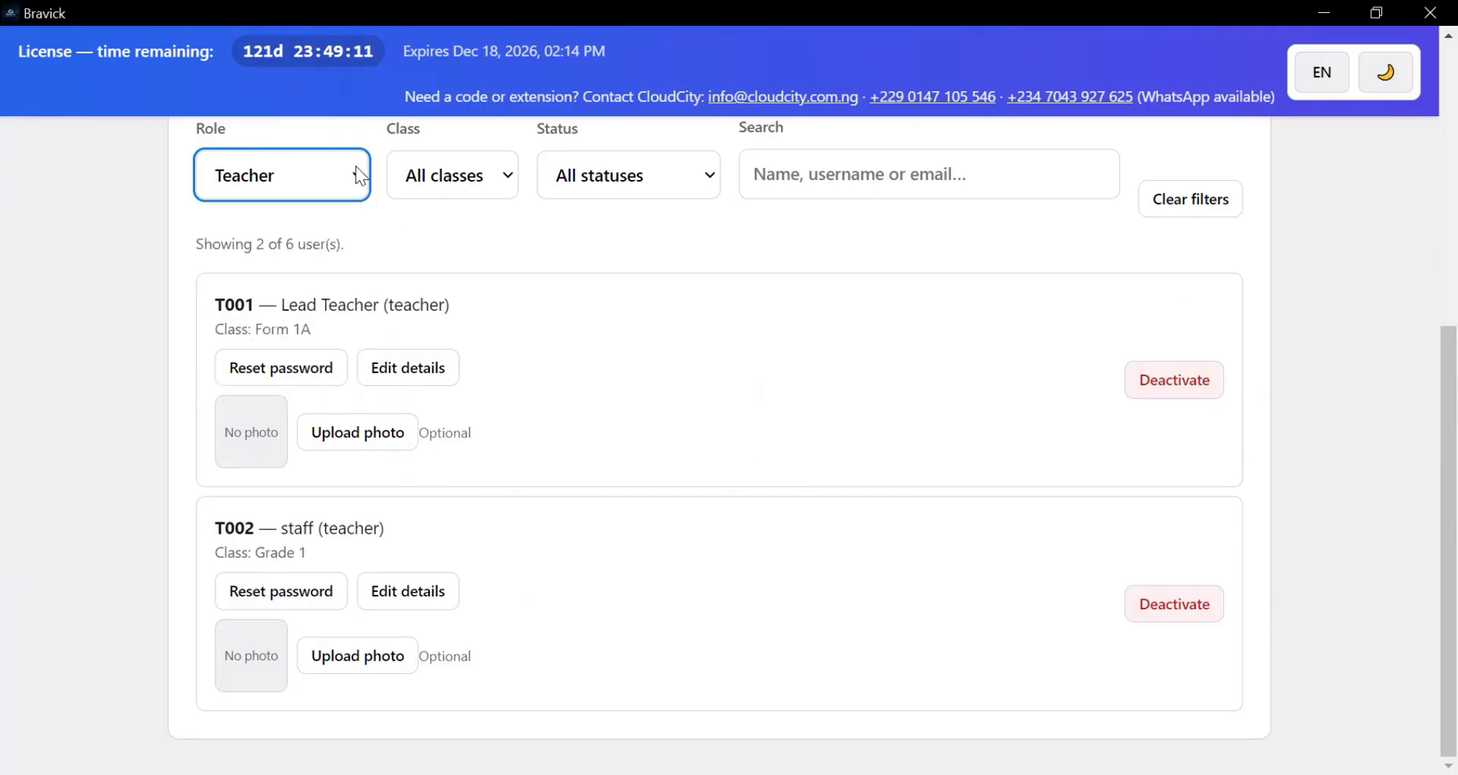
click(356, 165)
click(310, 382)
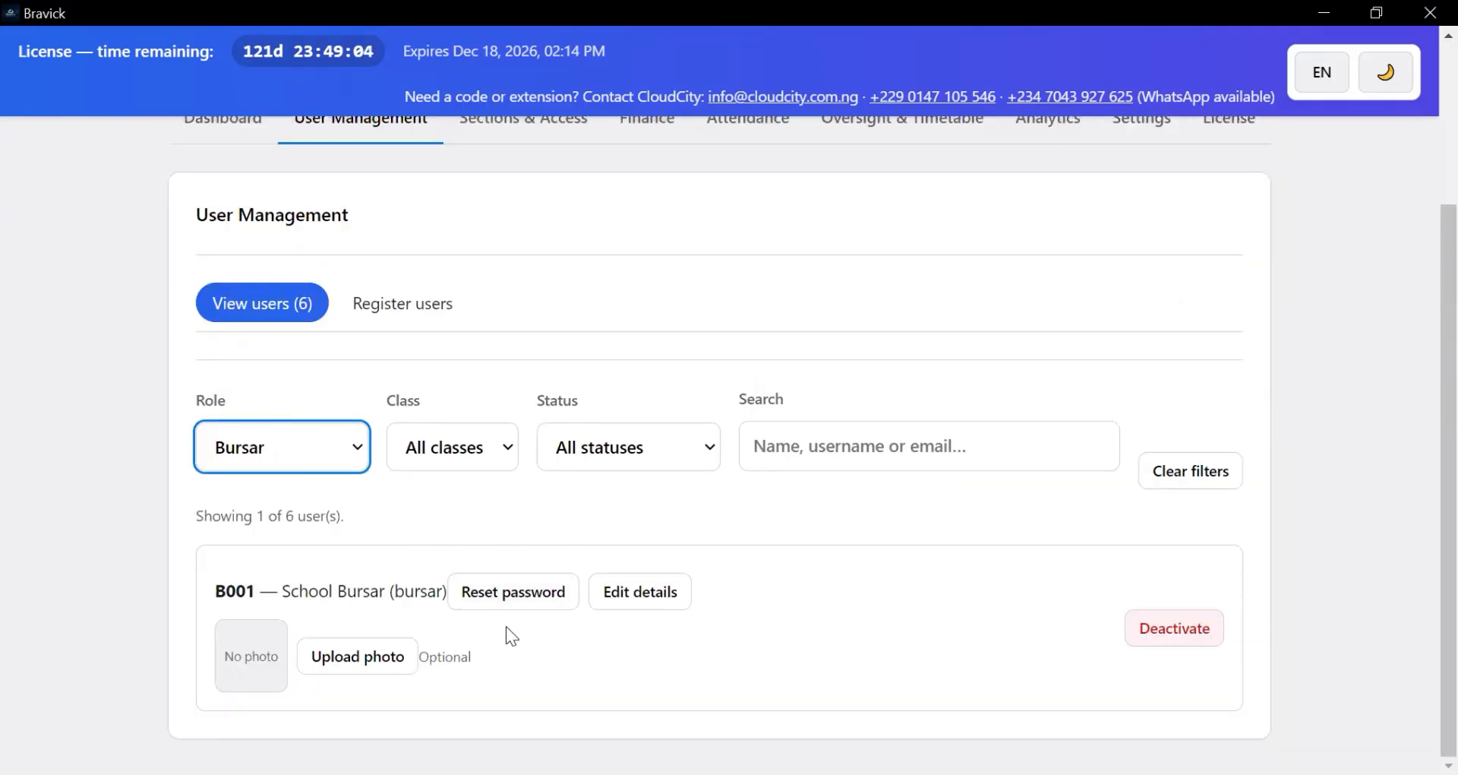
scroll(637, 600, up, 2)
scroll(638, 608, up, 2)
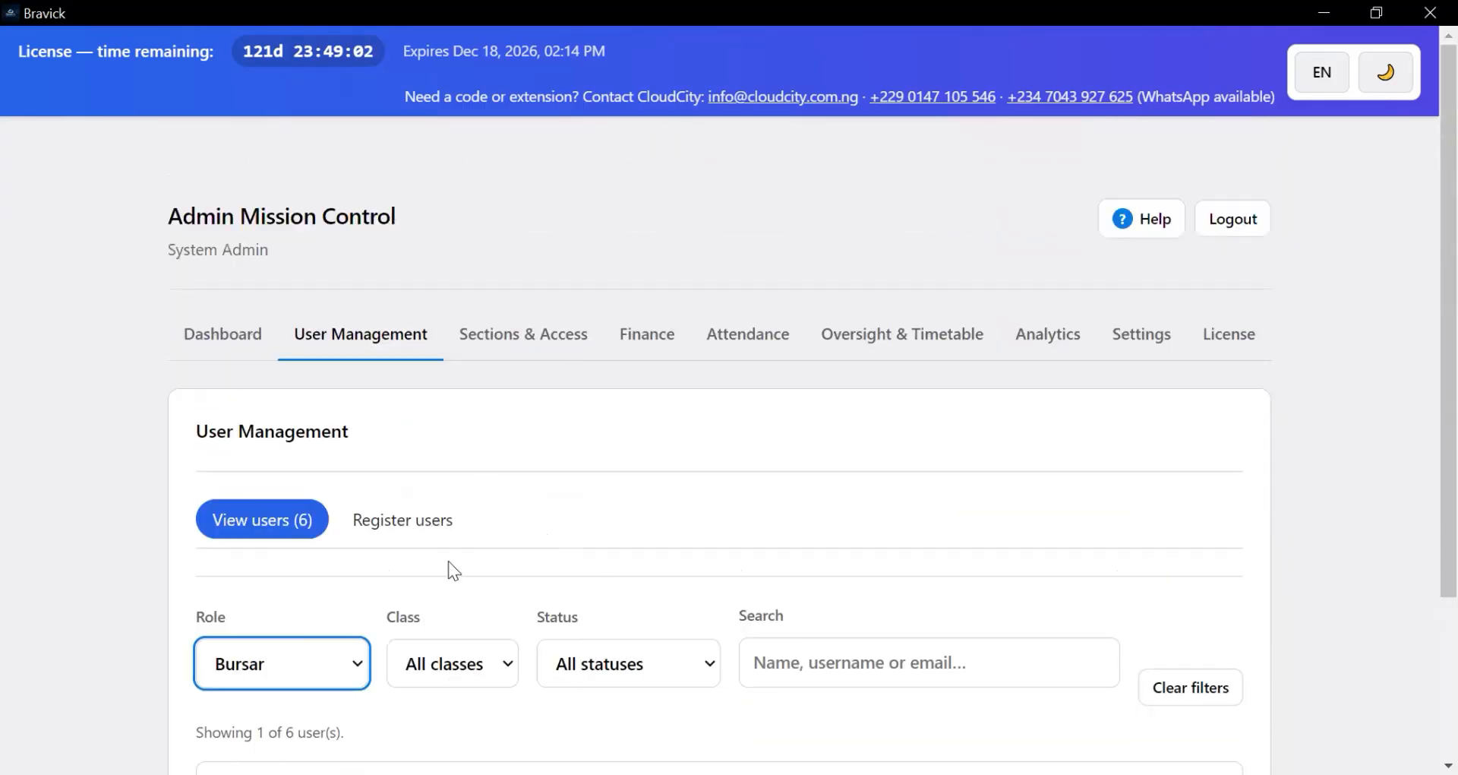
scroll(453, 570, down, 3)
- Switch to the Register users form, back to View users, and to Register users again
click(395, 317)
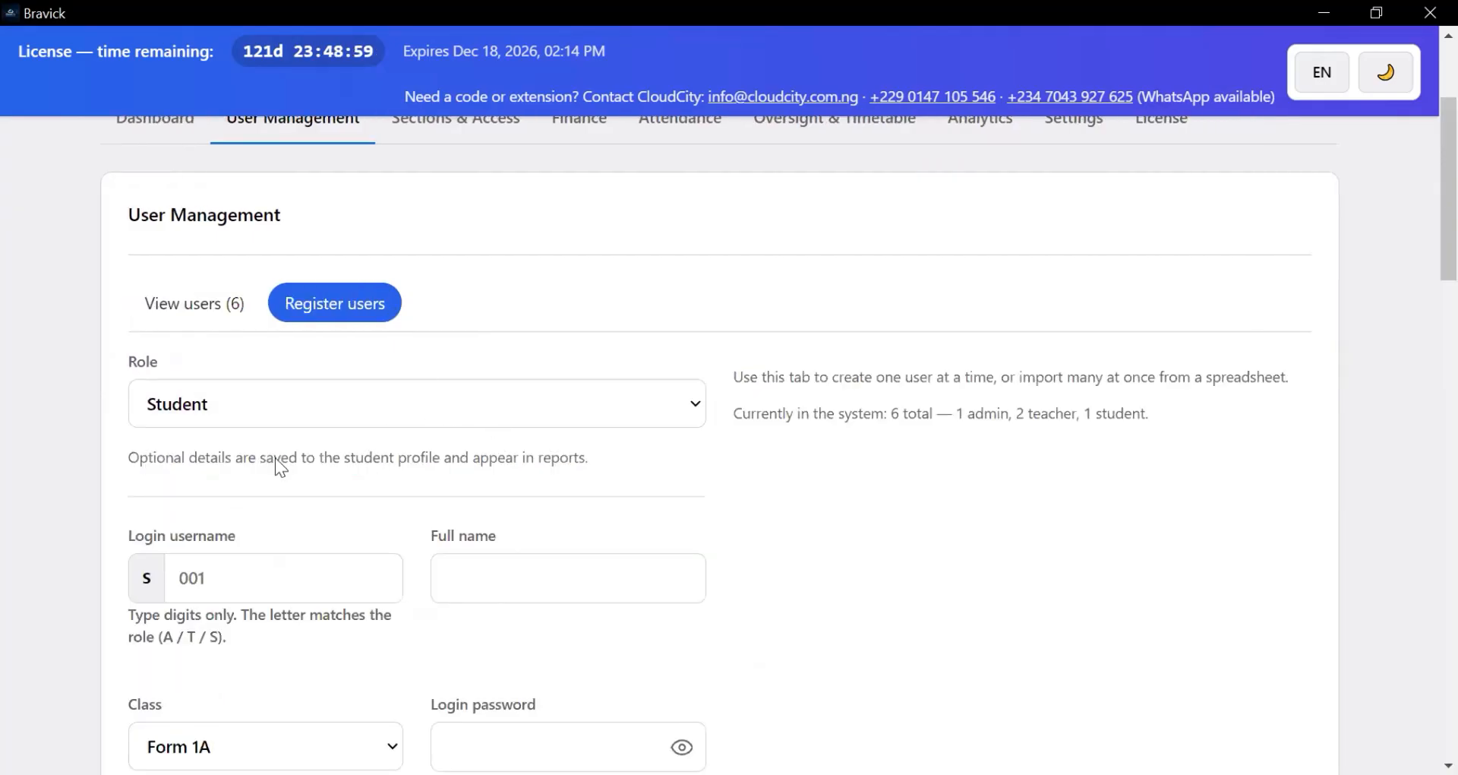
click(205, 311)
click(431, 311)
scroll(744, 410, up, 3)
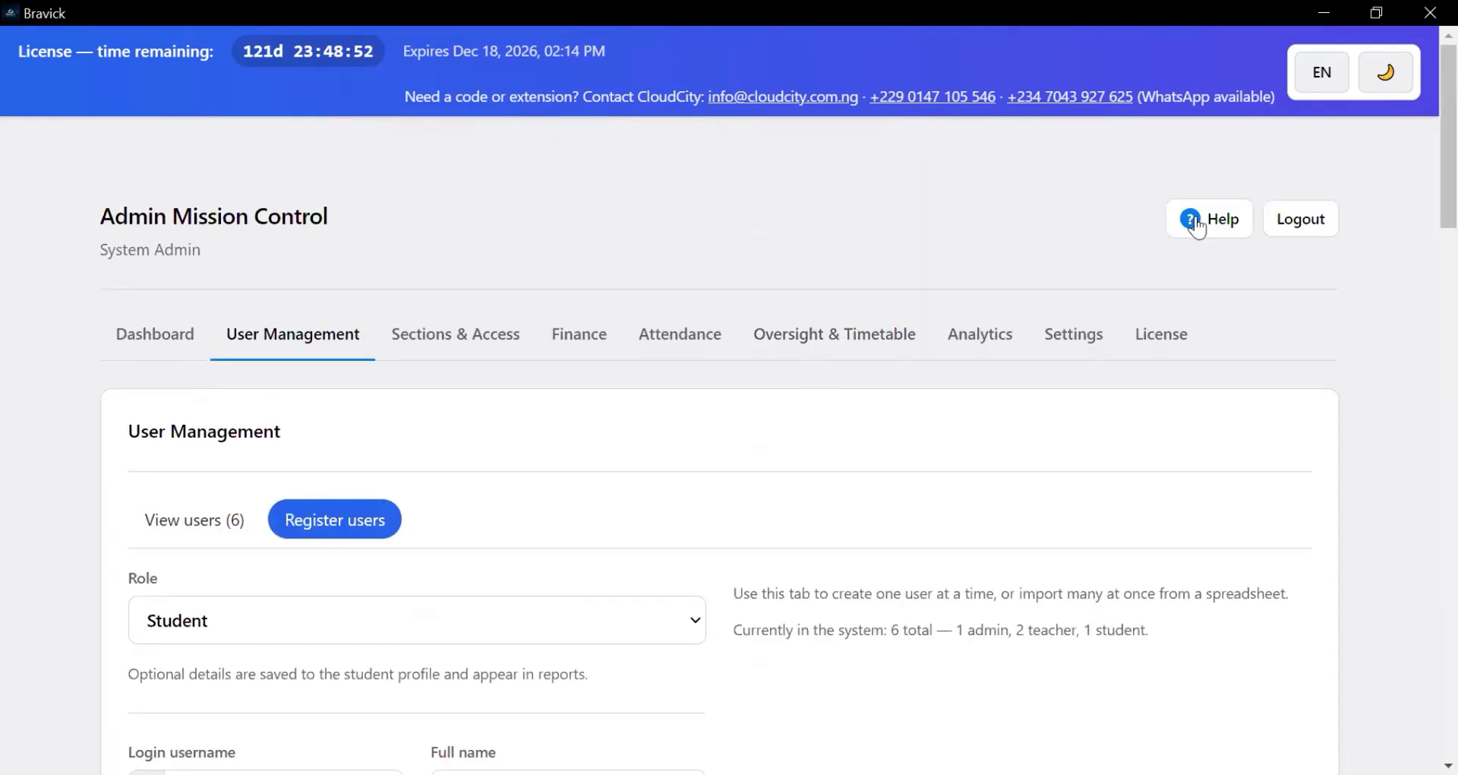
click(1204, 225)
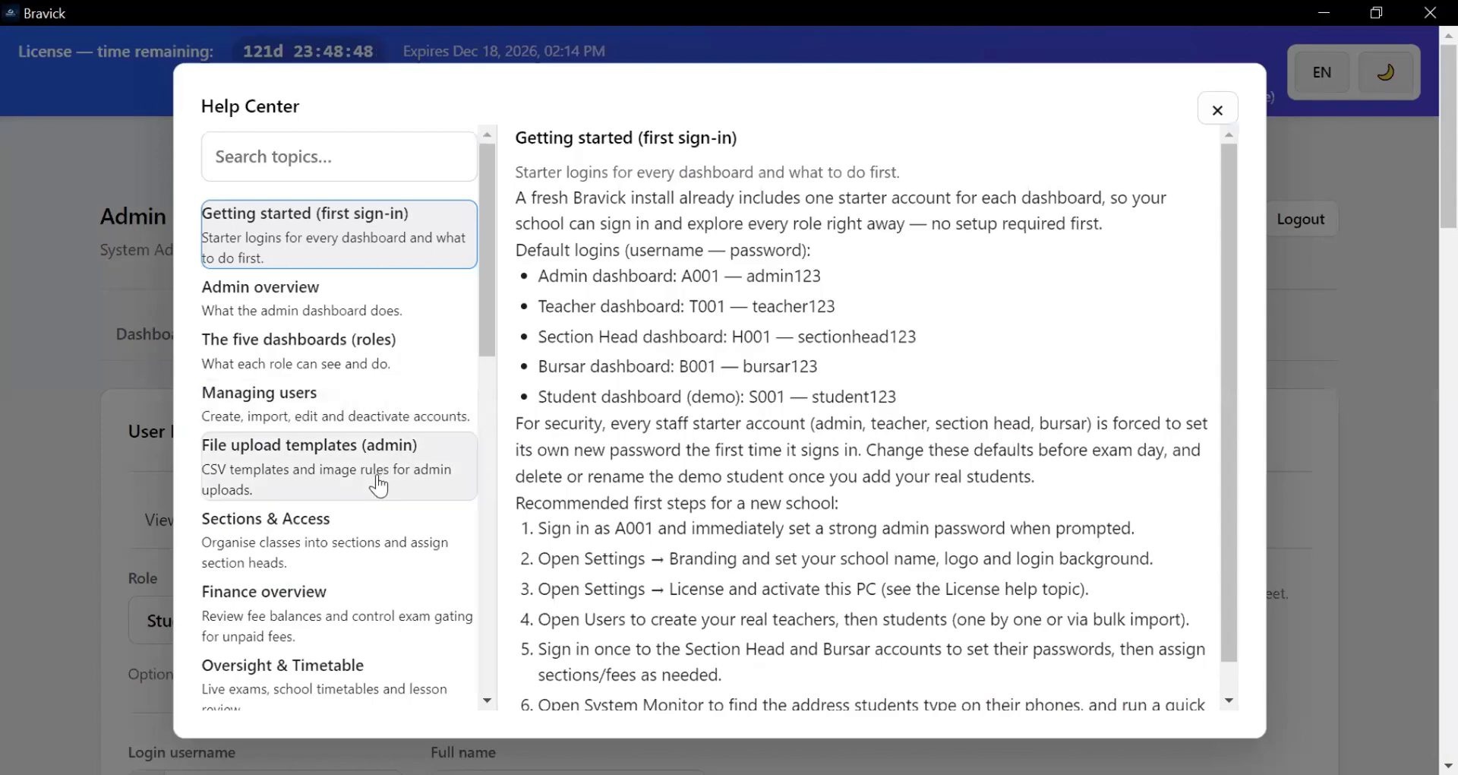
- Read the Admin overview, The five dashboards (roles) and Managing users help articles
scroll(384, 481, down, 3)
scroll(403, 484, down, 3)
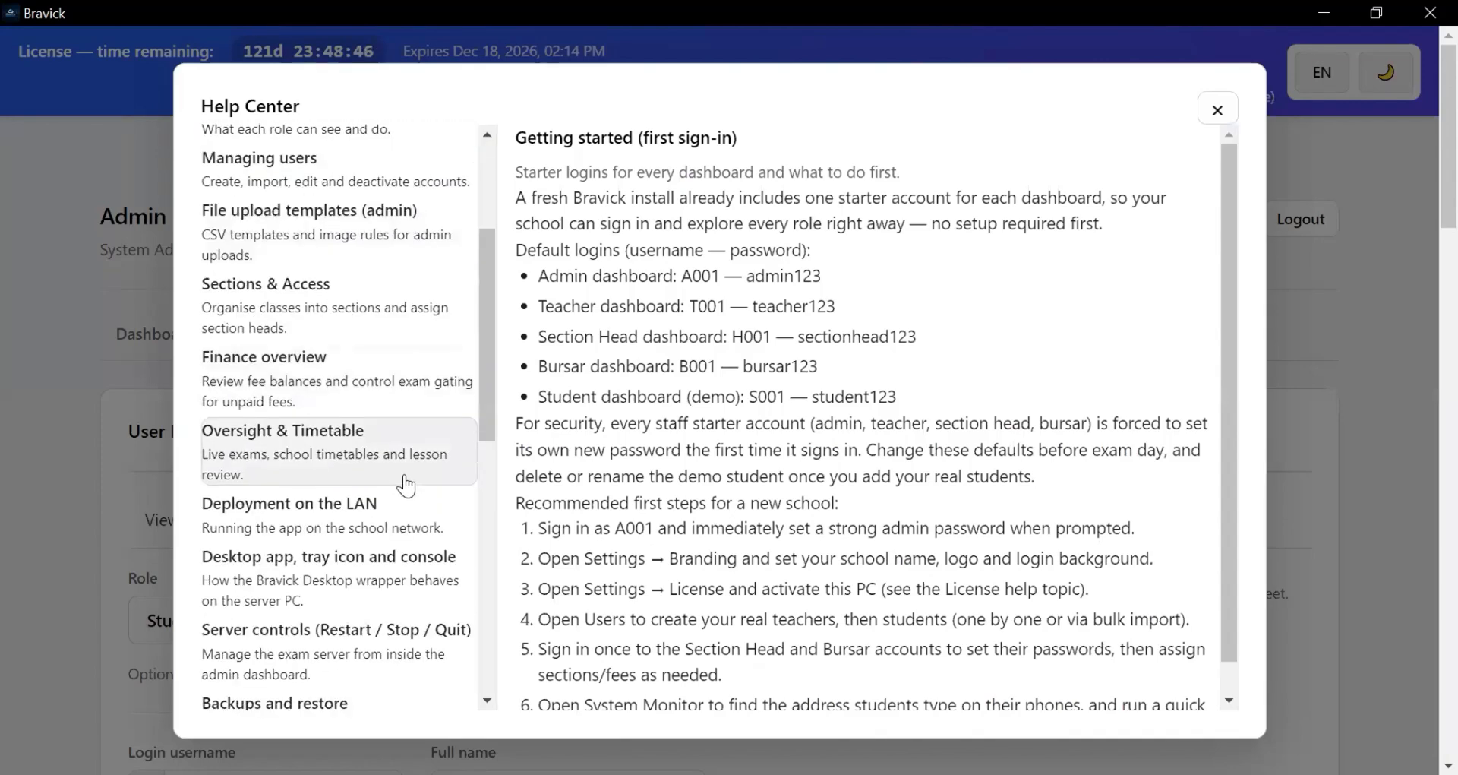
scroll(405, 484, down, 6)
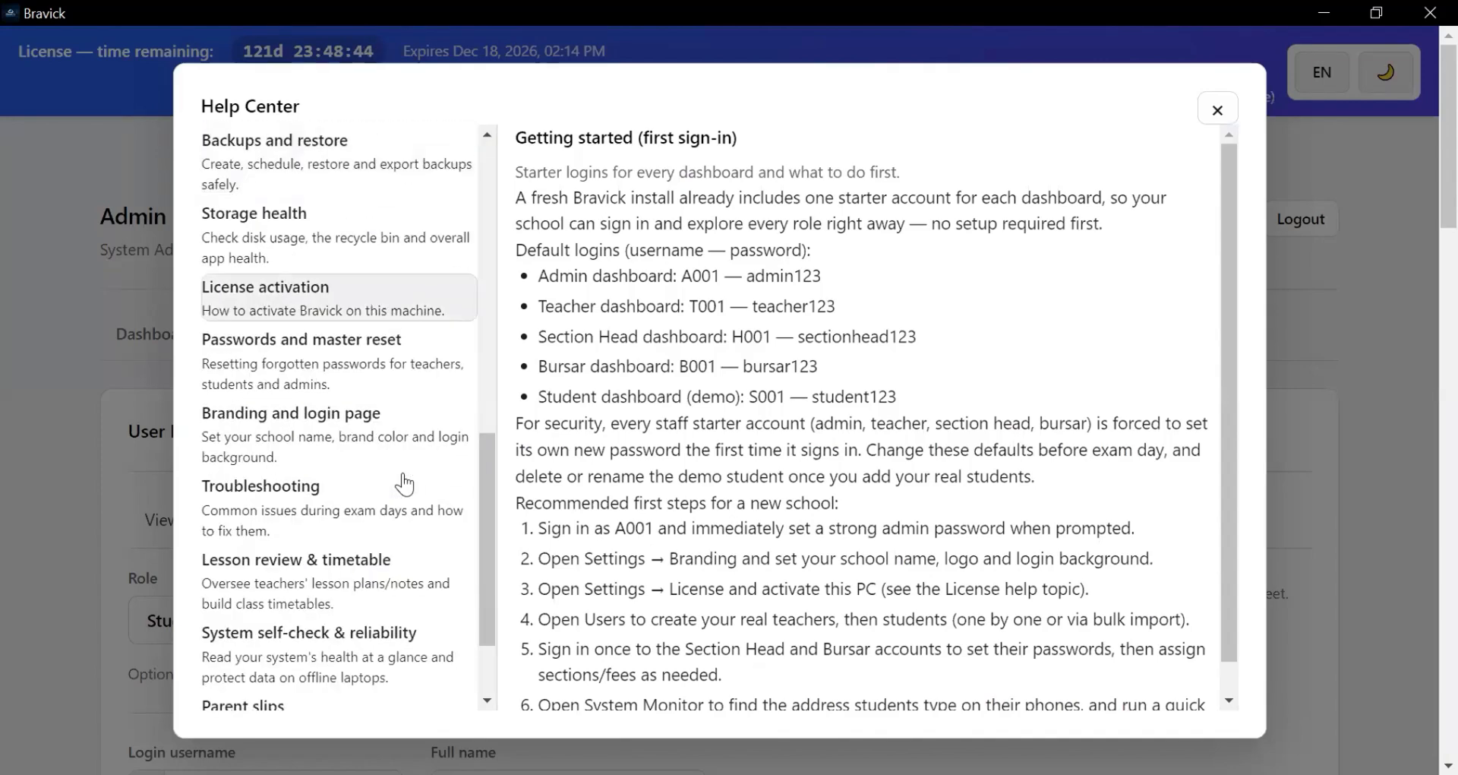
scroll(403, 481, up, 6)
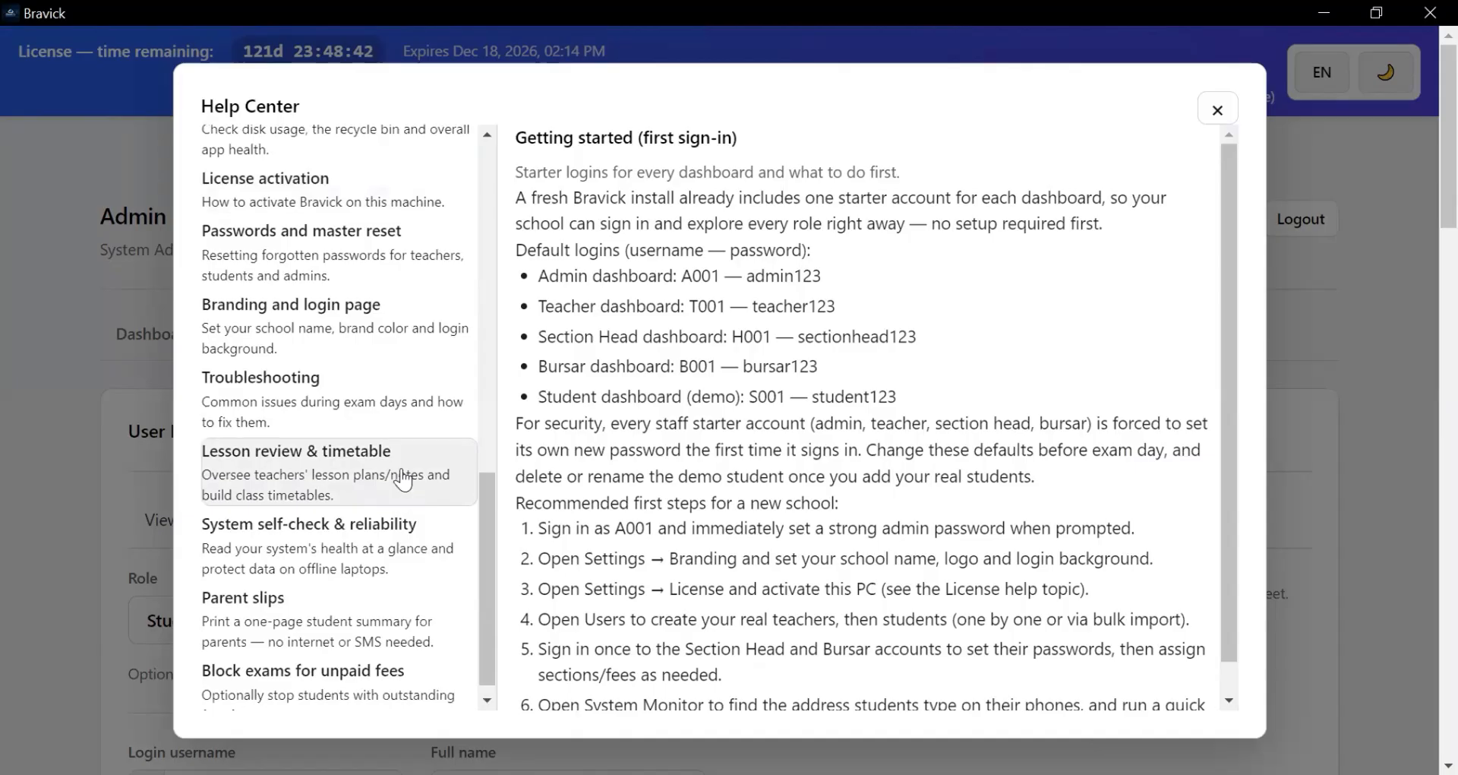
scroll(405, 480, up, 6)
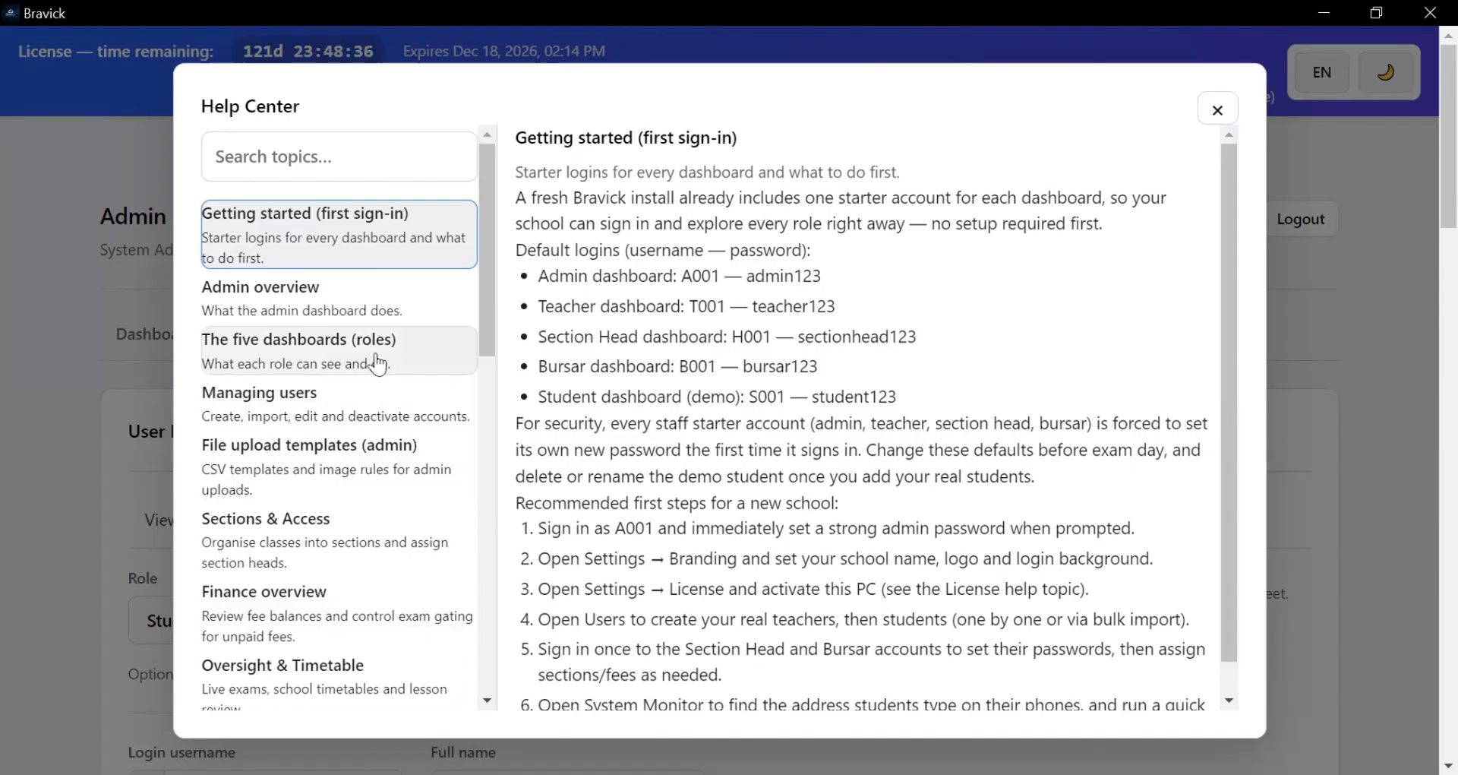
click(318, 298)
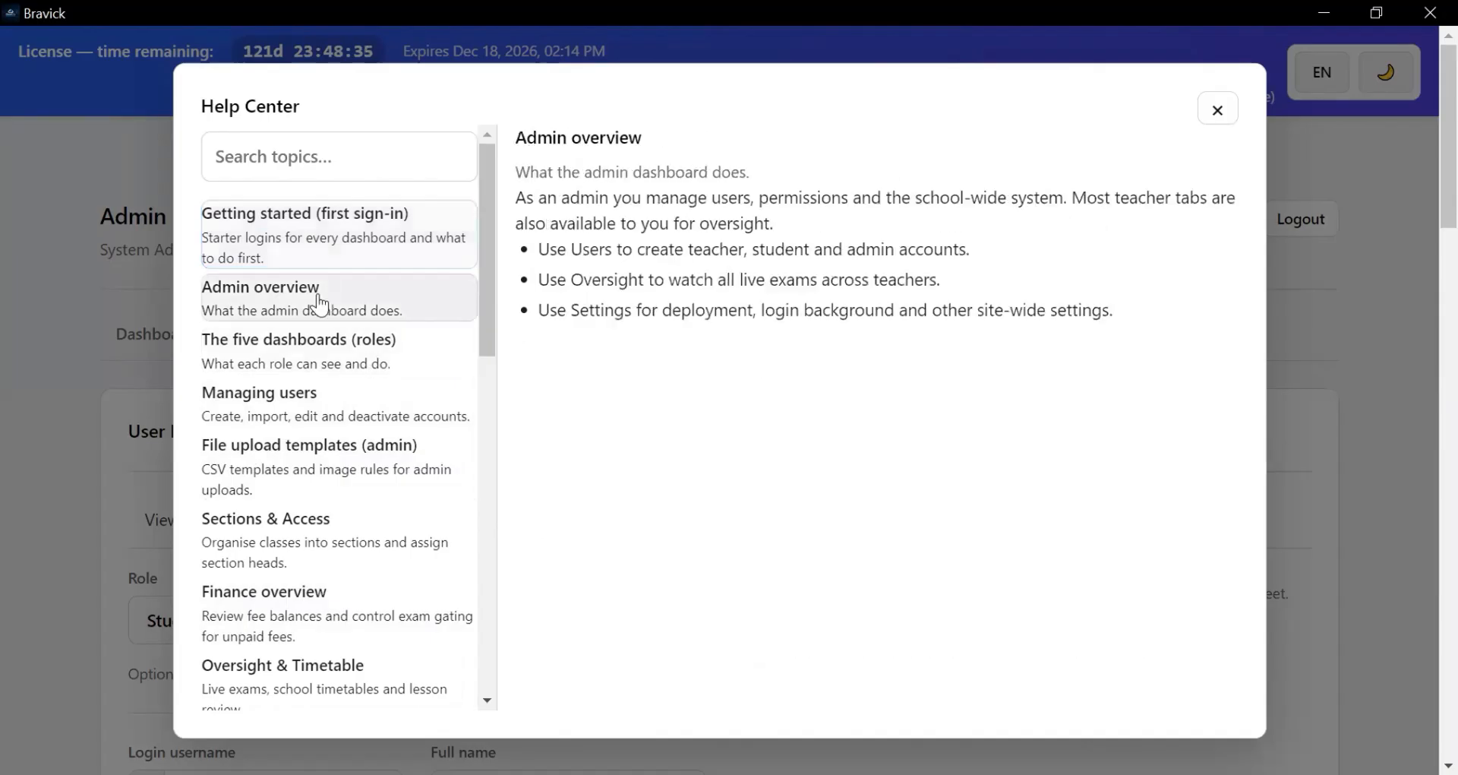
click(306, 363)
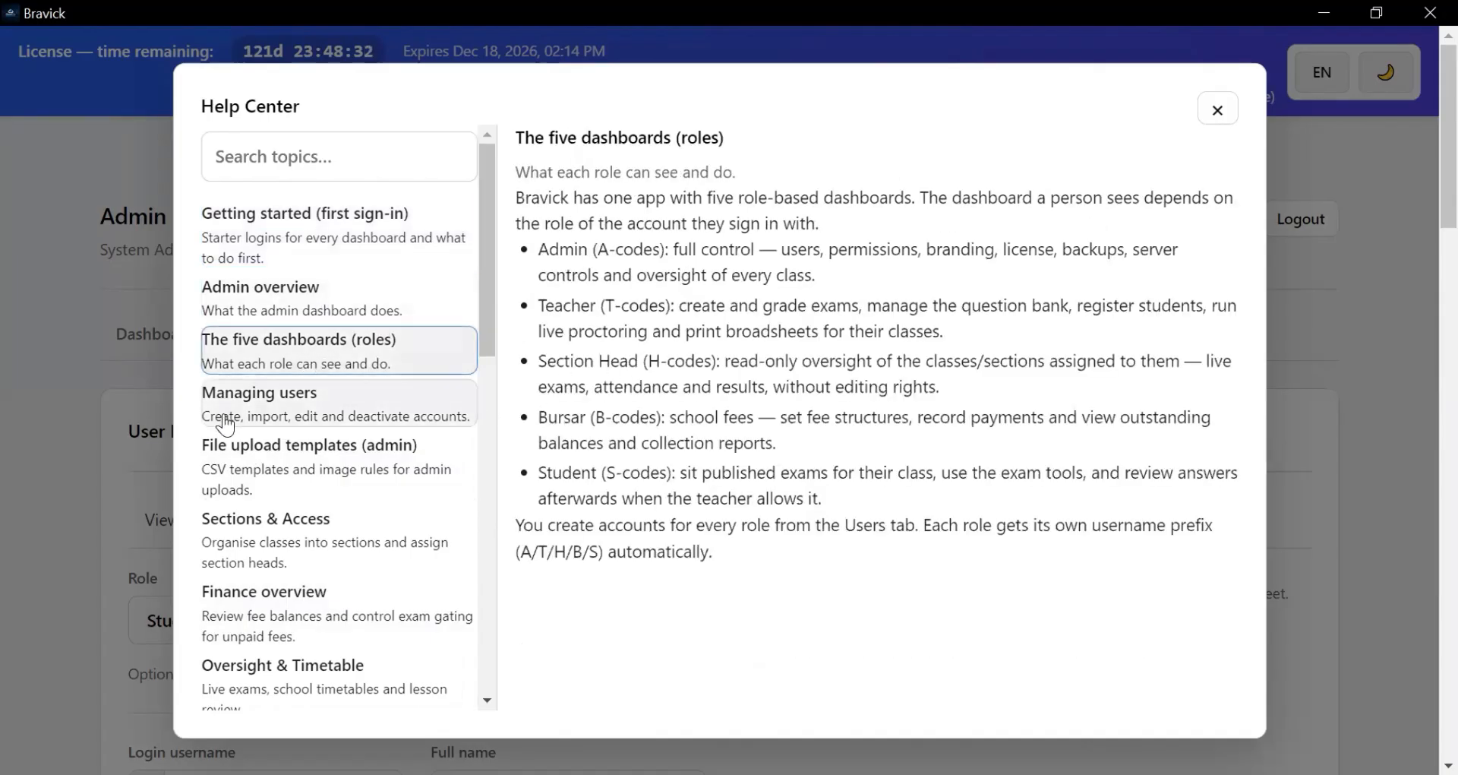
click(317, 417)
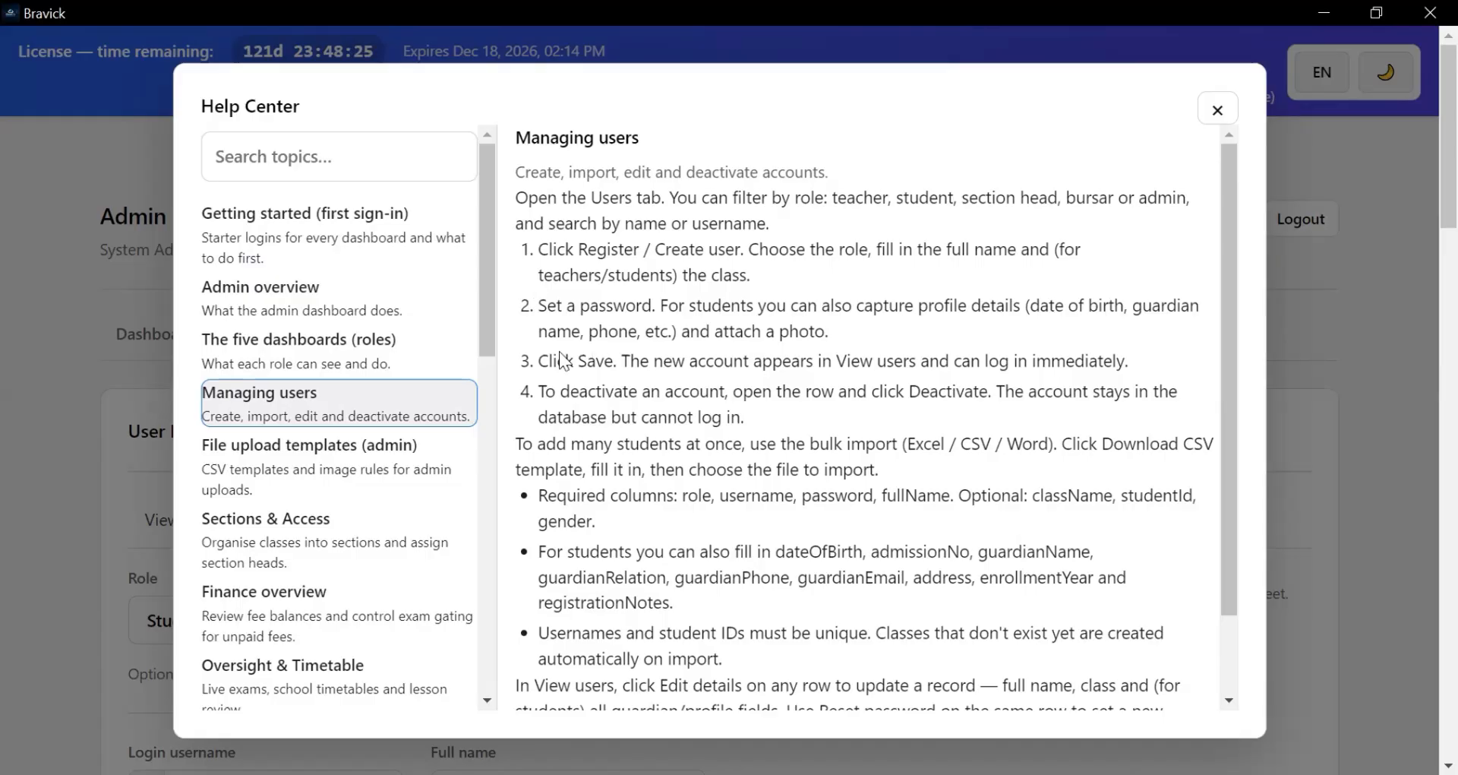
scroll(603, 521, down, 1)
scroll(605, 521, up, 2)
- Cycle the interface language through French, Portuguese and Spanish back to English
click(1318, 73)
click(1320, 74)
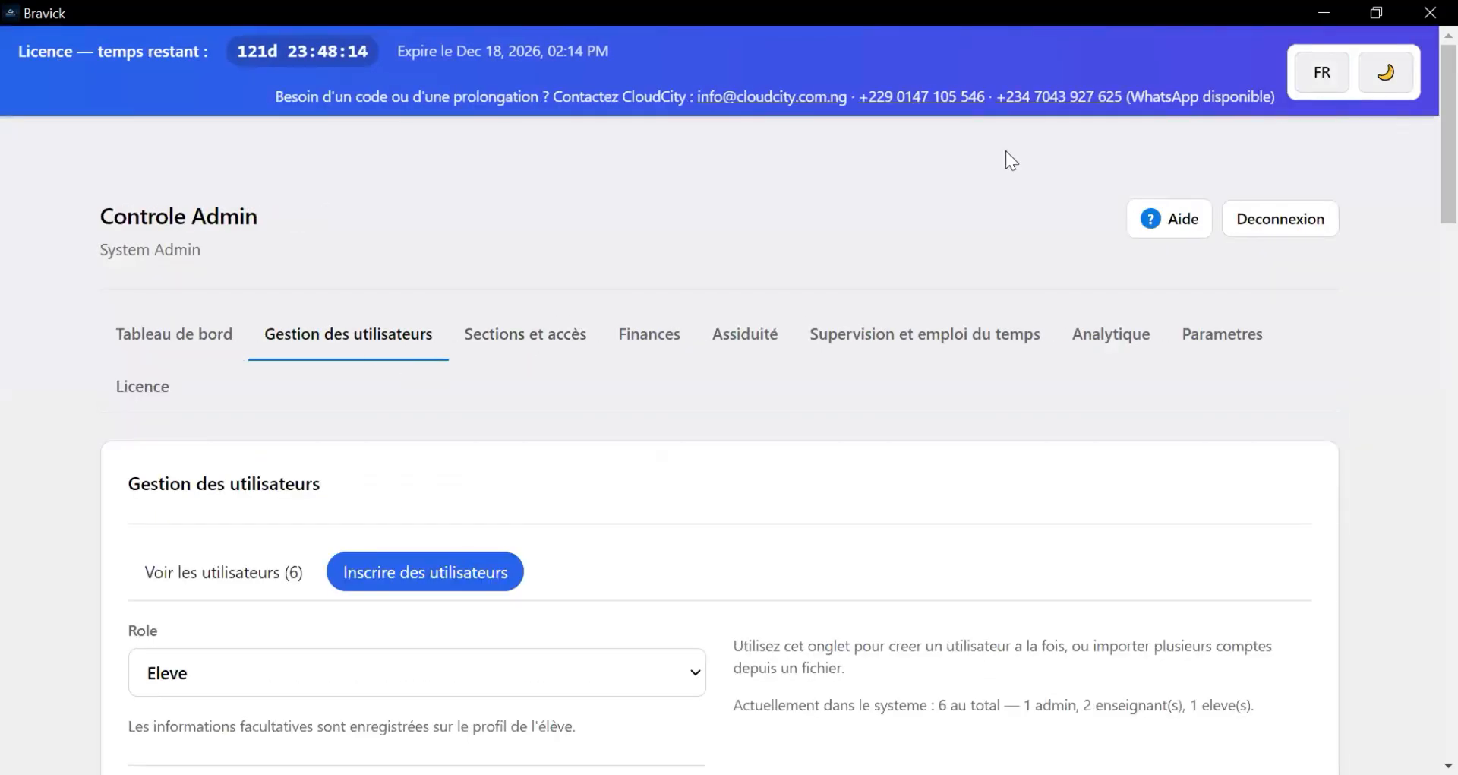
click(1177, 220)
key(Escape)
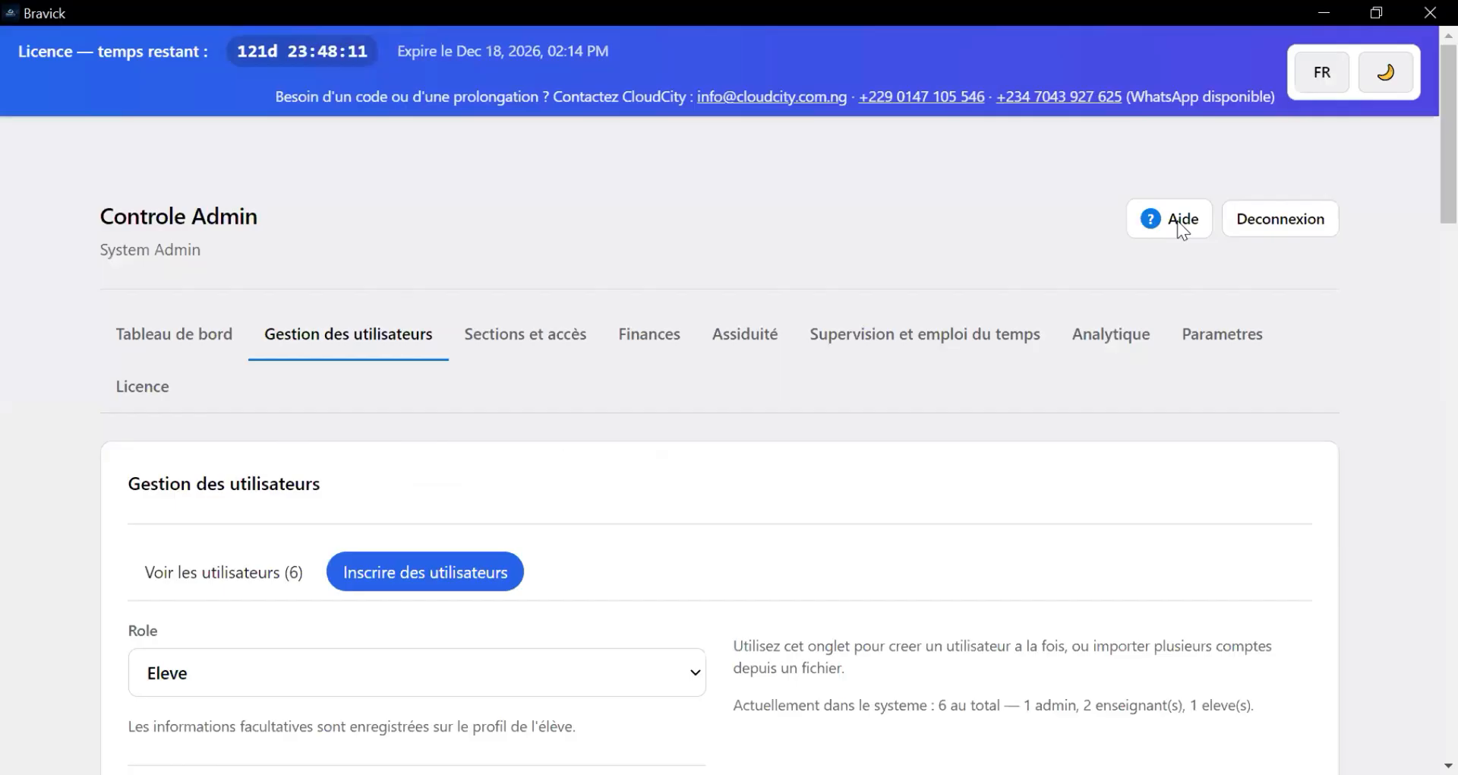
click(1325, 77)
click(1327, 80)
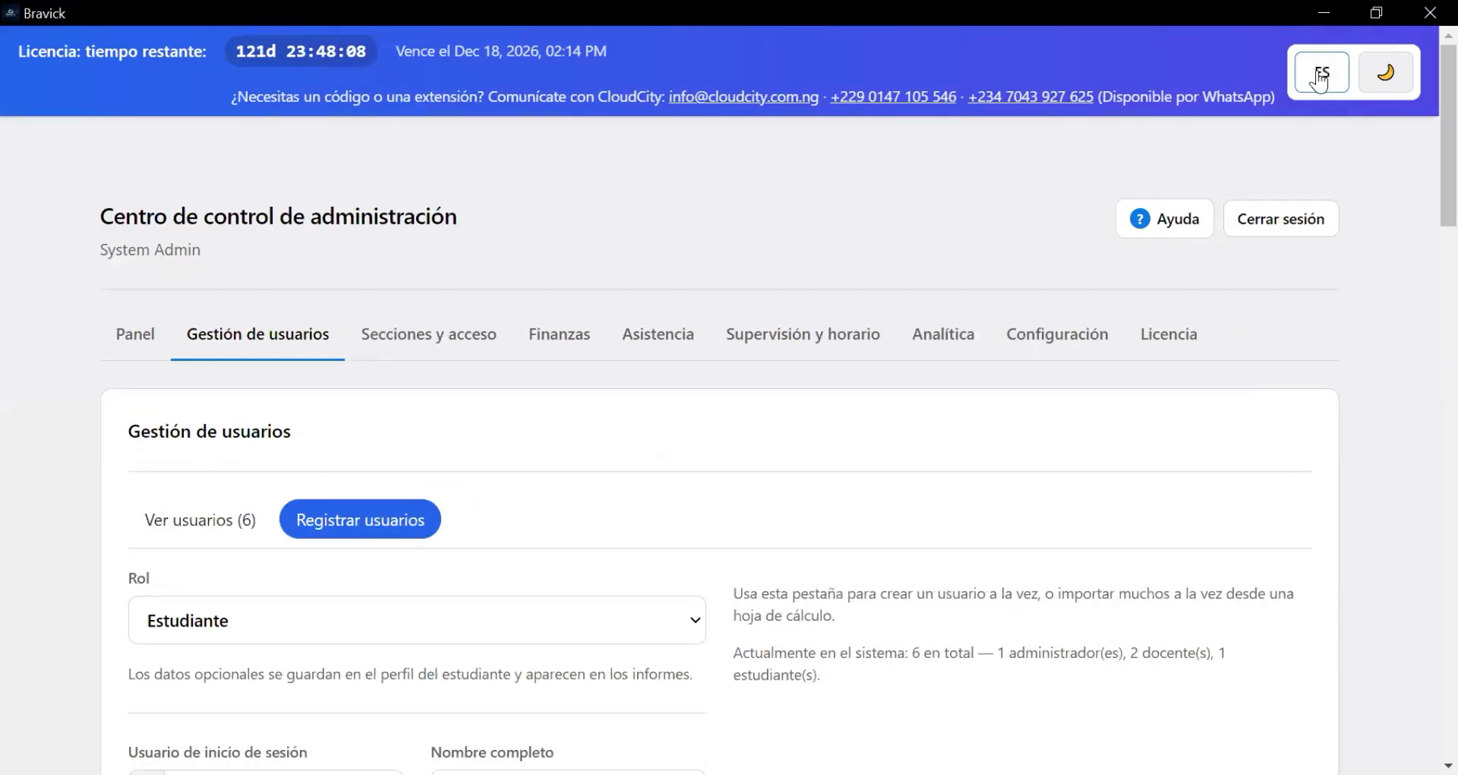
click(1324, 80)
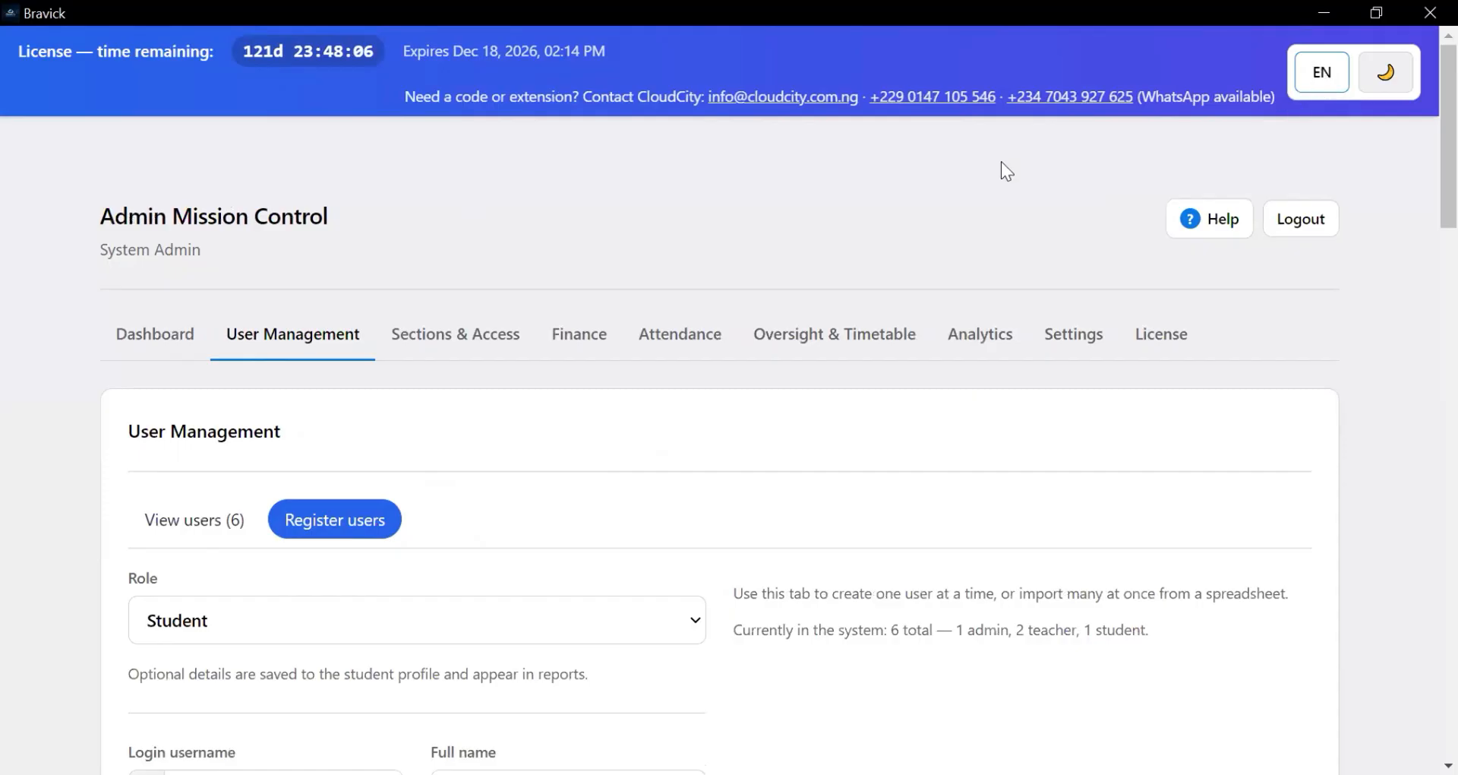
scroll(360, 425, down, 2)
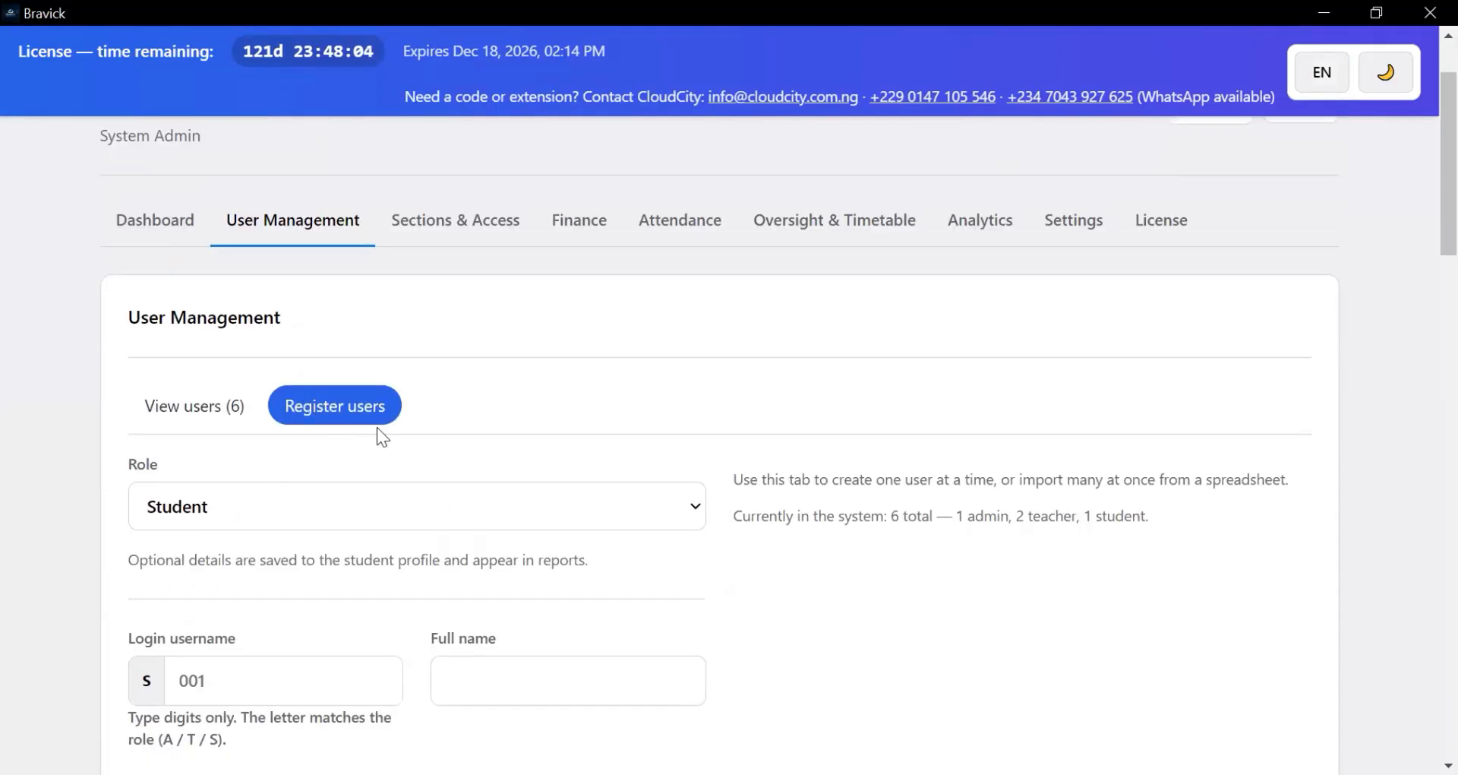
scroll(378, 425, down, 5)
scroll(376, 416, up, 3)
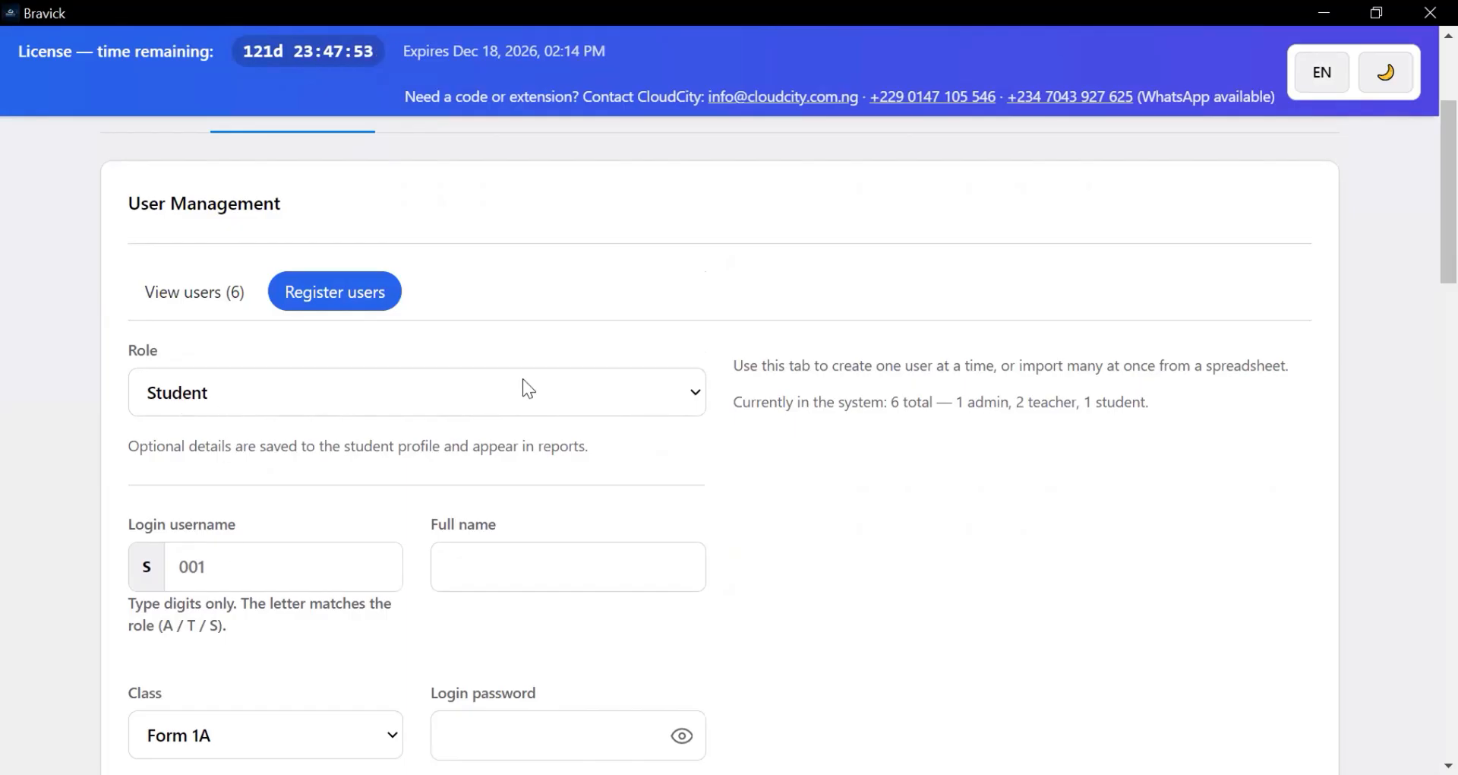
- Try the Teacher, Admin and Student options in the new-user Role dropdown
click(612, 402)
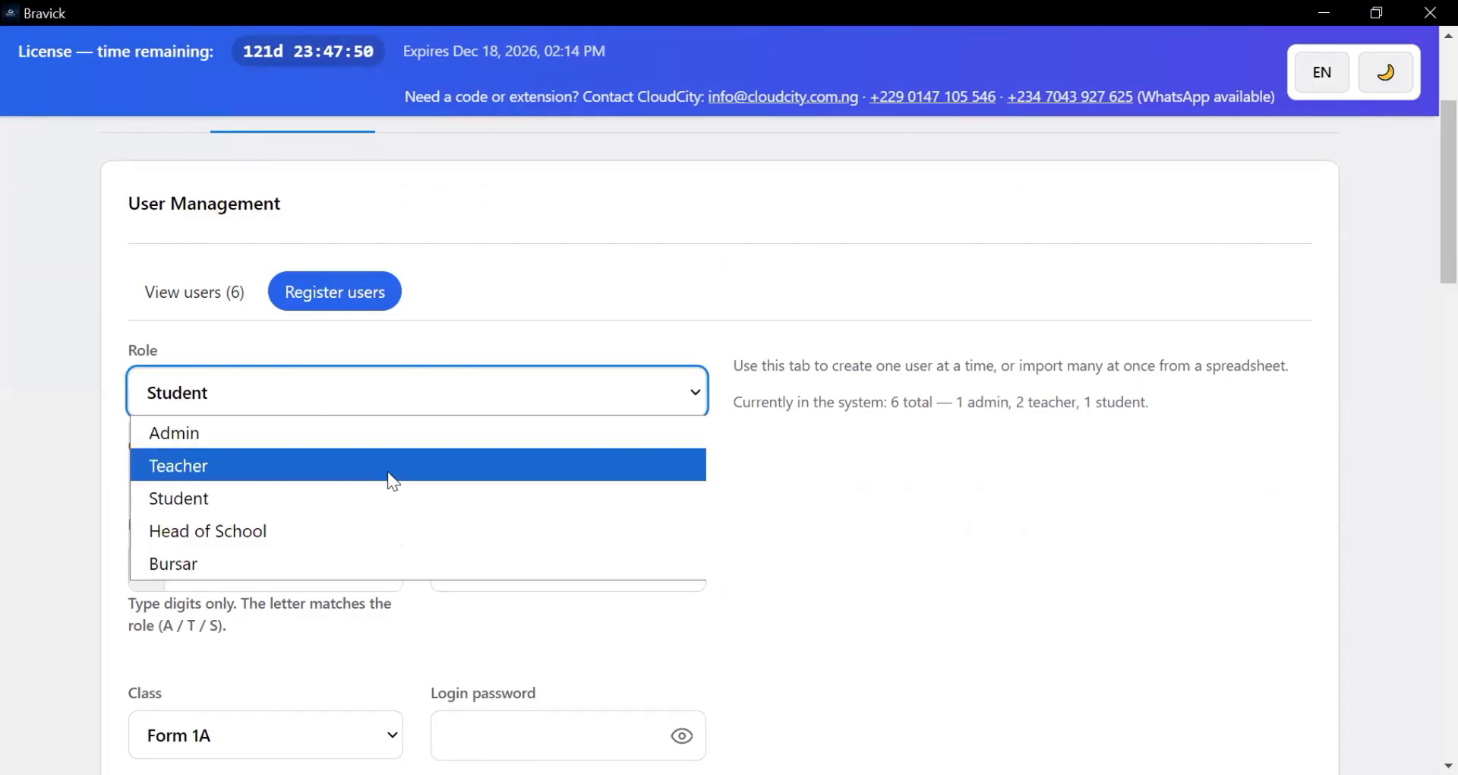
click(387, 467)
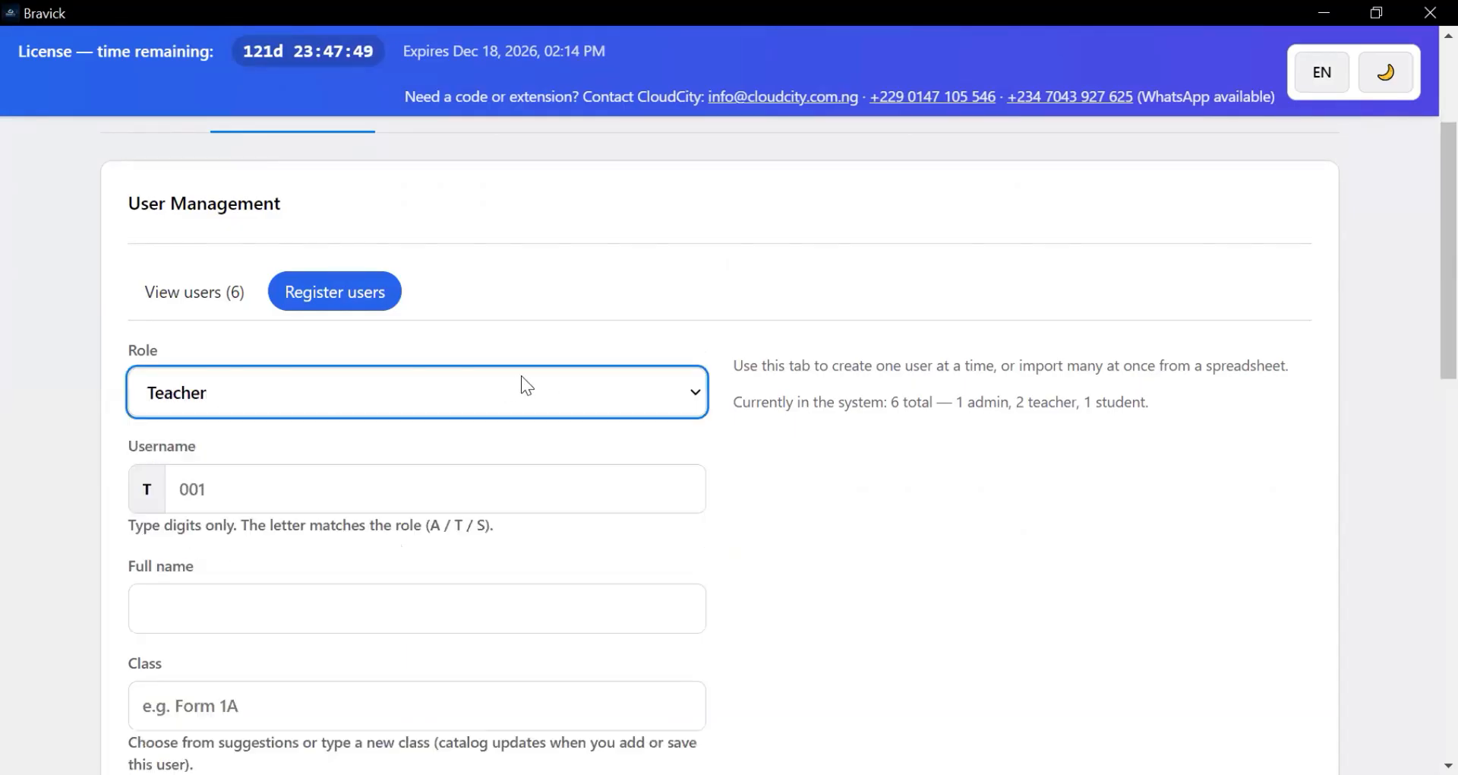
click(659, 397)
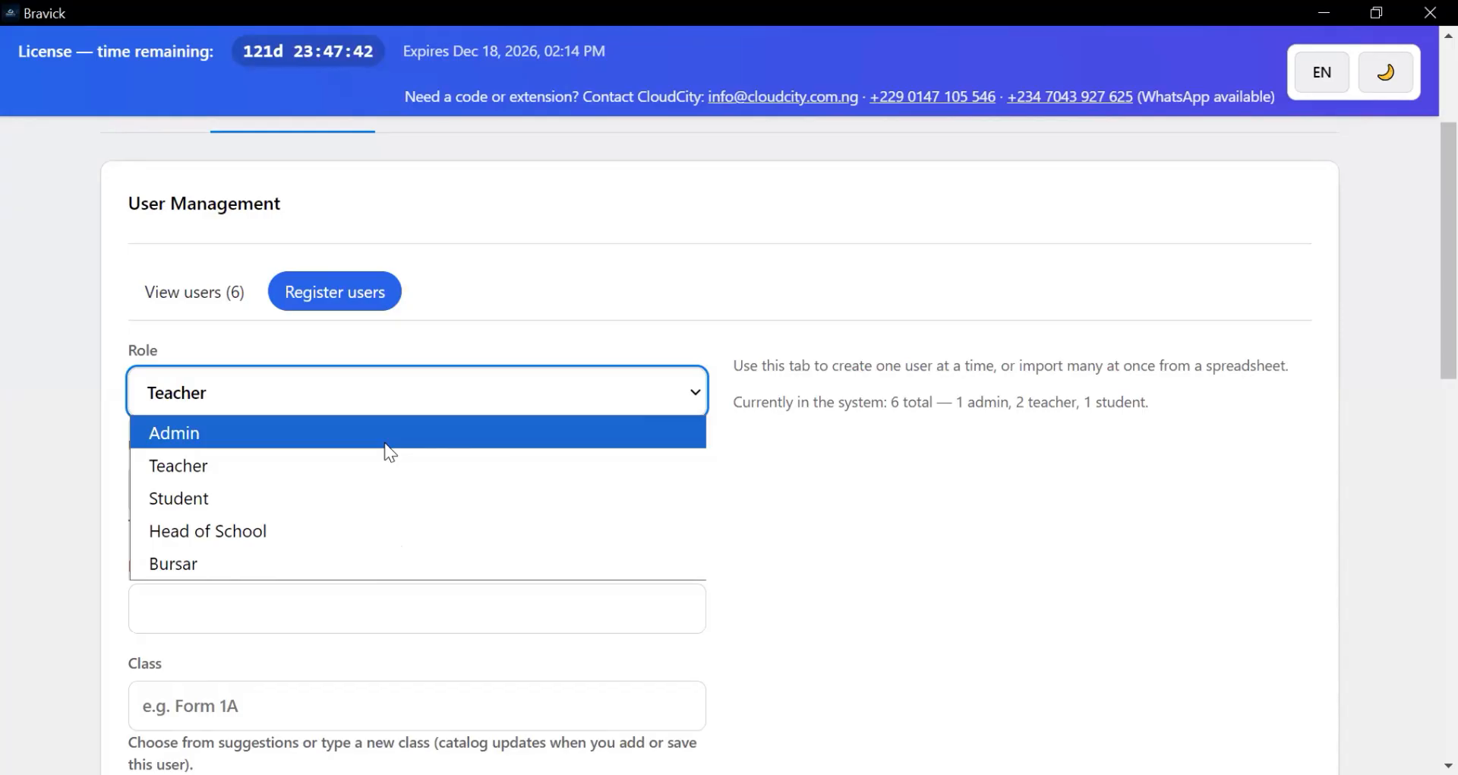
click(491, 451)
scroll(518, 451, down, 2)
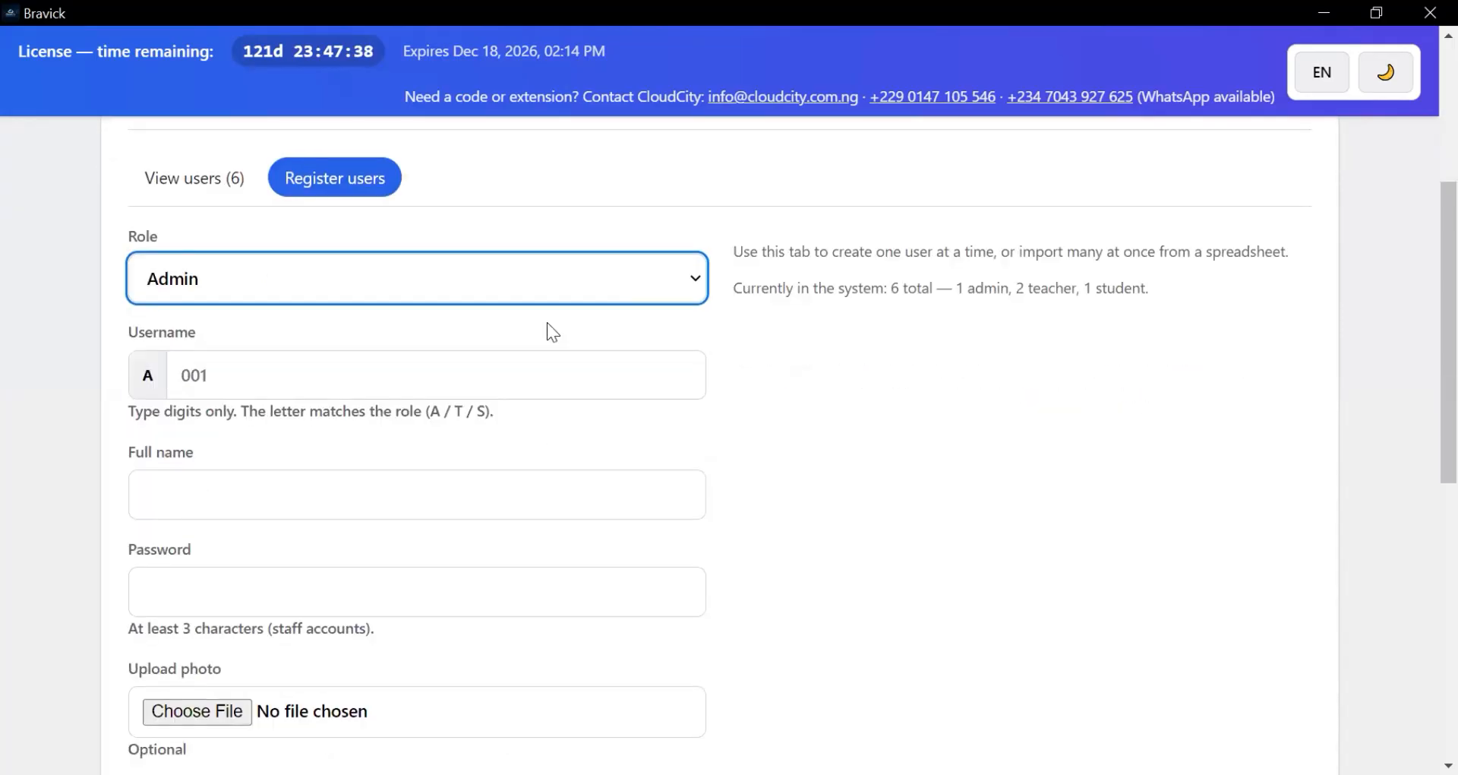
click(684, 285)
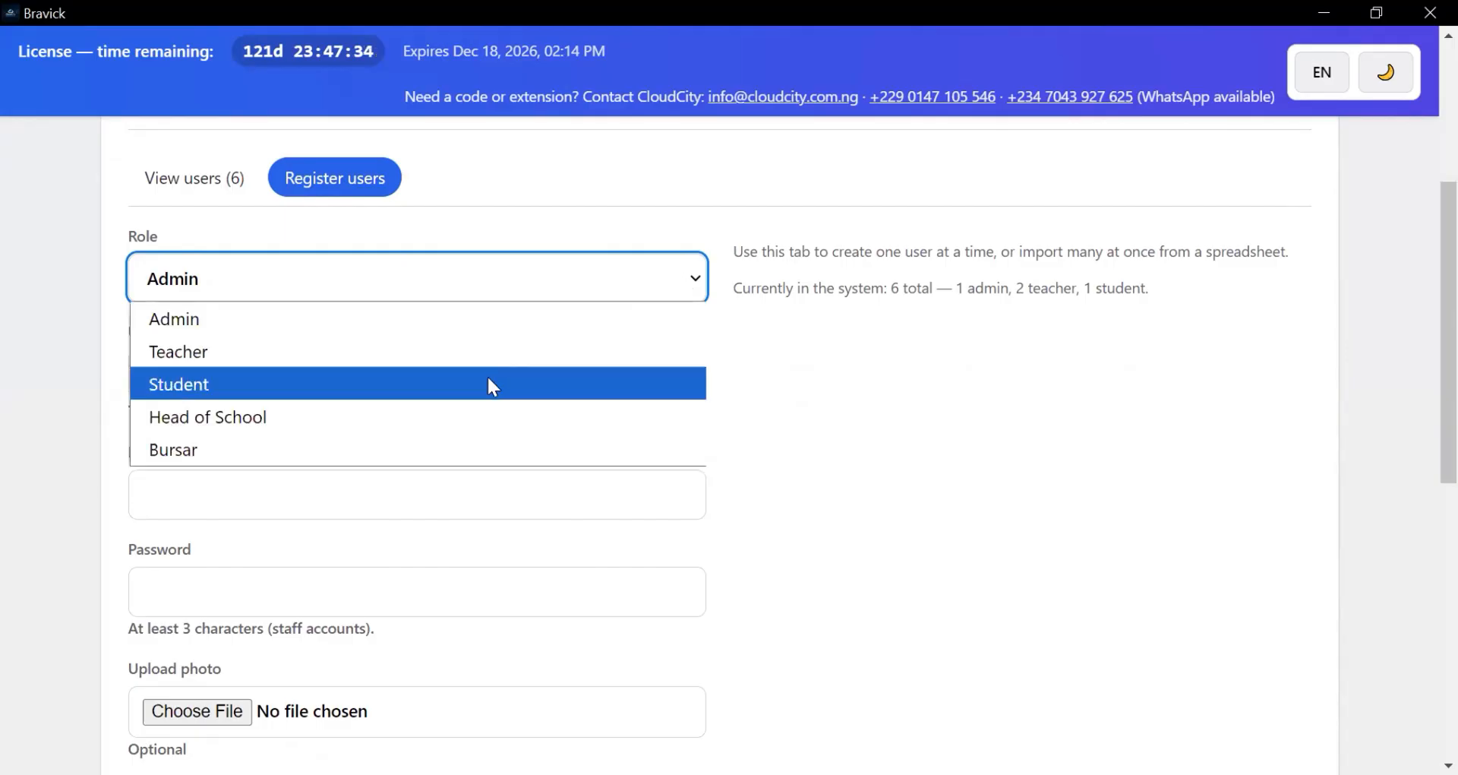
click(494, 387)
- Set the new user's role to Head of School, giving the username prefix H
click(280, 459)
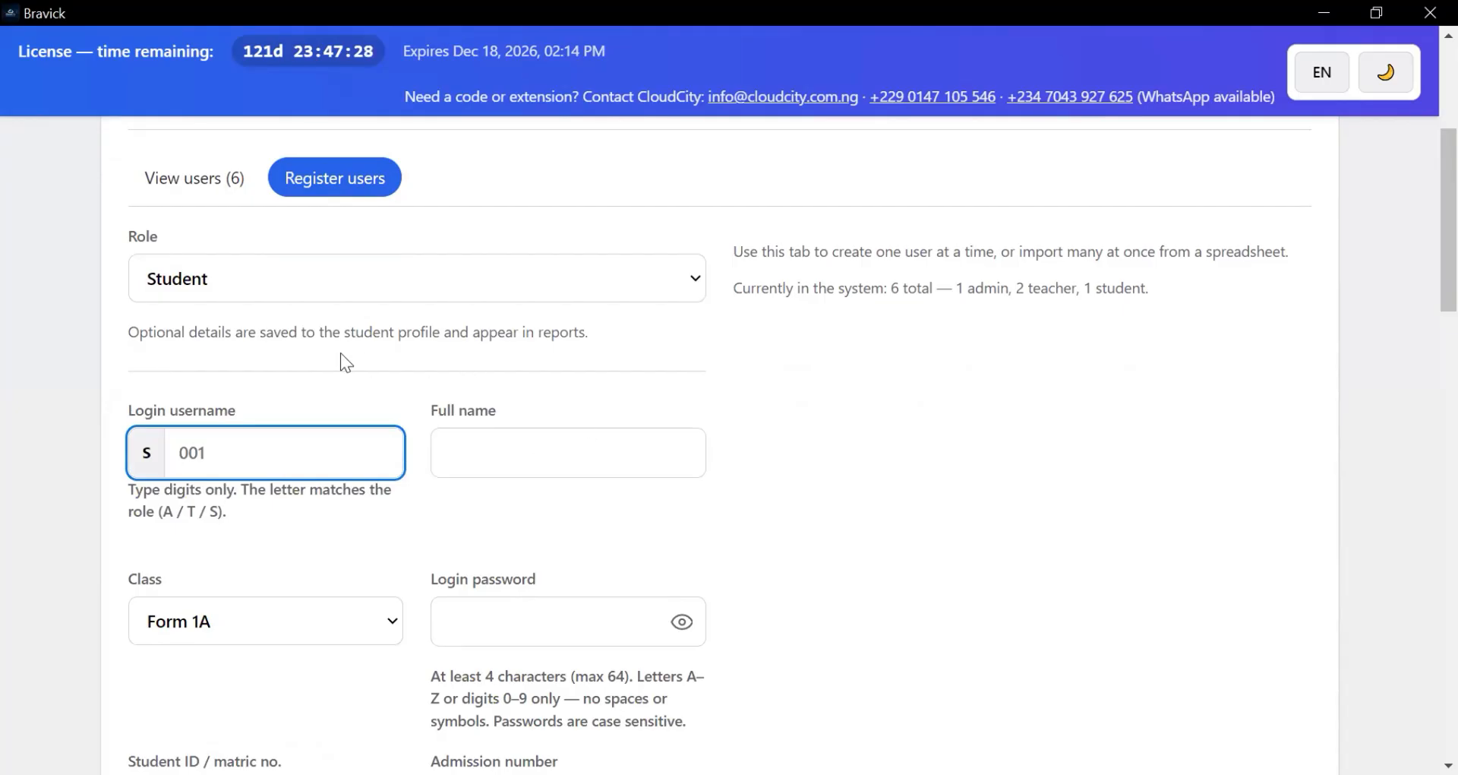
click(361, 277)
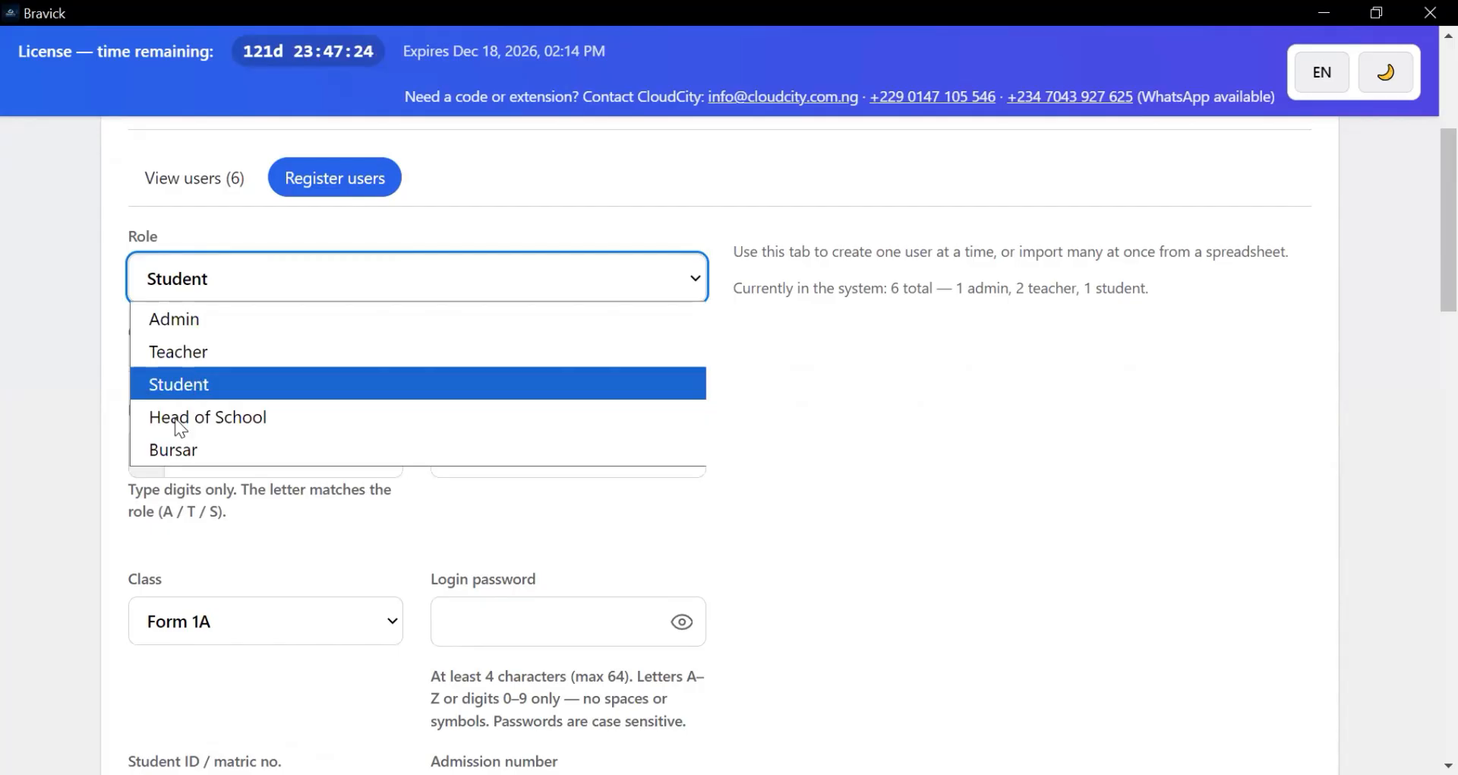
click(514, 272)
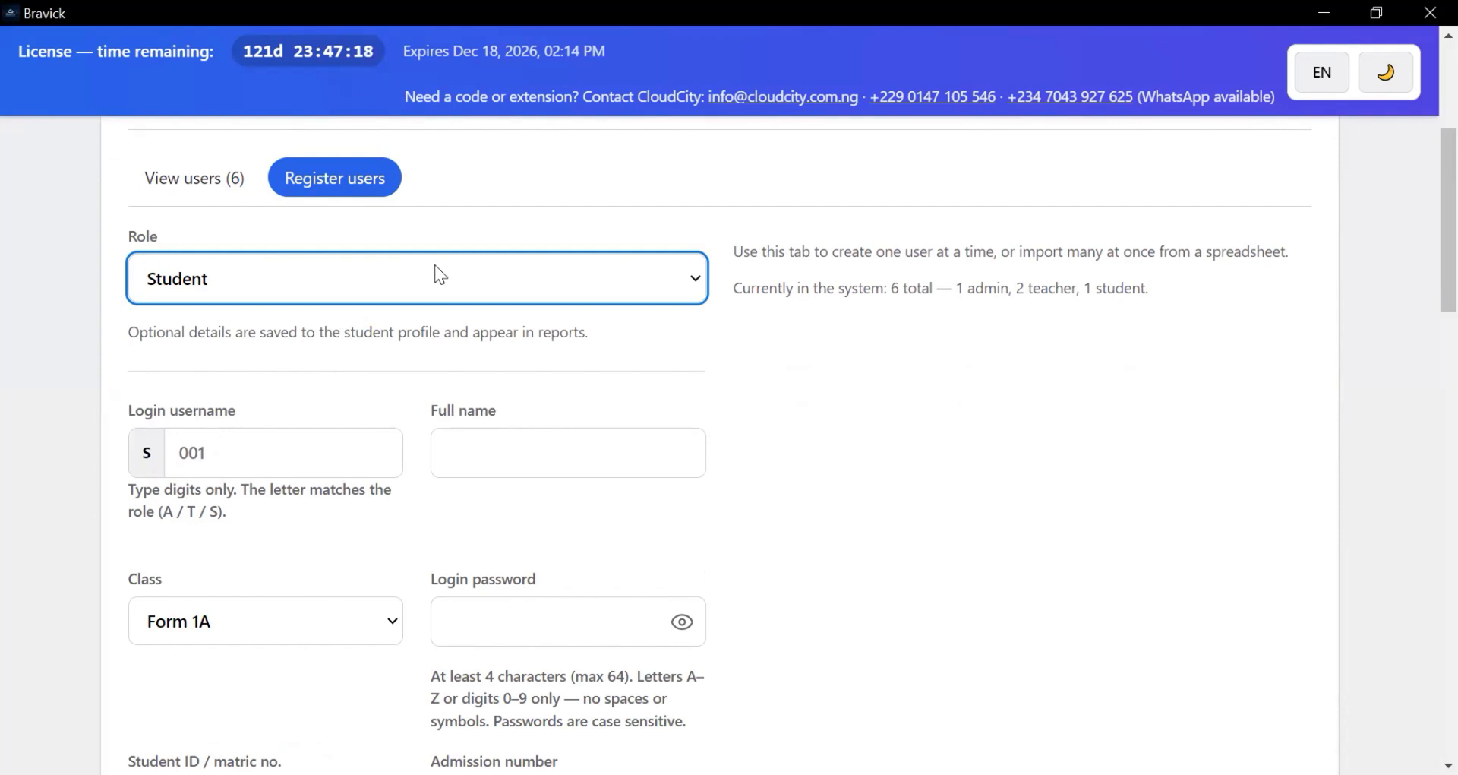
click(539, 279)
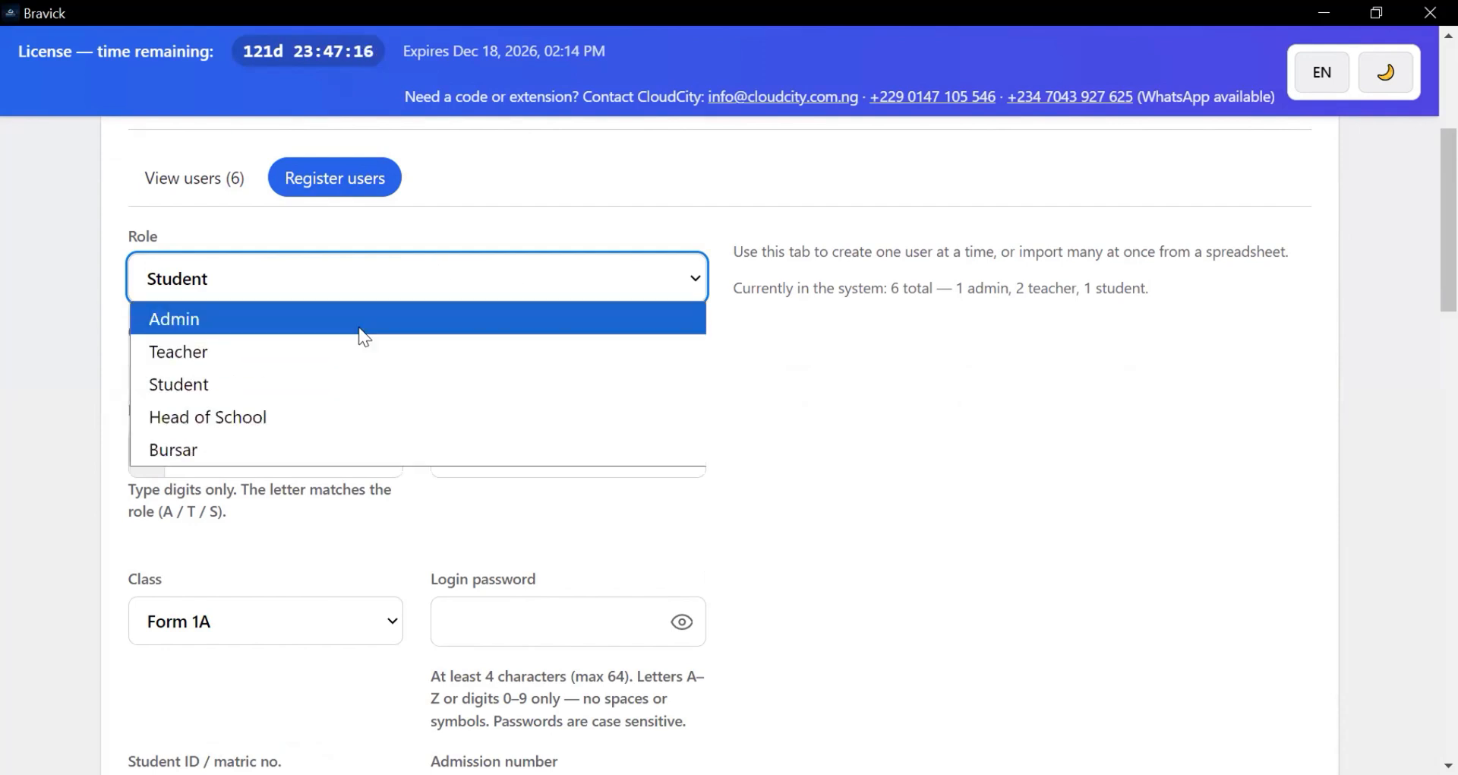
key(Return)
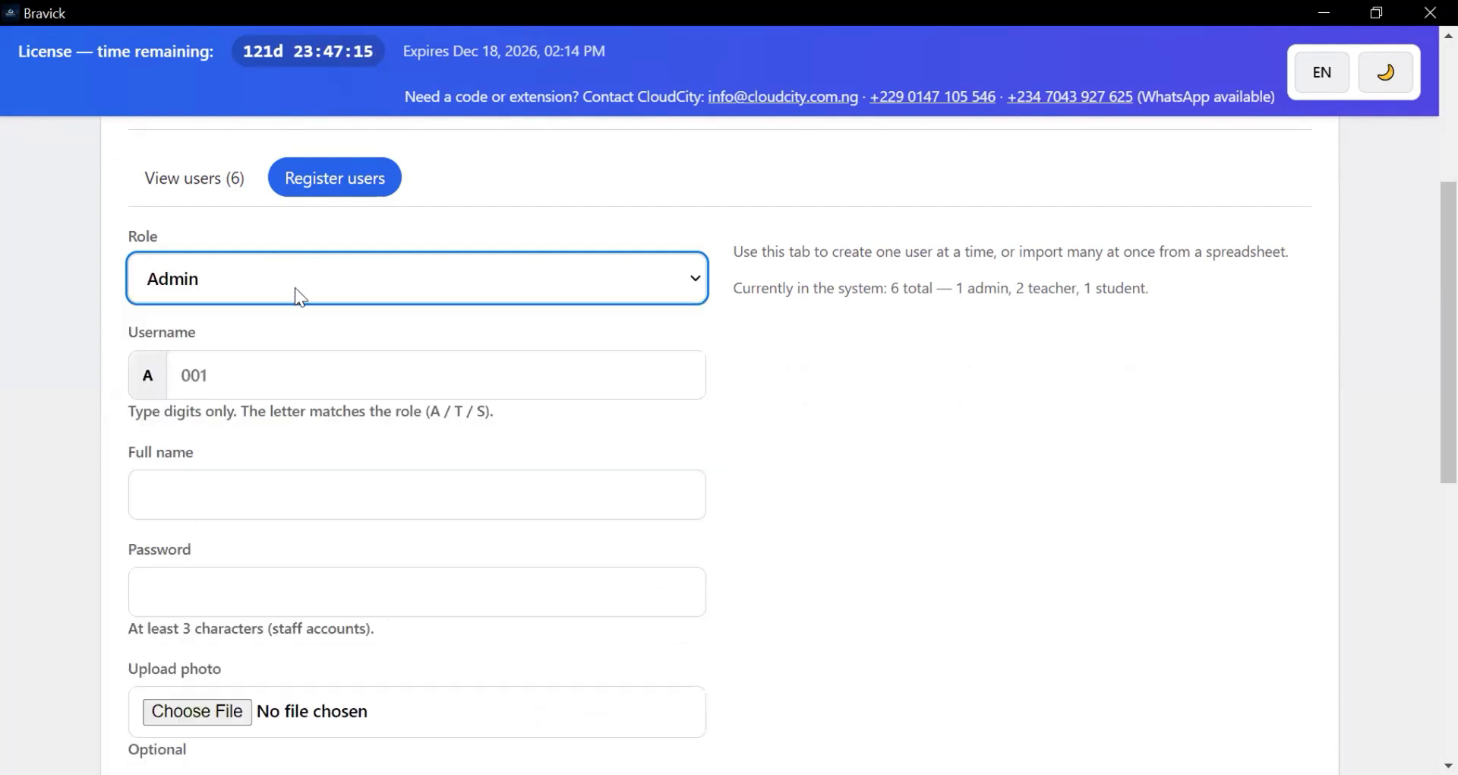
click(328, 272)
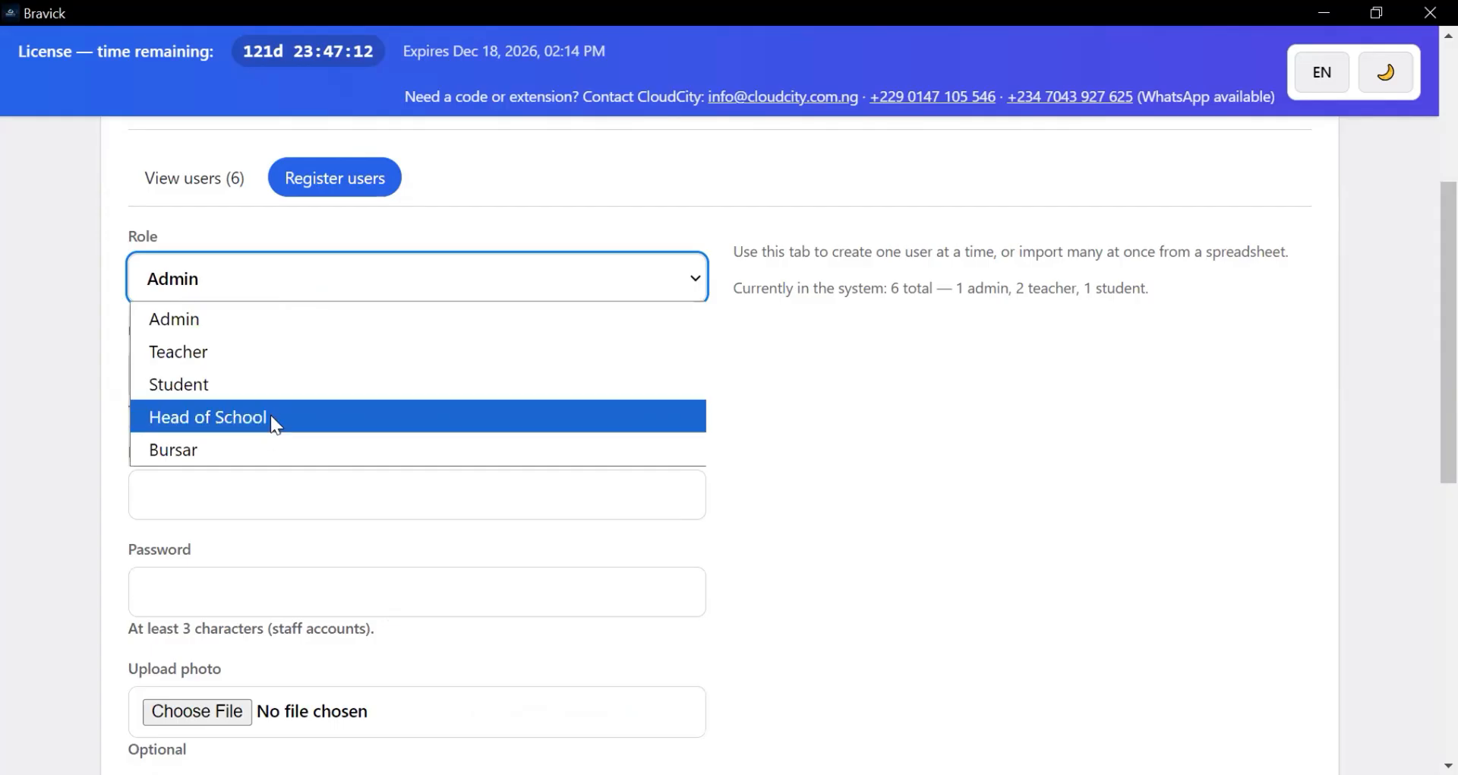
key(Return)
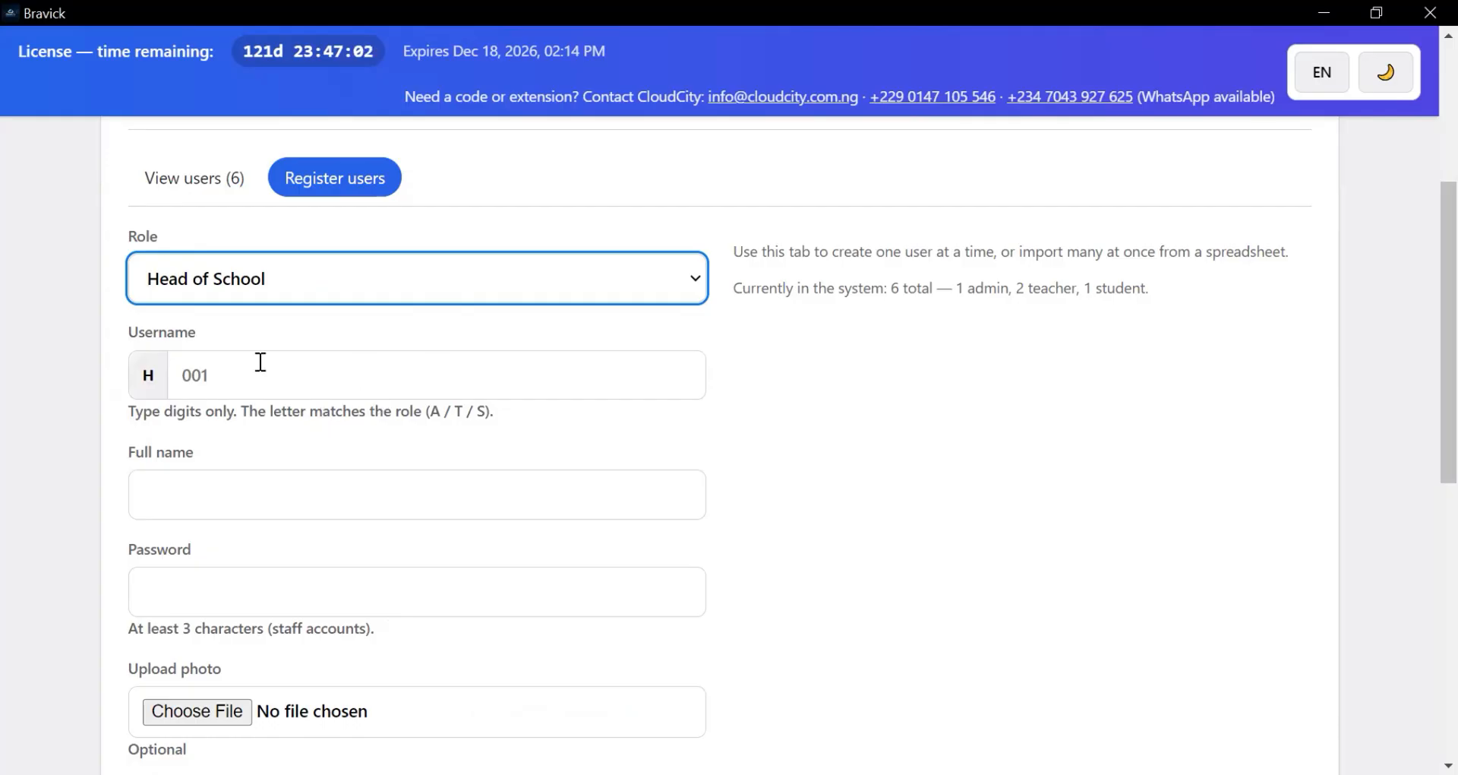
click(695, 293)
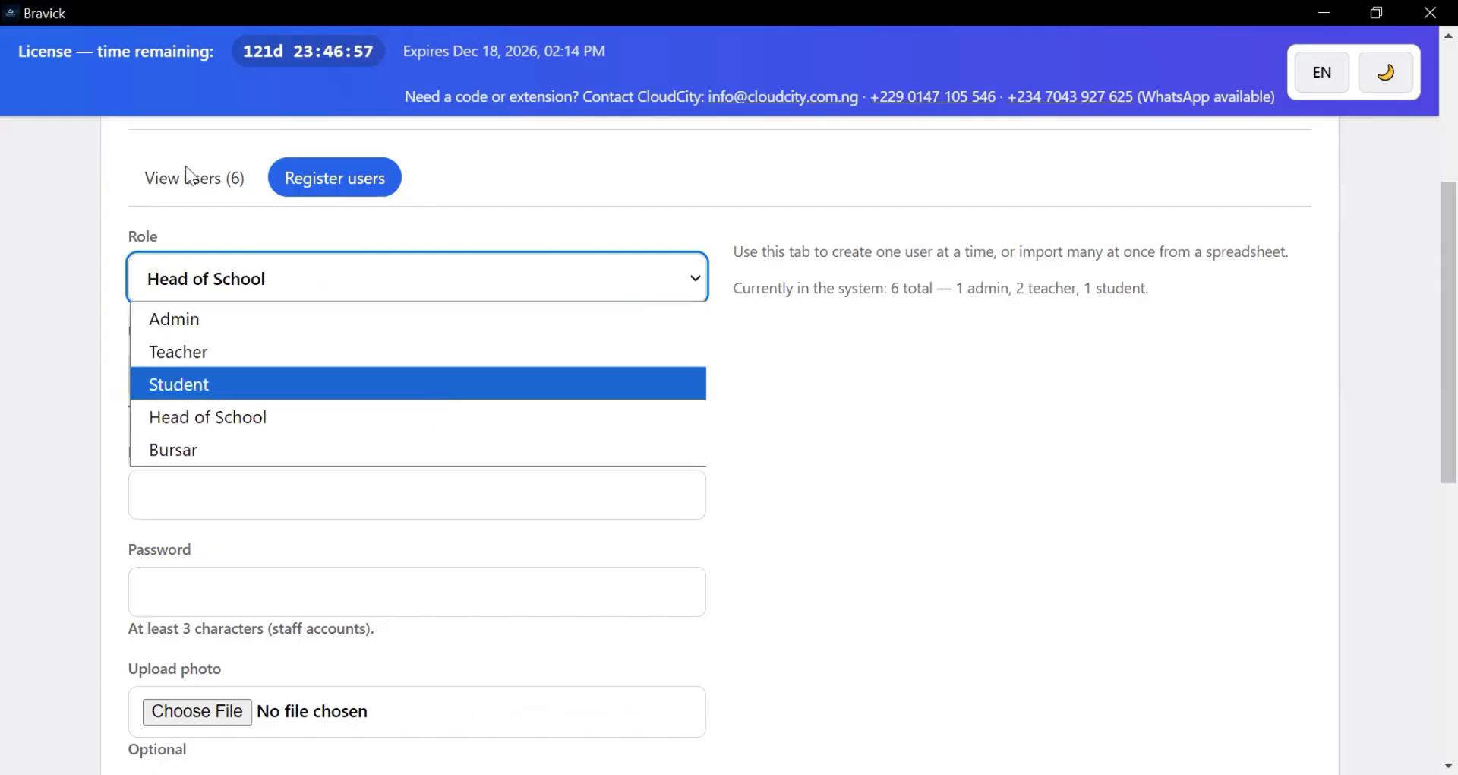
- Filter the existing users list to the Student role; no students show without a class
click(205, 181)
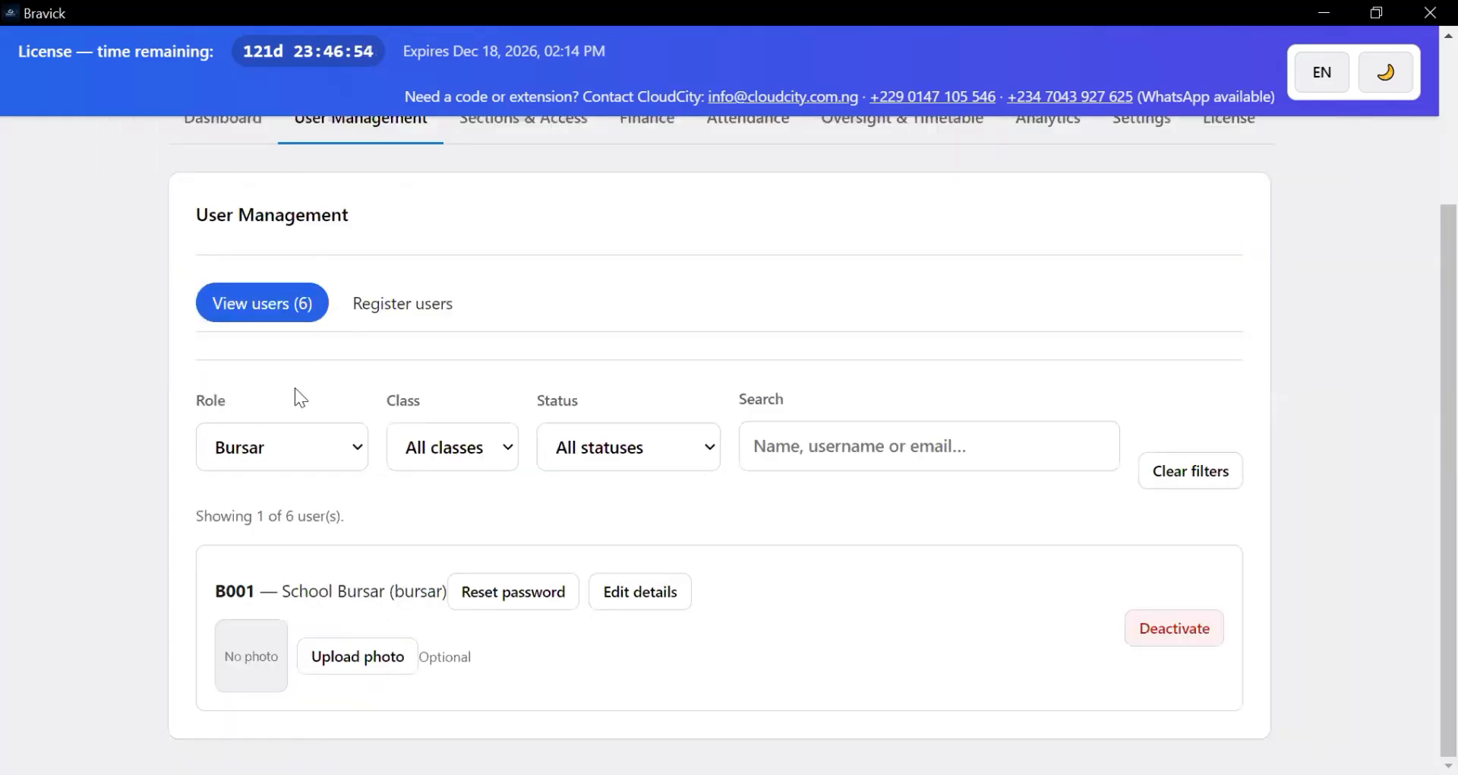
click(337, 462)
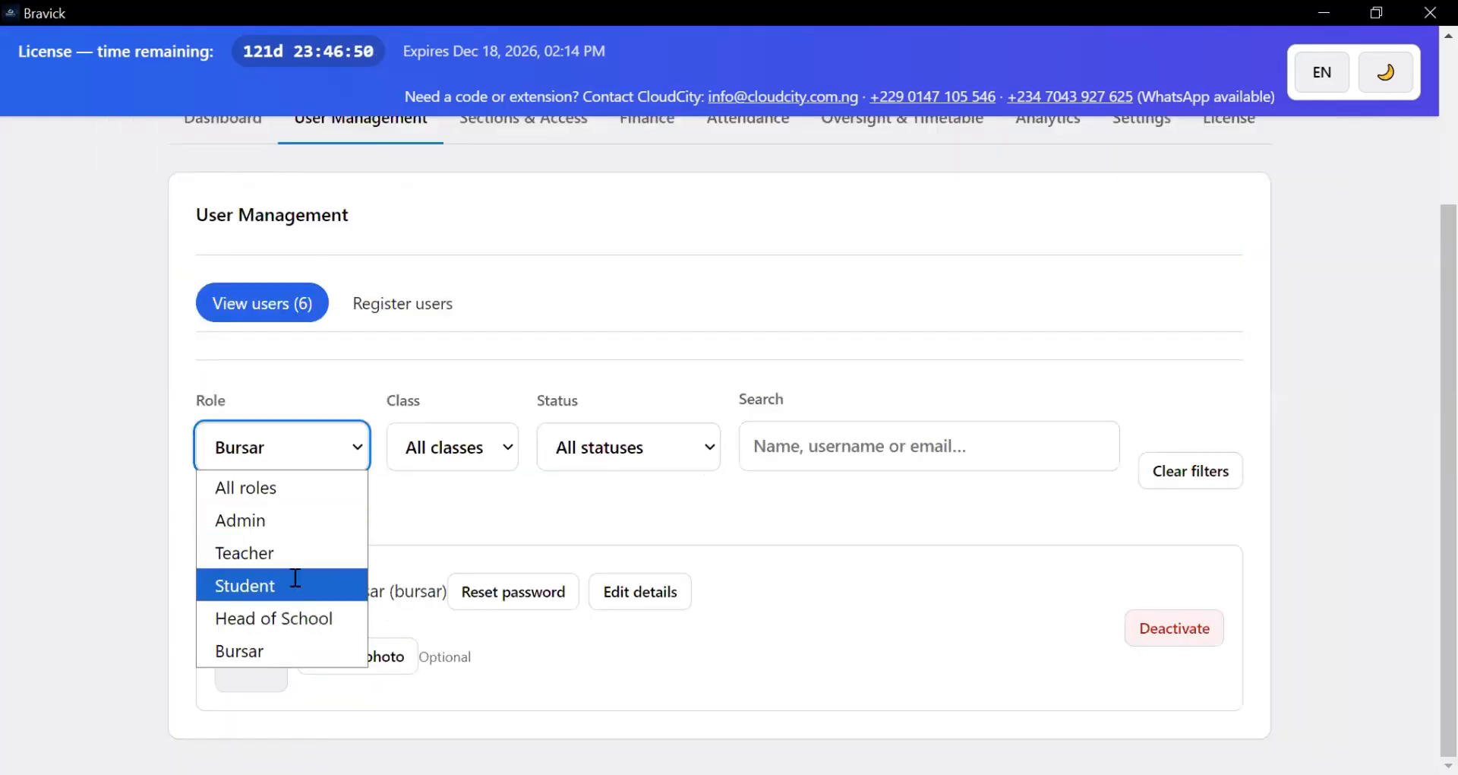
click(296, 584)
scroll(348, 526, down, 1)
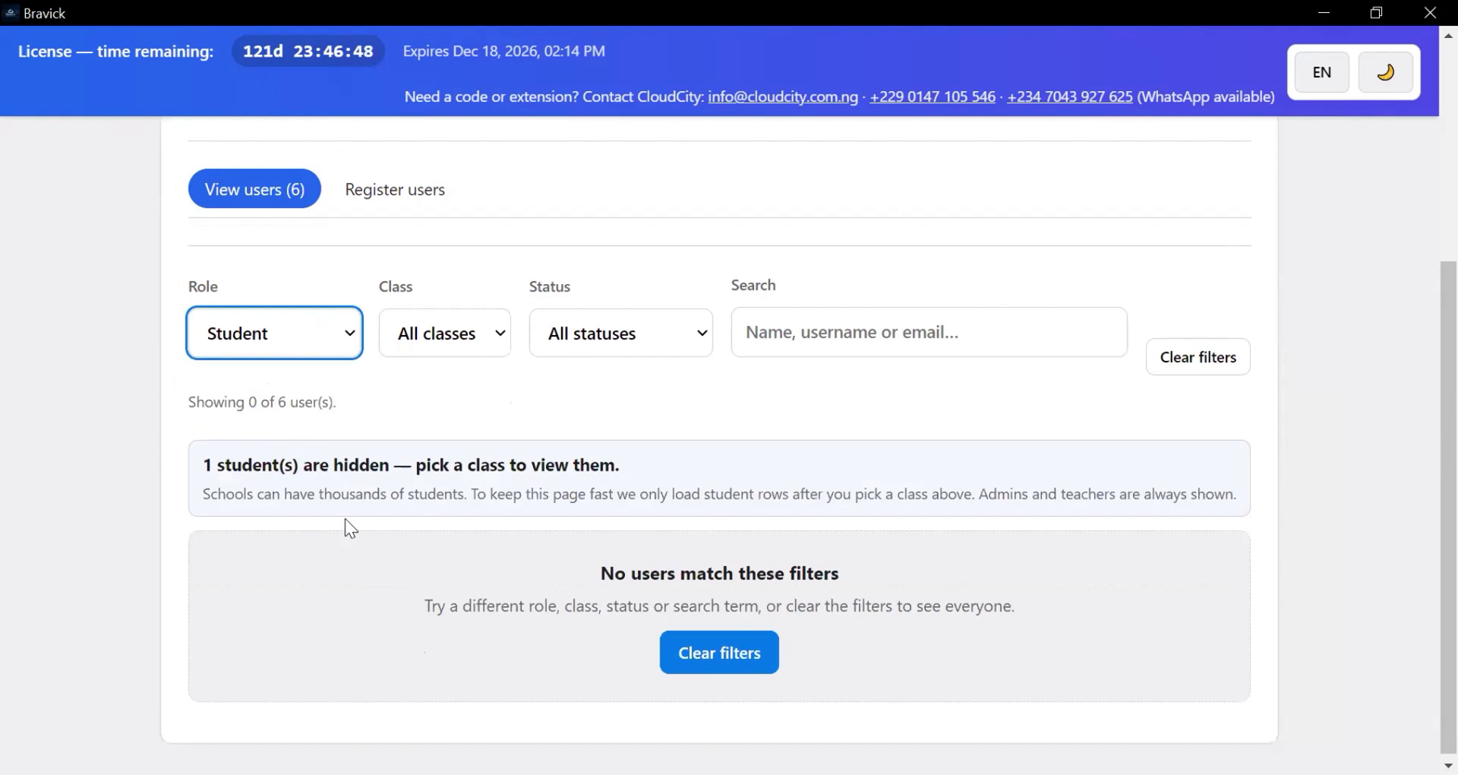
scroll(338, 514, down, 1)
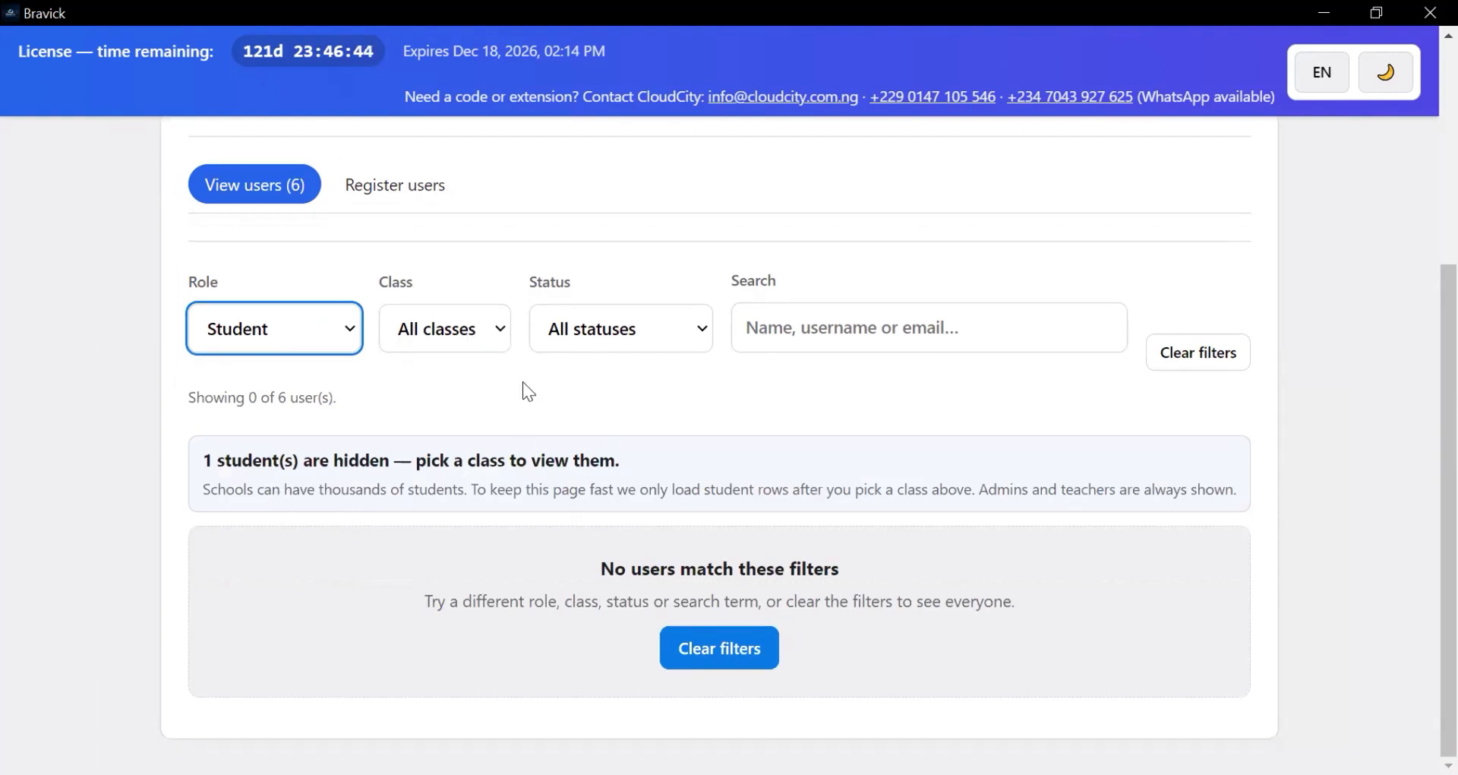
scroll(350, 556, up, 3)
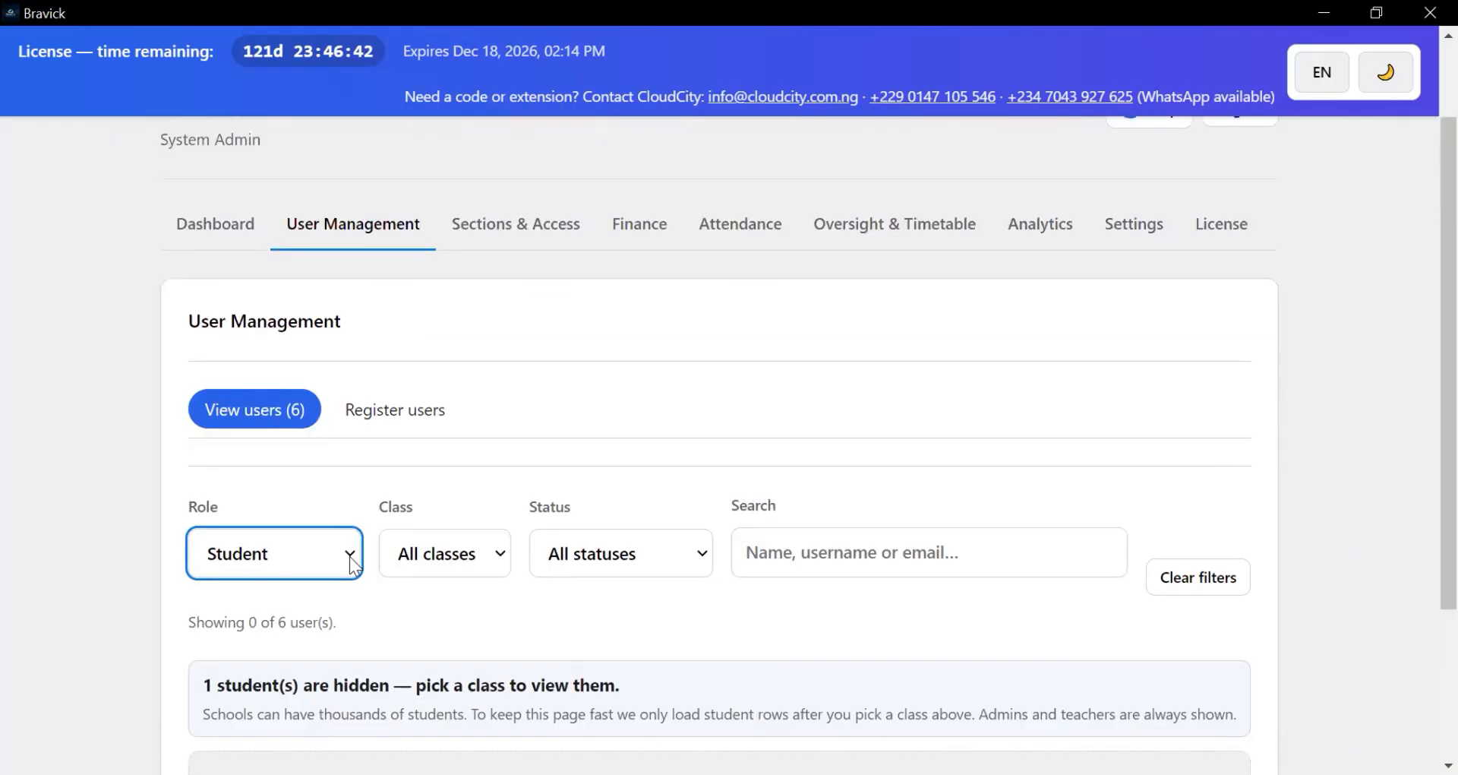
scroll(355, 535, up, 1)
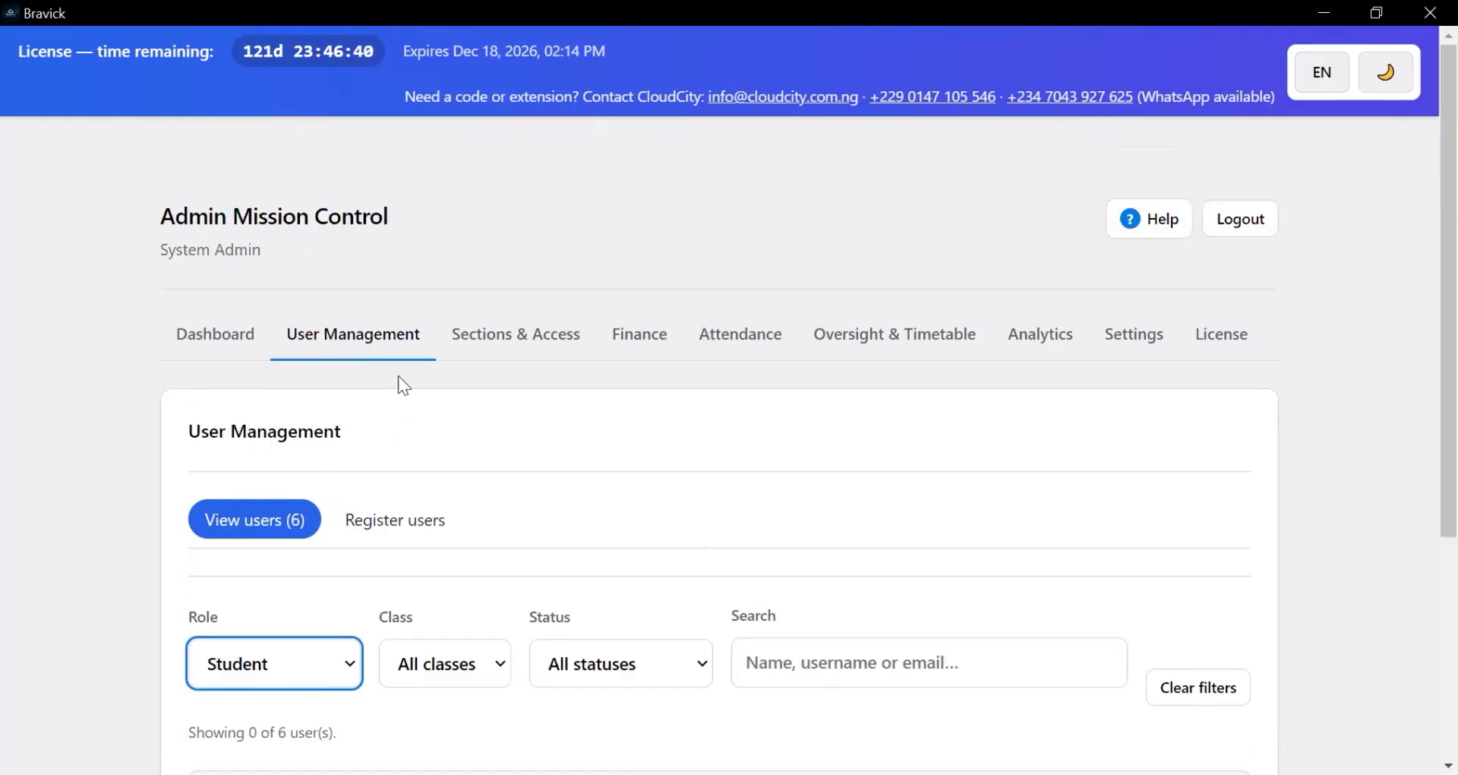
- Start registering a new Student user with login username 001
click(375, 521)
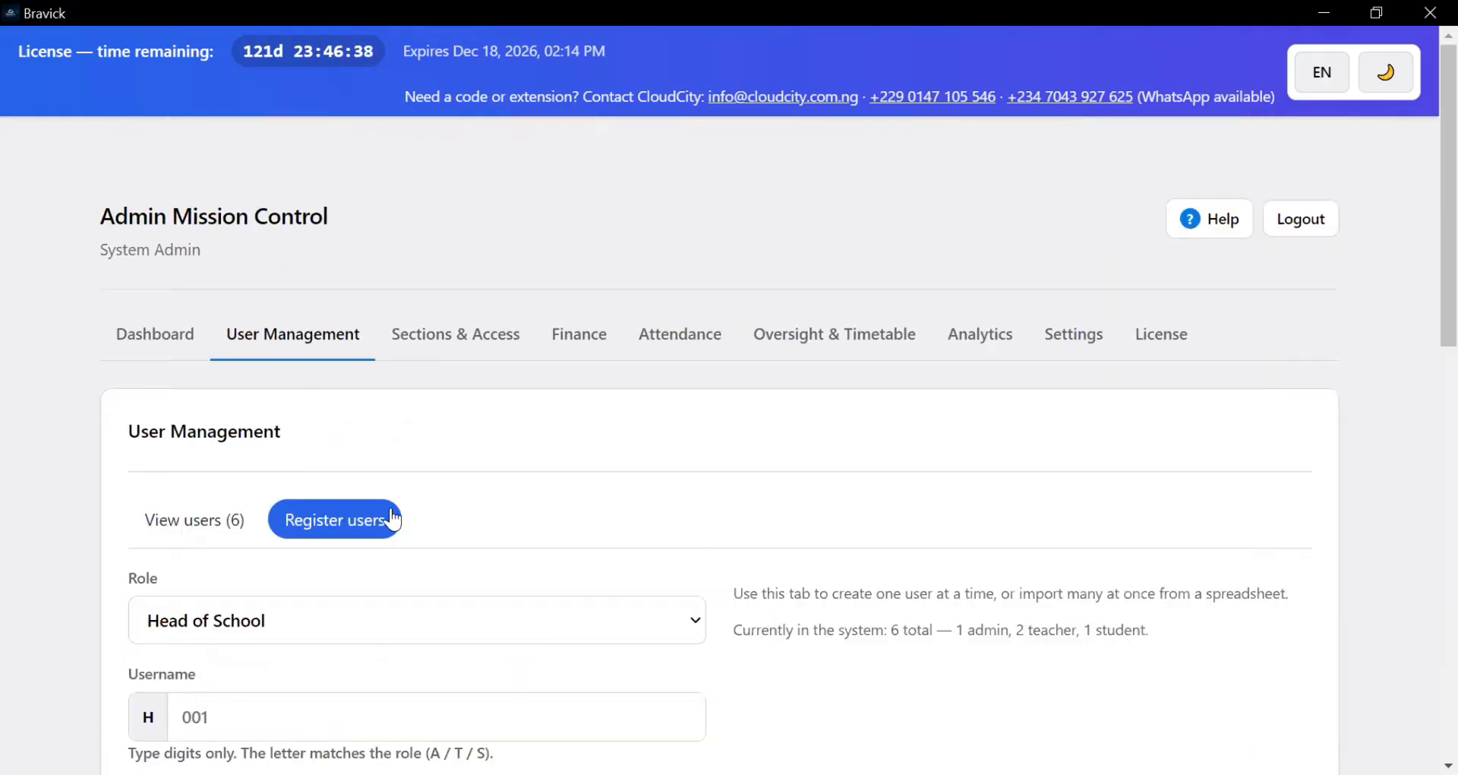
scroll(343, 410, down, 3)
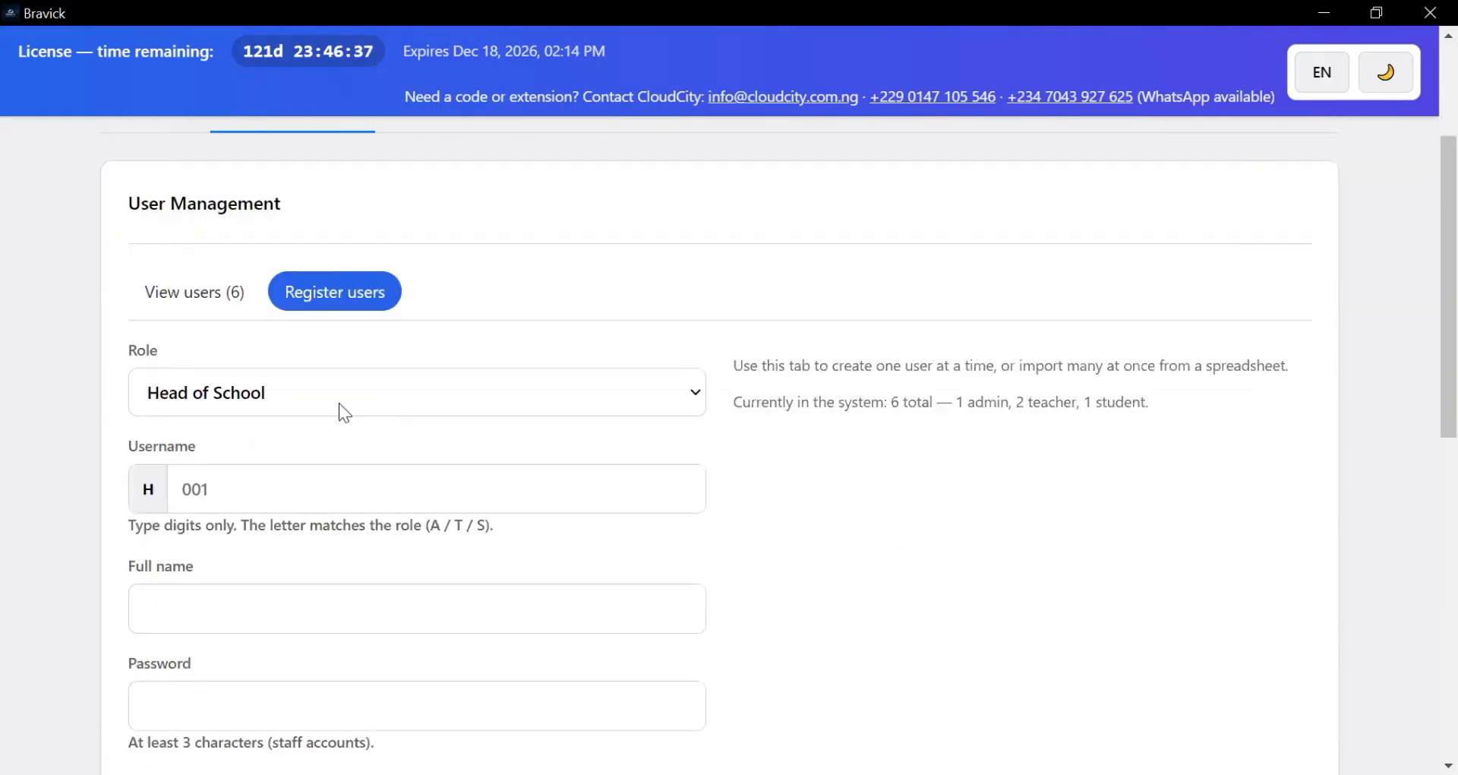
click(275, 392)
click(234, 498)
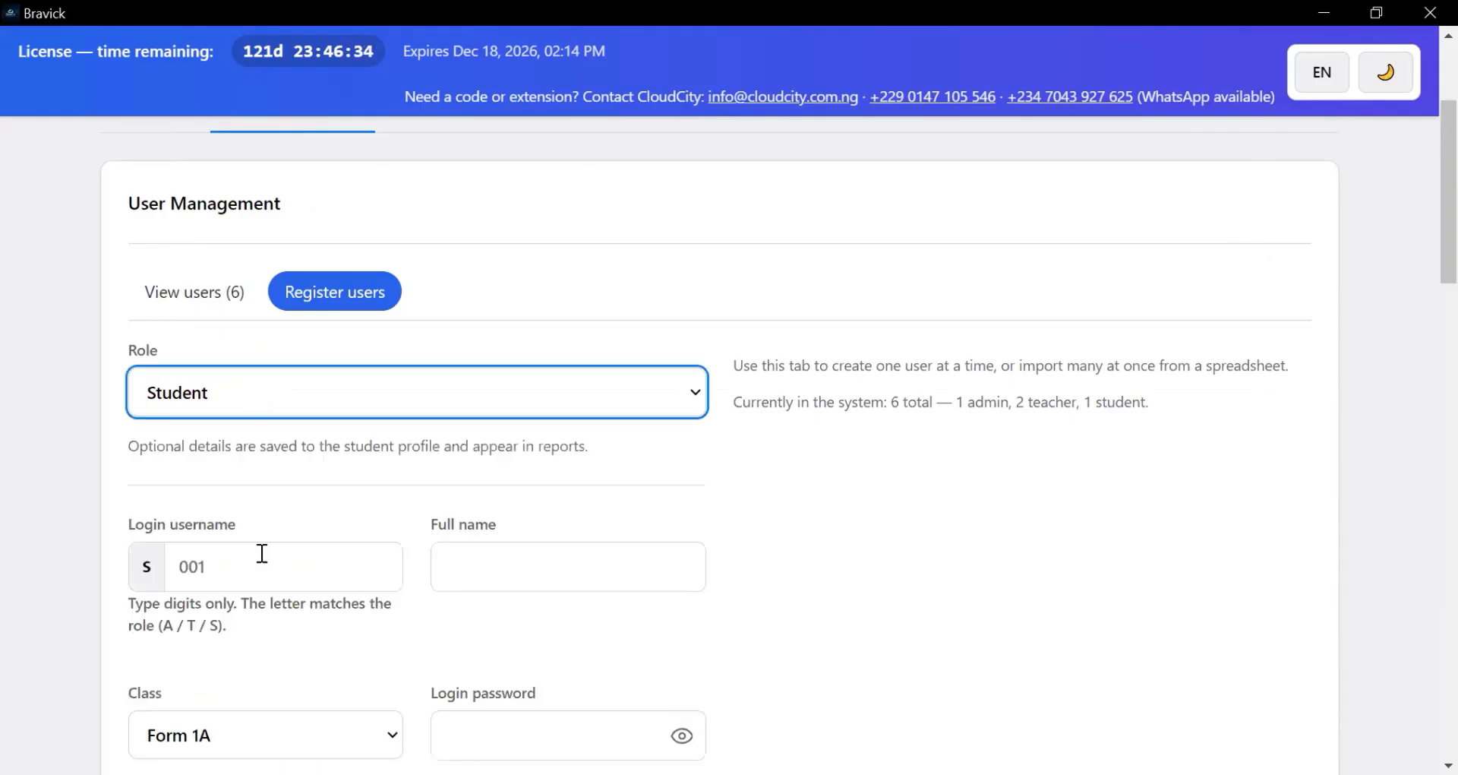
click(262, 566)
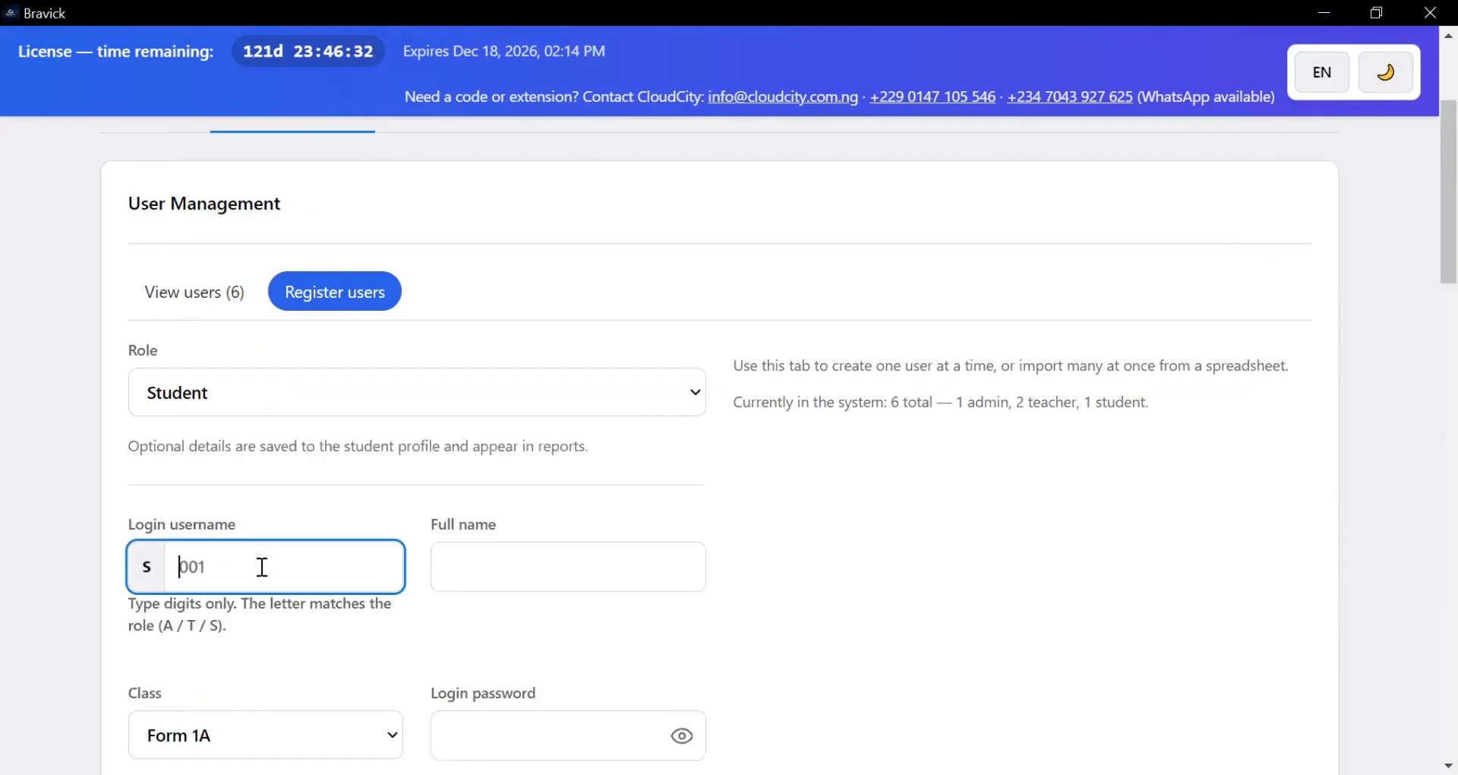
text(001)
- Enter the student's full name, place them in Grade 1, and set a six-character password
click(506, 583)
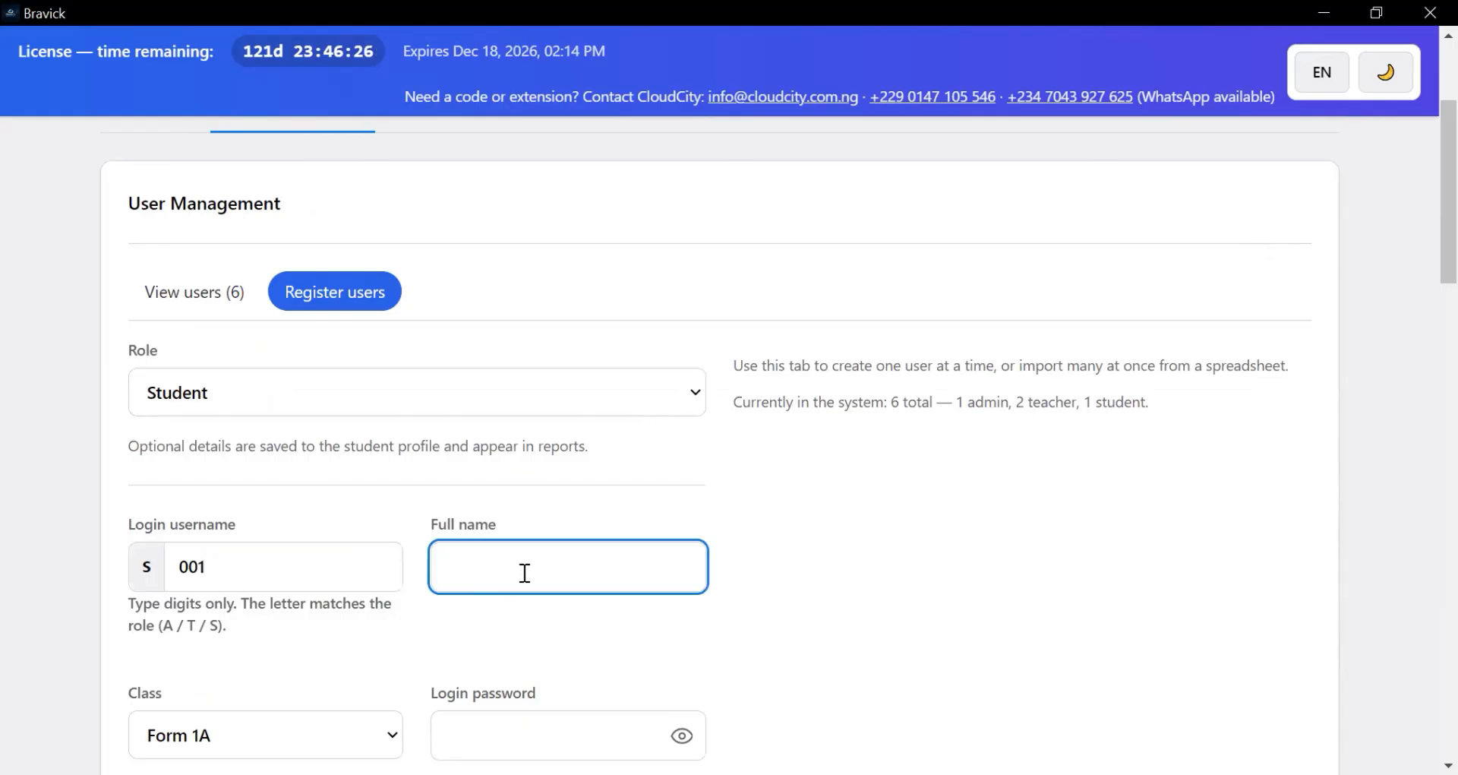
scroll(456, 562, down, 5)
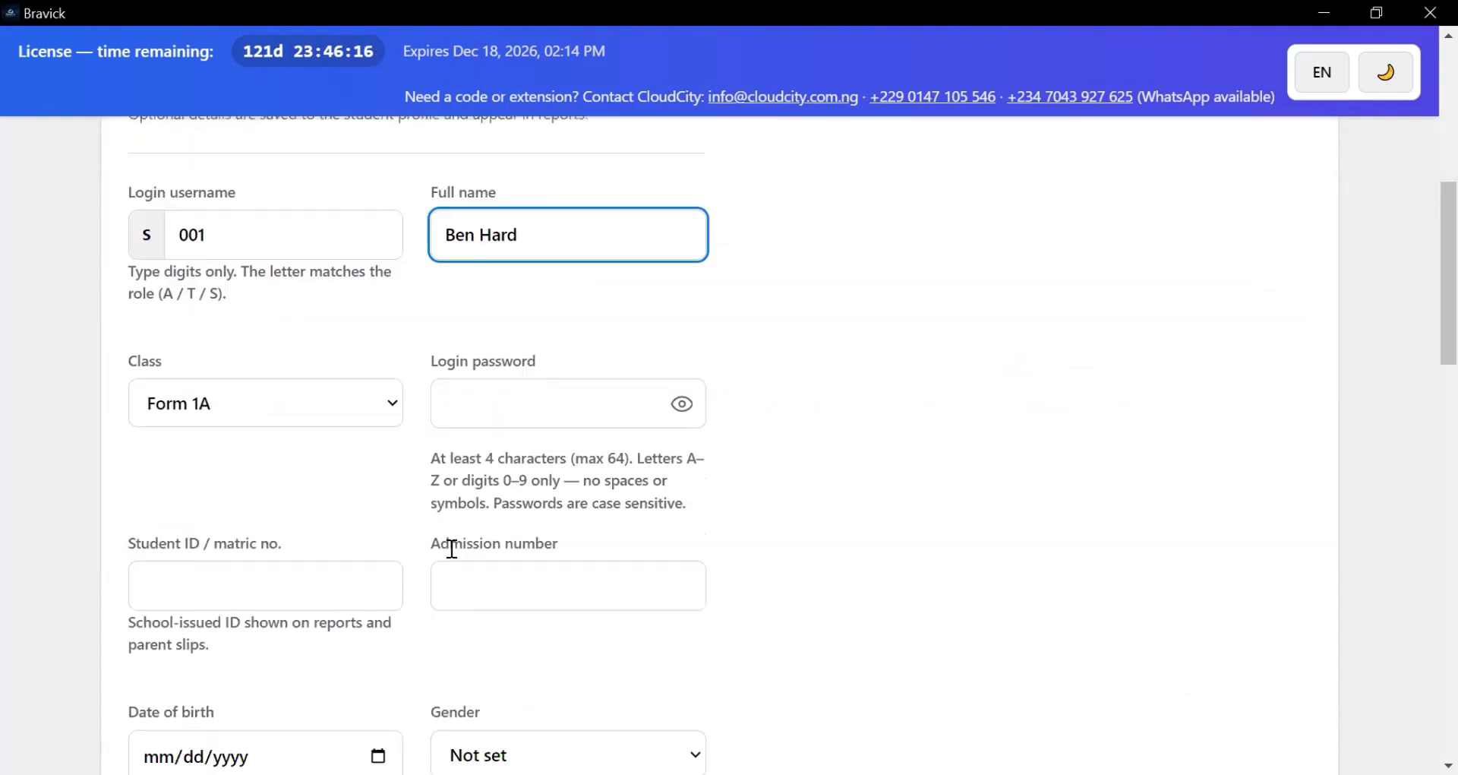
click(335, 389)
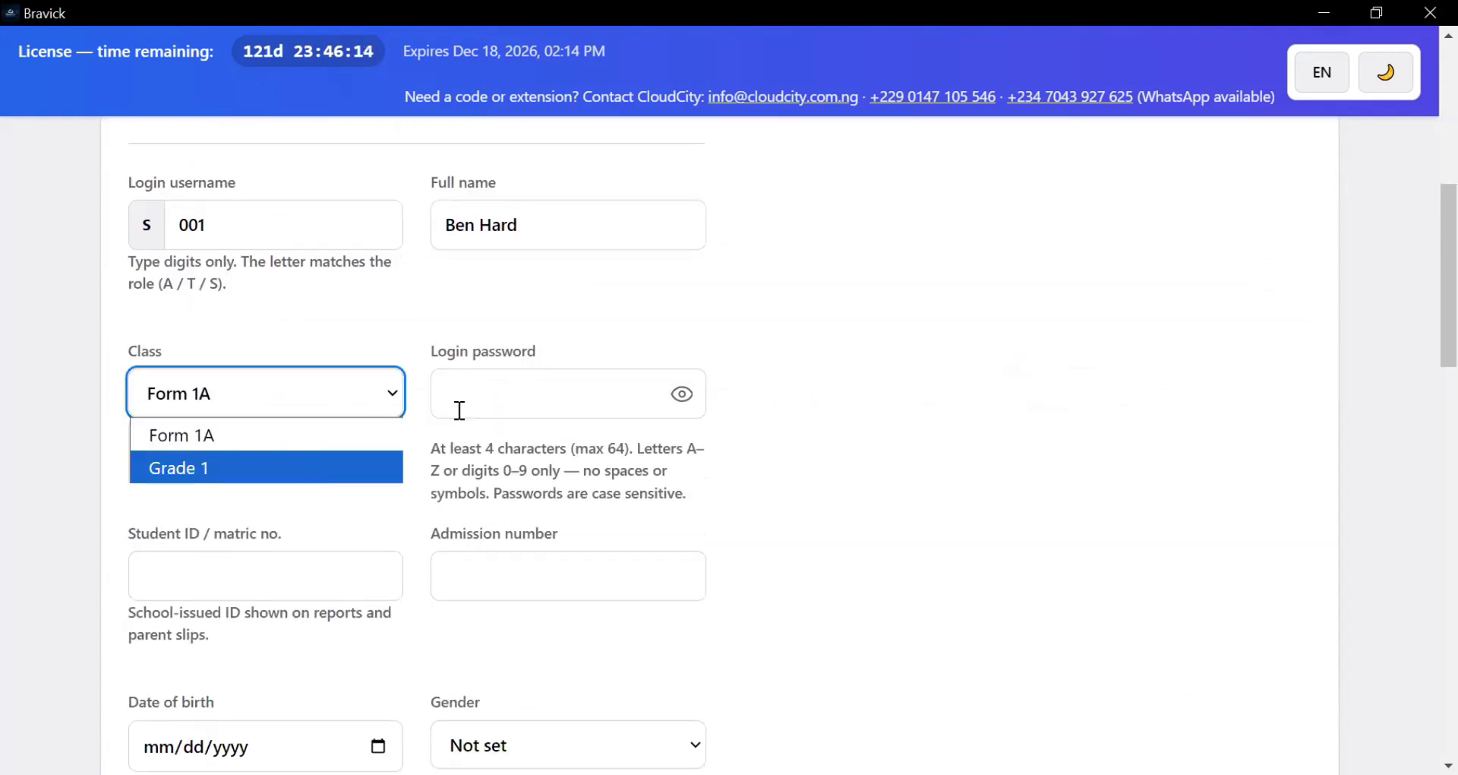
click(494, 407)
click(513, 404)
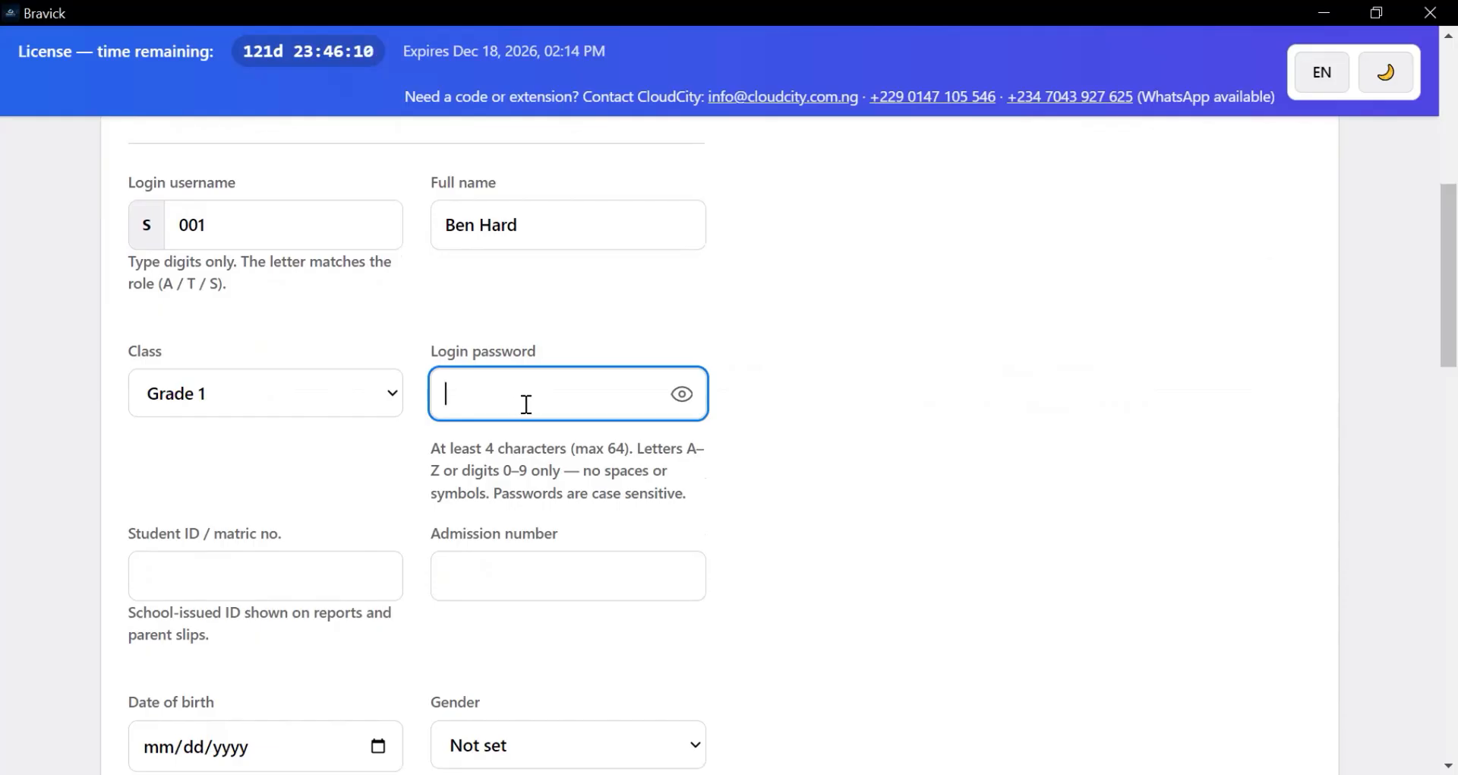
text(••••••)
scroll(433, 507, down, 1)
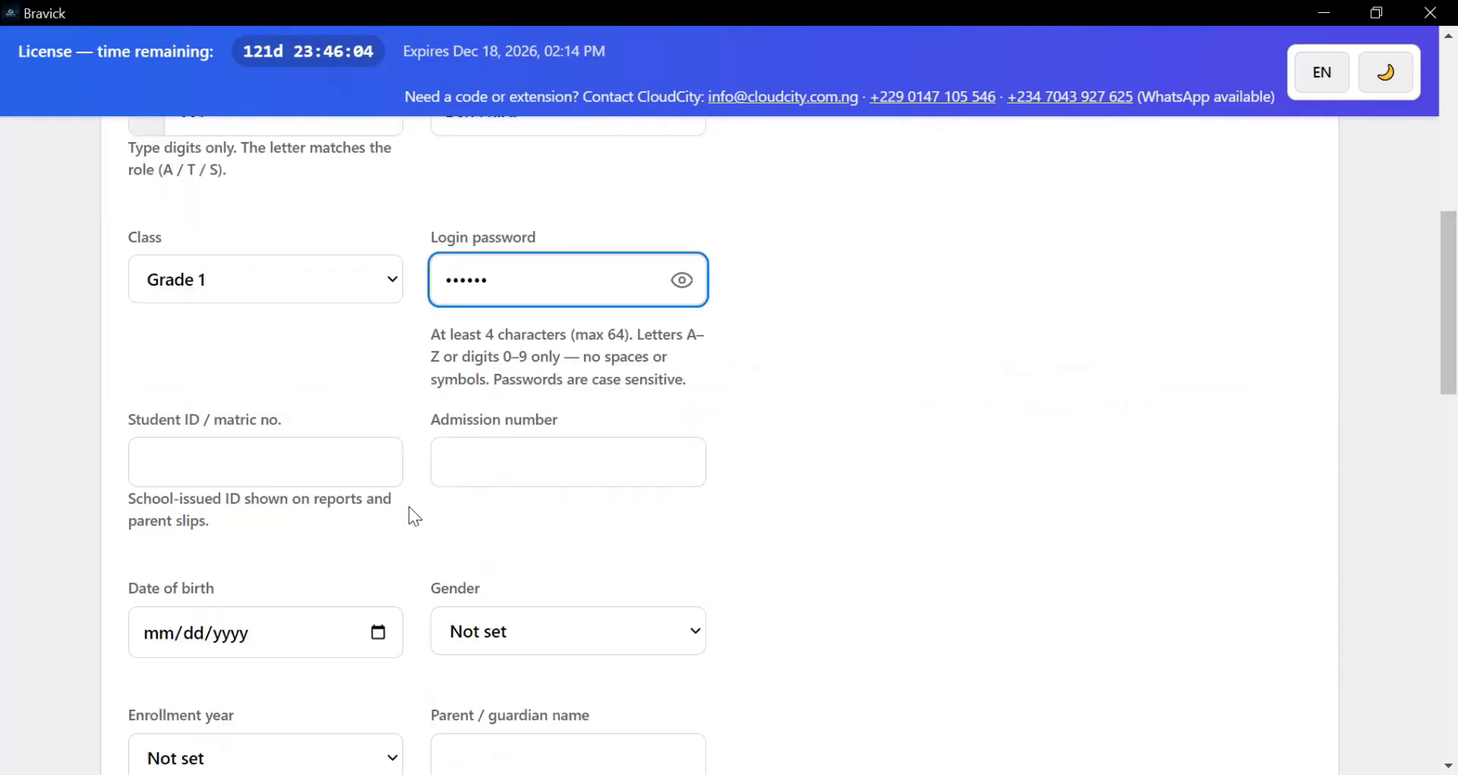
scroll(511, 503, down, 3)
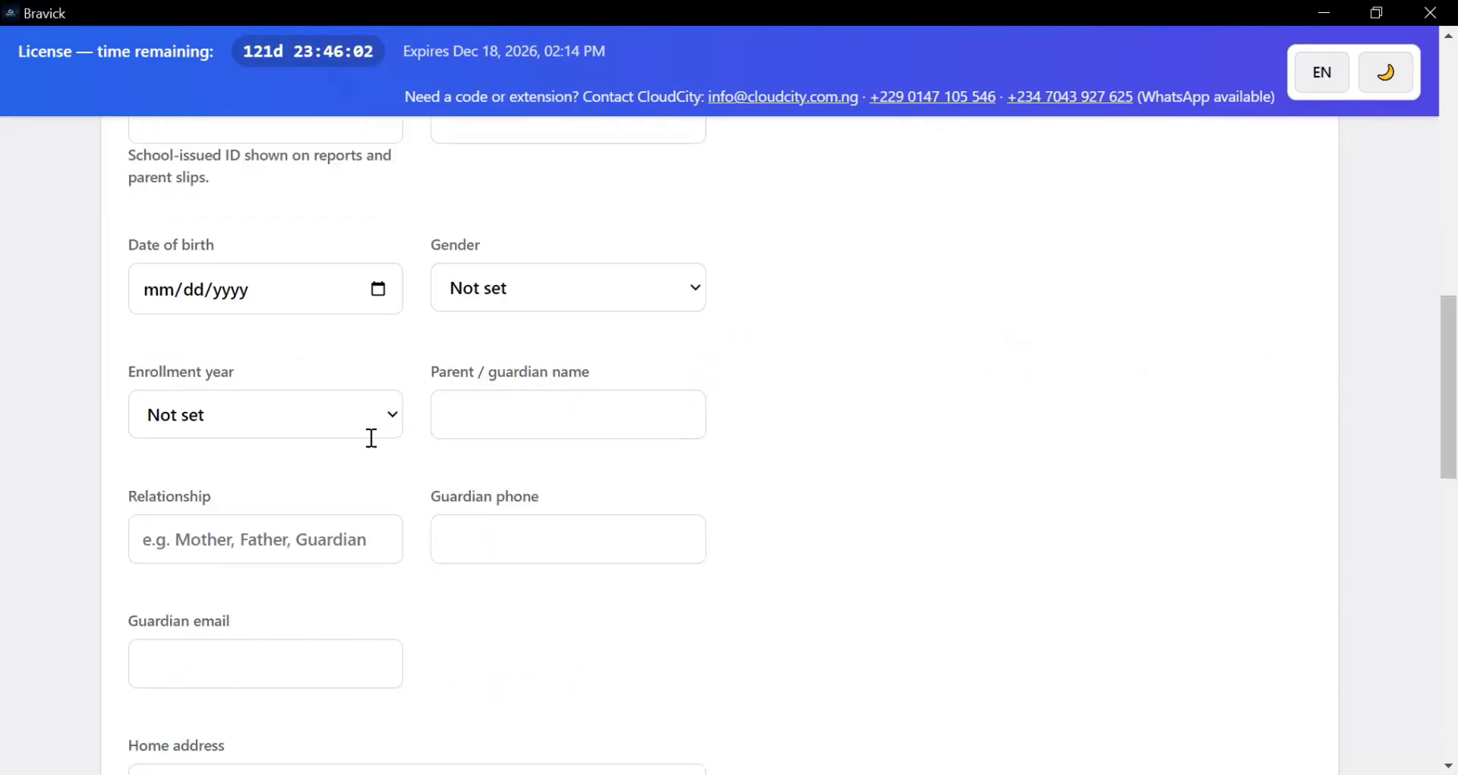
scroll(371, 436, down, 5)
scroll(372, 436, down, 1)
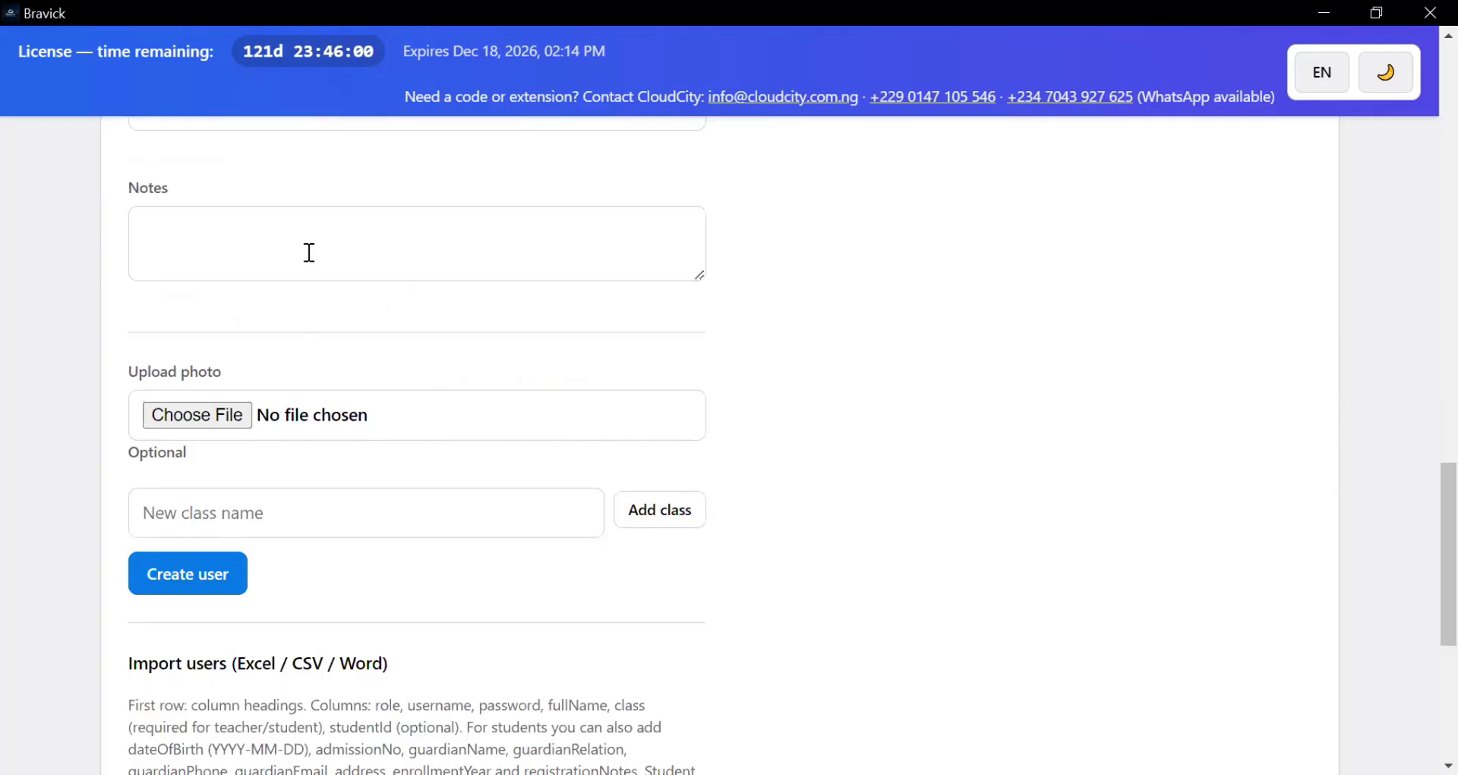
- Try creating the student account and find username 001 is already taken
click(190, 575)
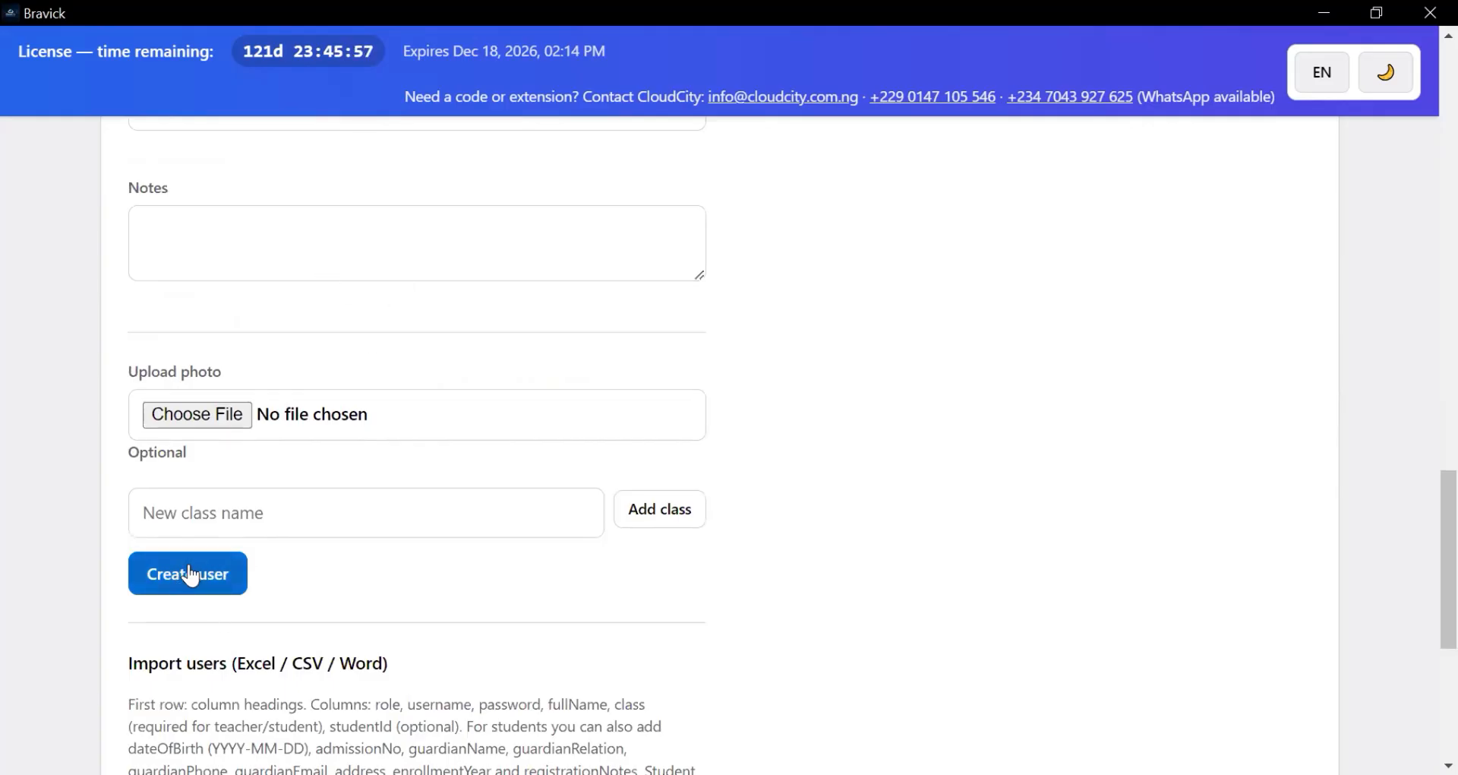
scroll(376, 543, up, 5)
scroll(400, 559, up, 15)
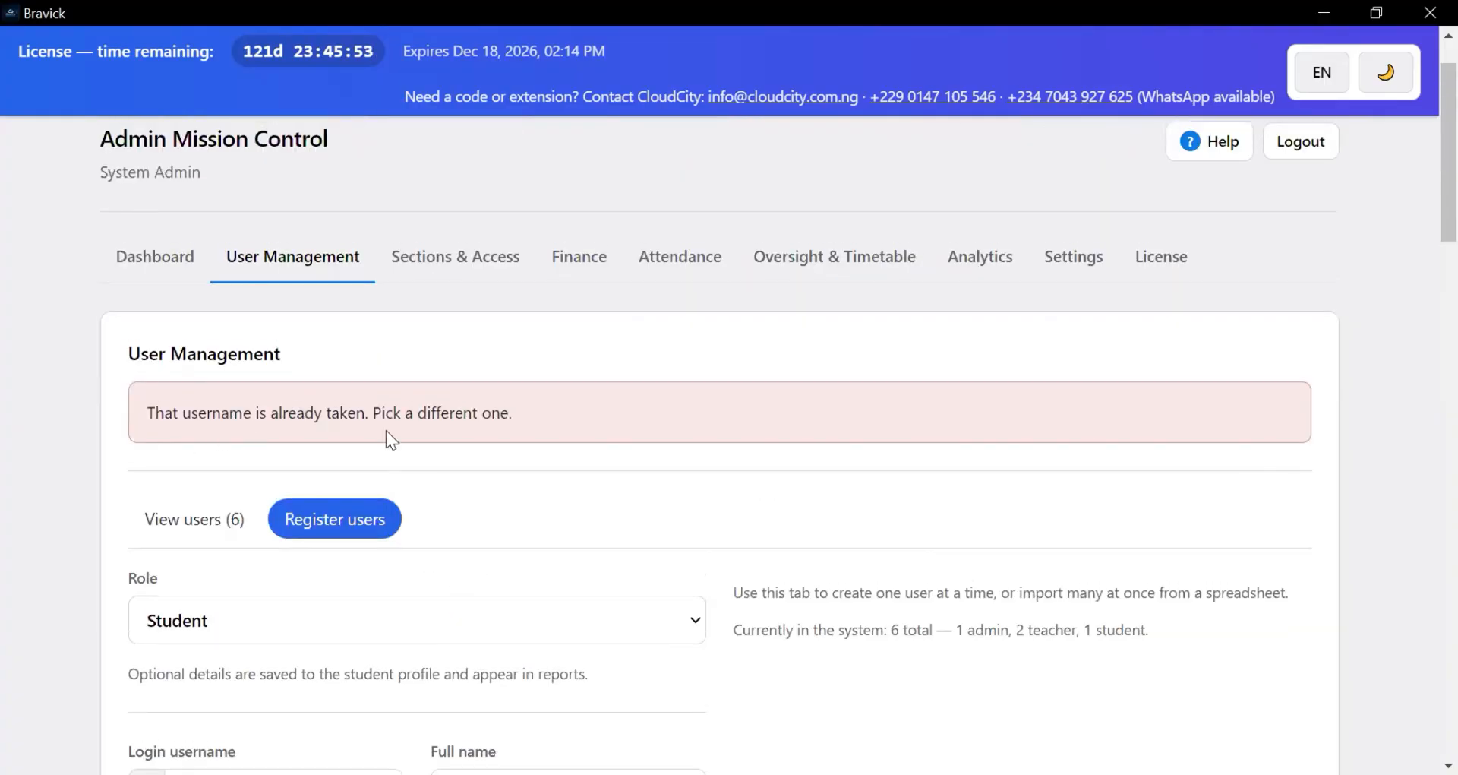
scroll(408, 453, down, 3)
scroll(319, 464, up, 3)
scroll(613, 456, down, 1)
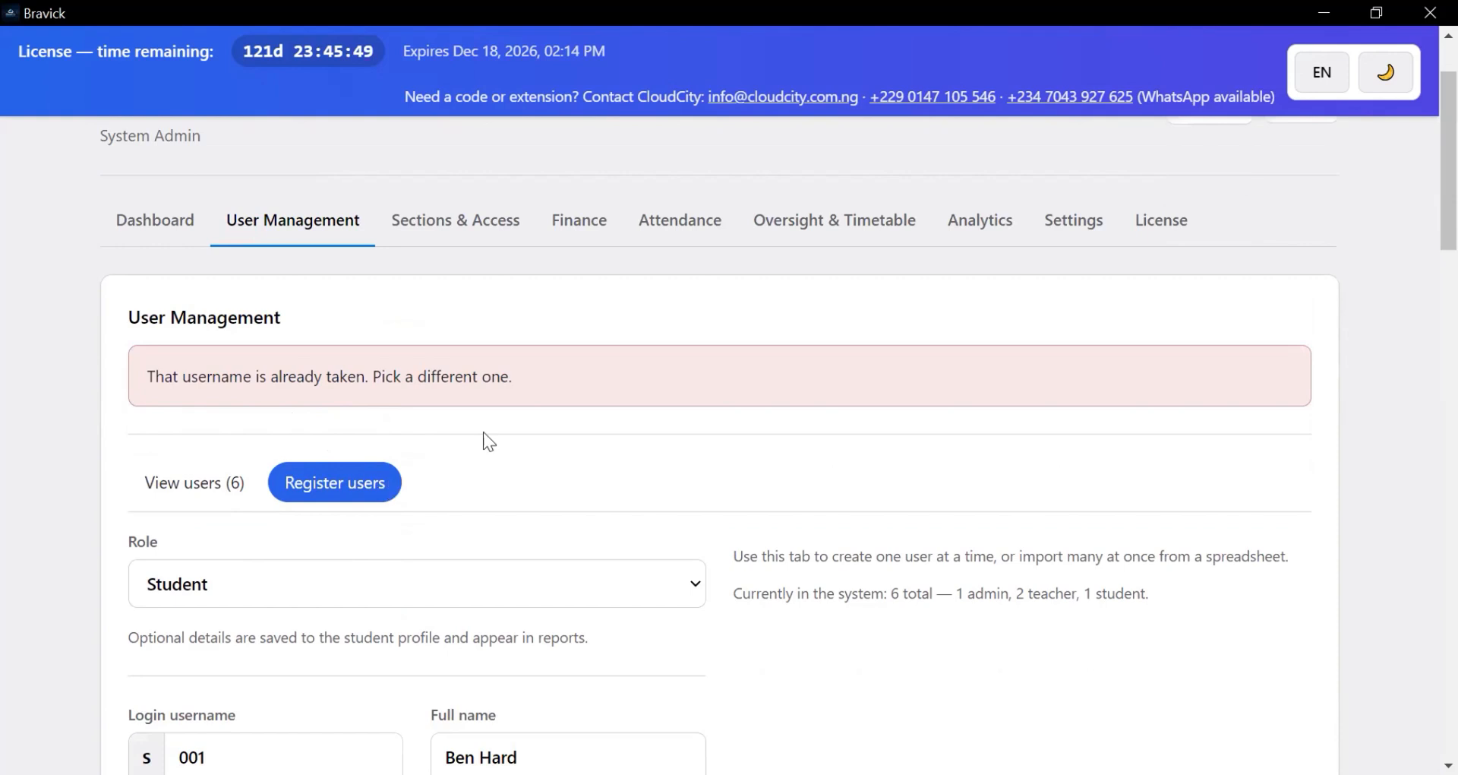
scroll(368, 456, down, 3)
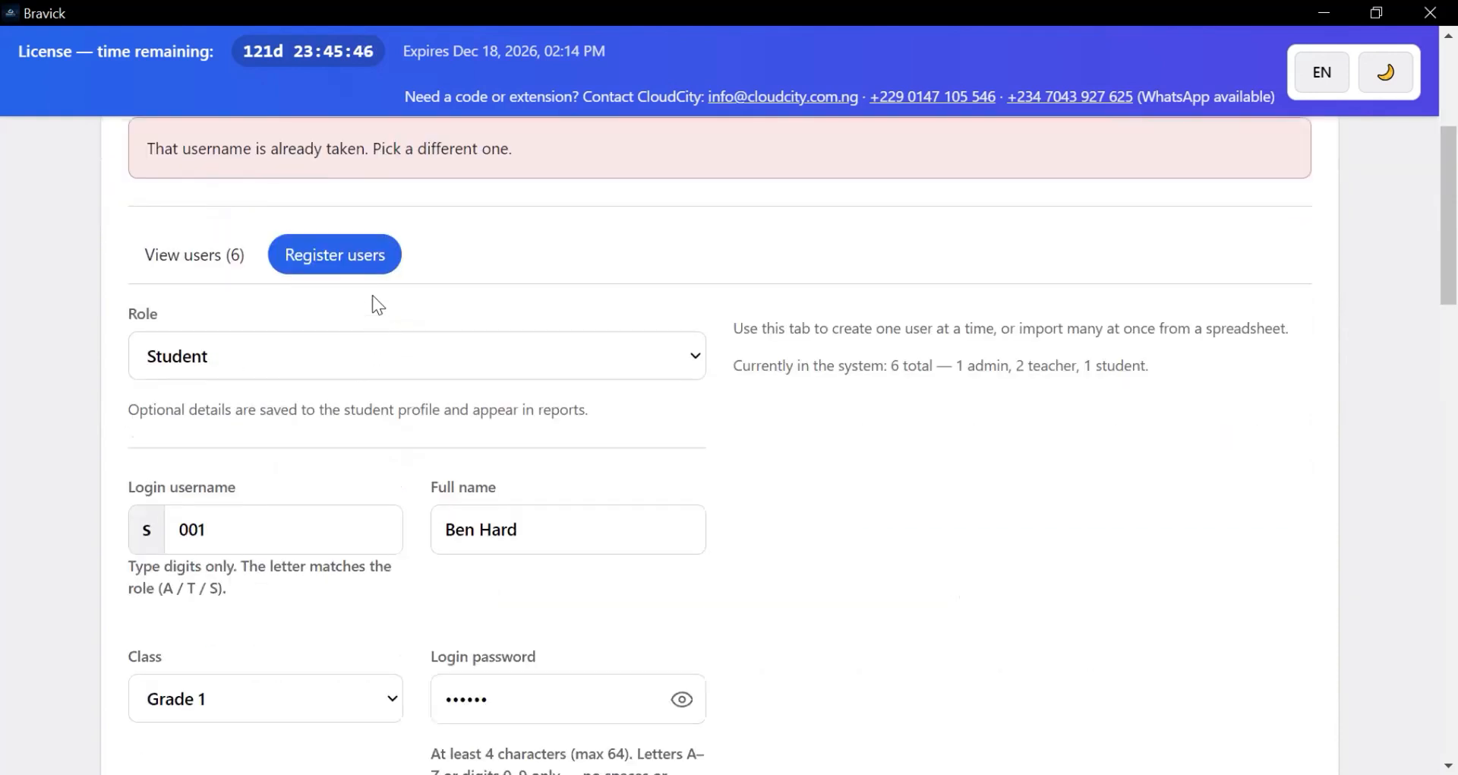
scroll(197, 380, up, 3)
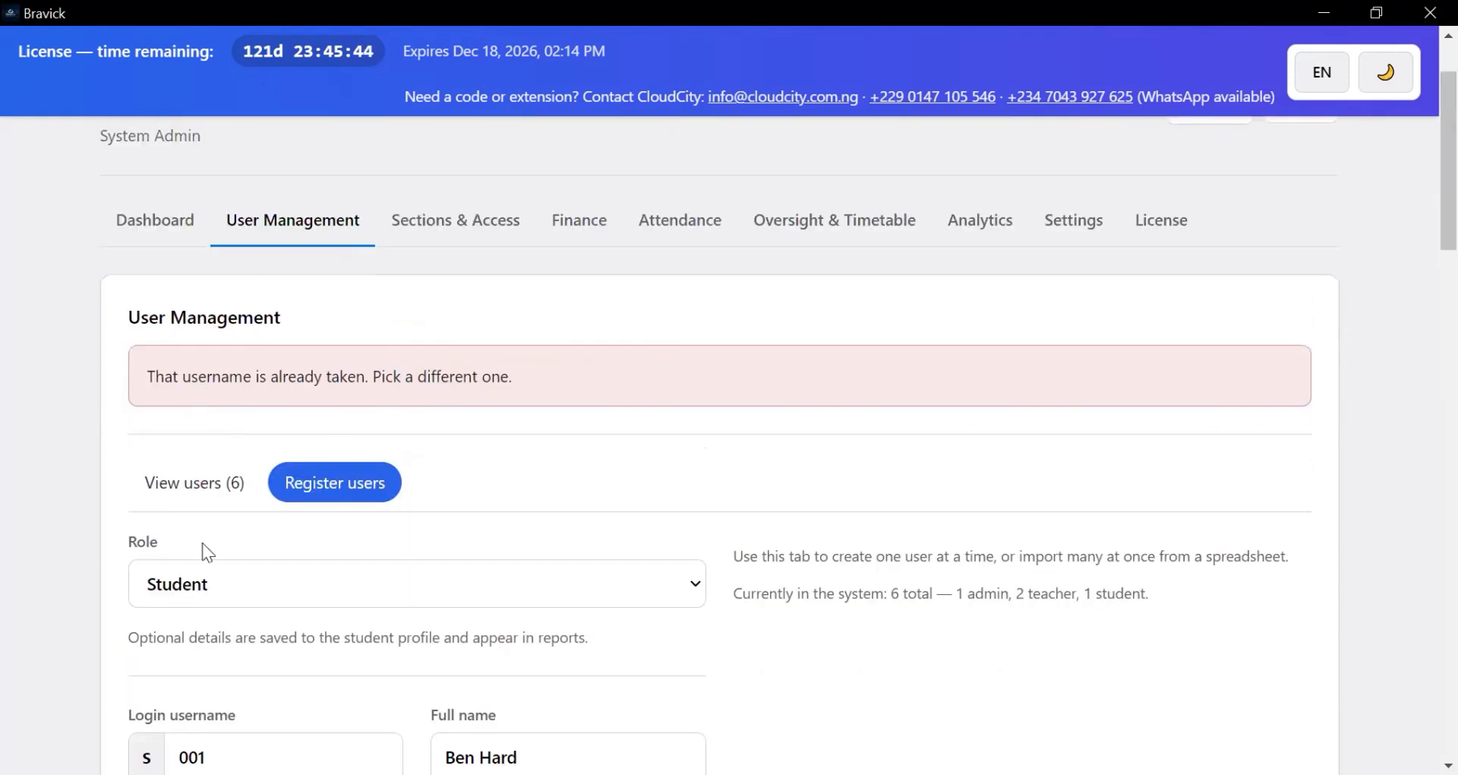
scroll(228, 541, down, 2)
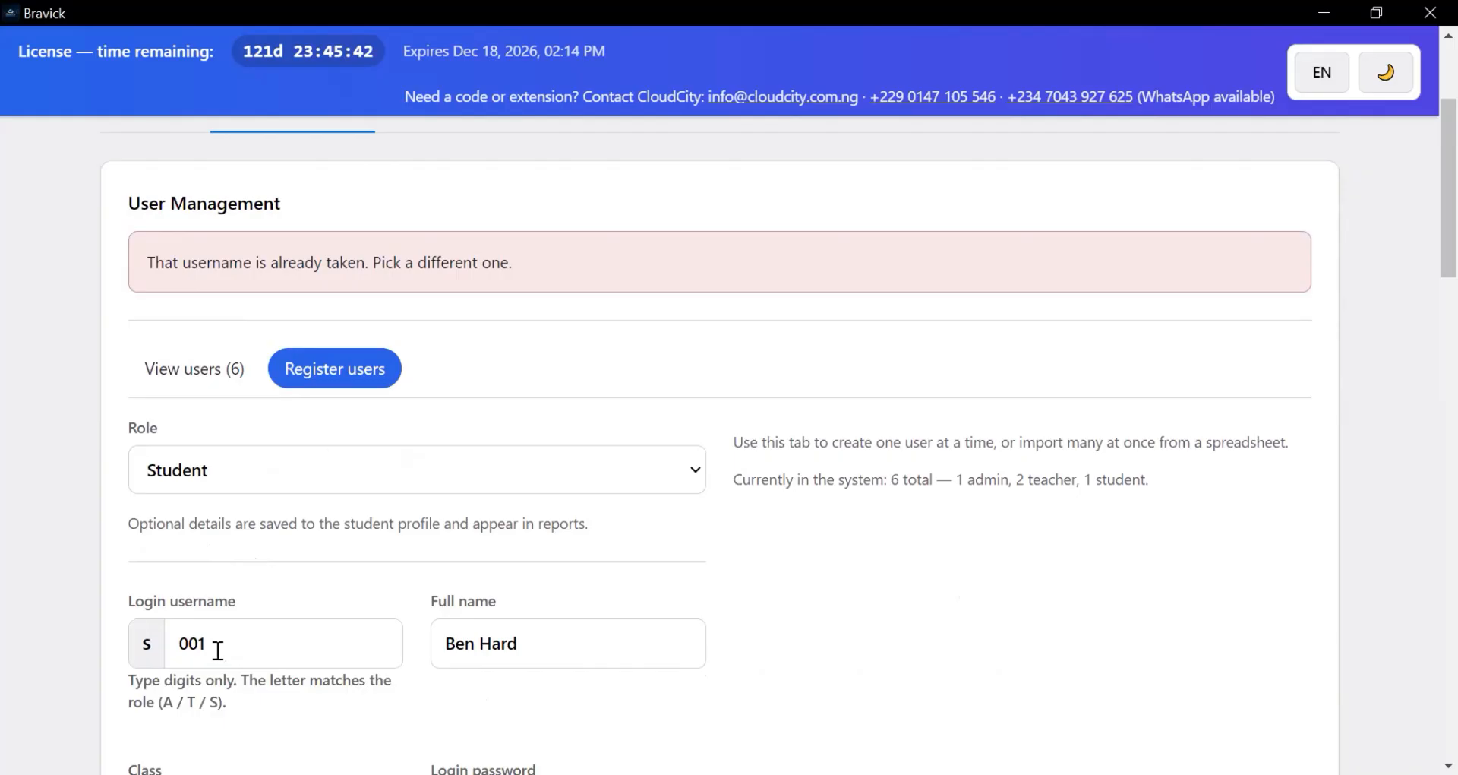
- Change the username to 003, create the Grade 1 student account, and dismiss the confirmation
click(258, 641)
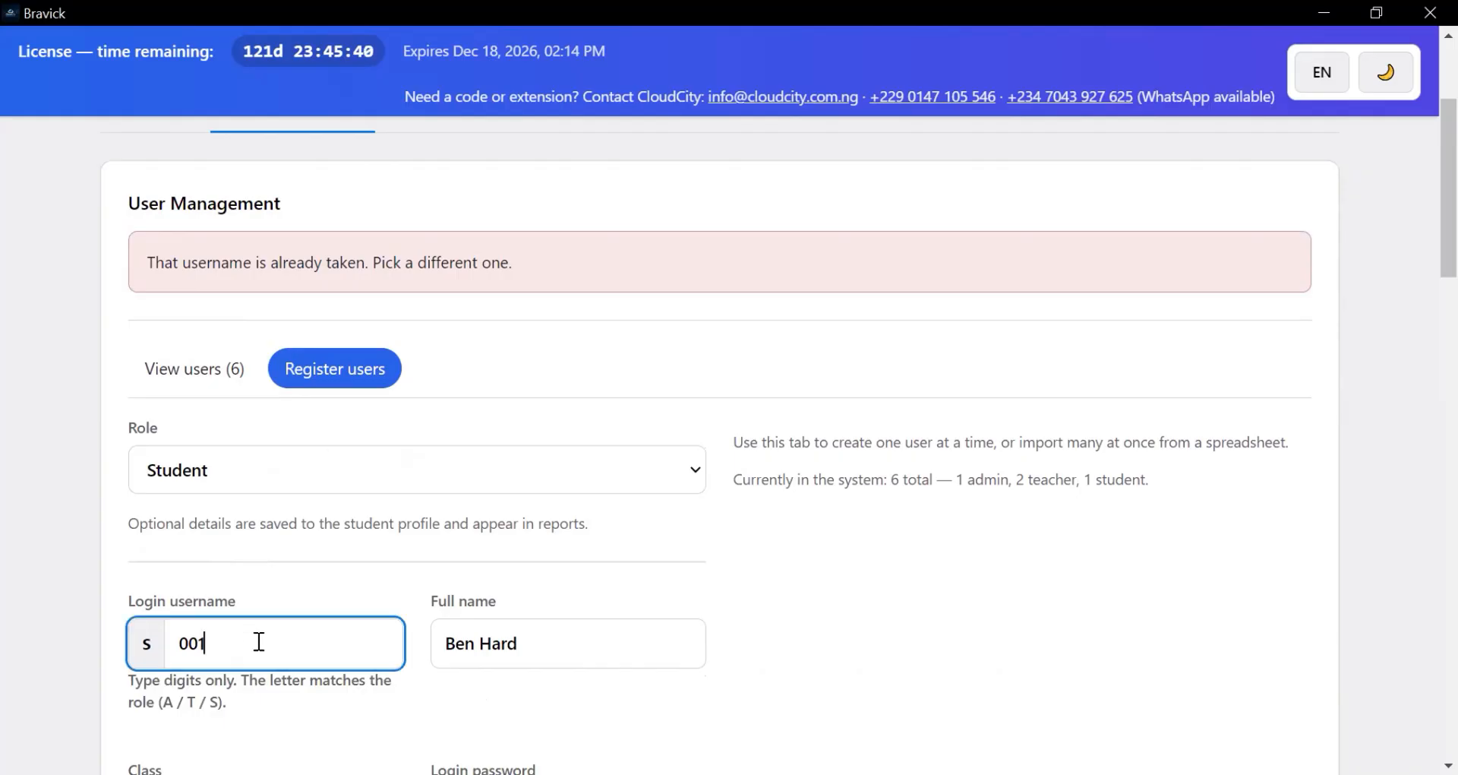
key(BackSpace)
text(3)
scroll(241, 462, down, 7)
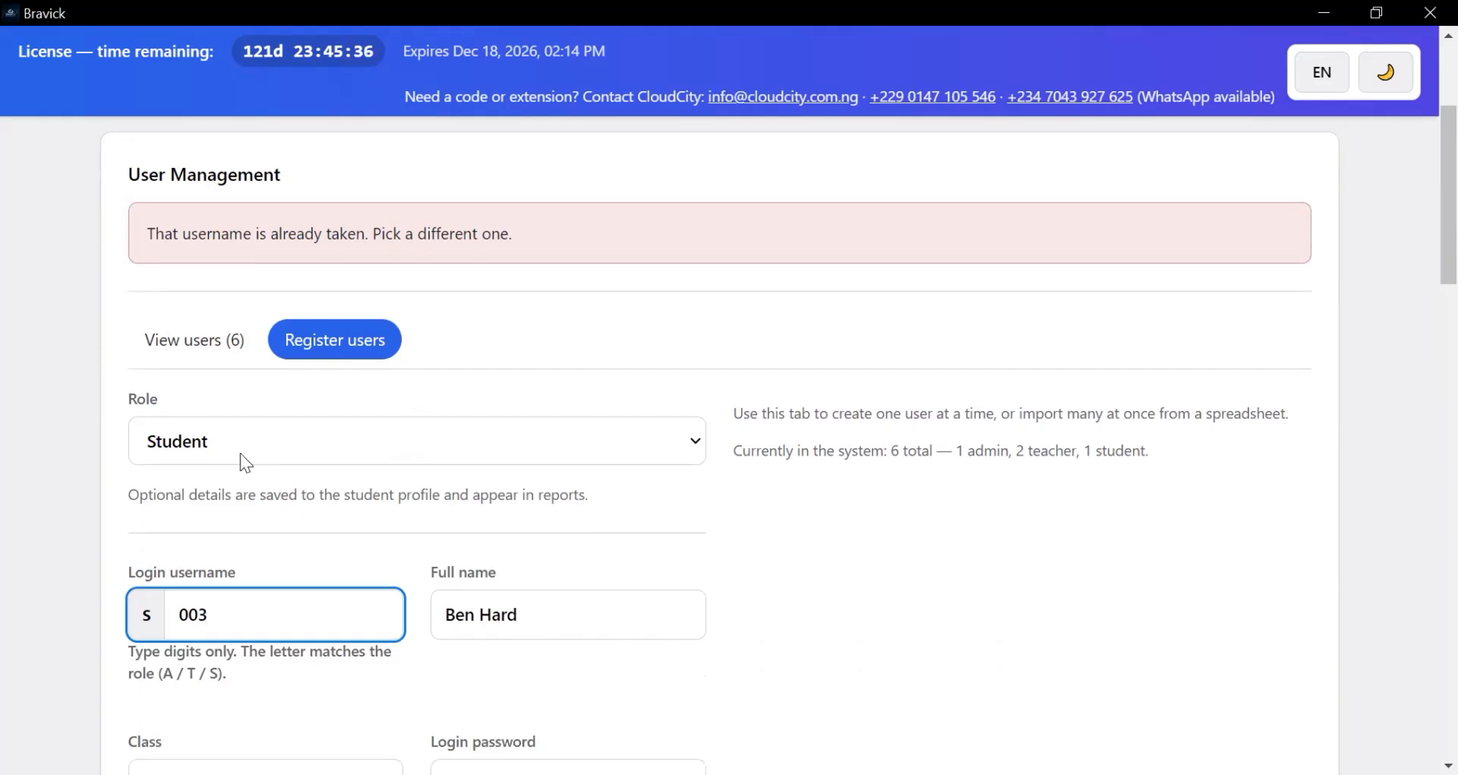
scroll(267, 456, down, 15)
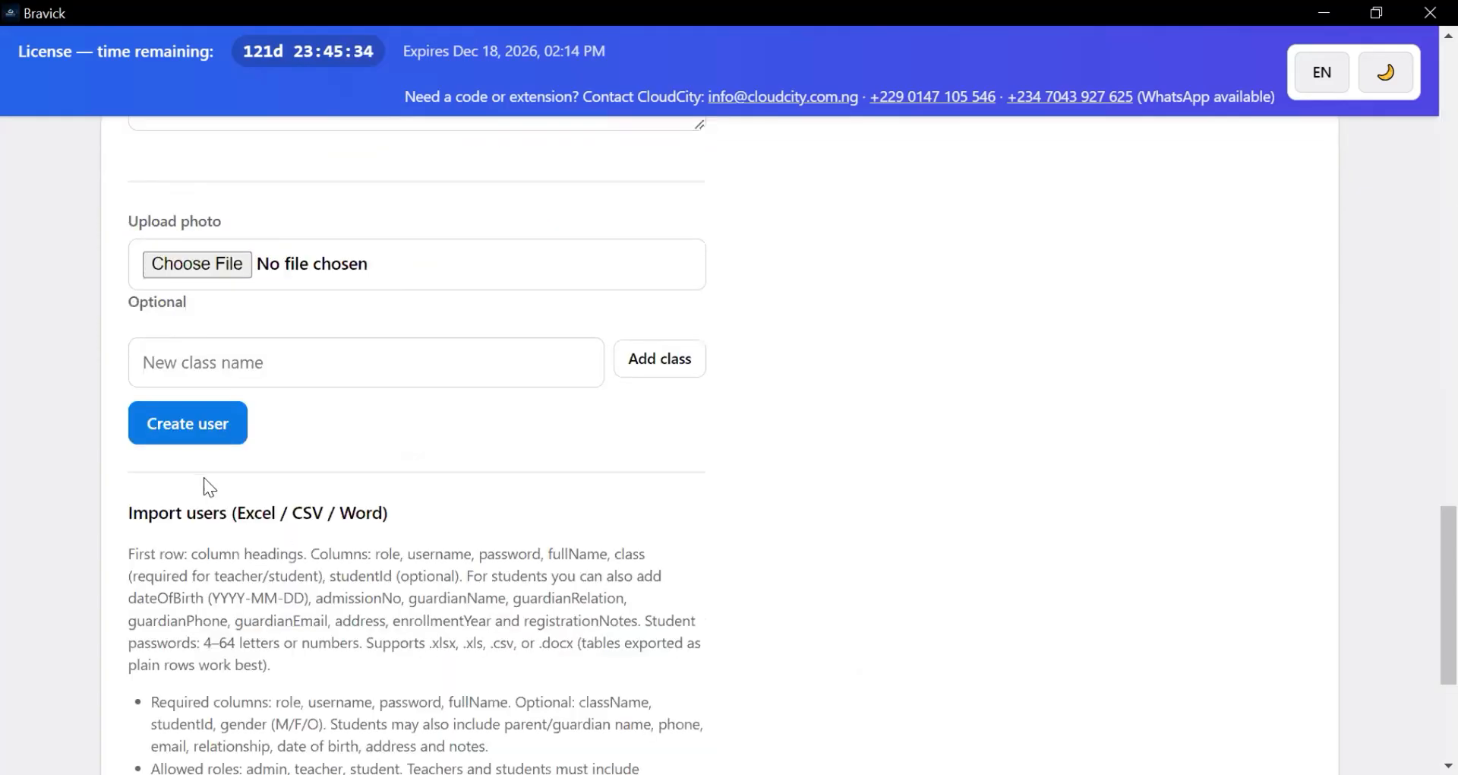
click(183, 427)
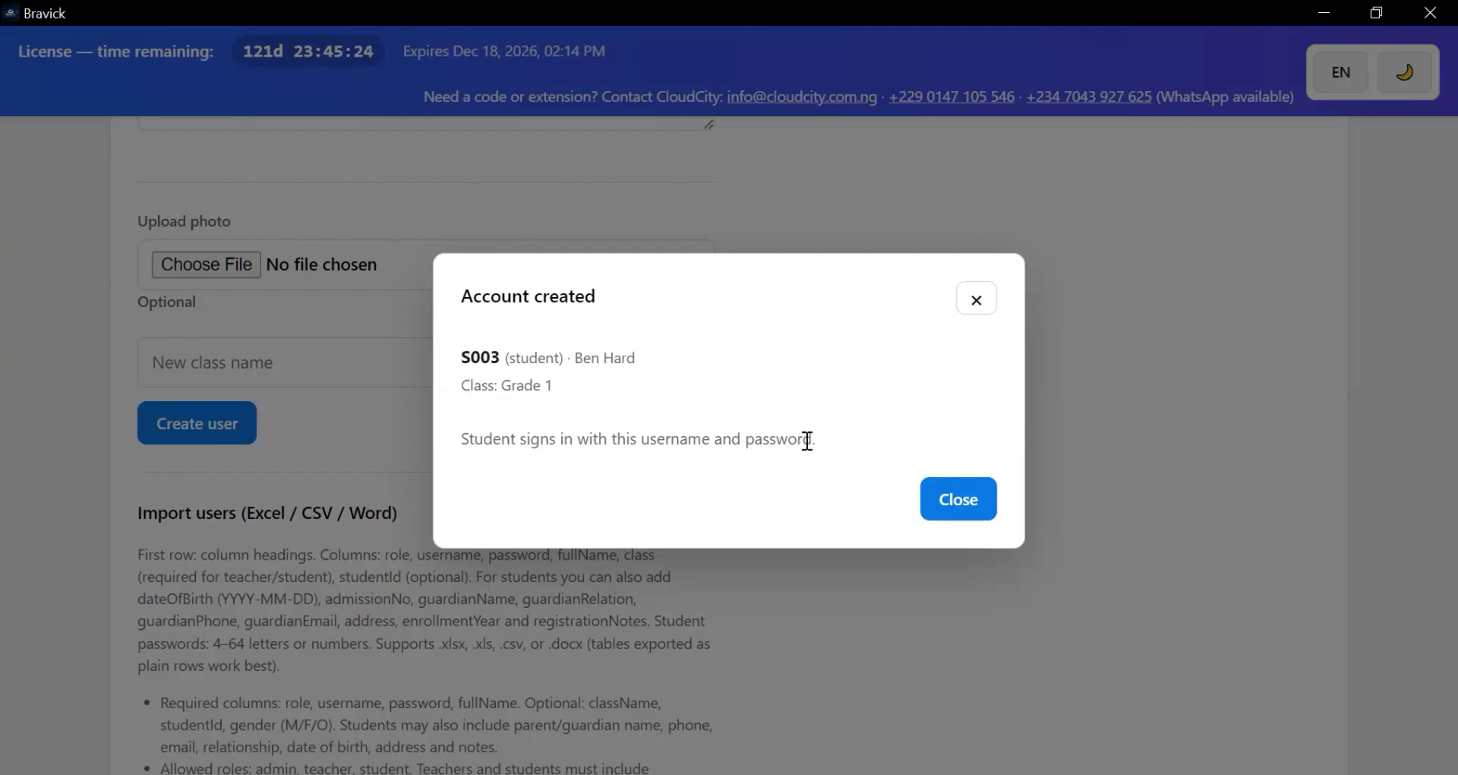
click(959, 503)
scroll(270, 511, down, 3)
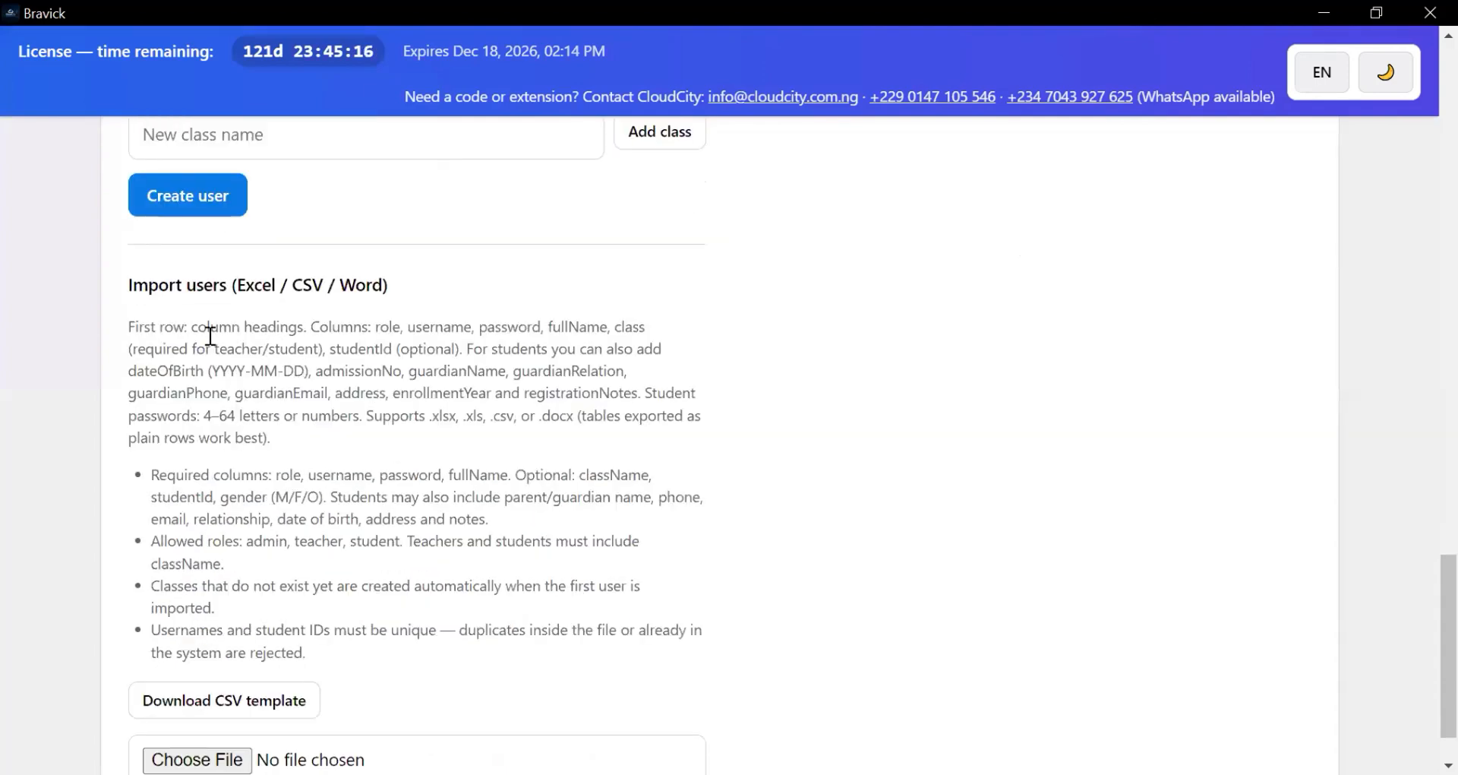
scroll(283, 332, down, 1)
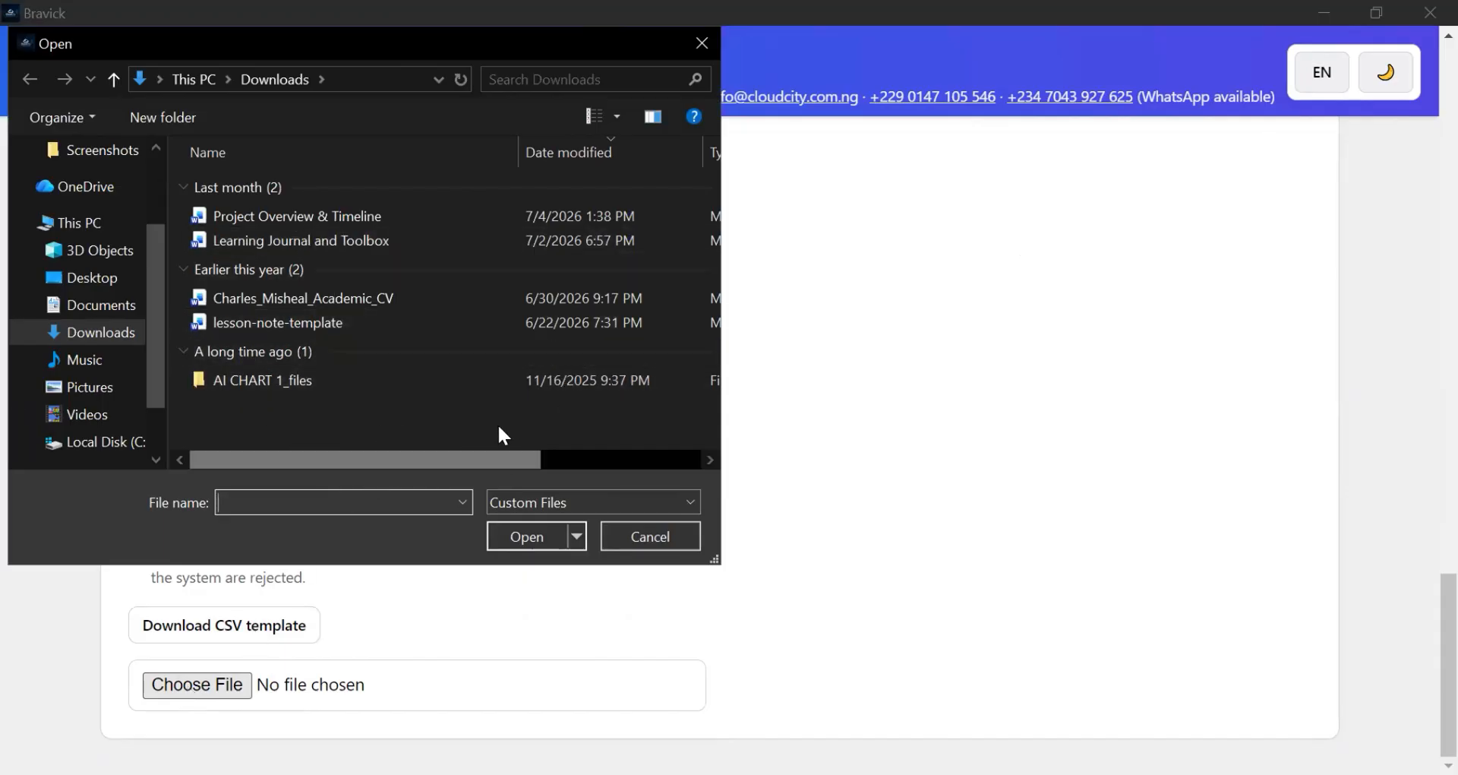
click(641, 536)
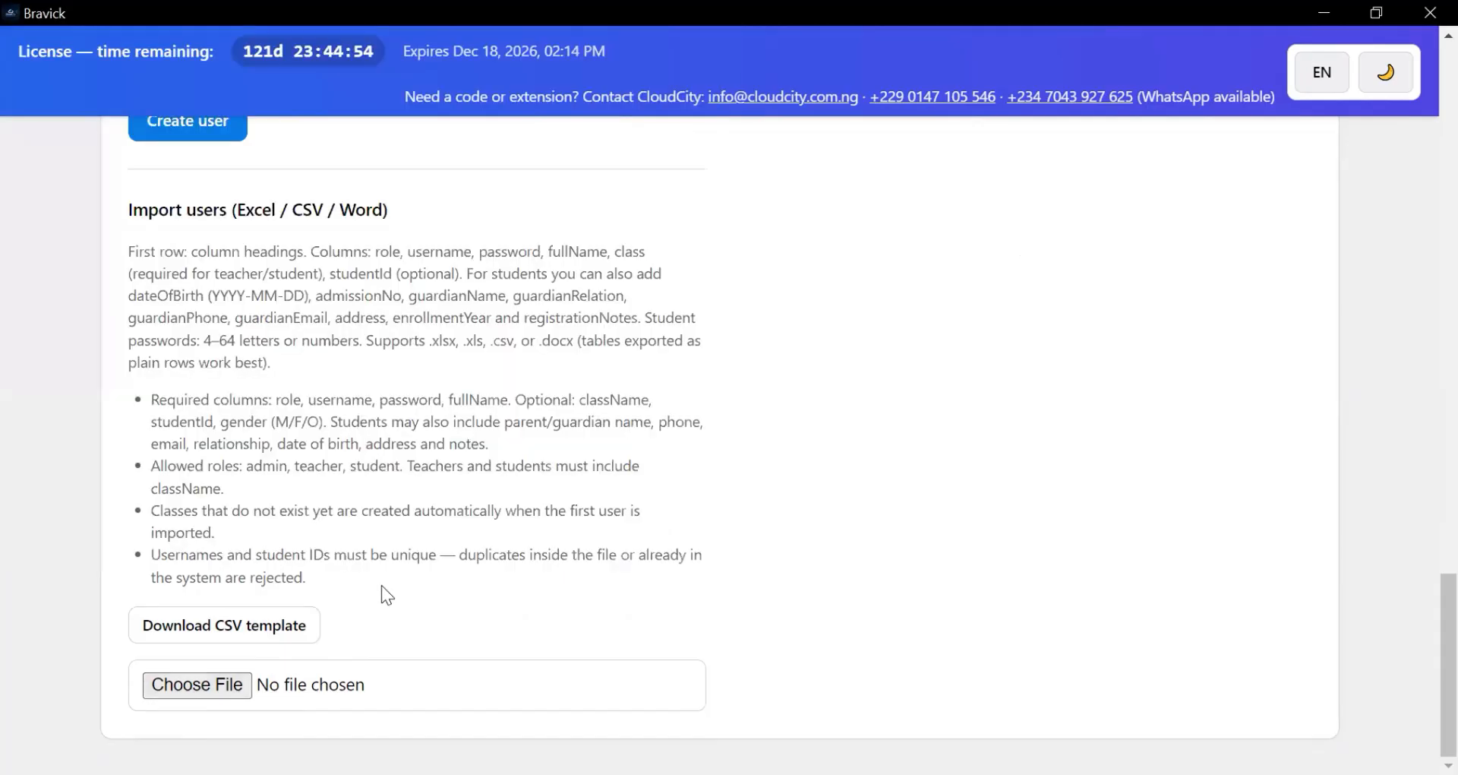
scroll(382, 580, up, 20)
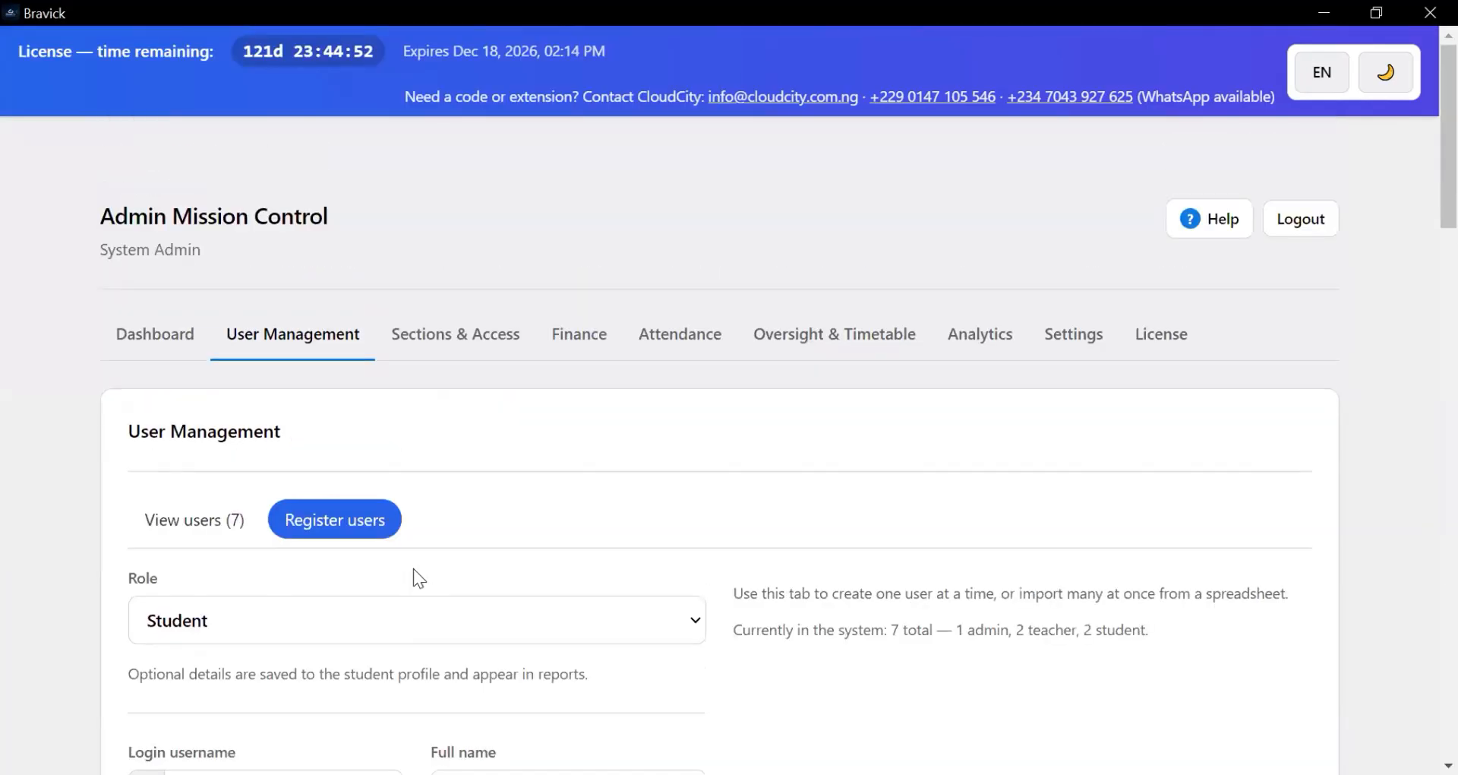
- Add a new school section named 'Biology Department' under Sections & Access
click(449, 350)
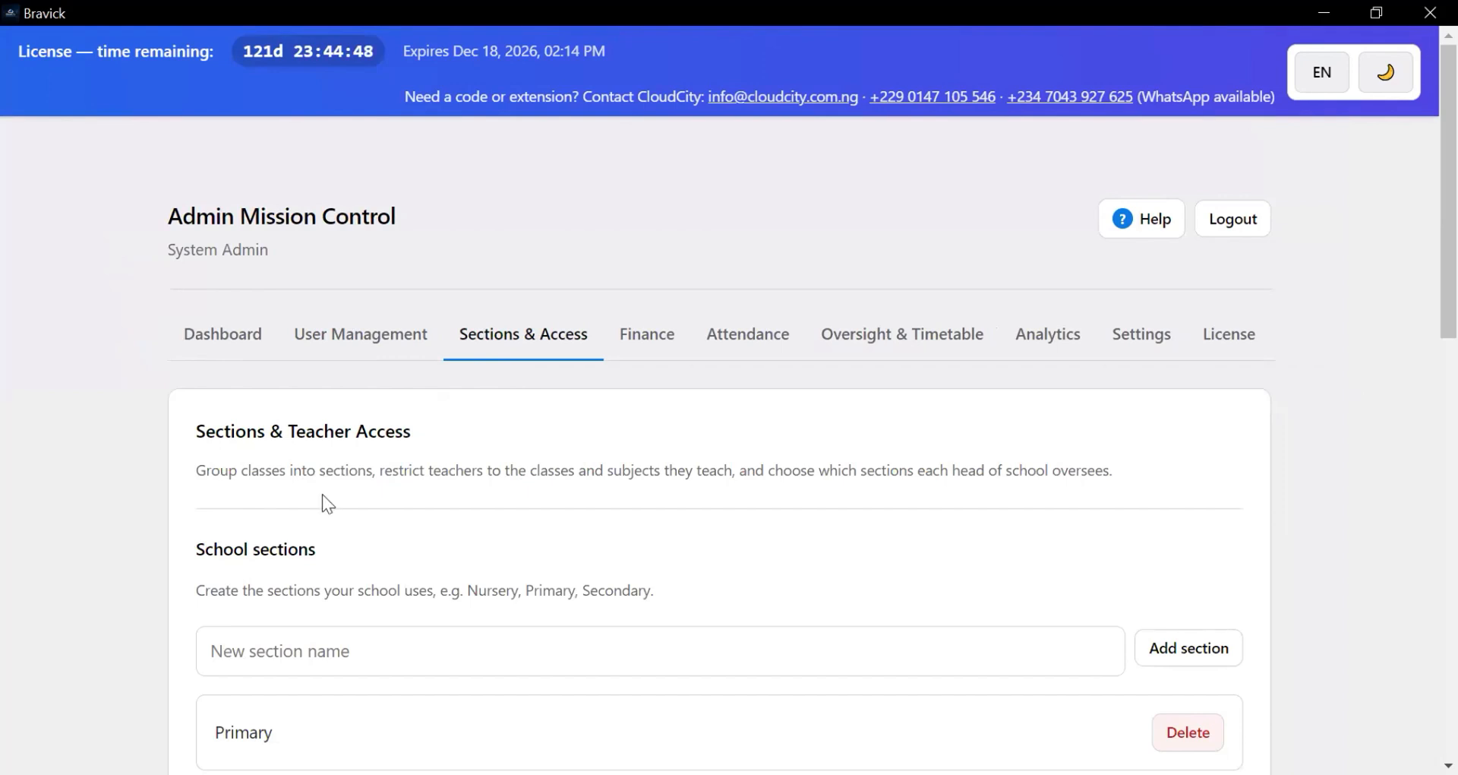
scroll(349, 566, down, 1)
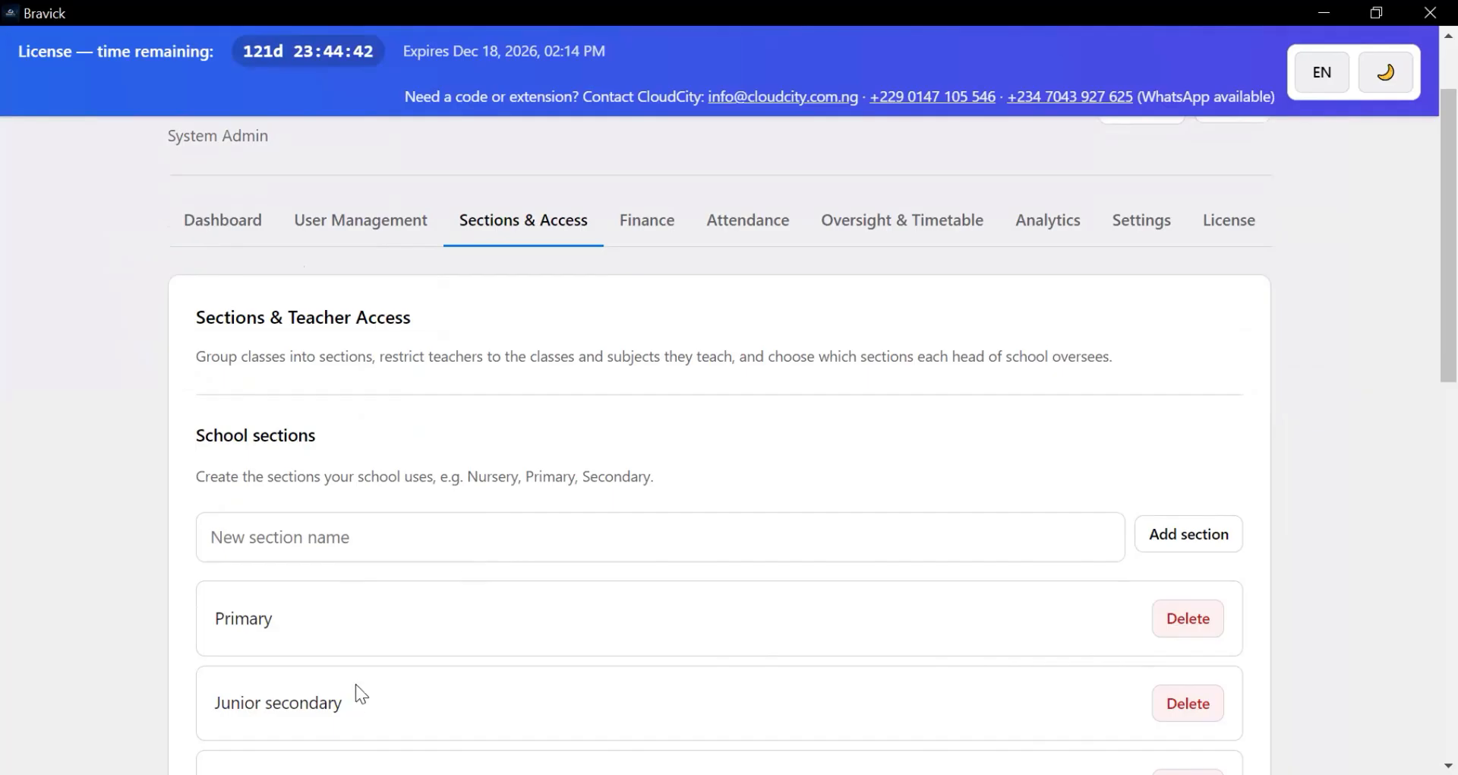
scroll(517, 577, down, 2)
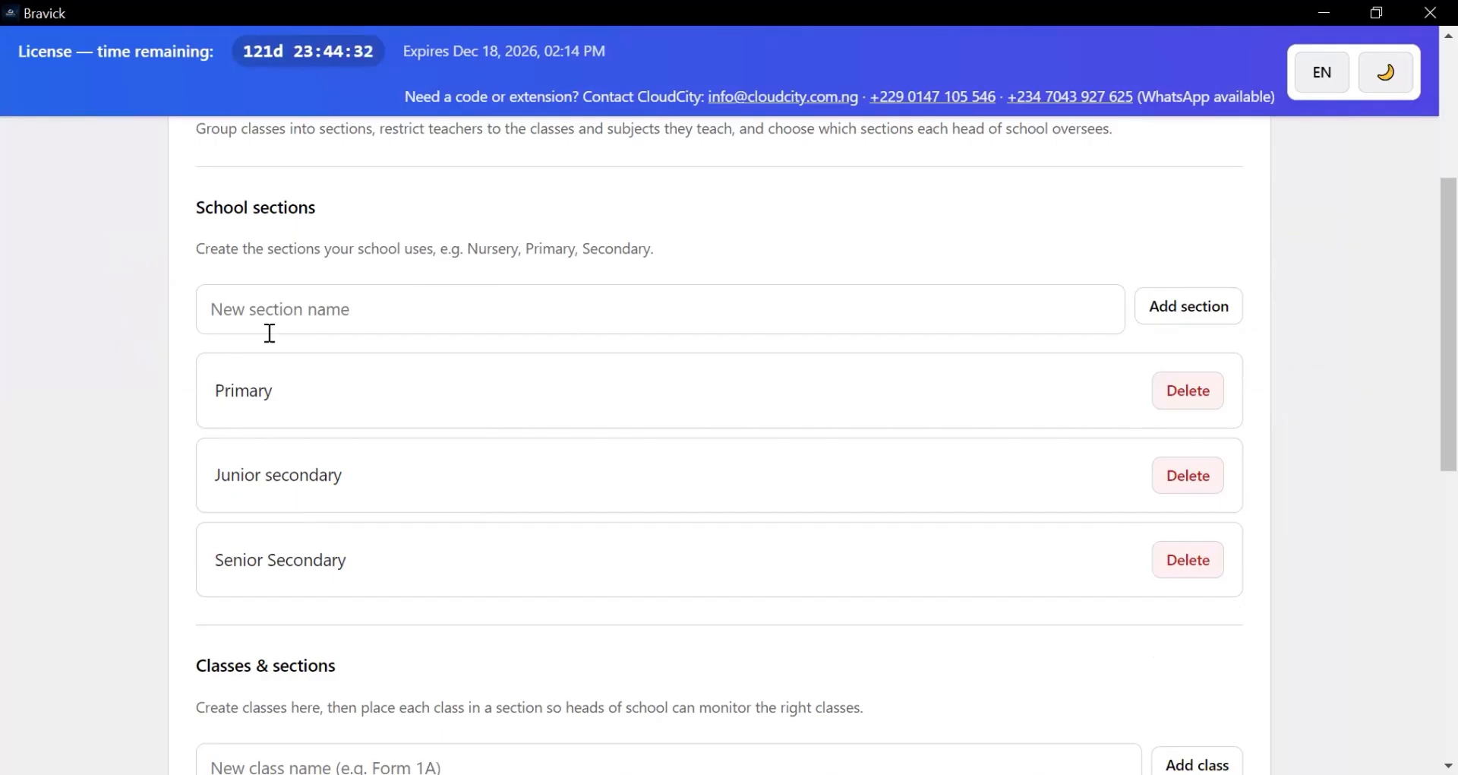
click(324, 301)
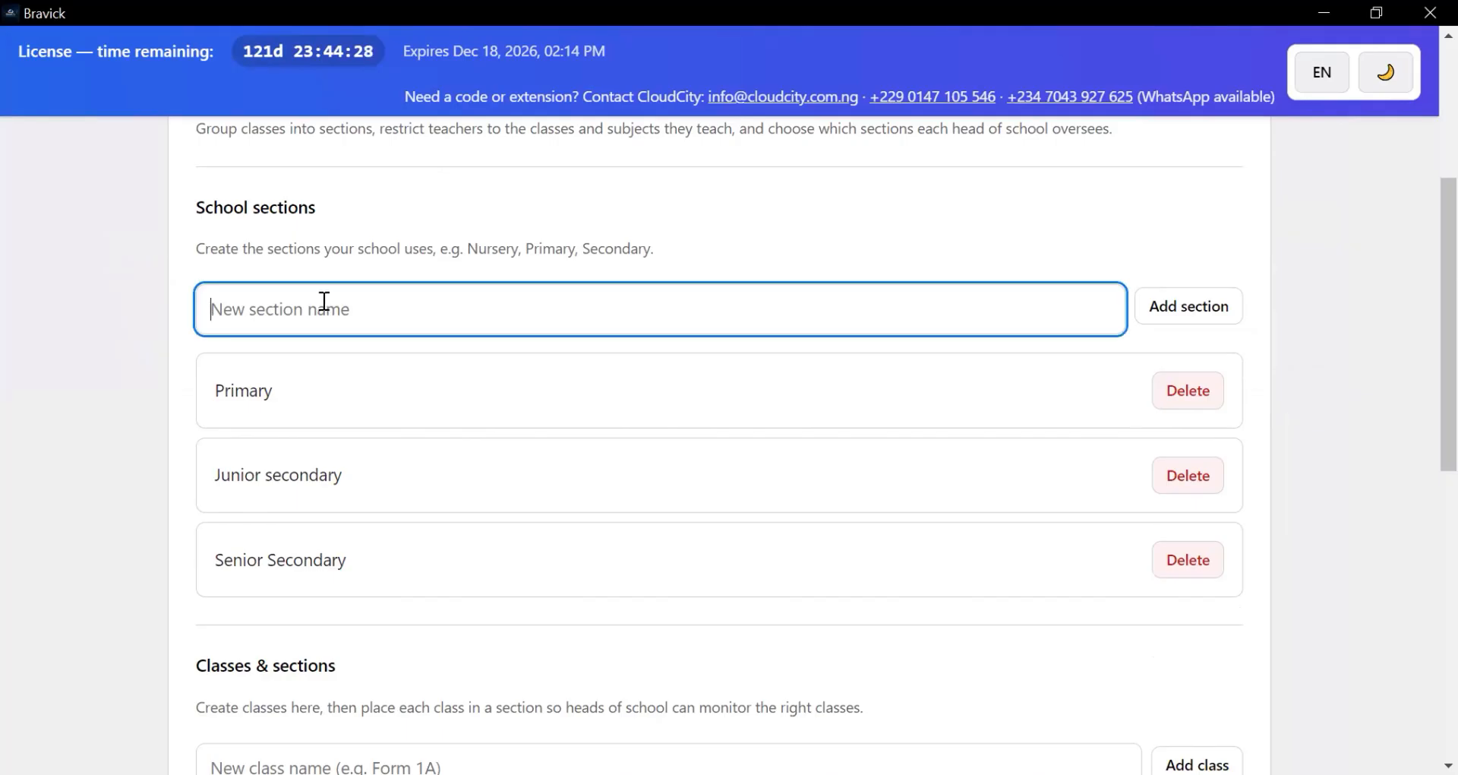
text(Biology)
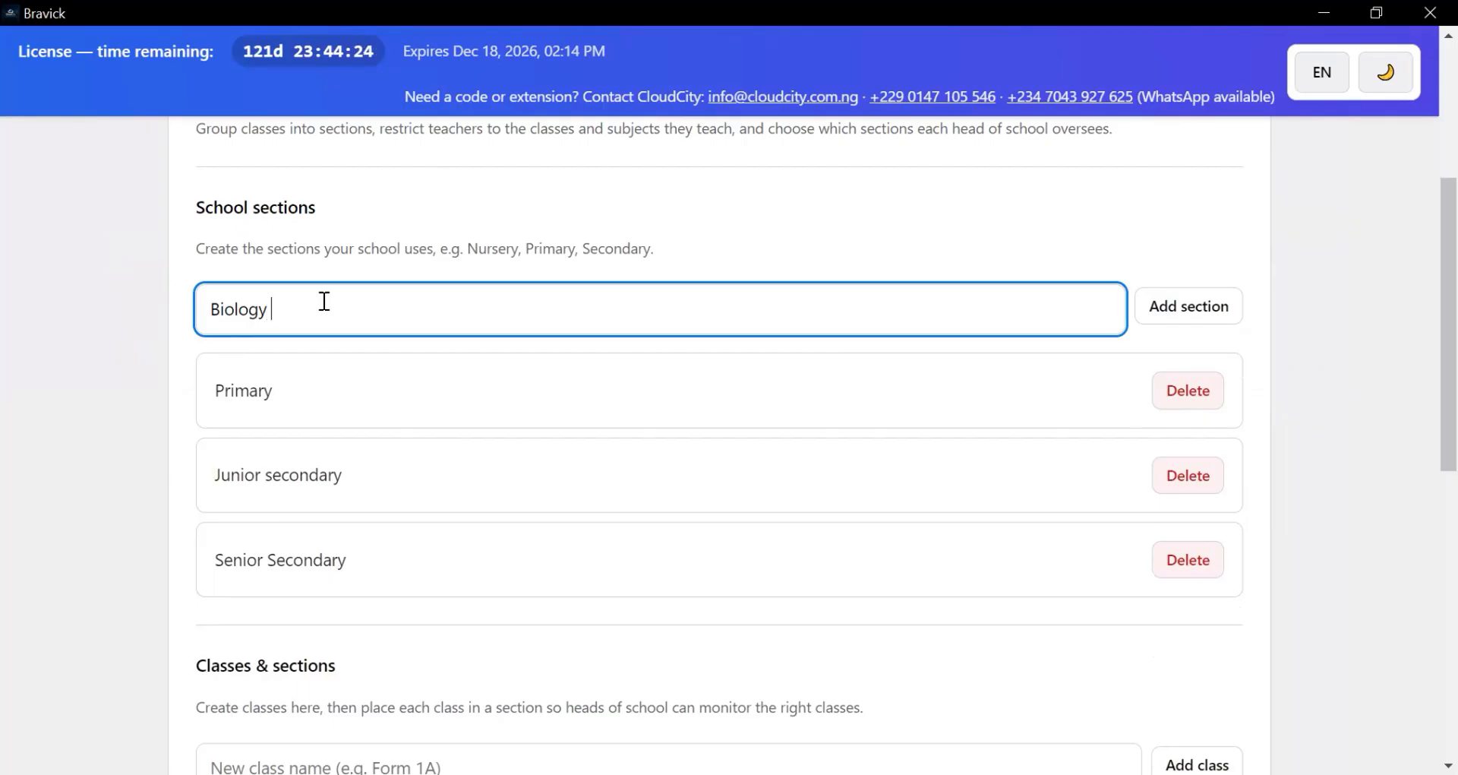
text( Department)
click(1203, 312)
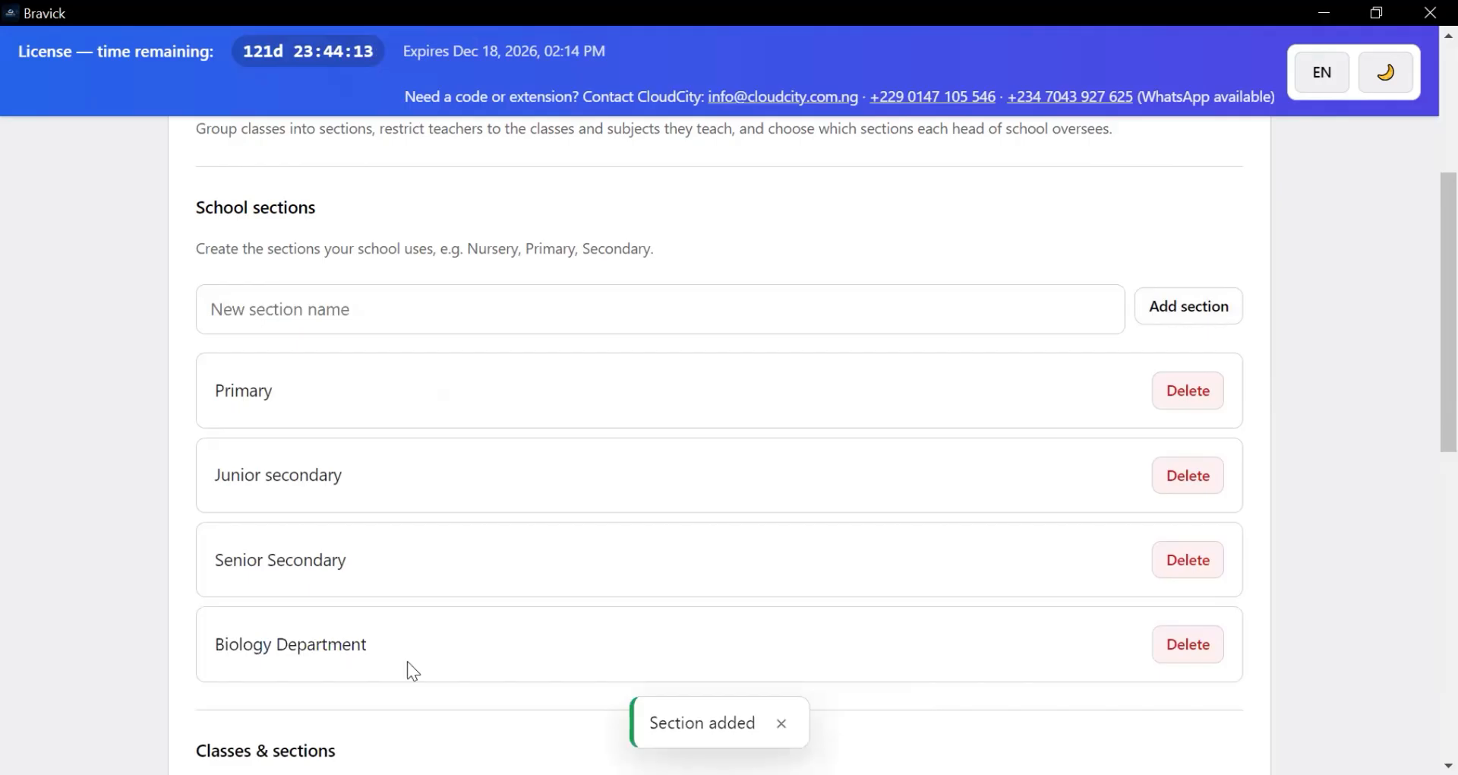
scroll(469, 652, up, 2)
scroll(825, 426, down, 3)
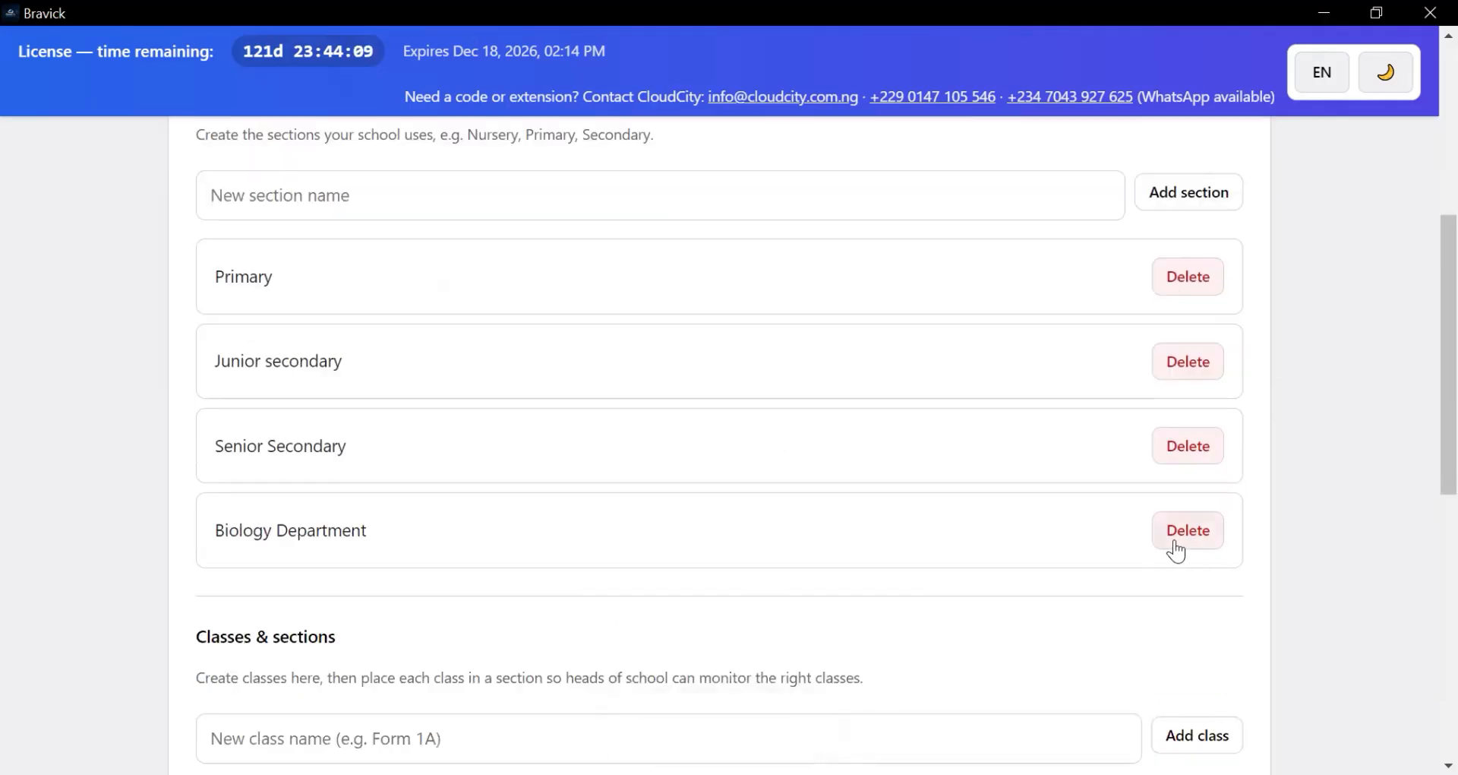
scroll(709, 518, down, 3)
scroll(515, 507, down, 2)
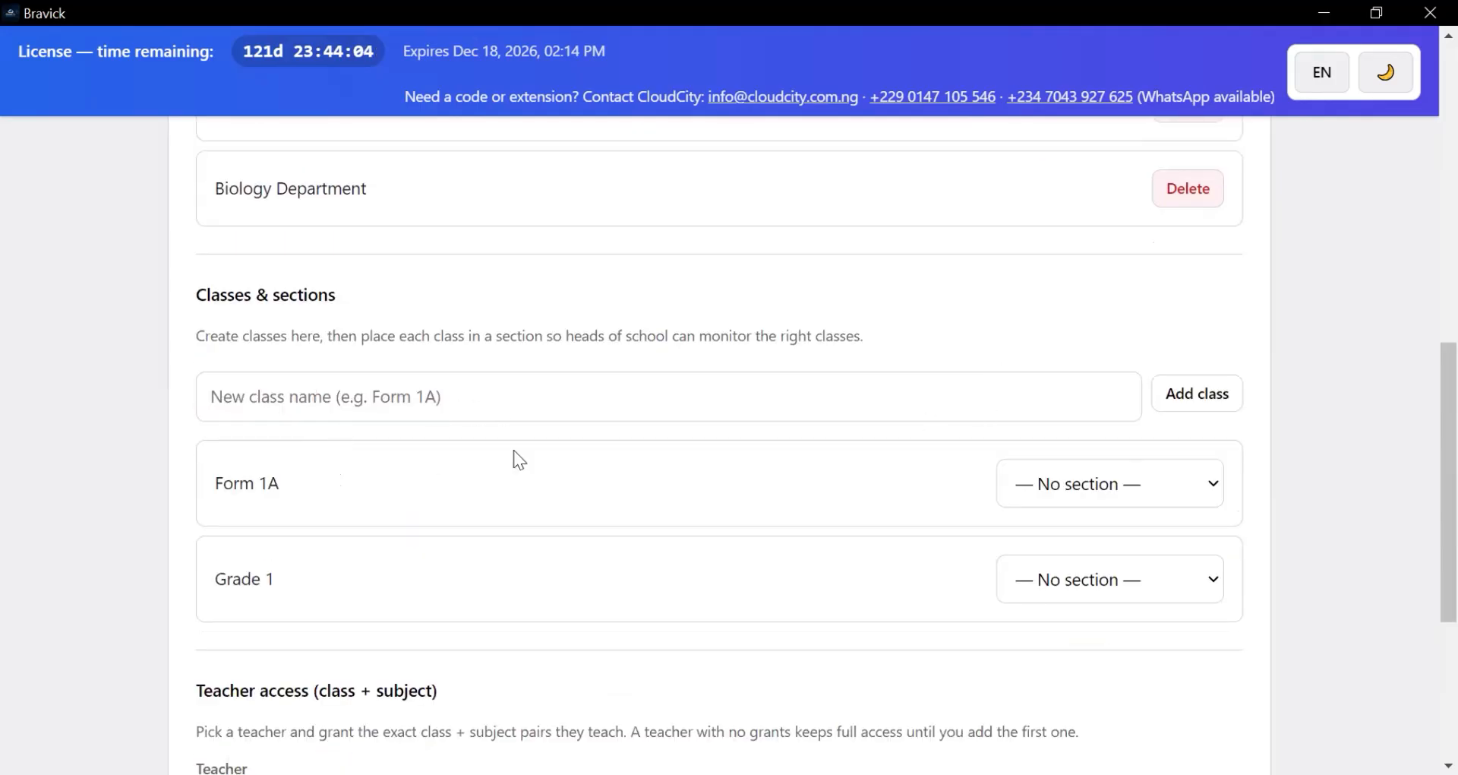
- Create the class 'Grade 2' and assign it to the Primary section
click(449, 408)
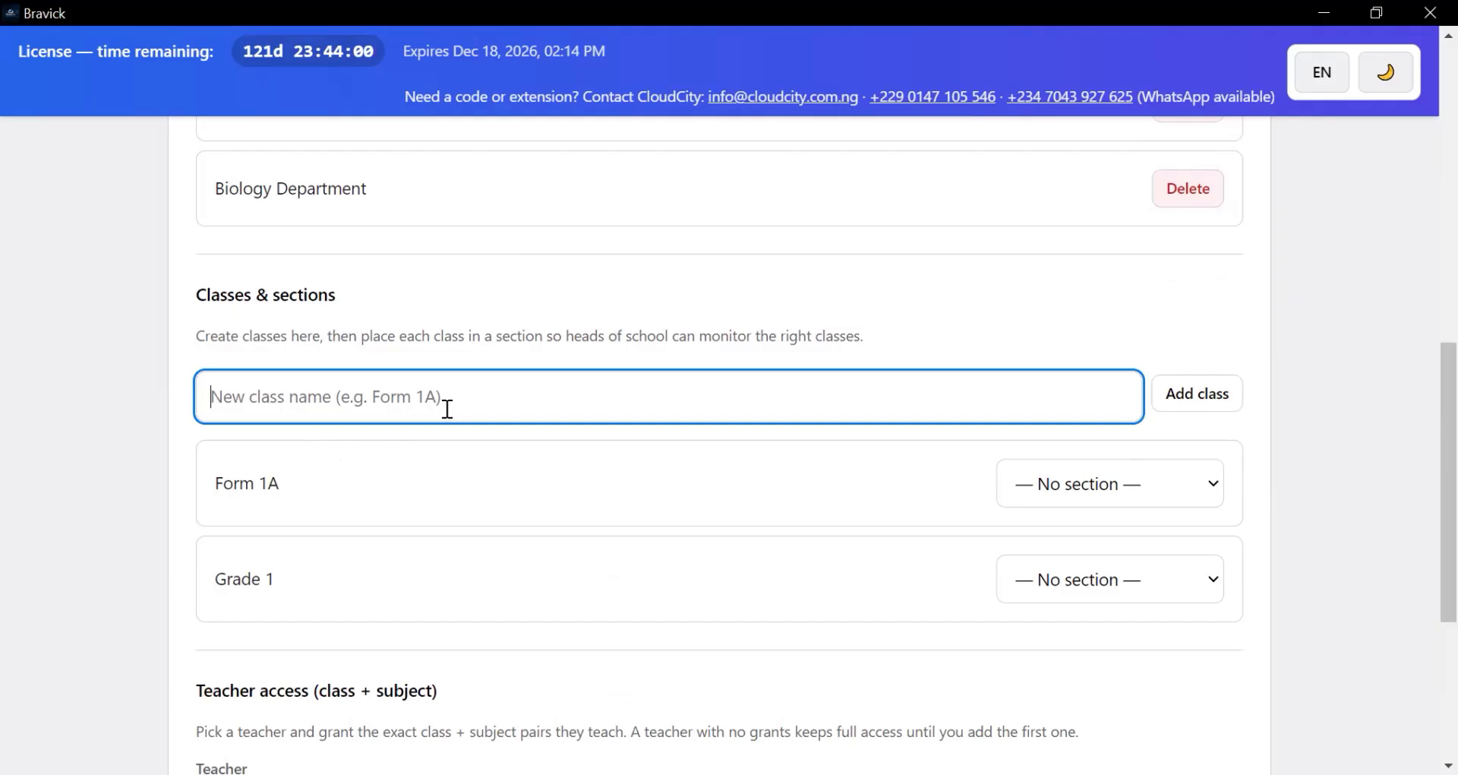
text(Gr)
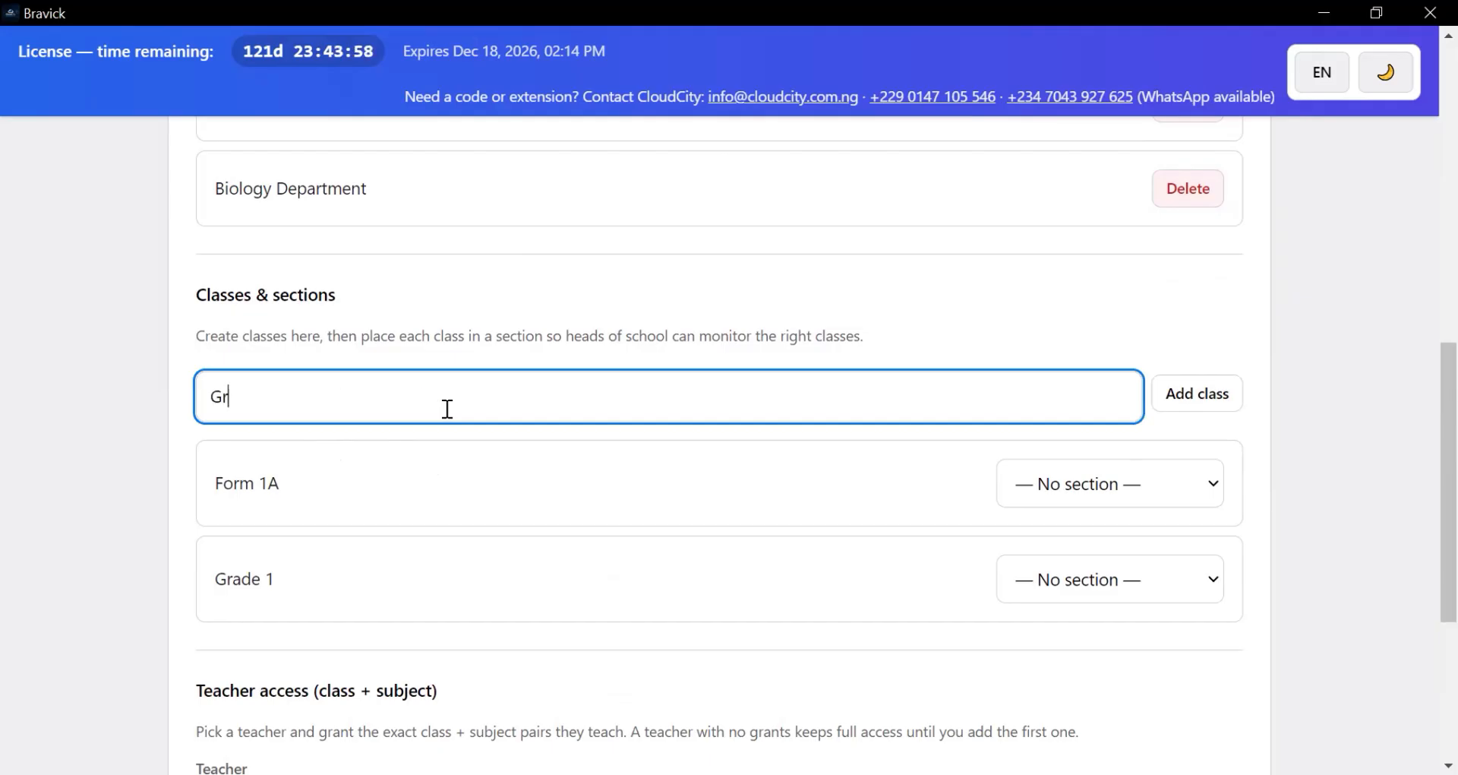
text(ade 2)
click(1228, 403)
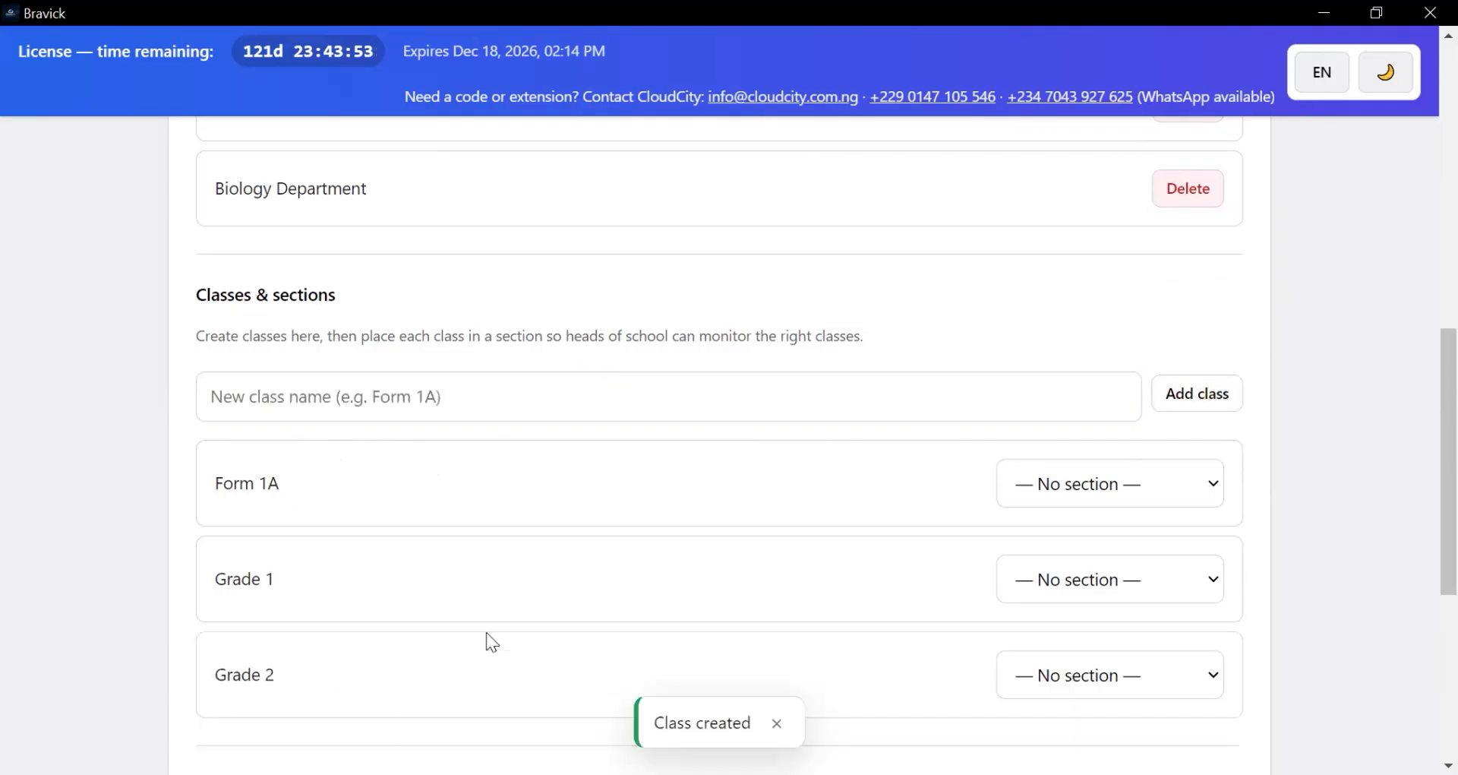
scroll(524, 687, down, 3)
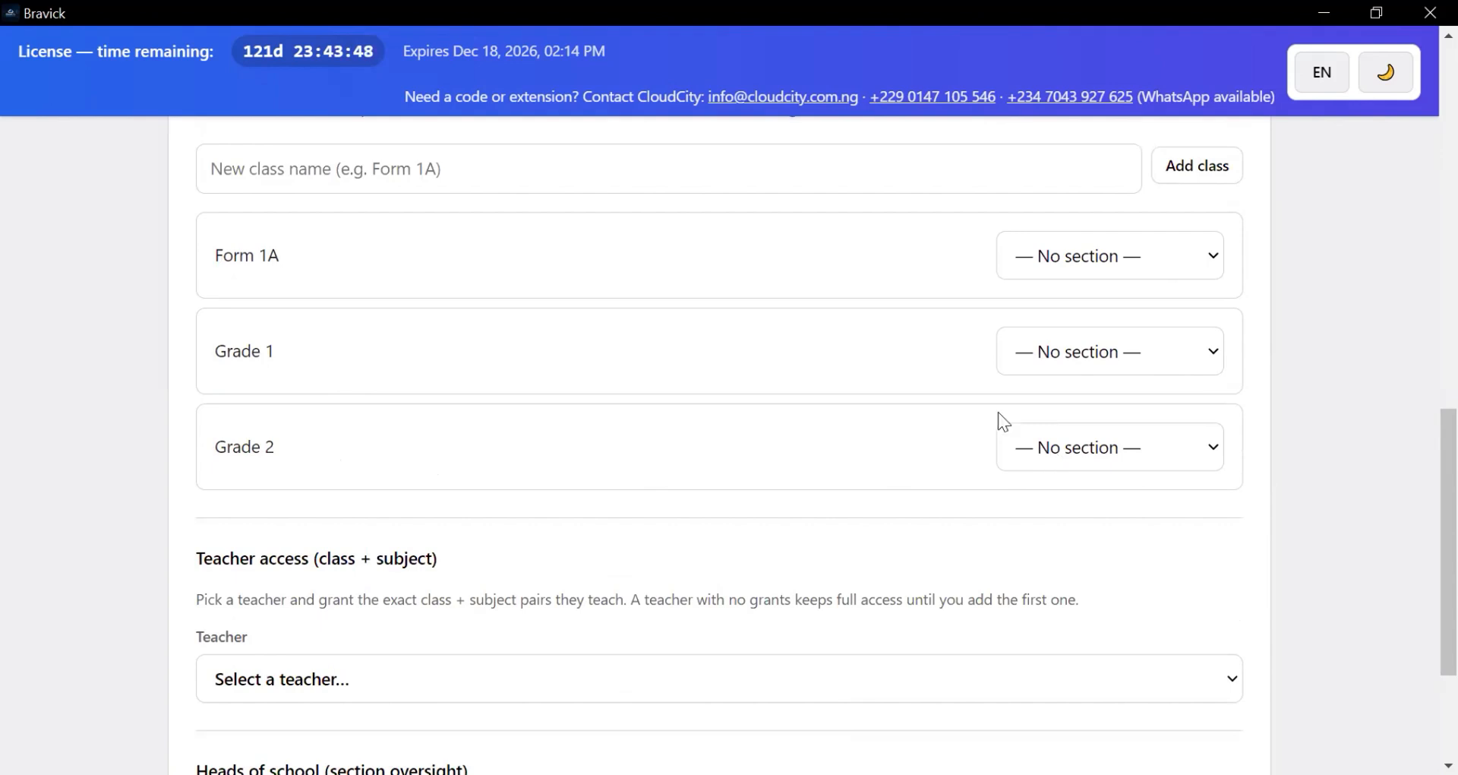
click(1092, 453)
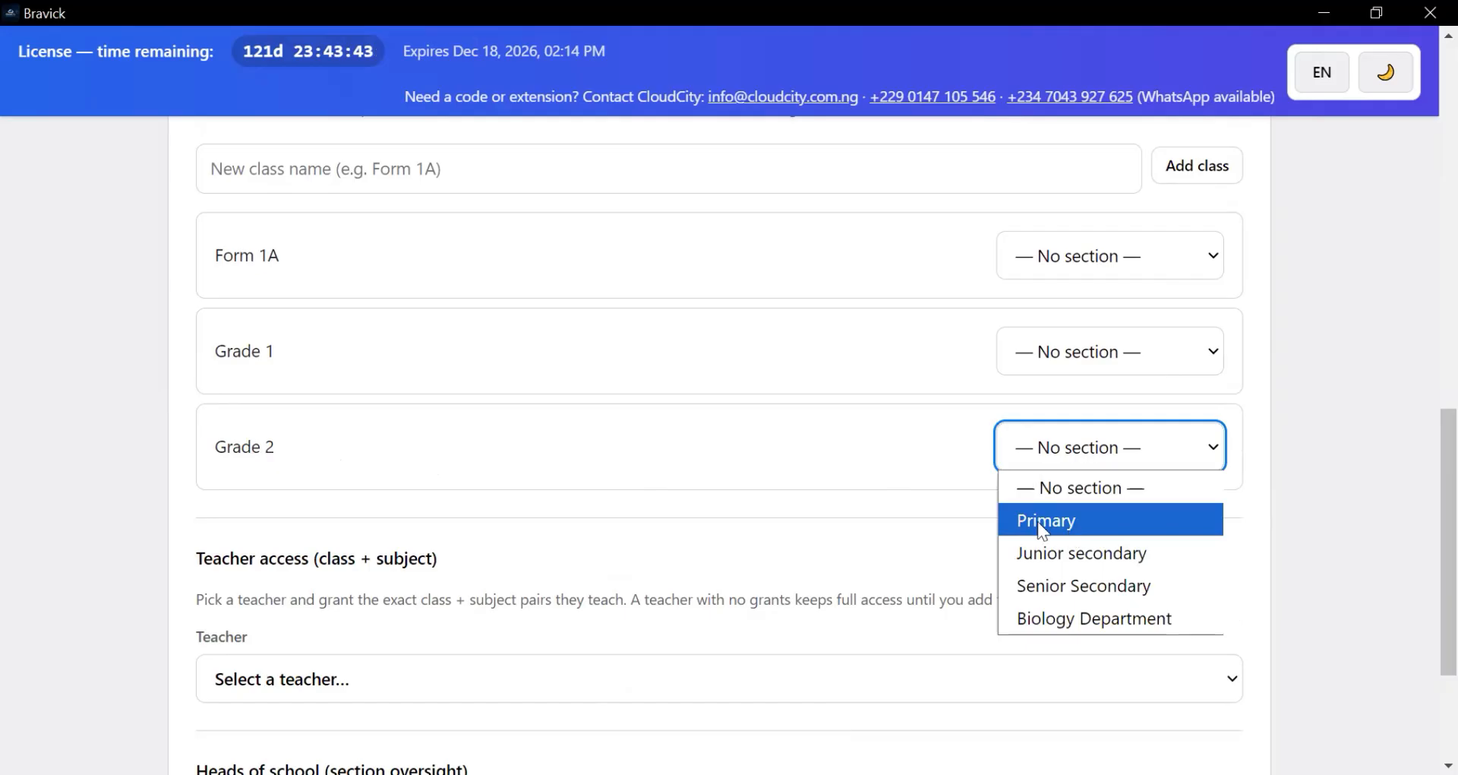
key(Return)
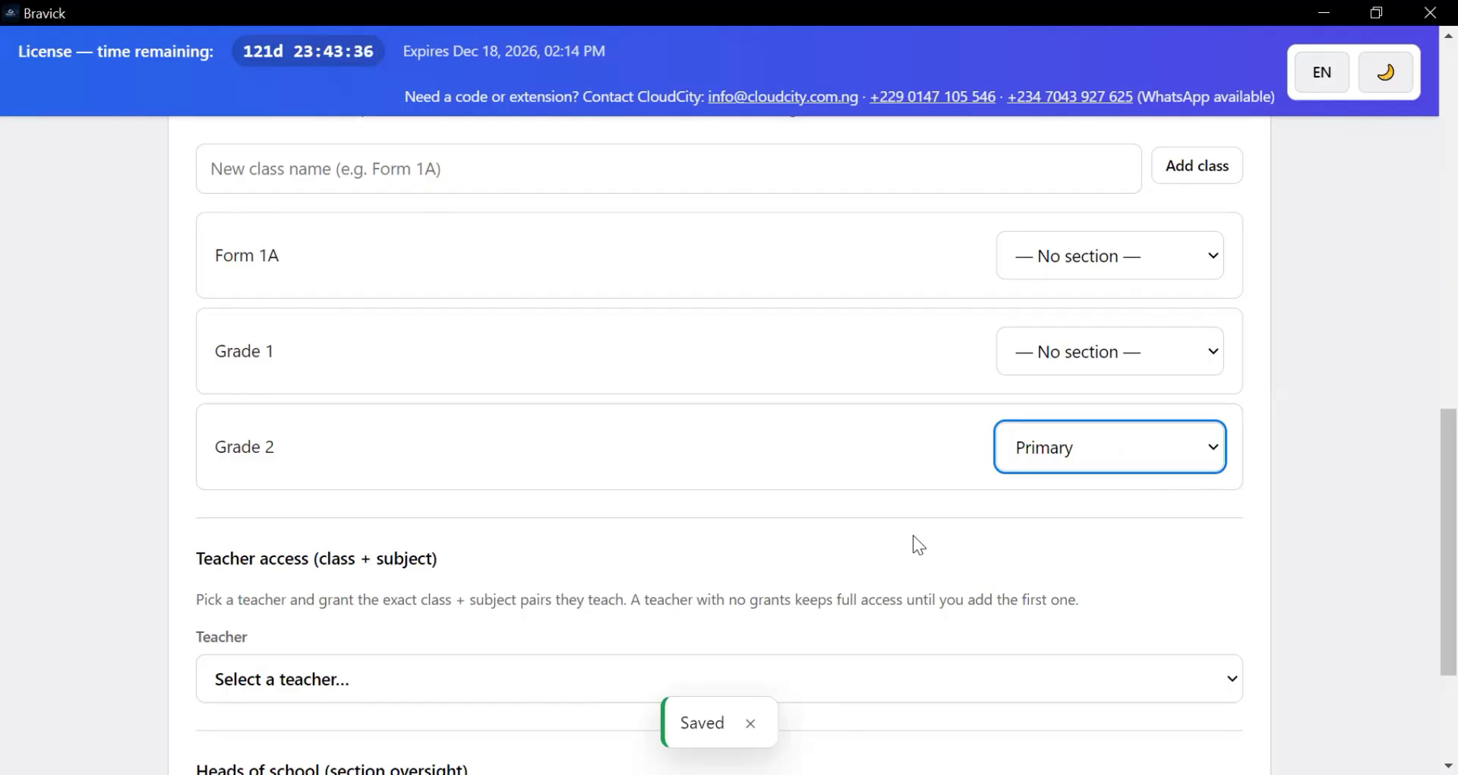
- Choose teacher T002 and class Grade 2 for a teacher access grant
scroll(332, 438, down, 3)
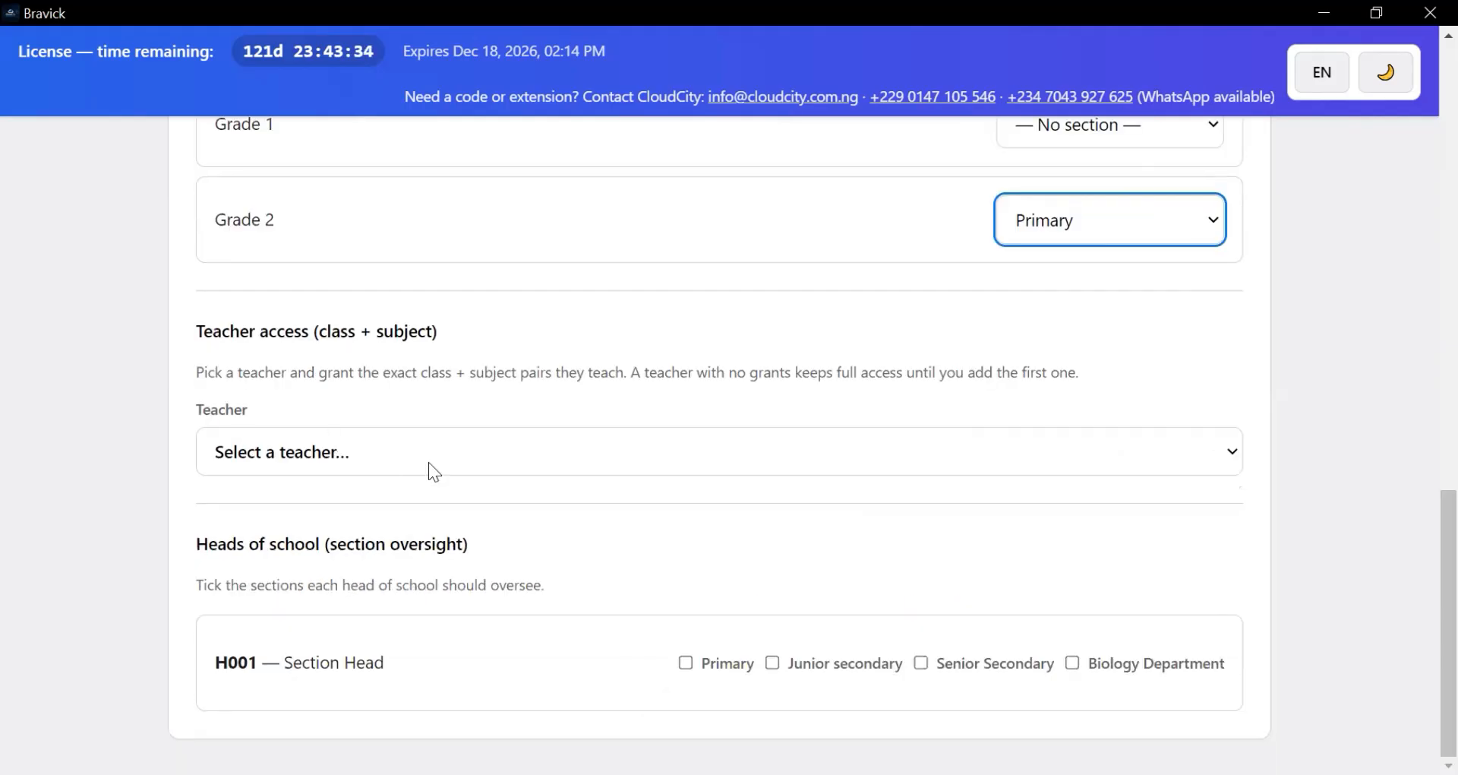
click(389, 457)
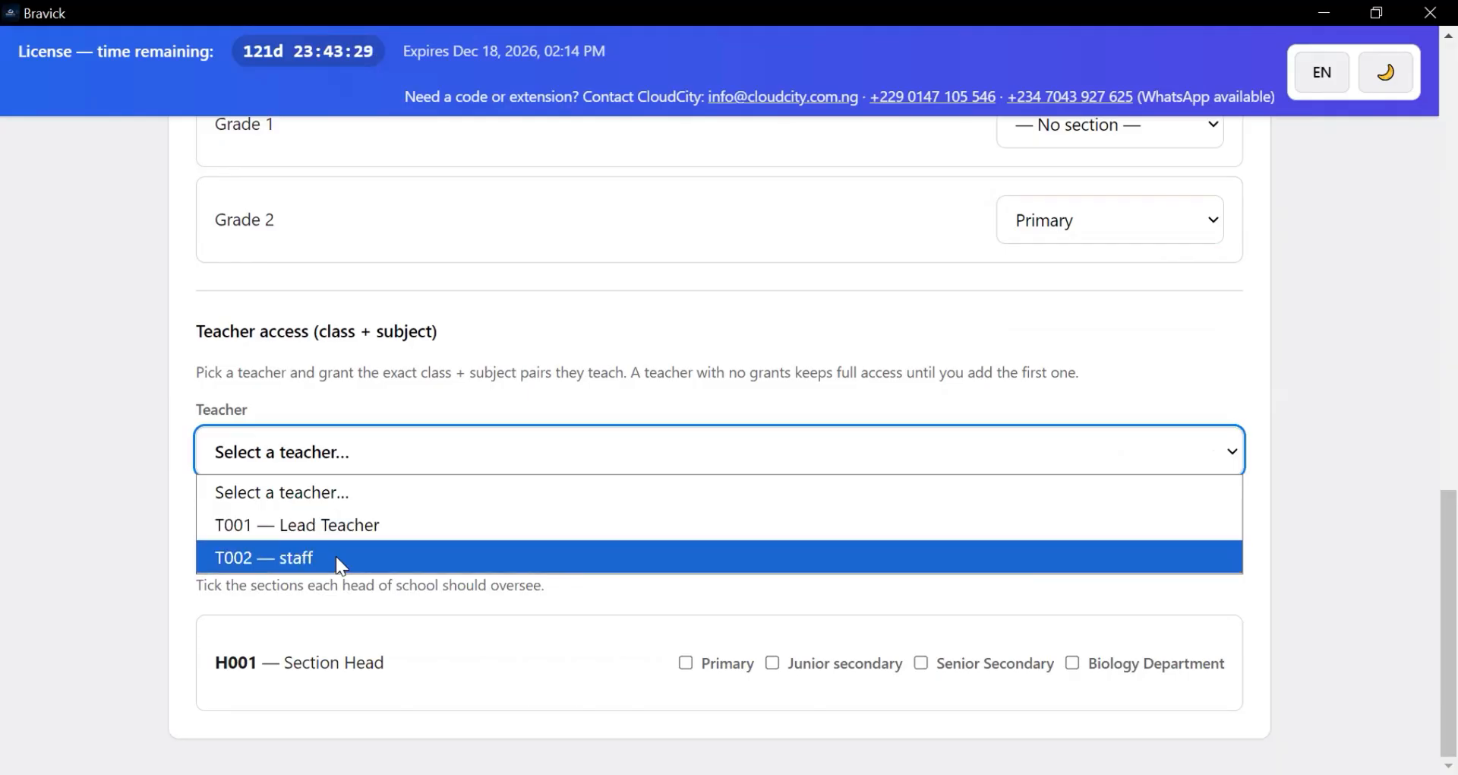
click(669, 558)
scroll(586, 482, down, 1)
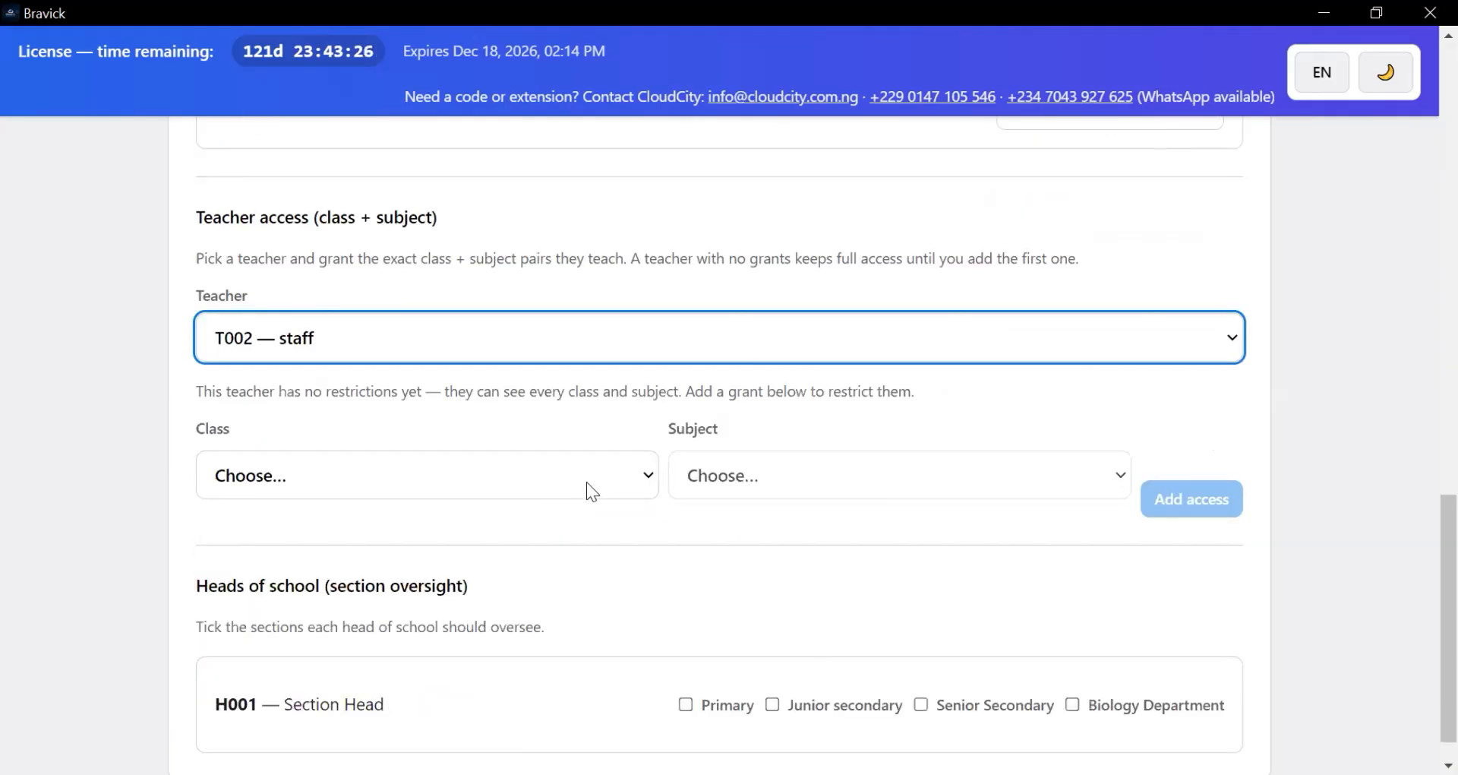
click(459, 475)
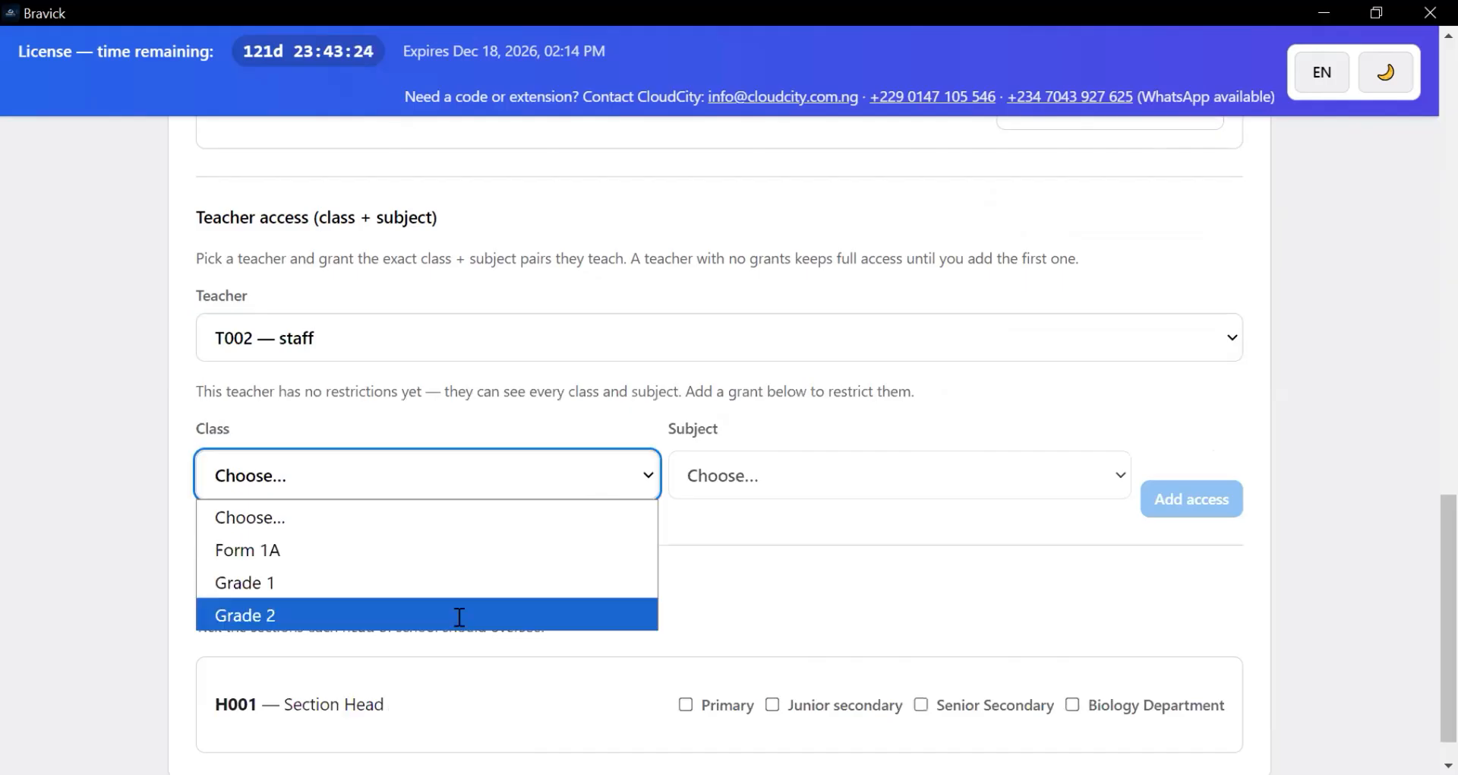
key(Return)
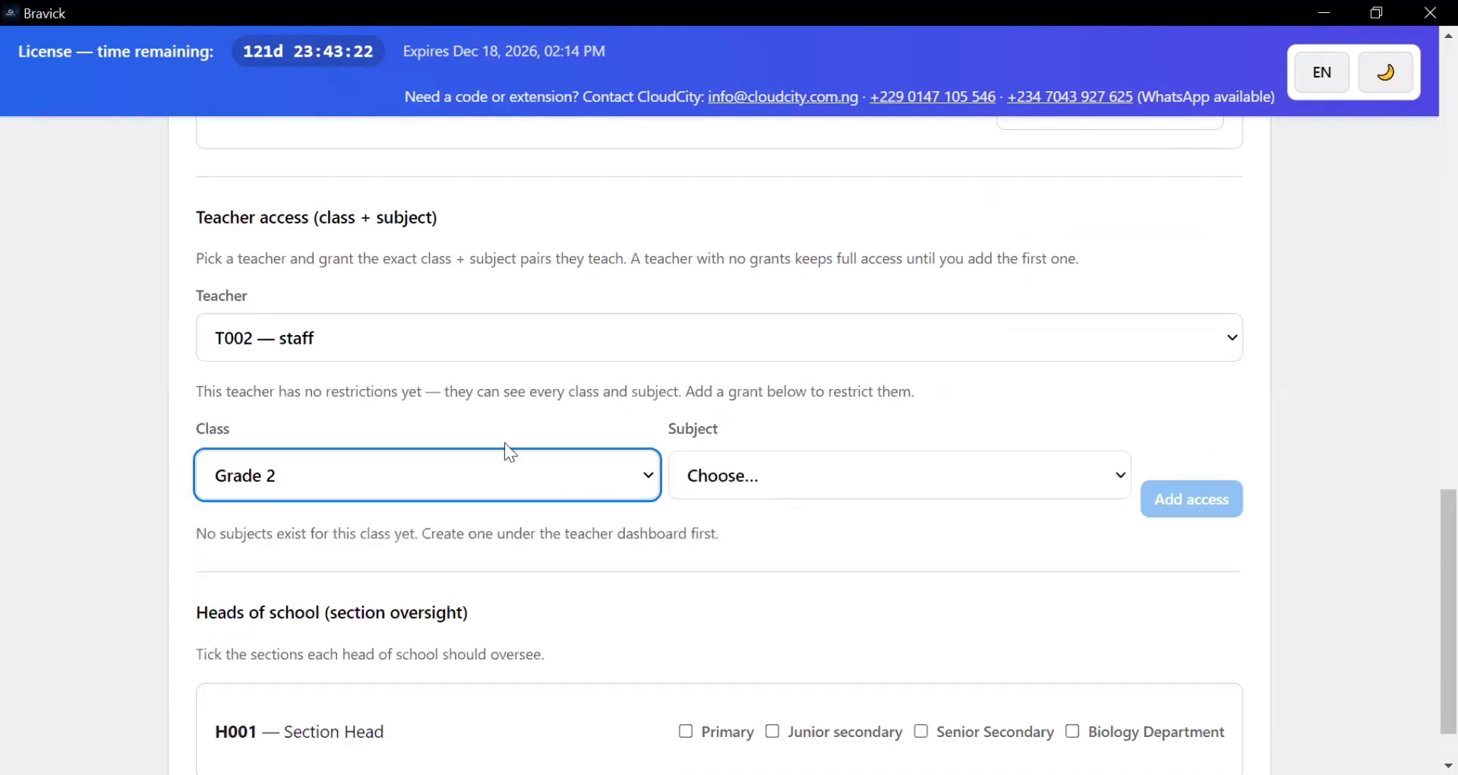
key(Tab)
scroll(512, 494, down, 1)
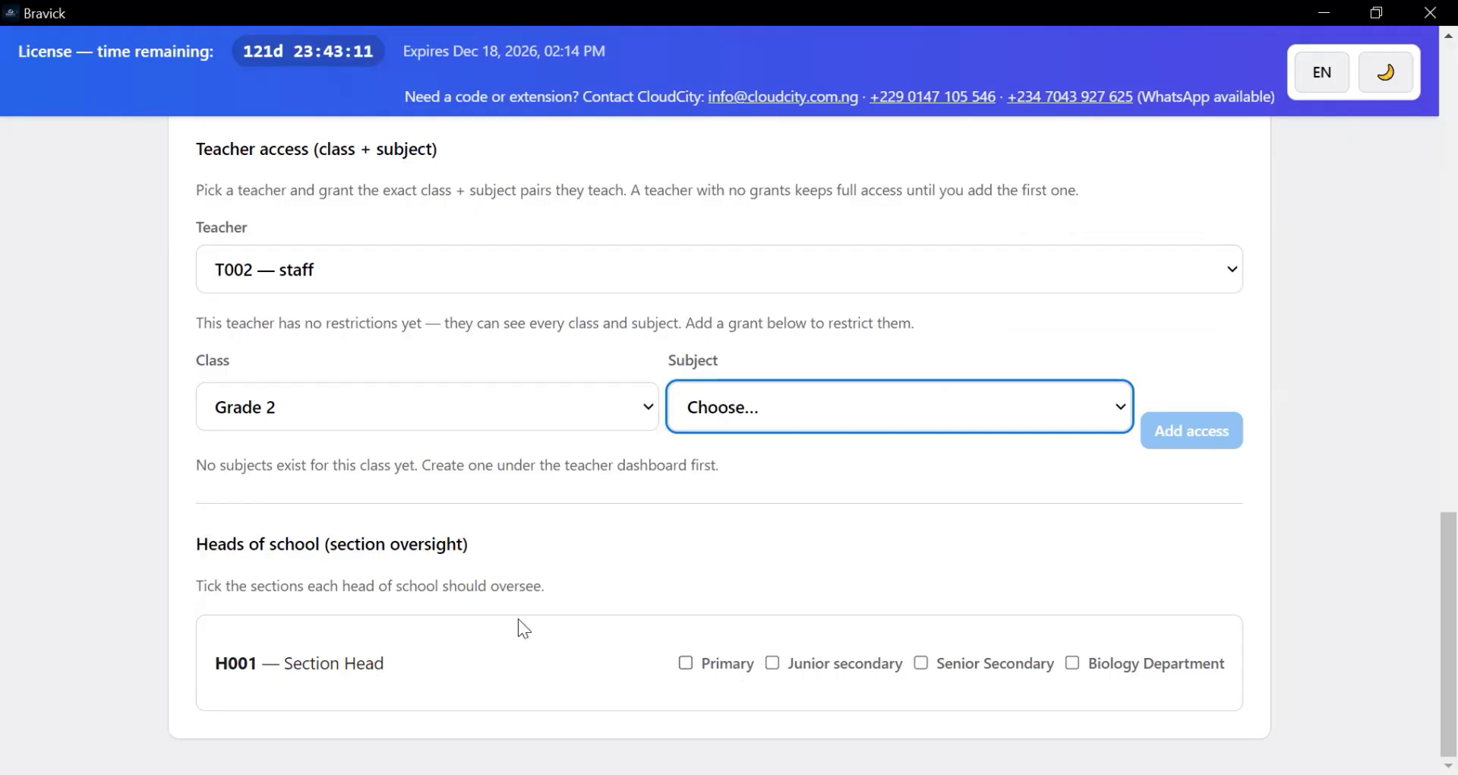
- Let head of school H001 oversee the Primary section
click(686, 663)
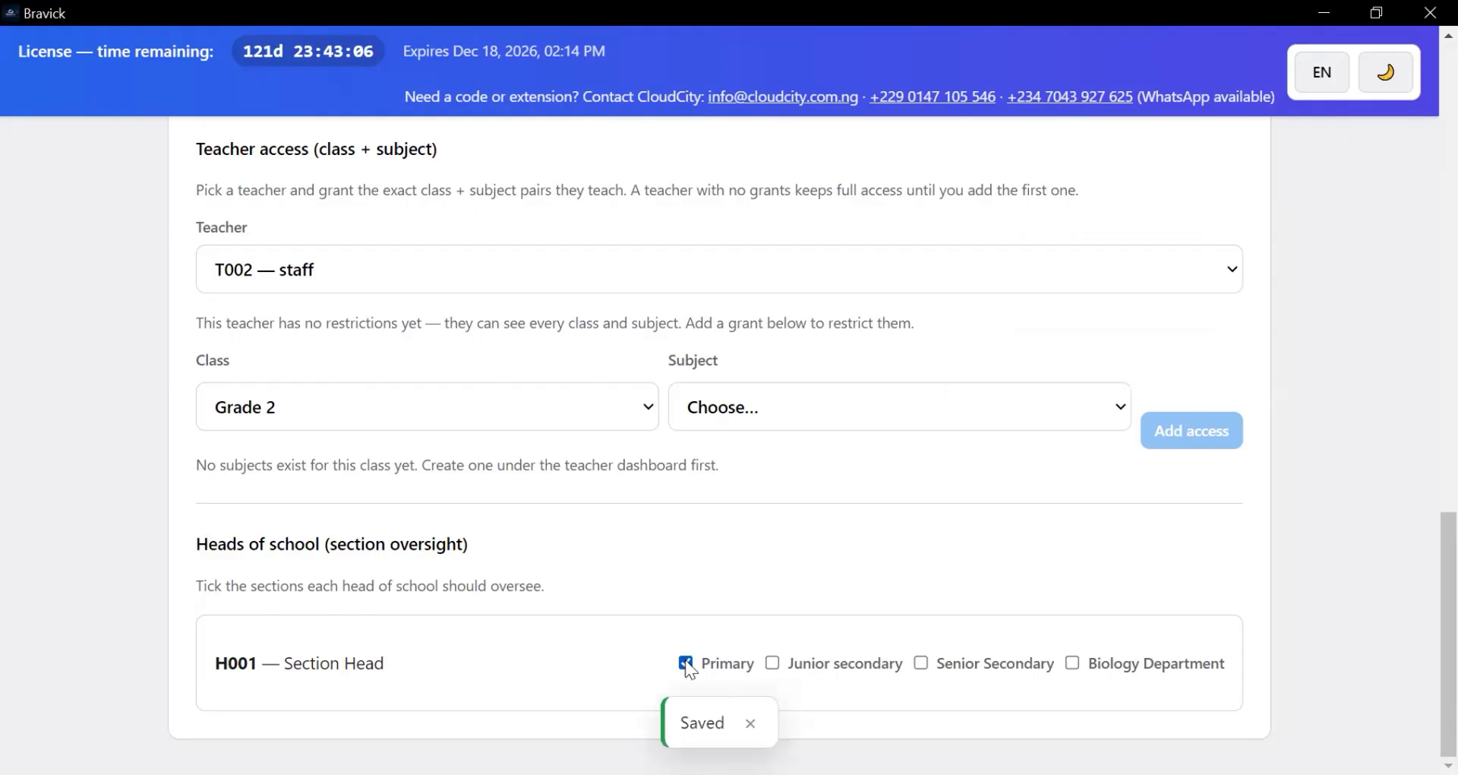
scroll(630, 653, up, 3)
scroll(533, 682, down, 3)
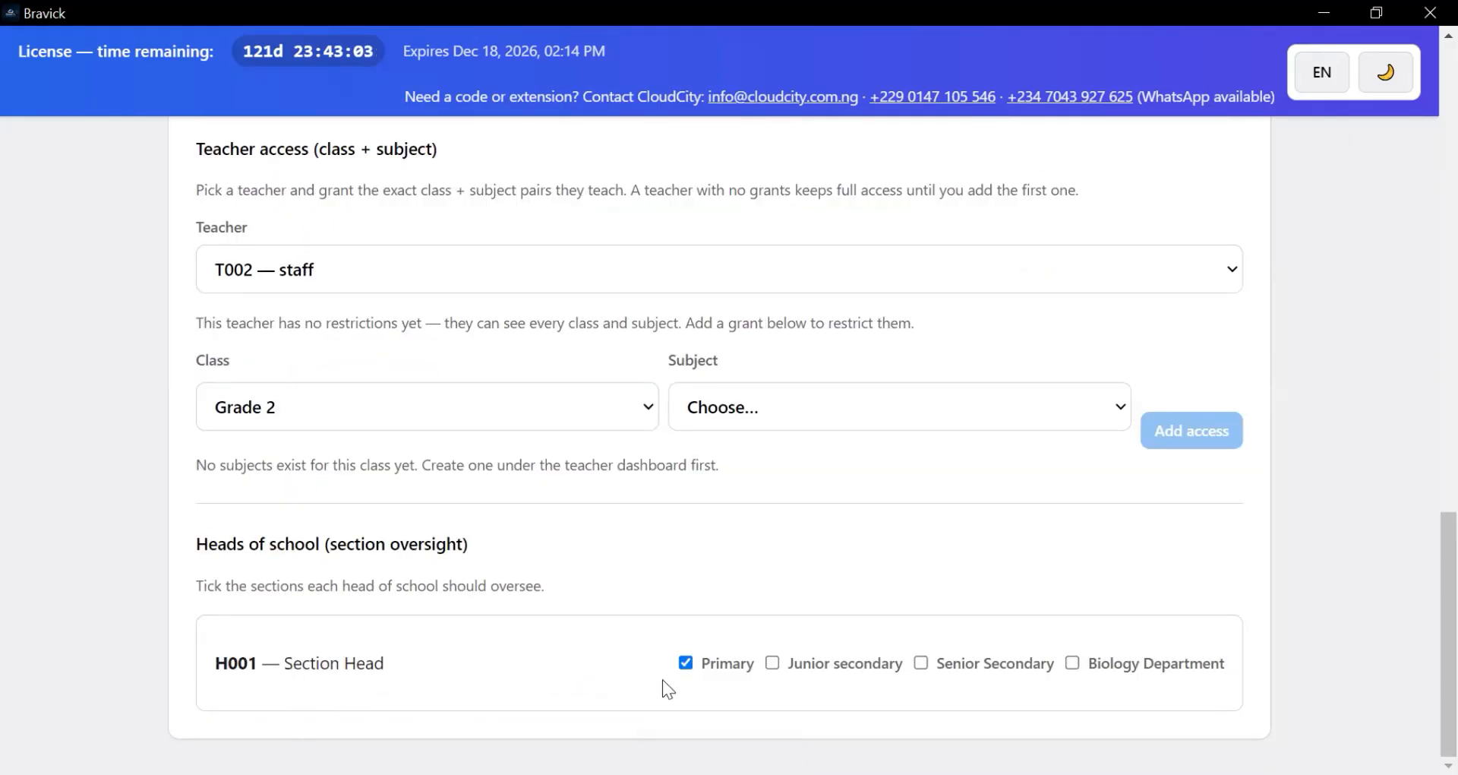
scroll(663, 687, up, 10)
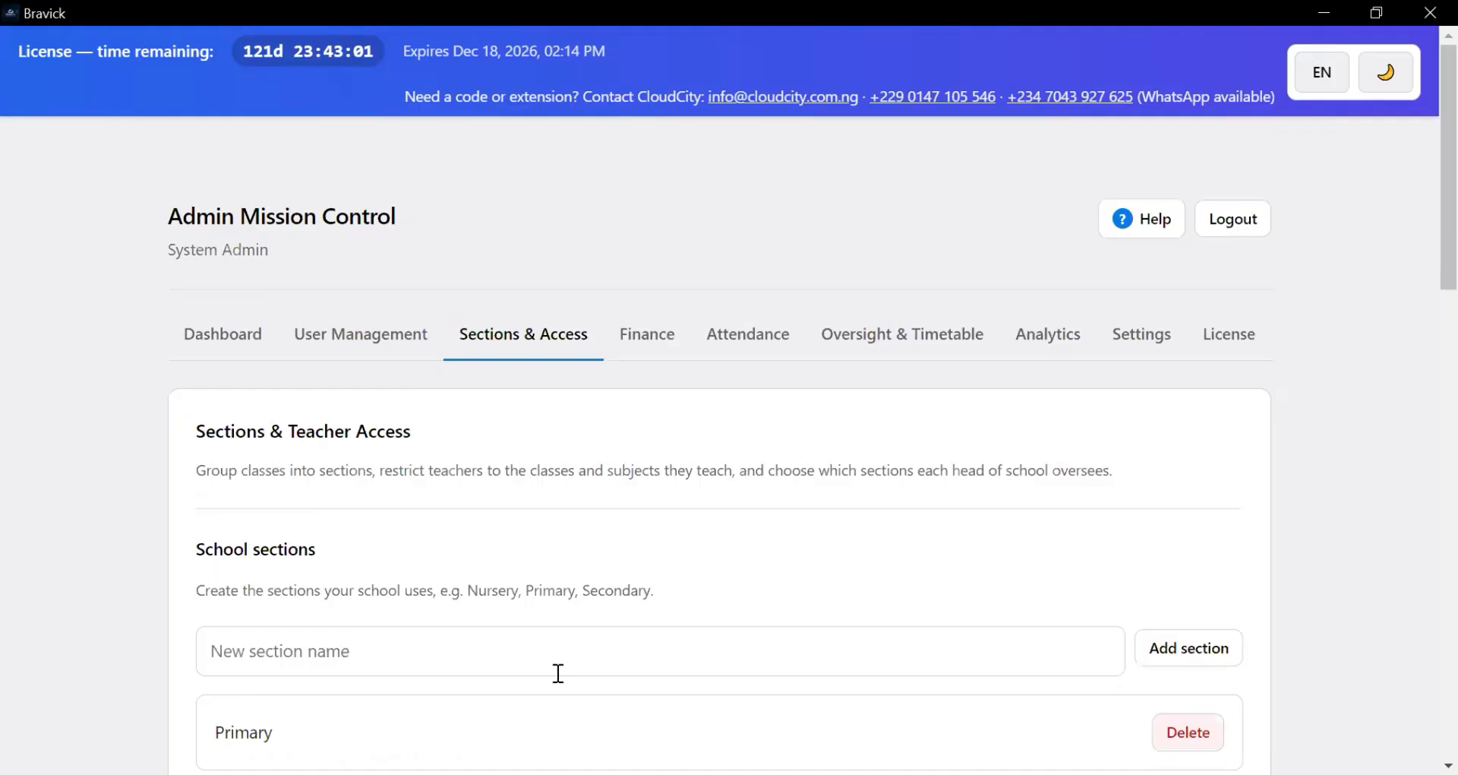
- On the Finance student fees page, enable 'Block exams for students who owe fees'
click(654, 338)
scroll(613, 453, down, 3)
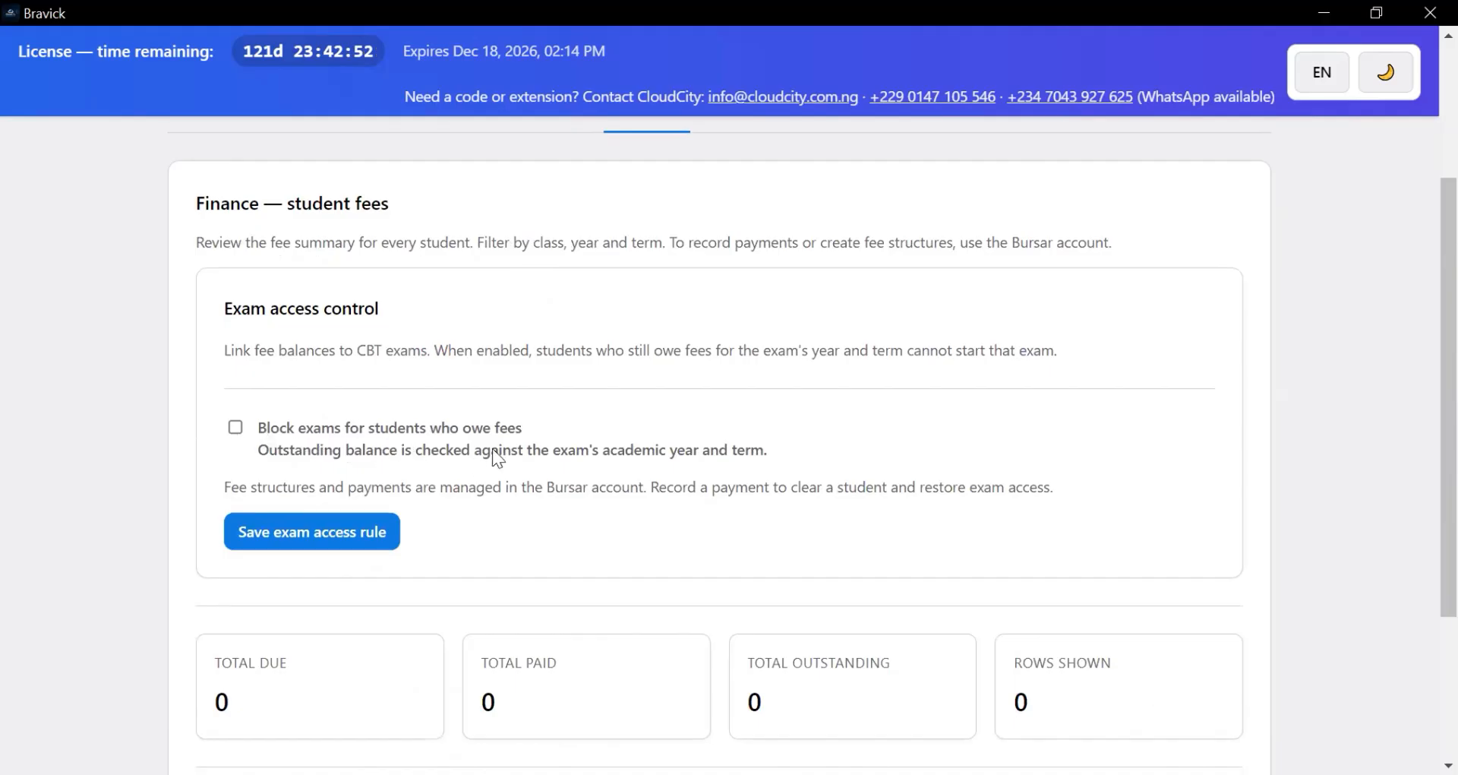
click(237, 428)
scroll(496, 486, down, 3)
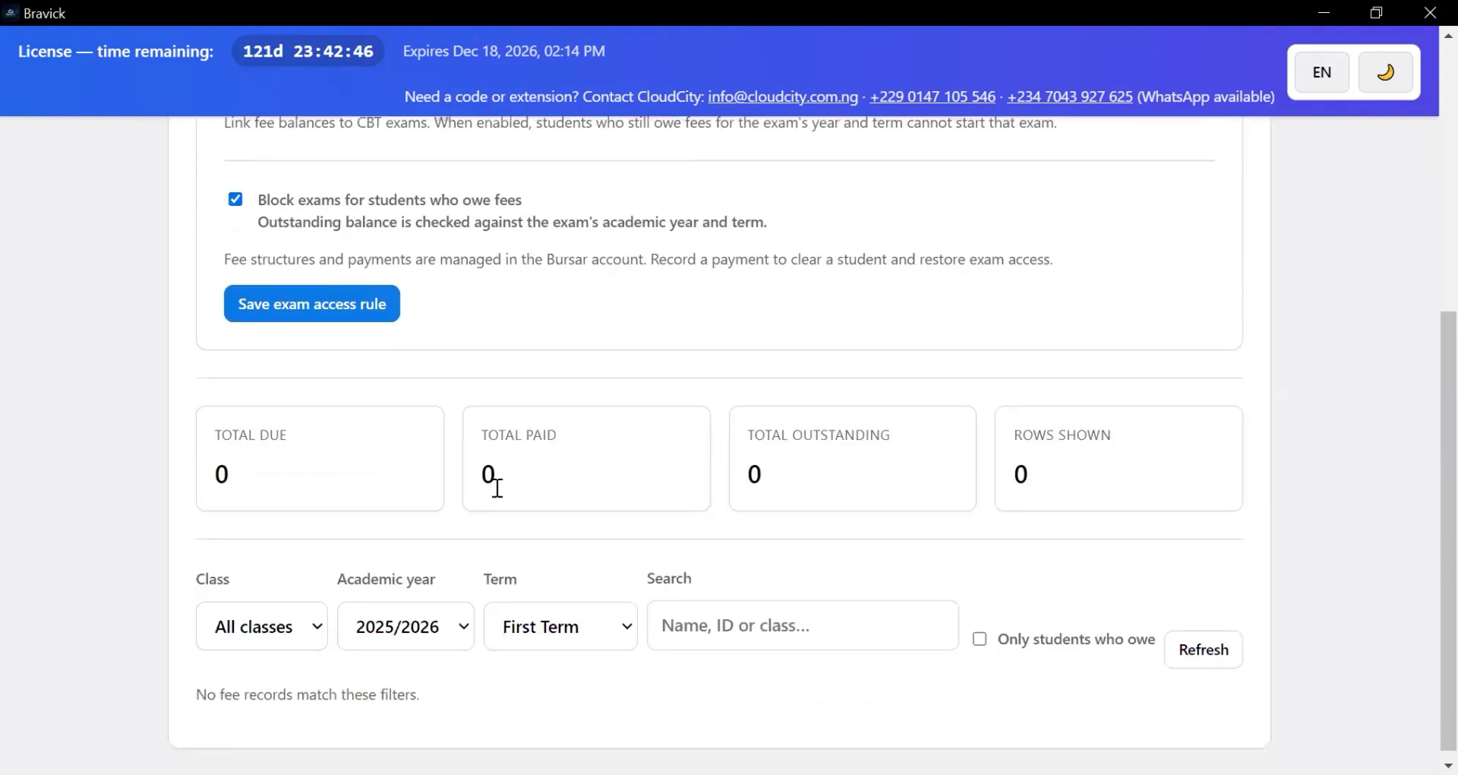
scroll(496, 486, up, 4)
scroll(498, 486, down, 4)
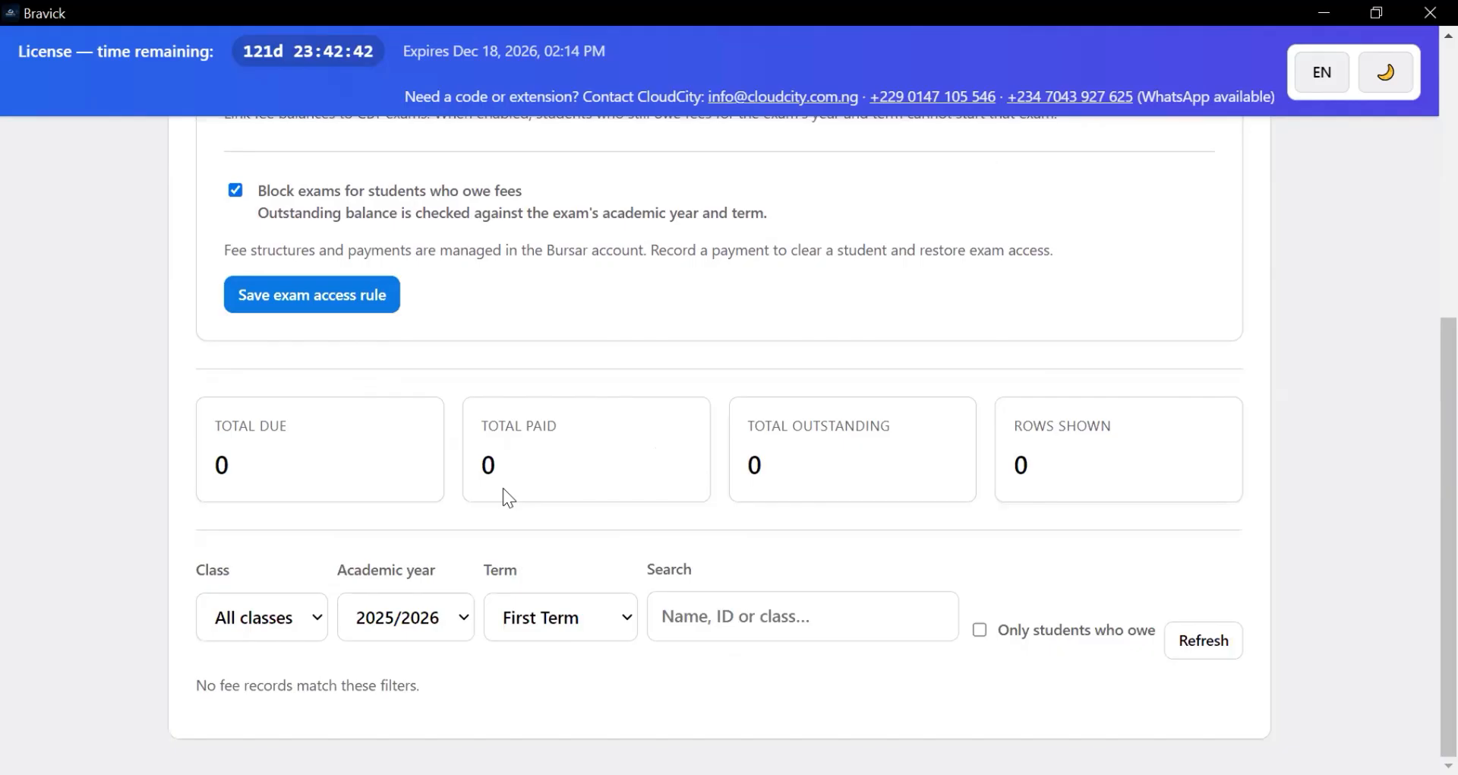
scroll(580, 503, up, 5)
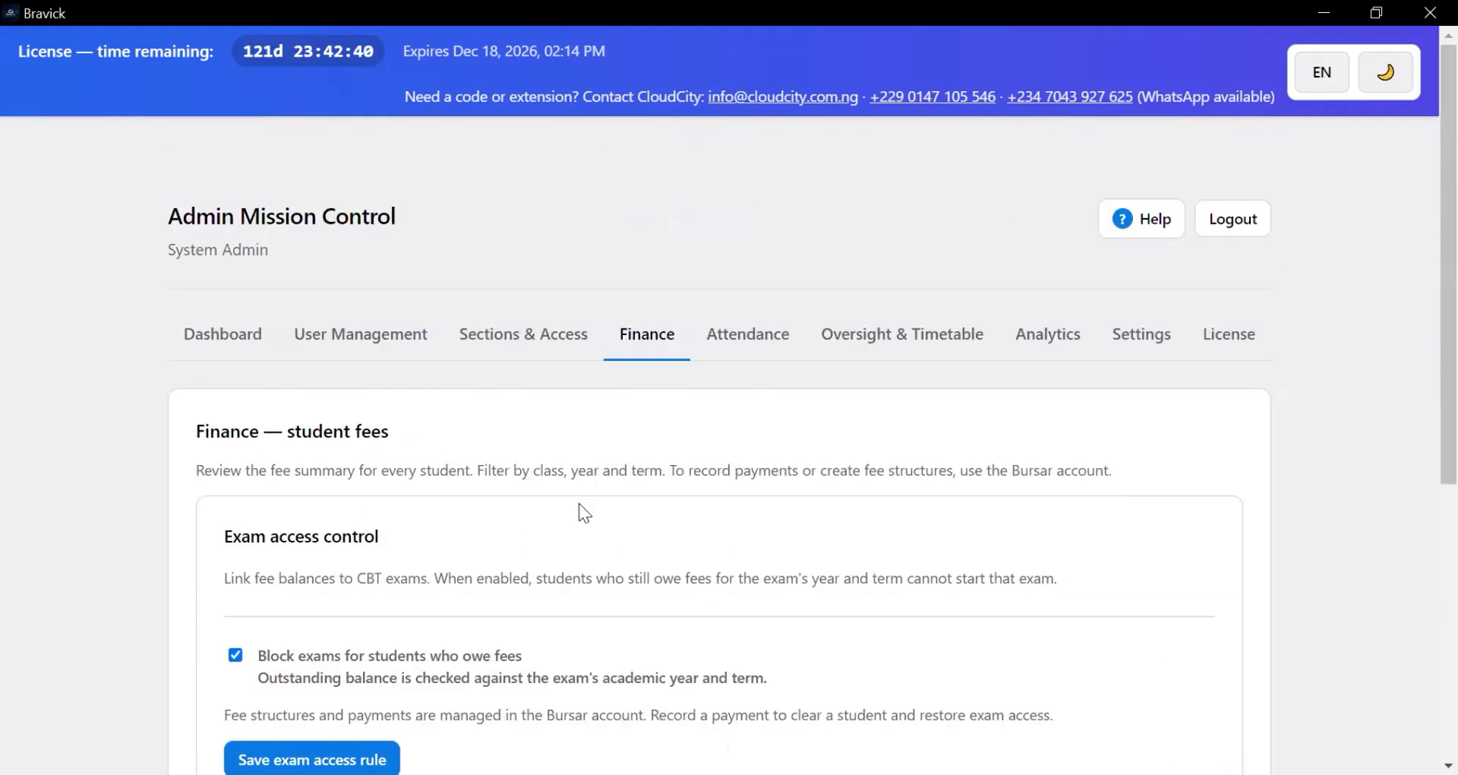
scroll(584, 503, down, 2)
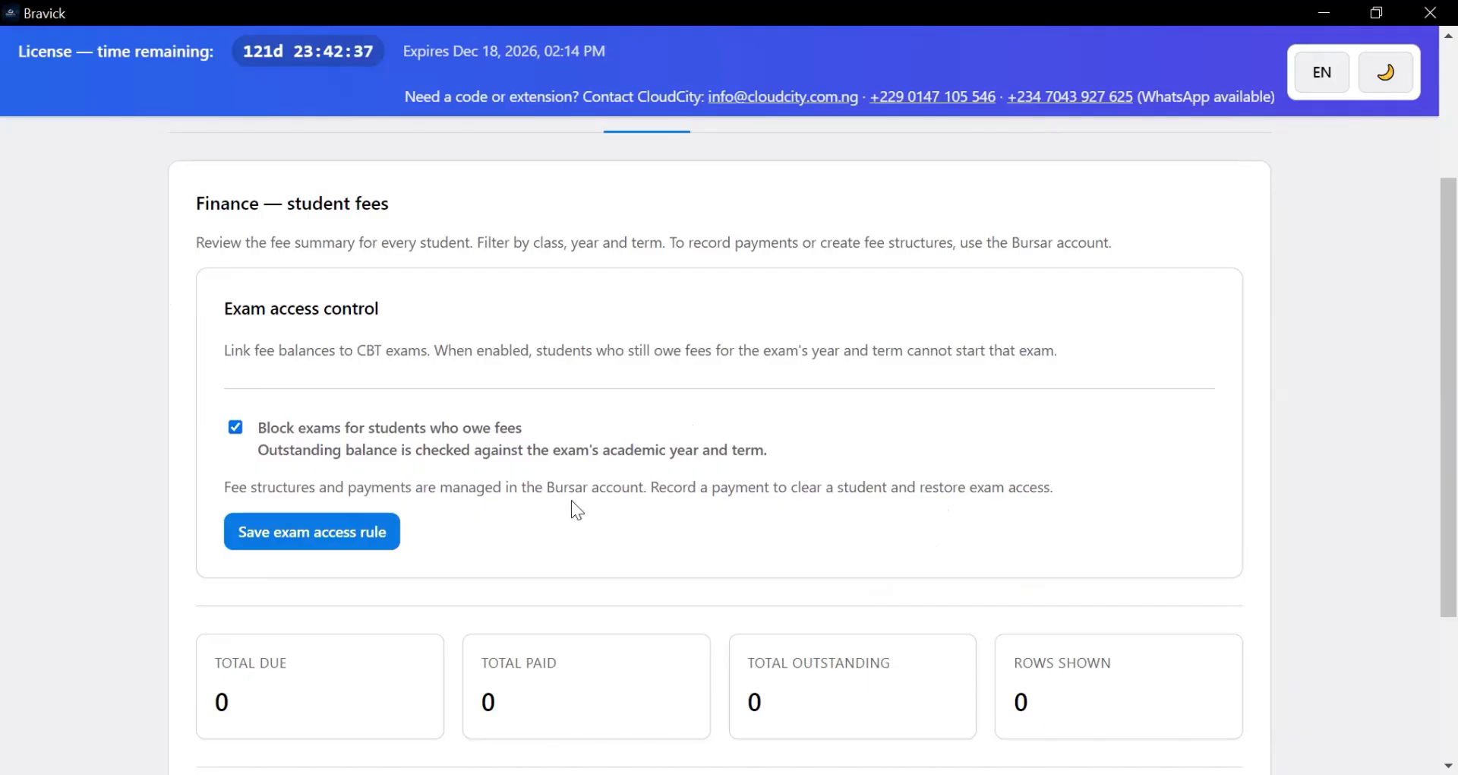
scroll(568, 479, up, 1)
scroll(566, 462, down, 4)
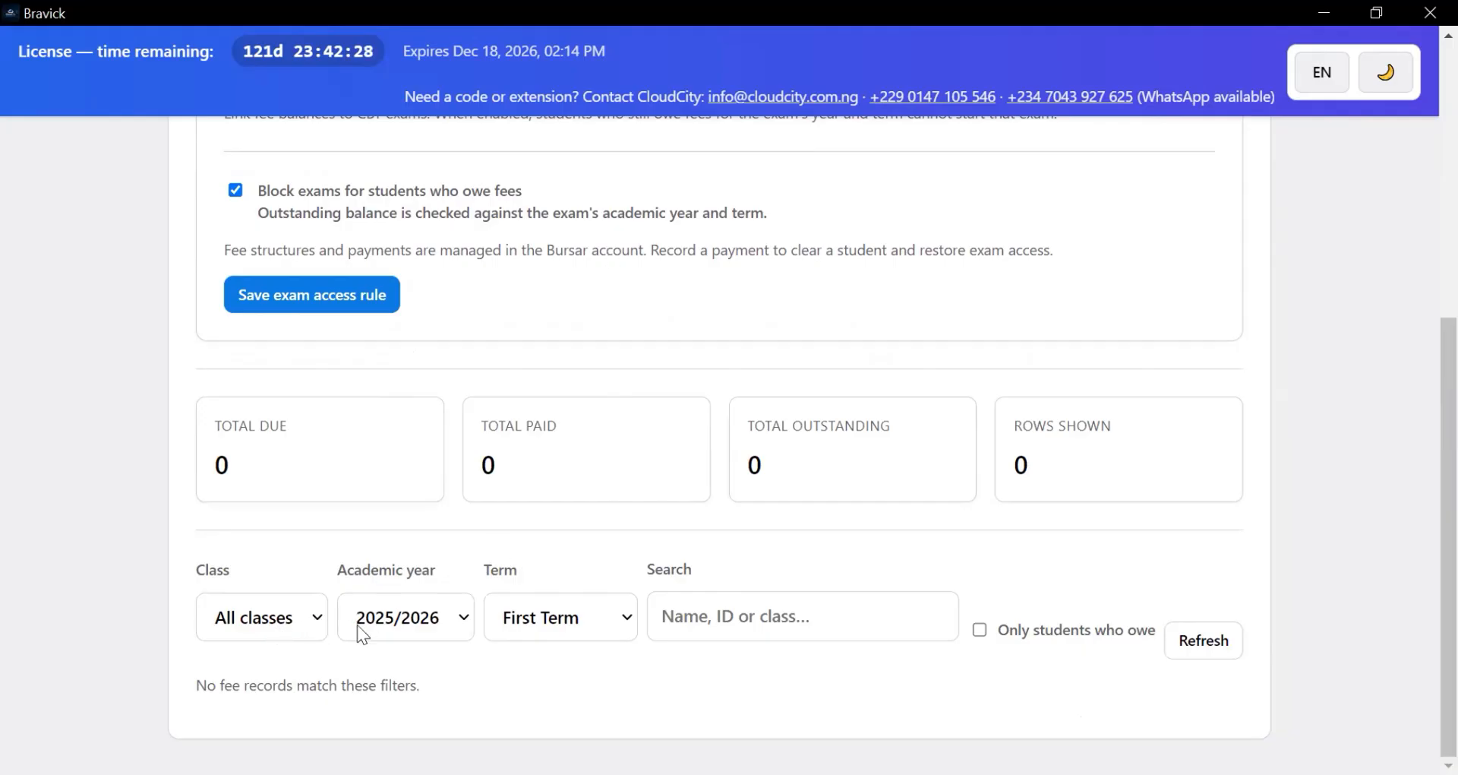
- Filter the 2025/2026 First Term fee summary to Grade 2, showing no records
click(264, 625)
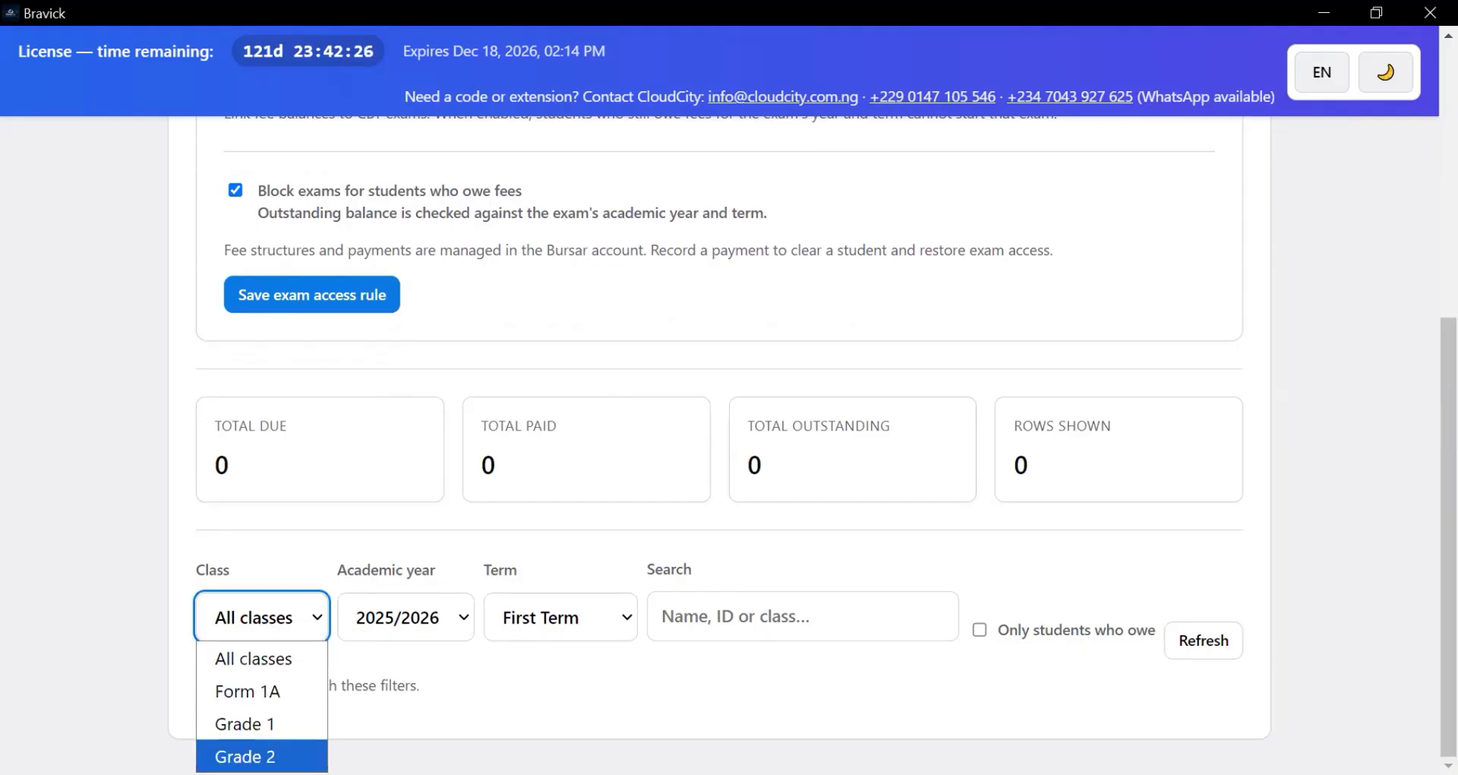
key(Return)
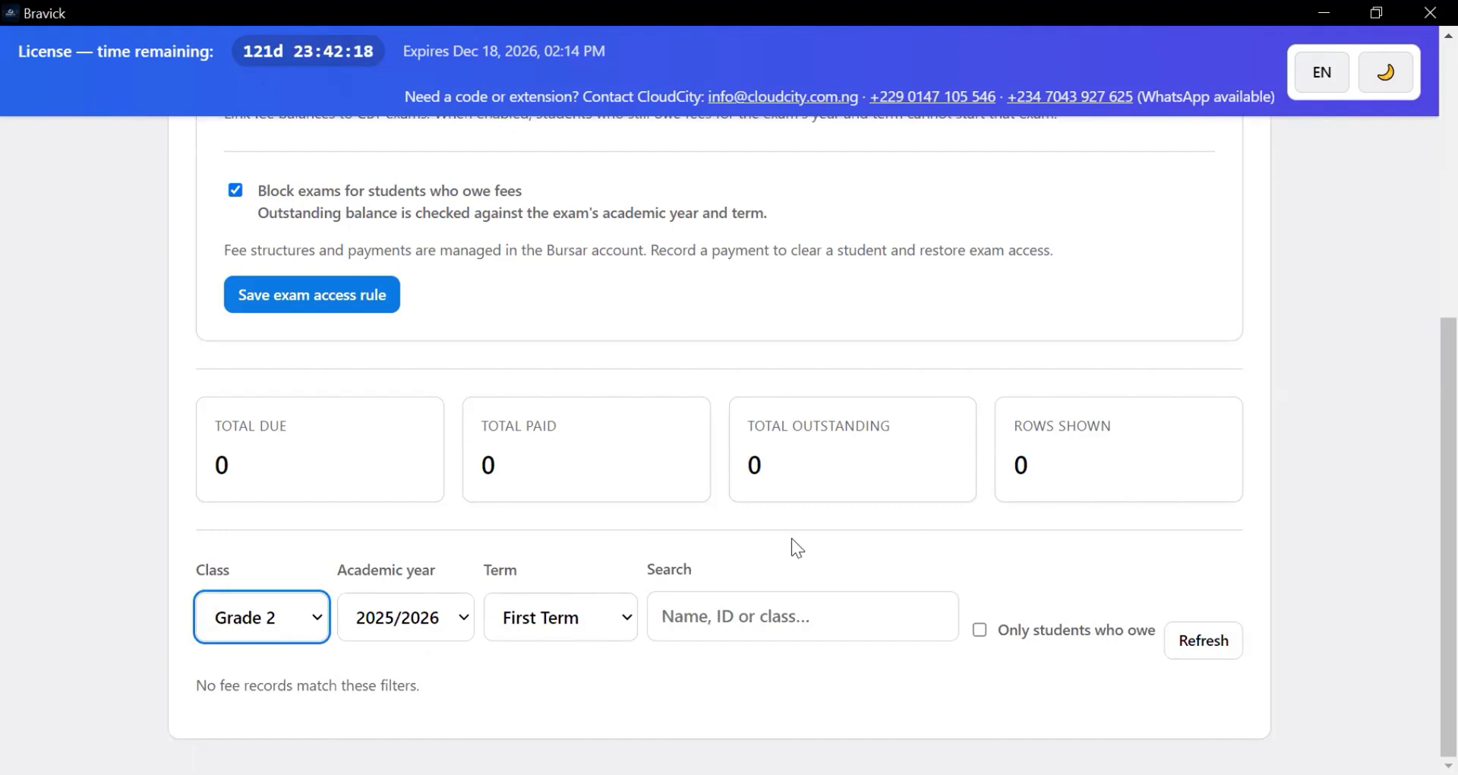
scroll(711, 538, up, 4)
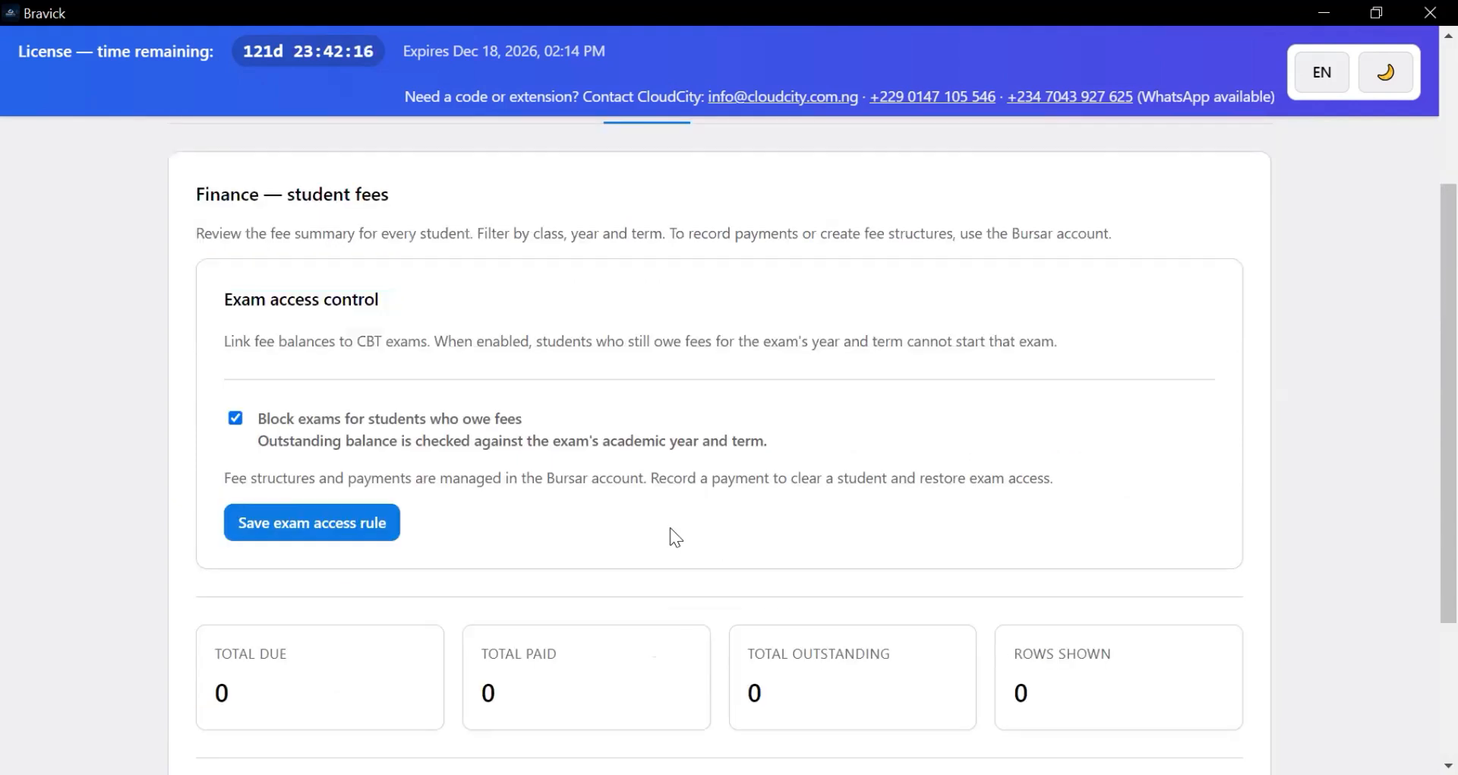
scroll(820, 541, down, 4)
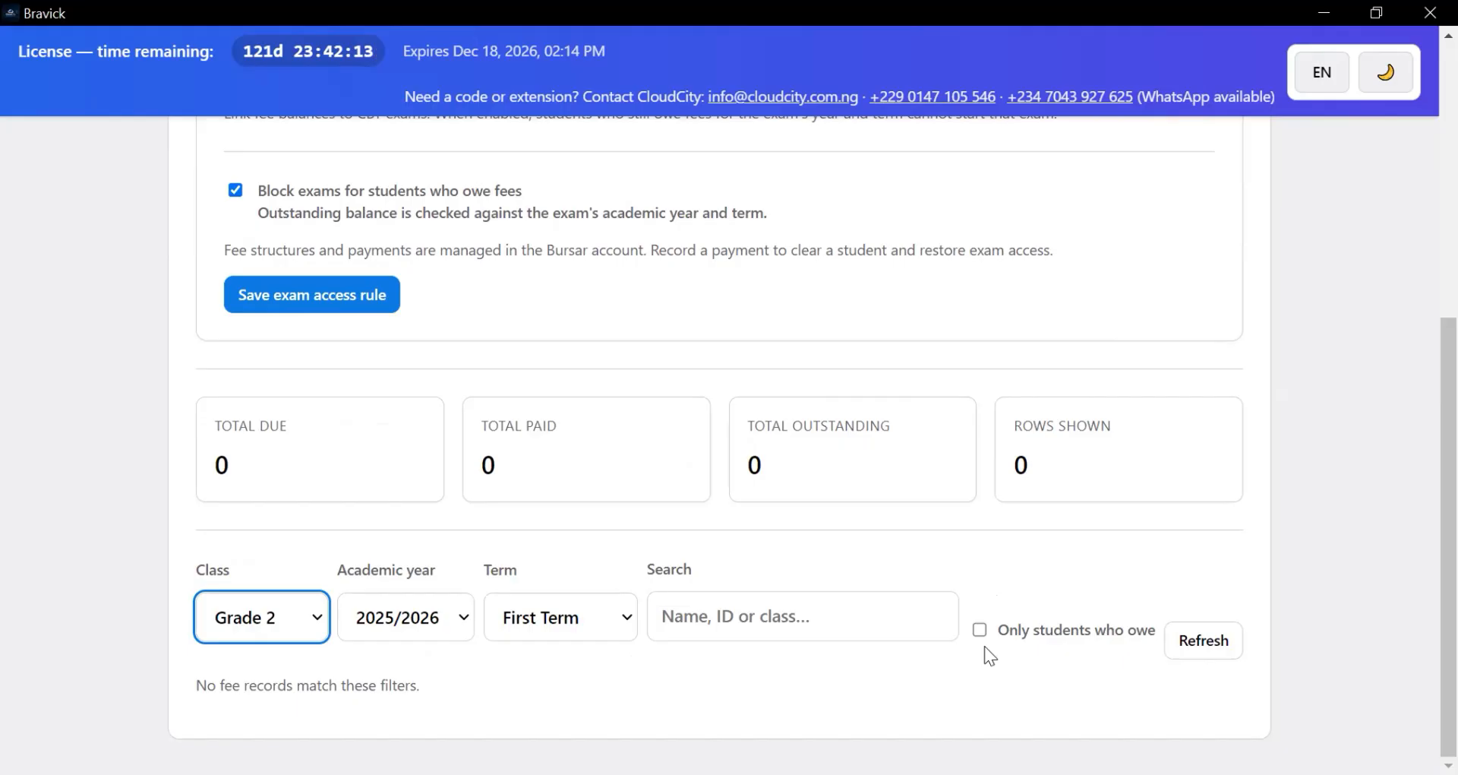
scroll(963, 309, up, 1)
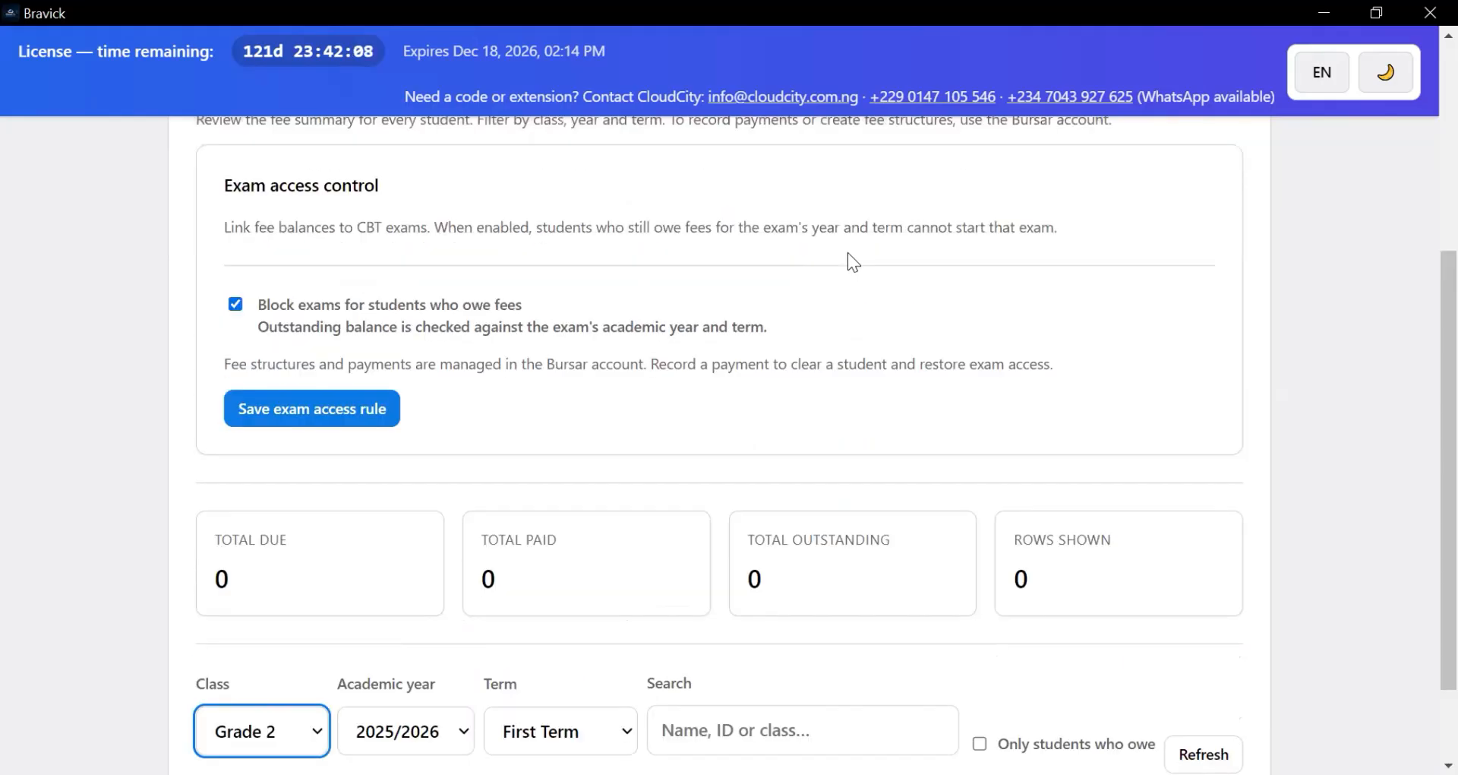
scroll(935, 426, down, 1)
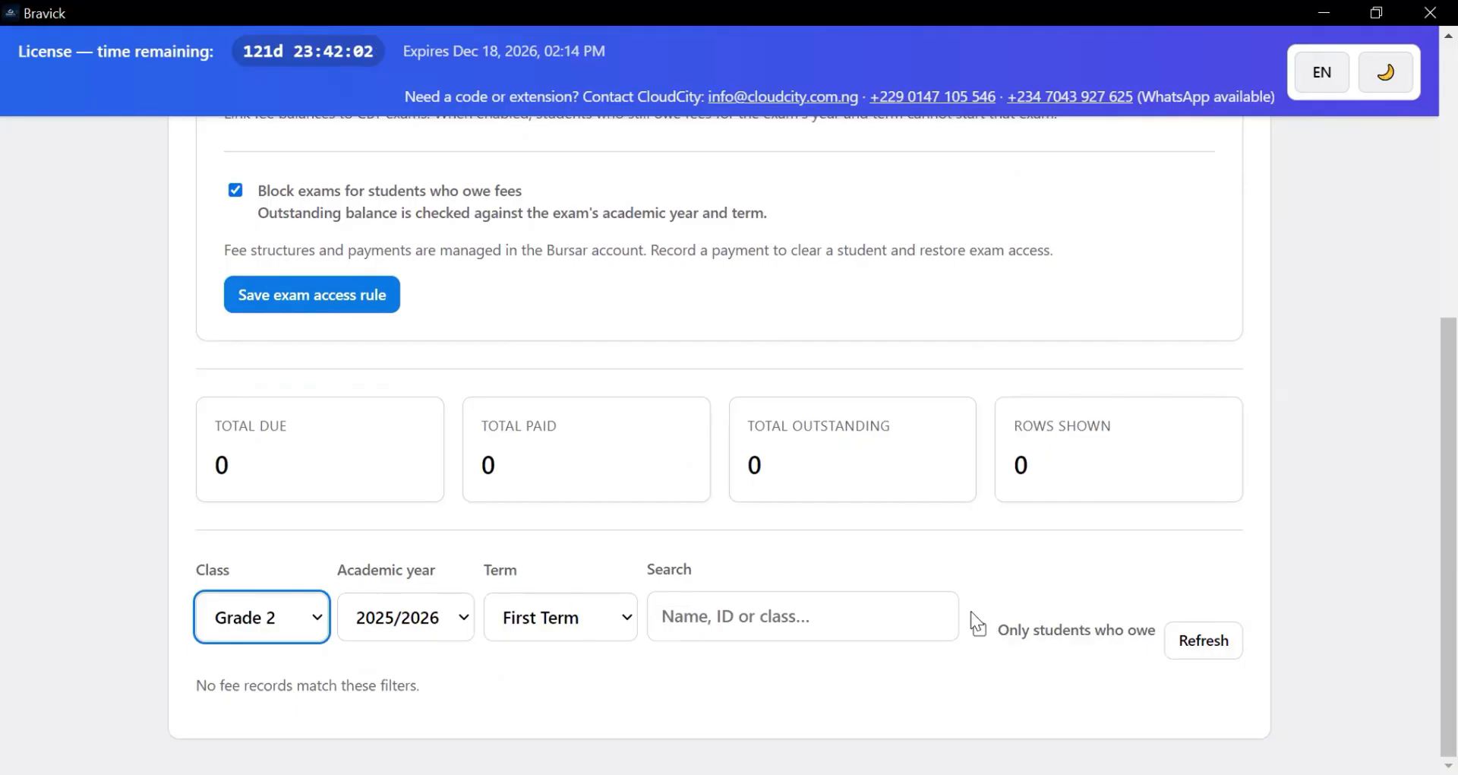
scroll(749, 566, up, 3)
scroll(749, 555, down, 3)
scroll(171, 416, up, 3)
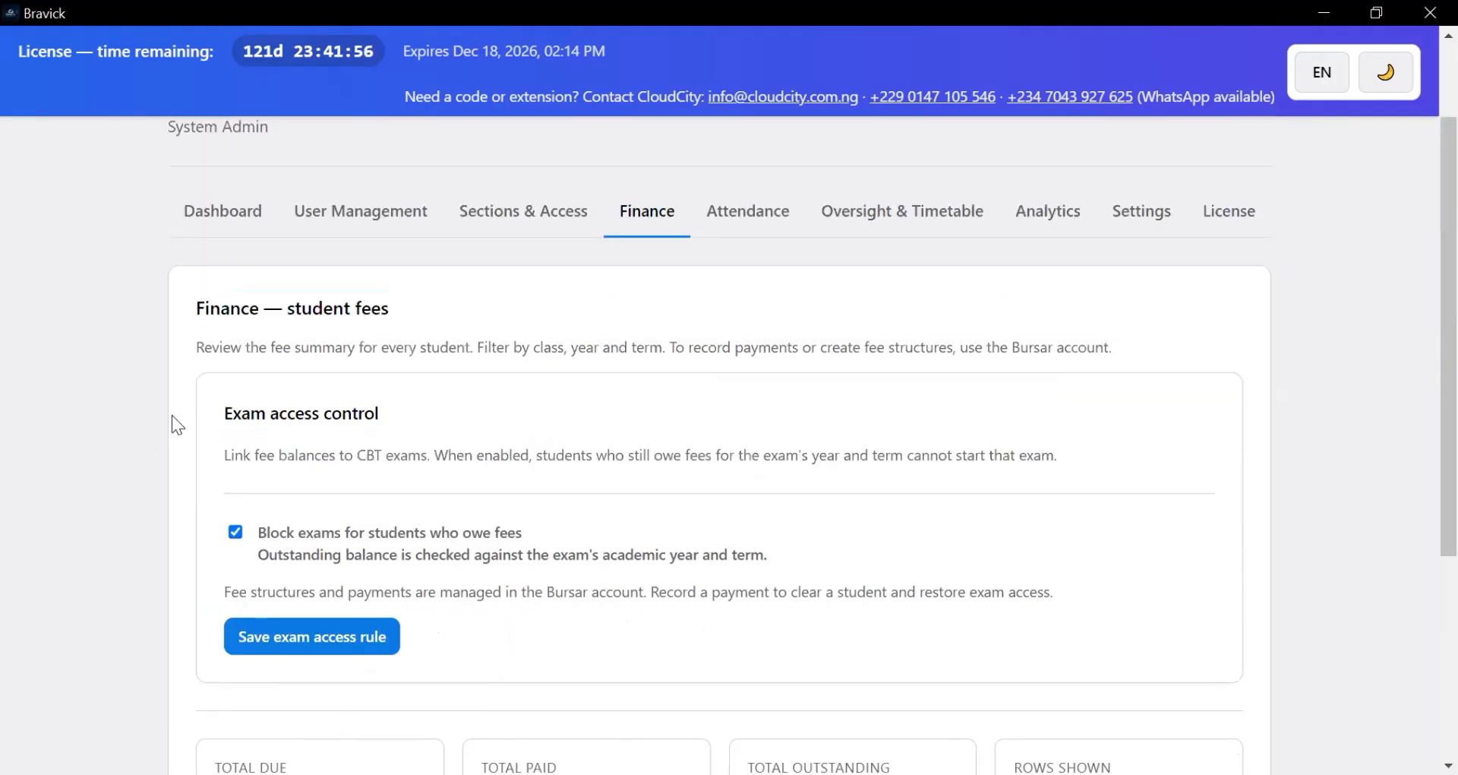
scroll(172, 415, up, 1)
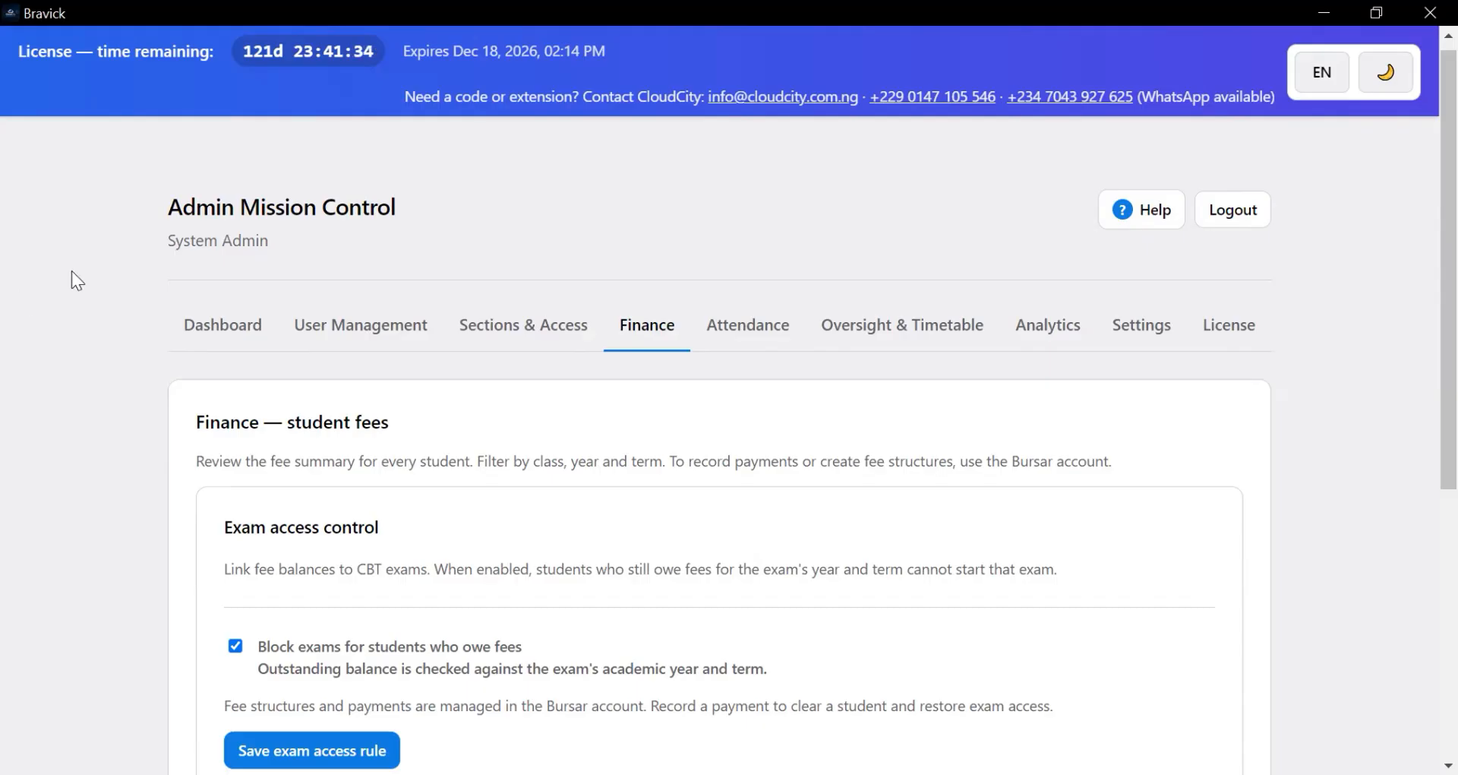
- Review the 2026-08-18 attendance figures, by-class table and attendance report section
click(728, 338)
scroll(507, 459, down, 3)
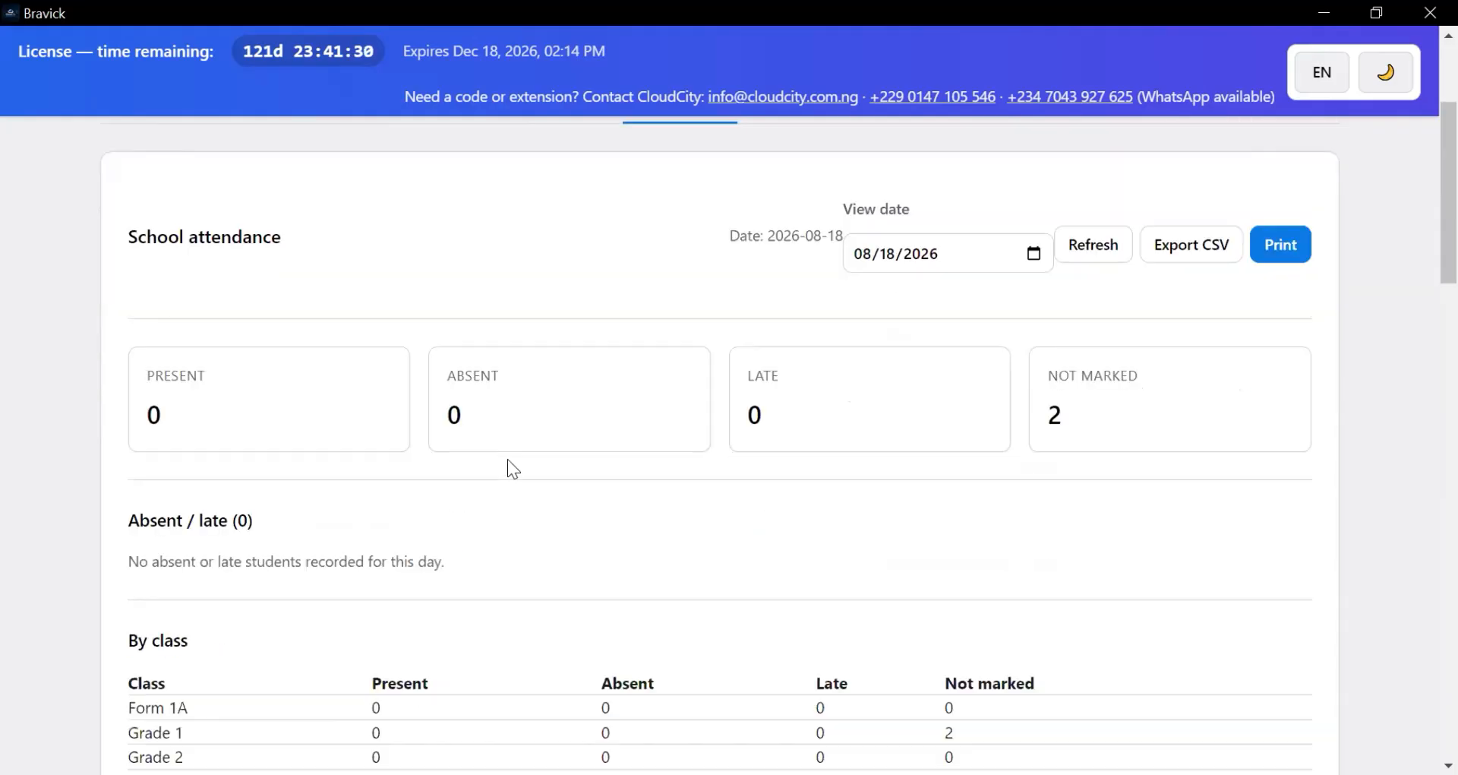
scroll(498, 456, down, 3)
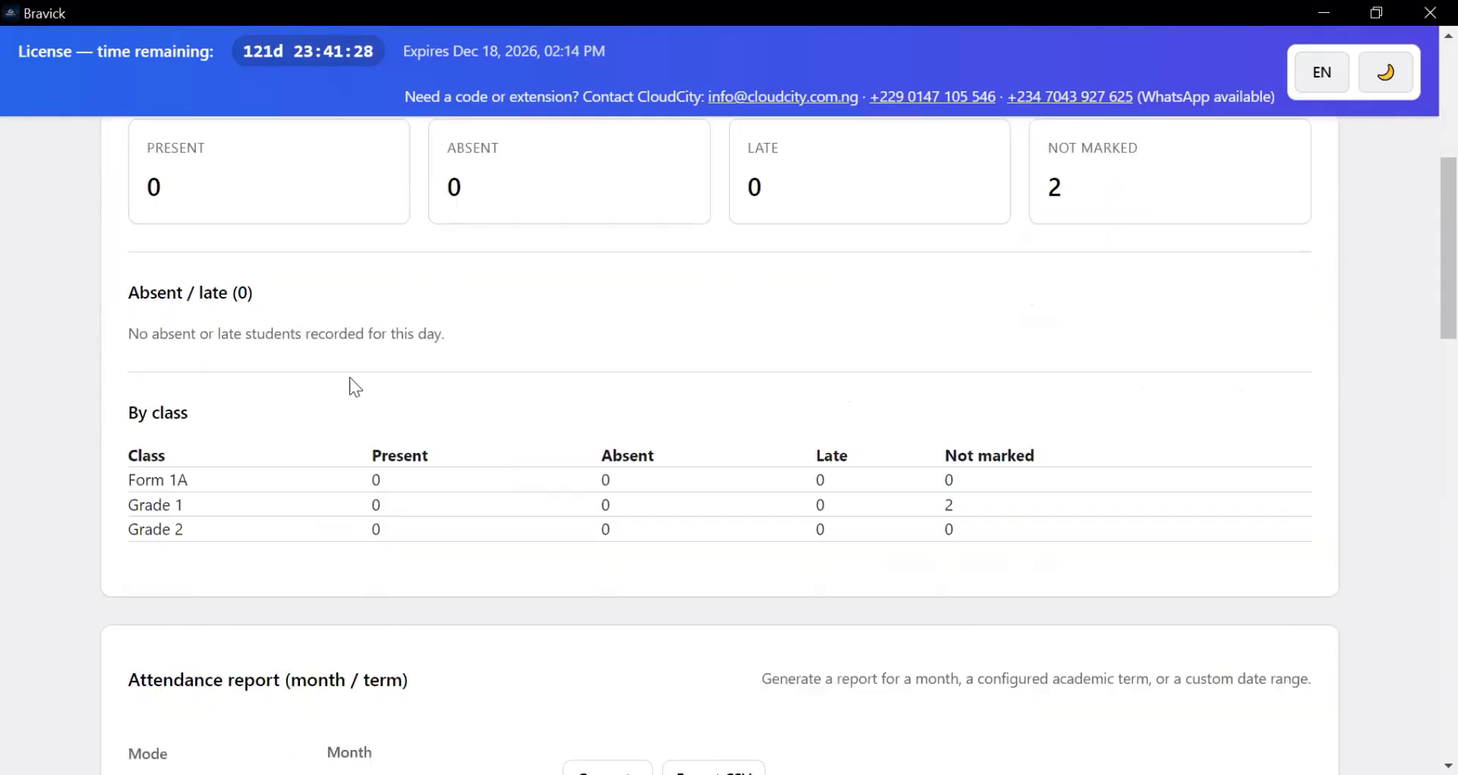
scroll(354, 385, up, 3)
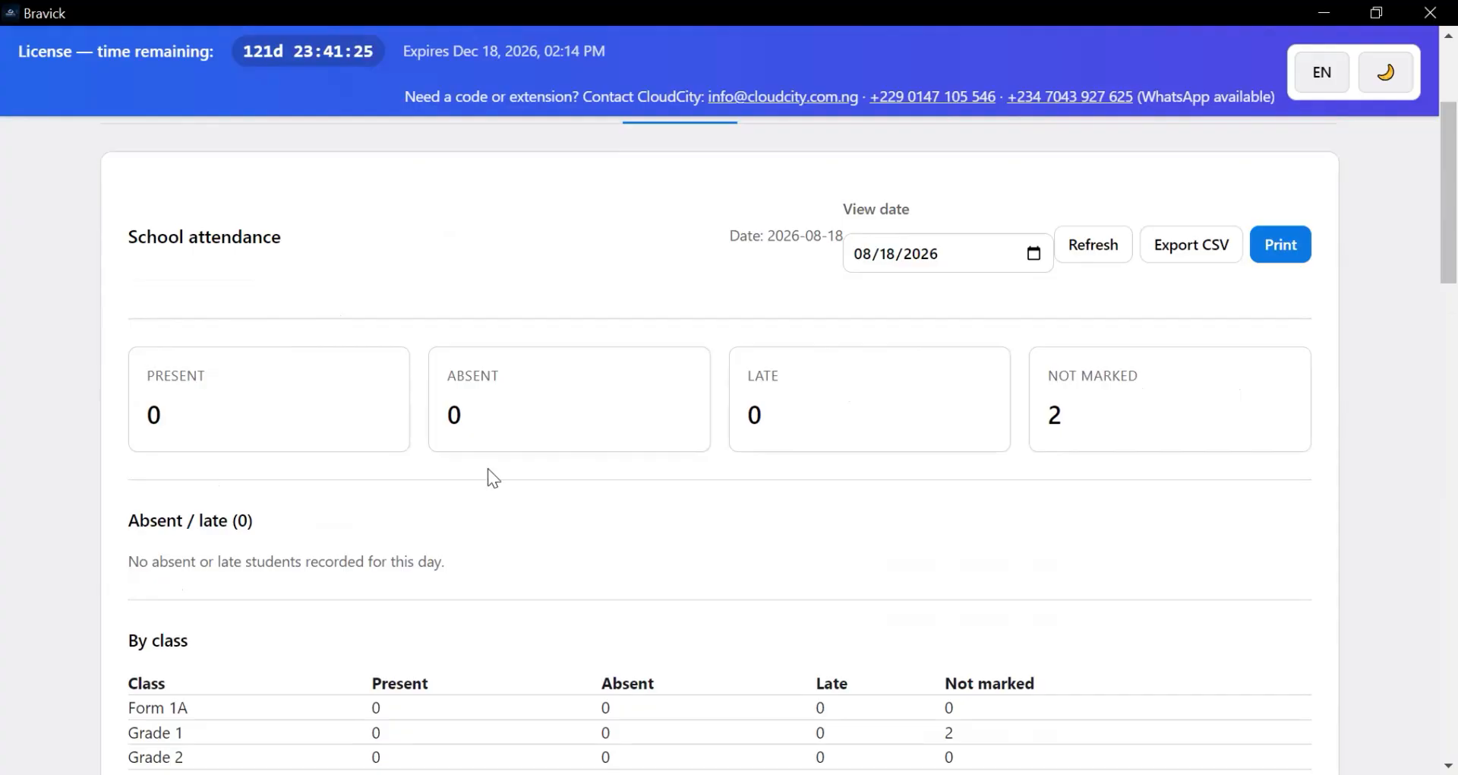
scroll(510, 465, down, 3)
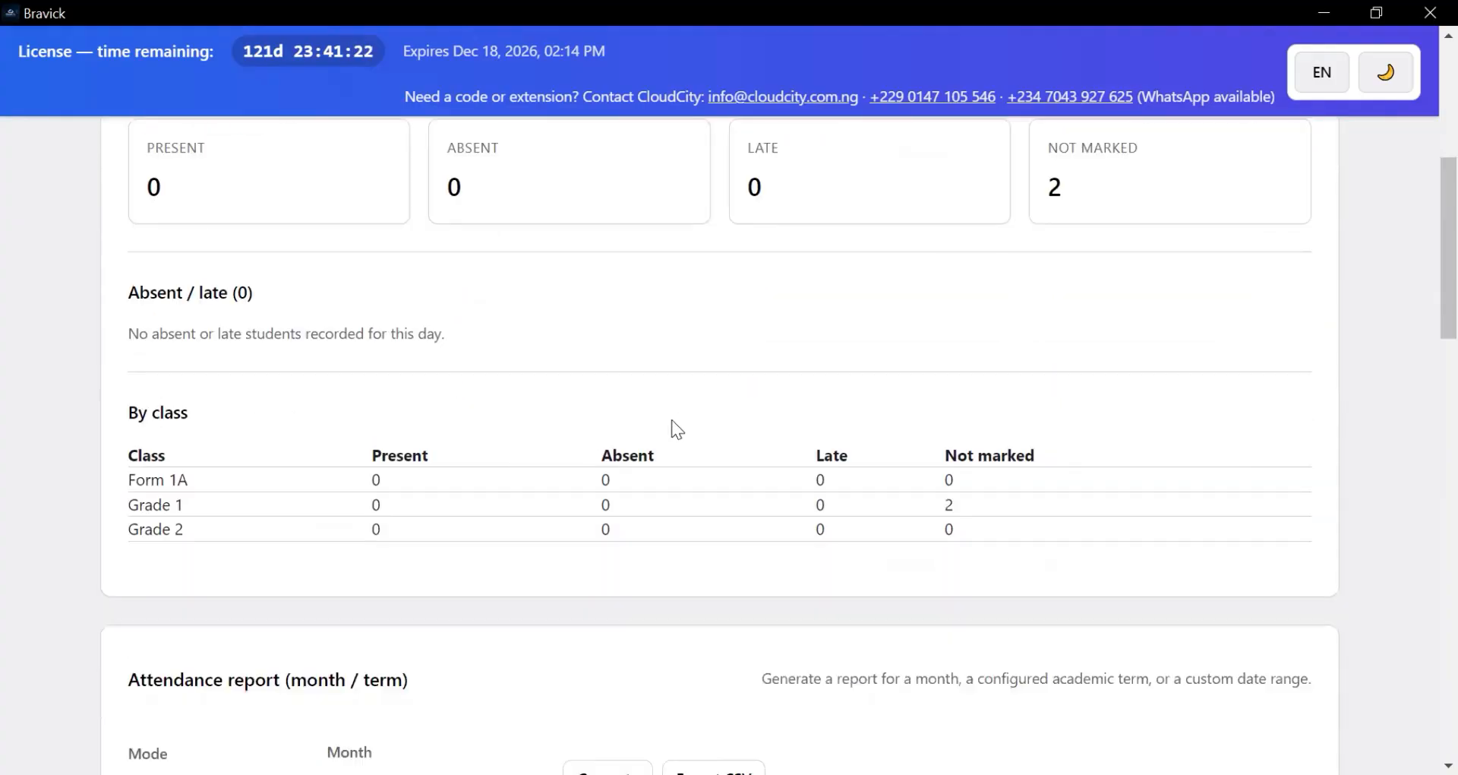
scroll(243, 378, down, 5)
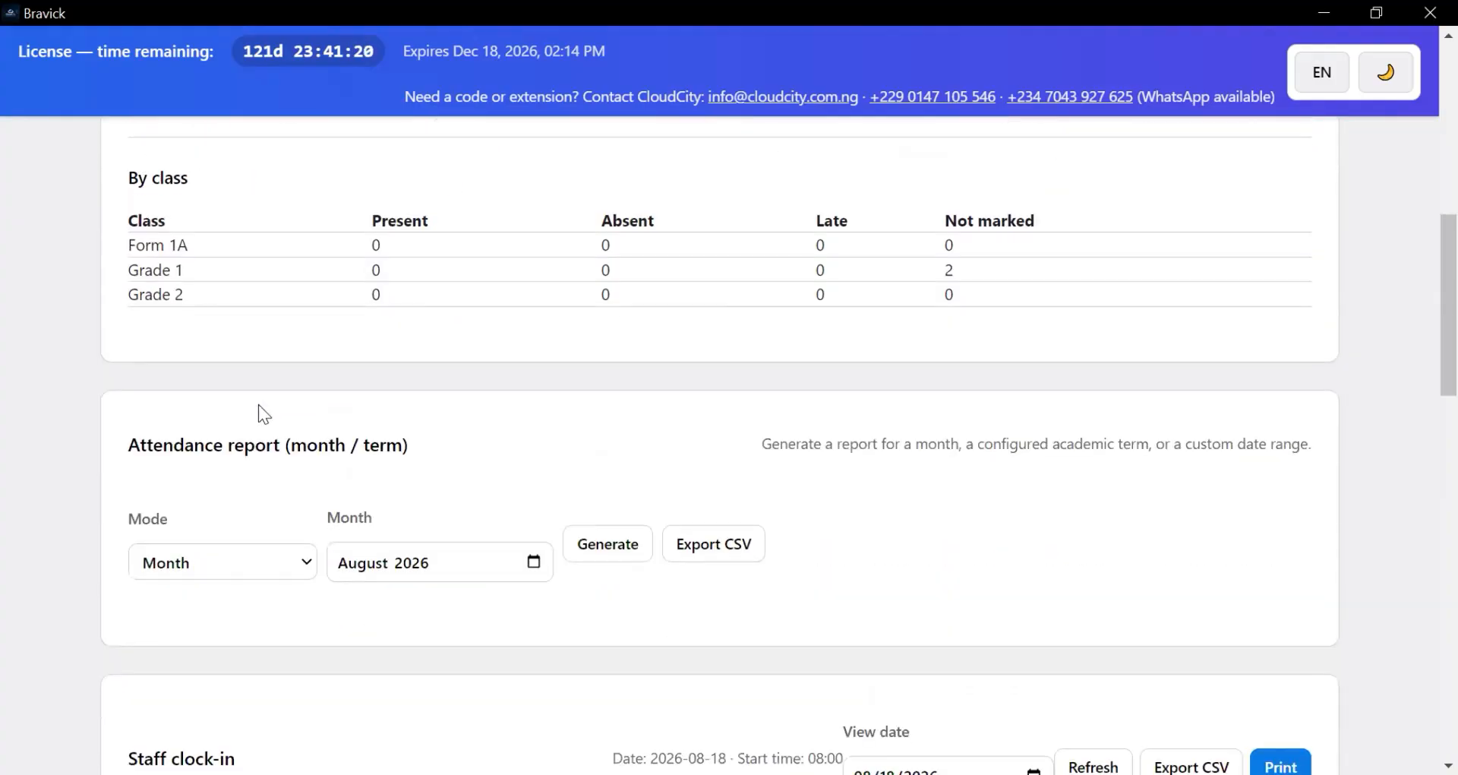
scroll(298, 429, down, 3)
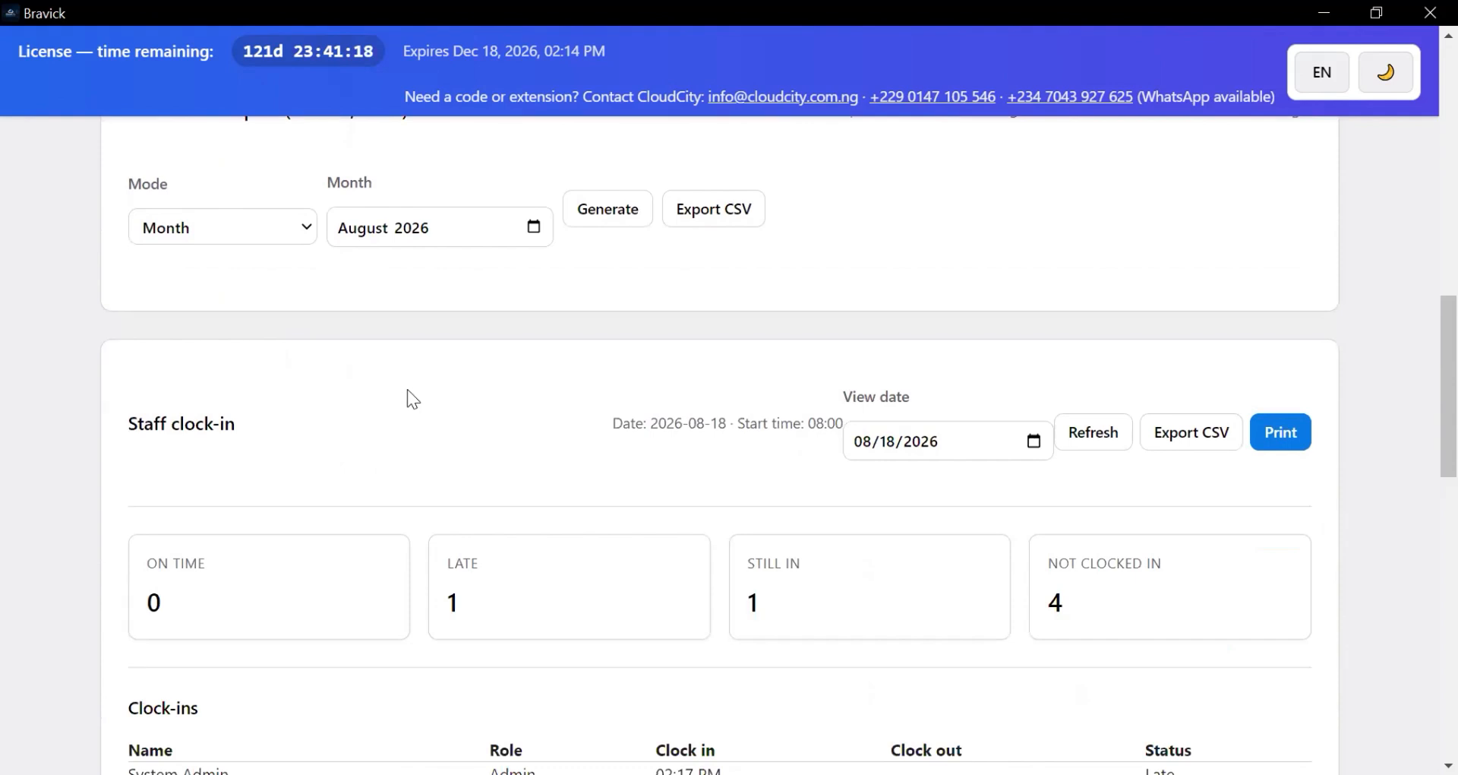
scroll(408, 392, up, 5)
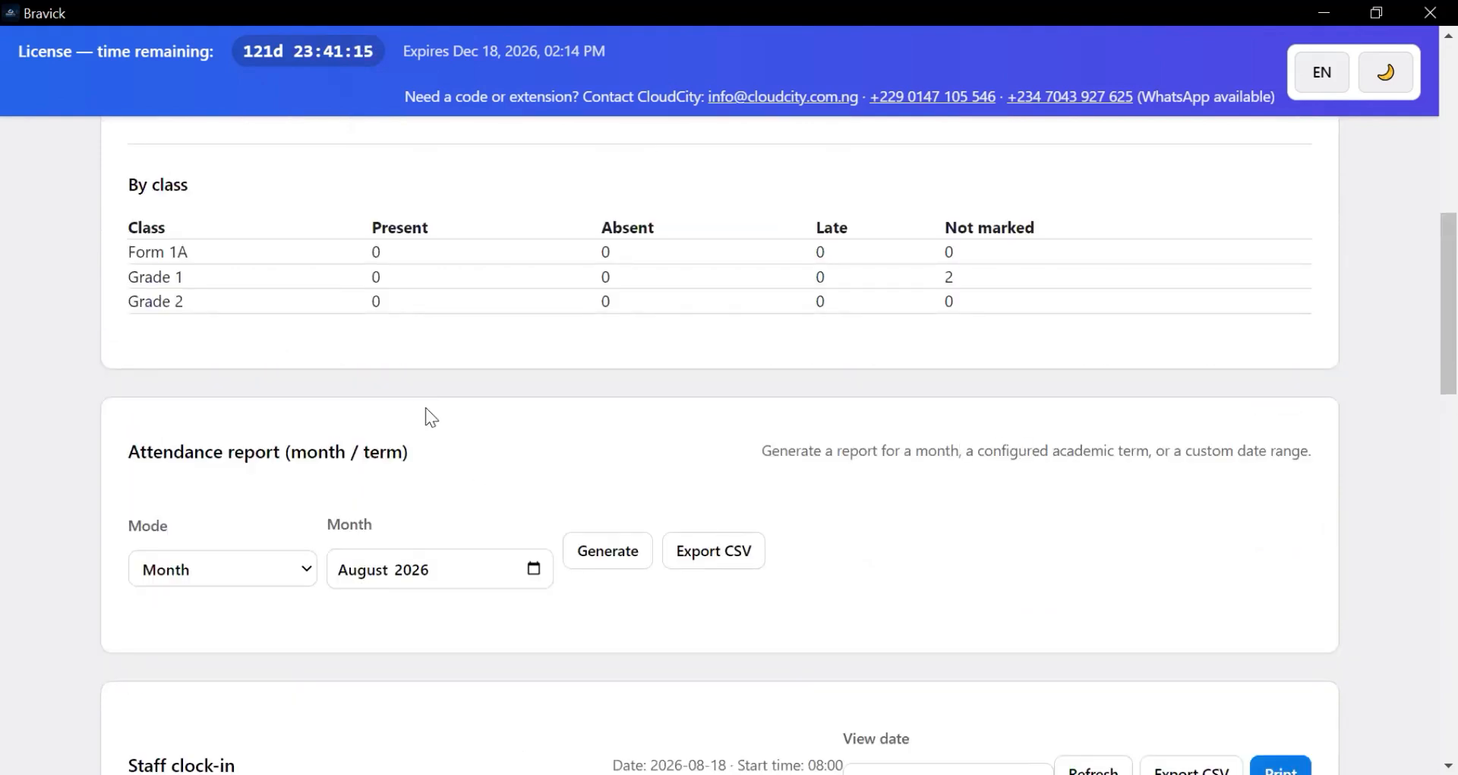
scroll(426, 408, up, 4)
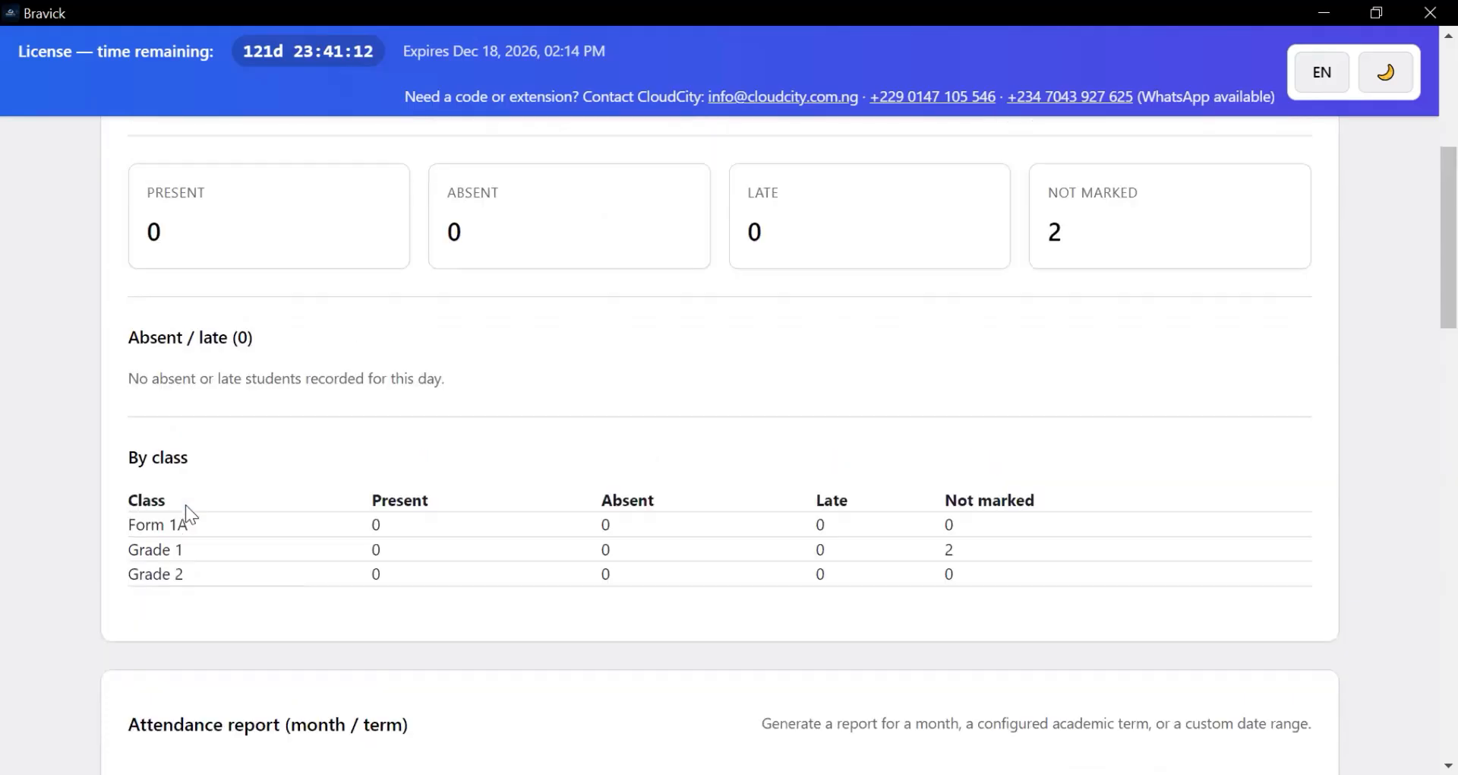
scroll(185, 504, up, 1)
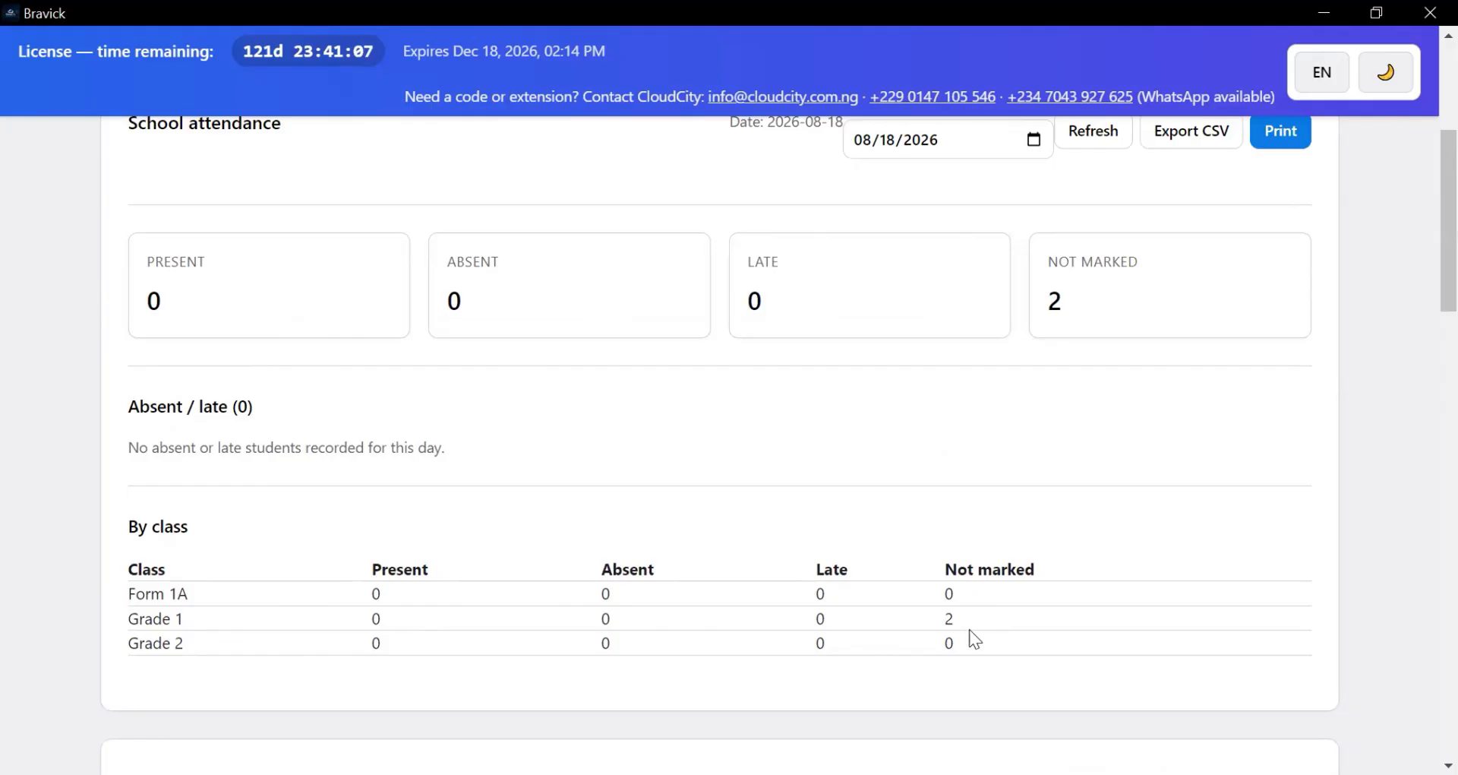
scroll(359, 573, up, 2)
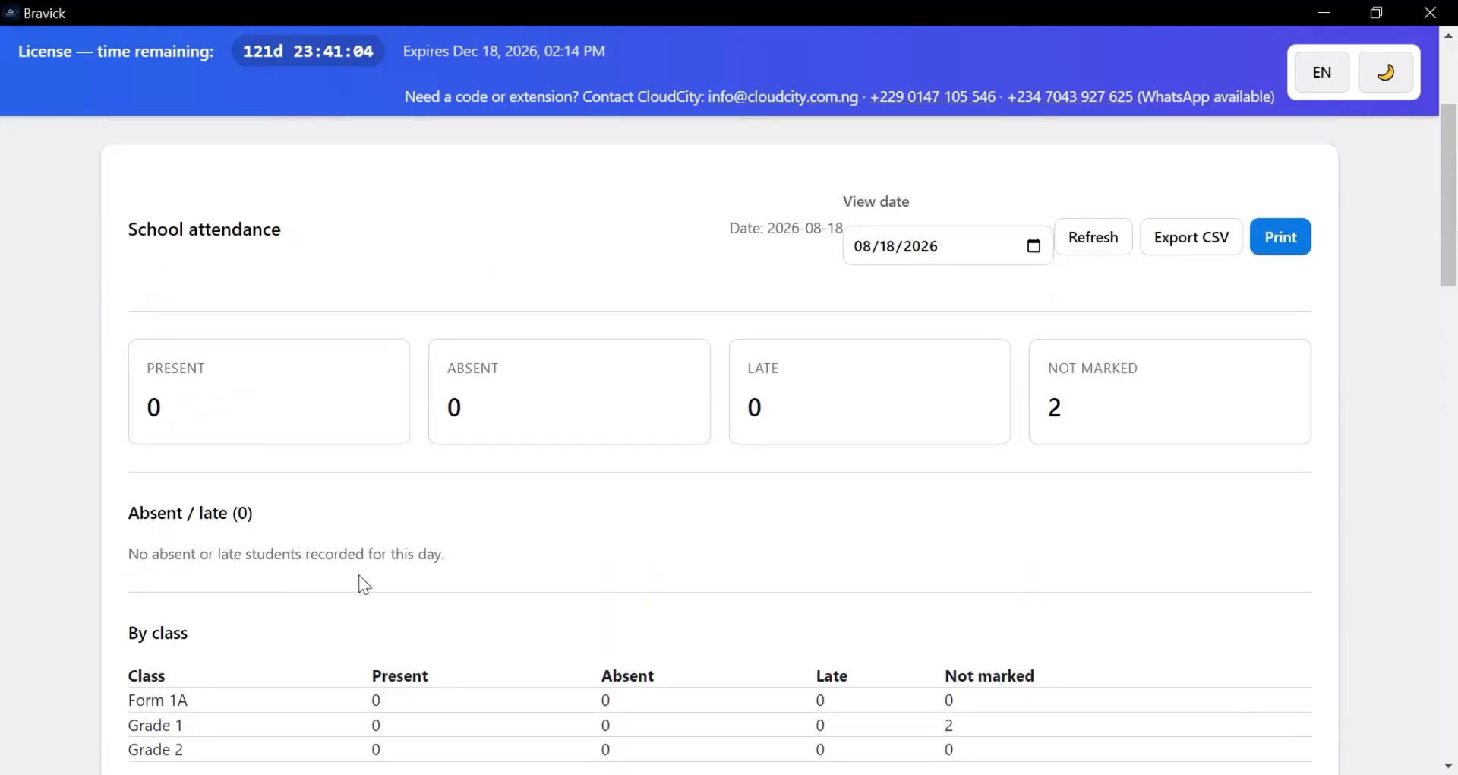
scroll(359, 574, down, 6)
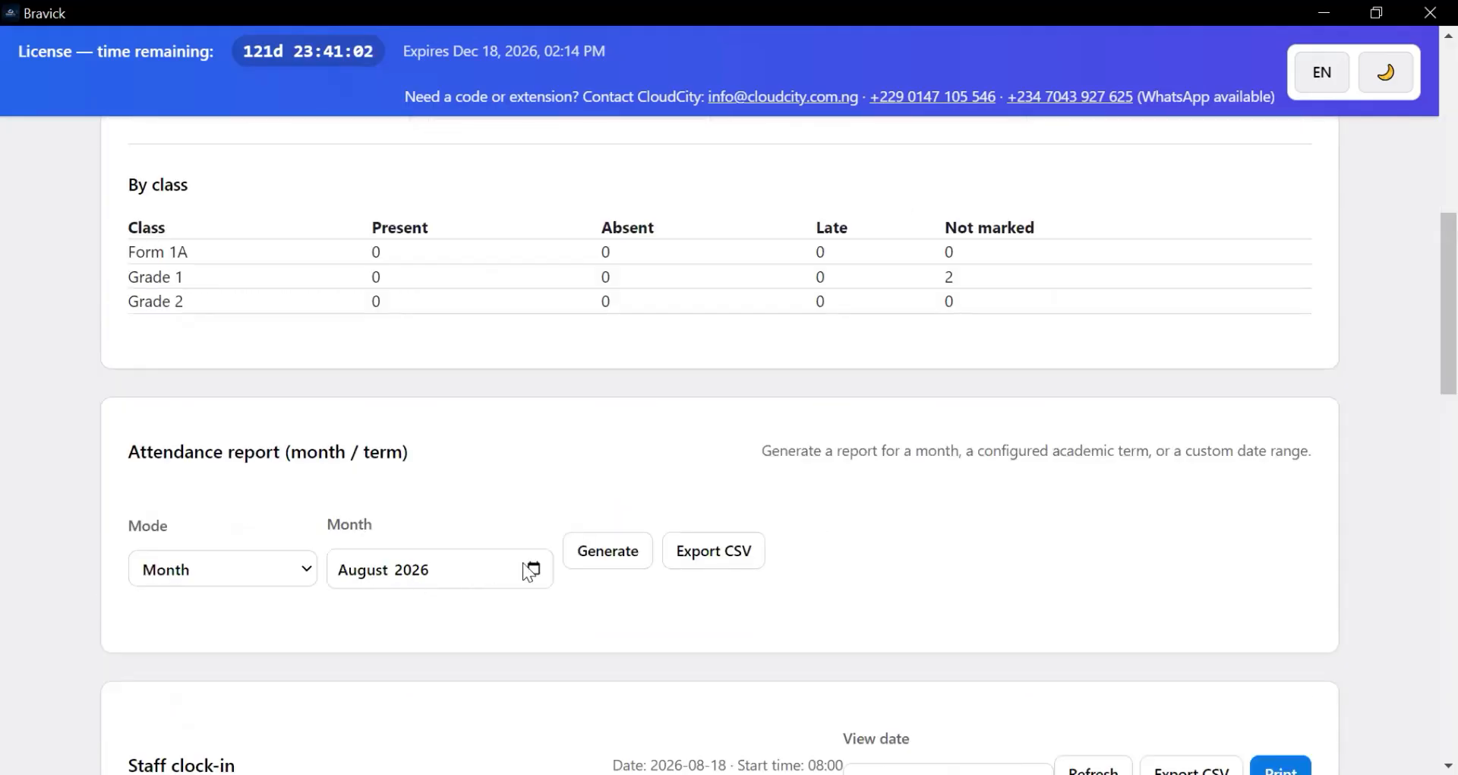
scroll(543, 581, down, 3)
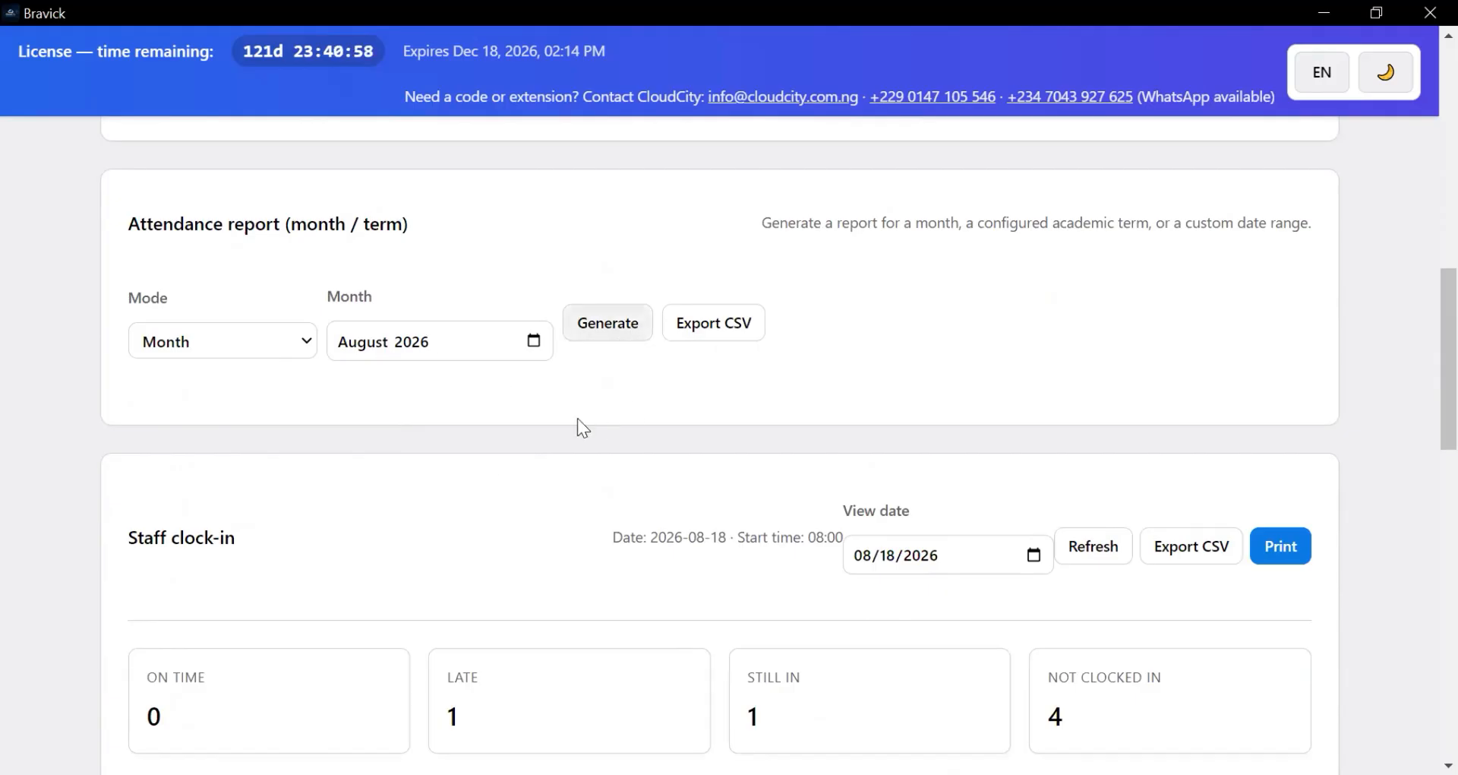
scroll(532, 395, down, 3)
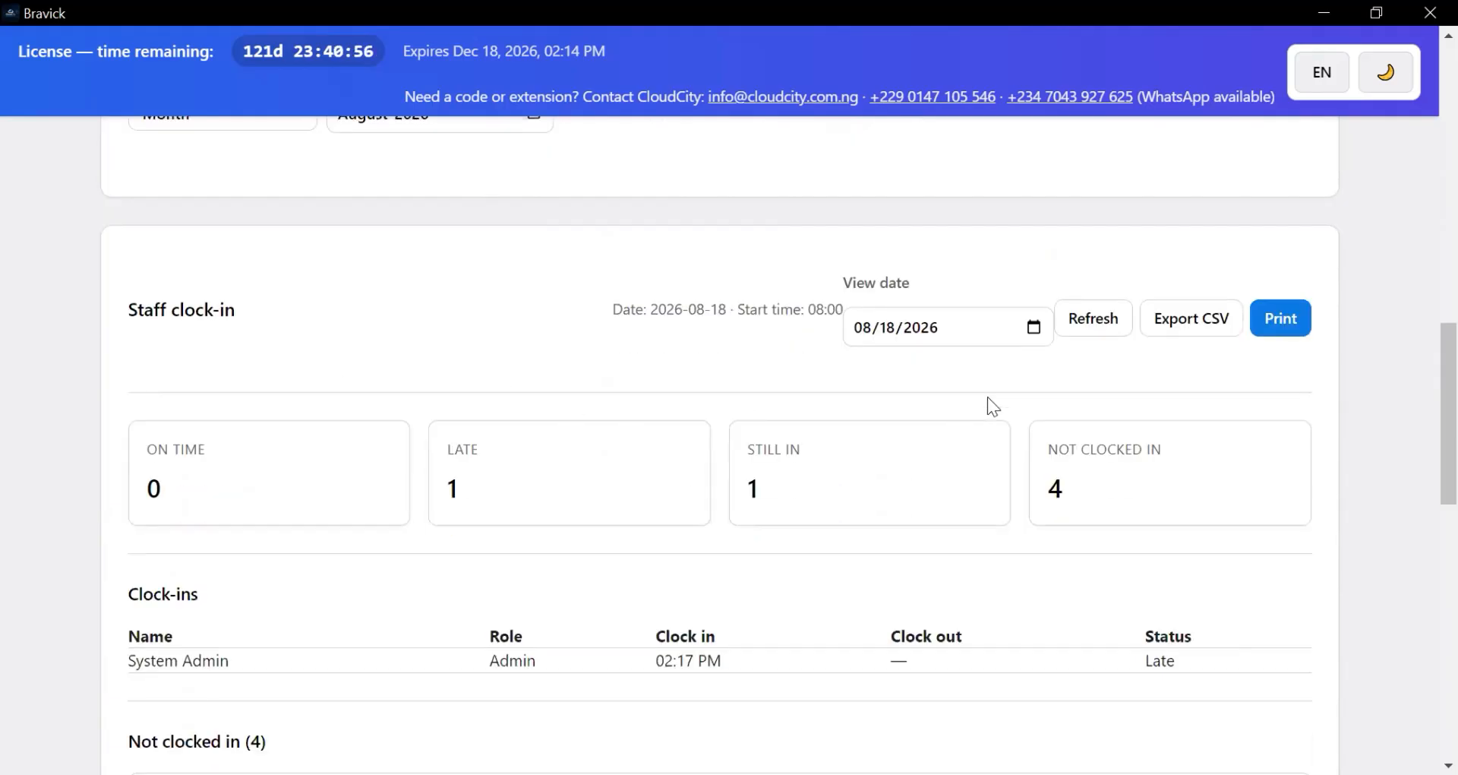
scroll(501, 463, down, 2)
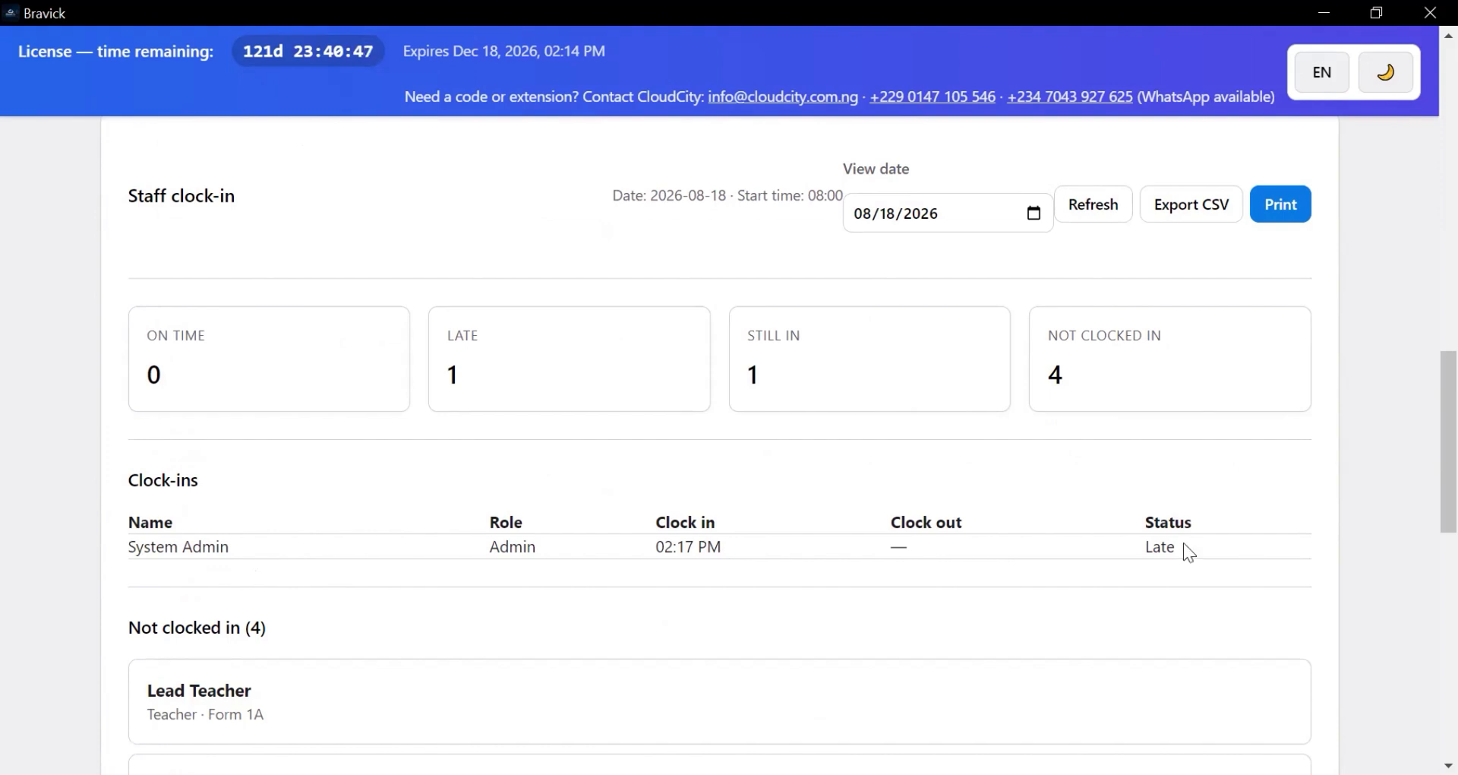
scroll(403, 524, down, 3)
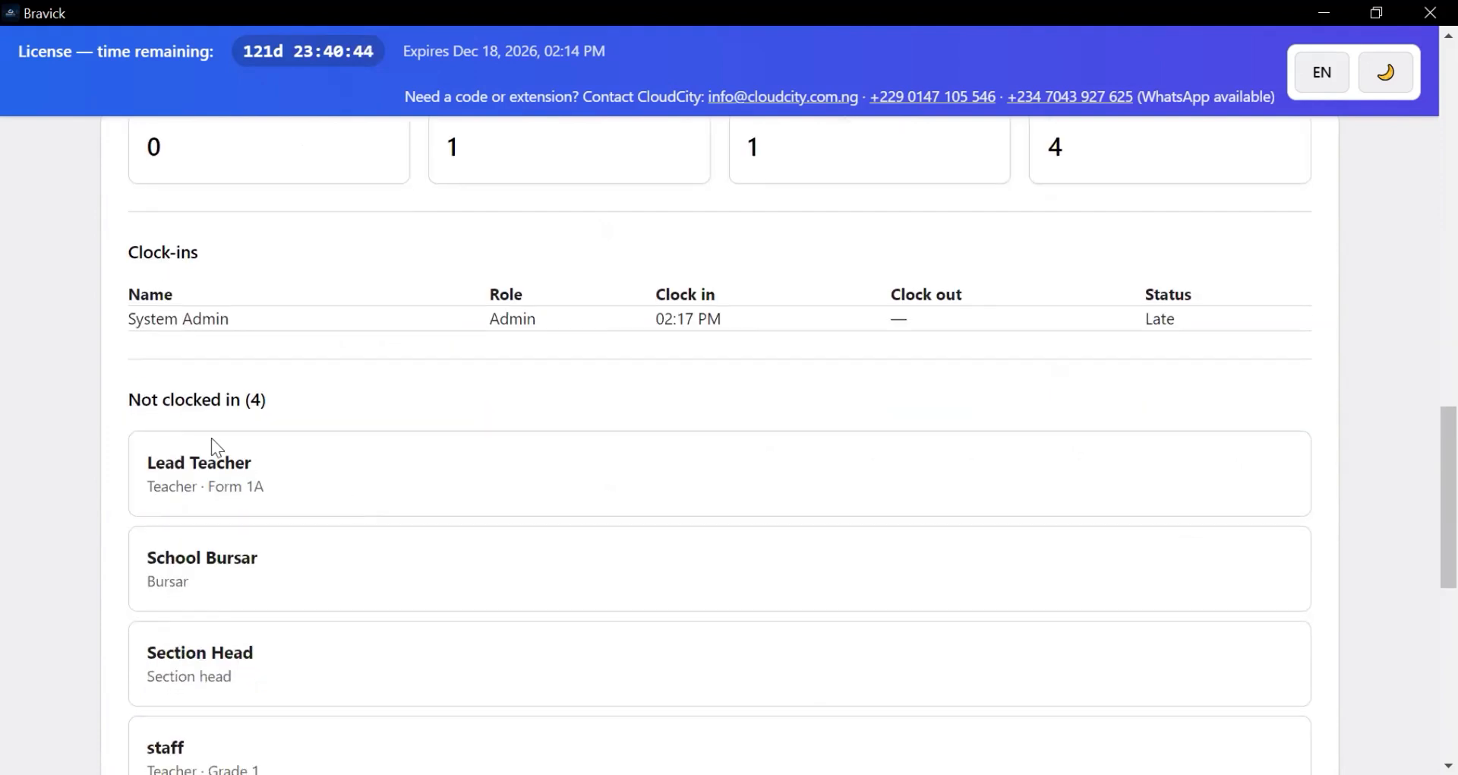
scroll(216, 447, down, 2)
scroll(228, 402, up, 2)
scroll(208, 585, down, 3)
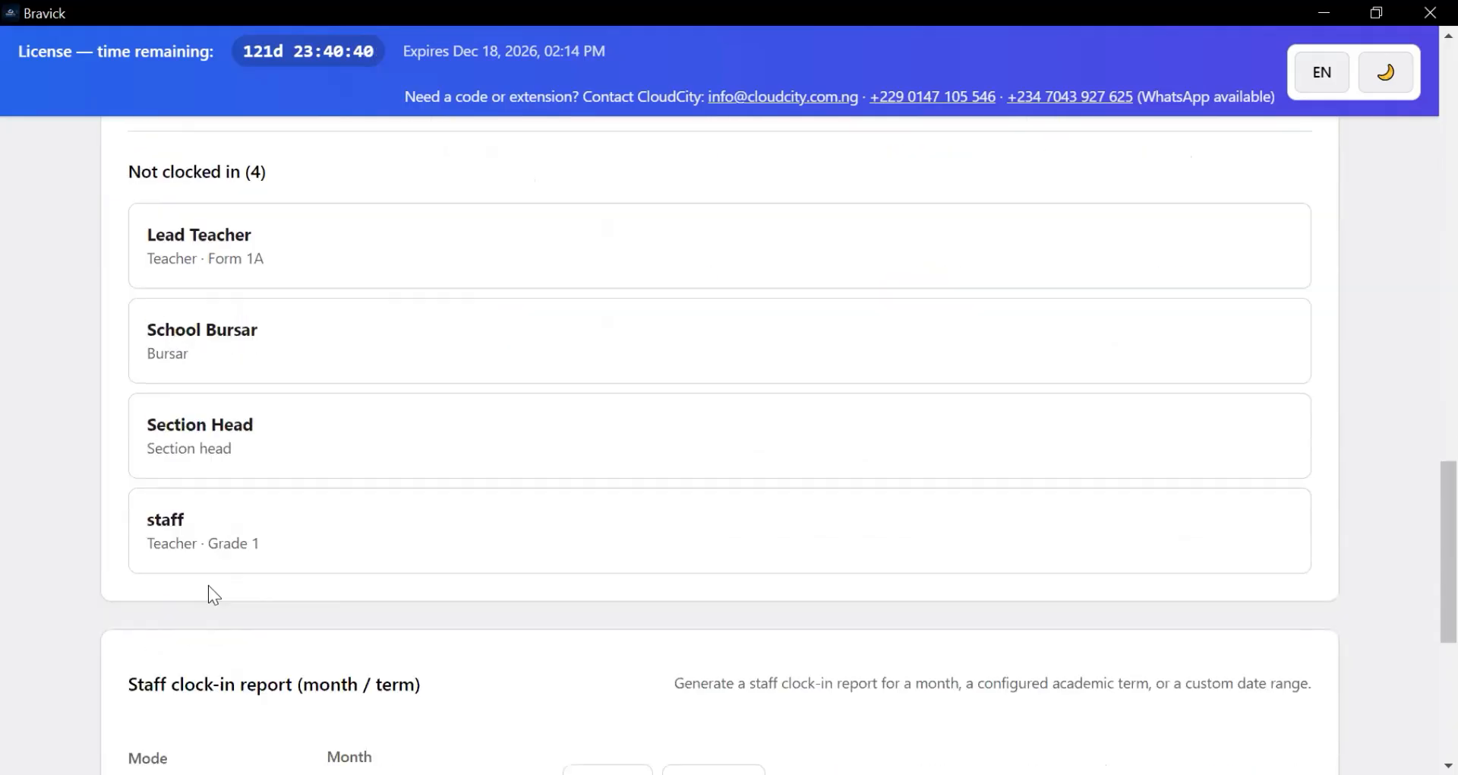
scroll(318, 616, down, 3)
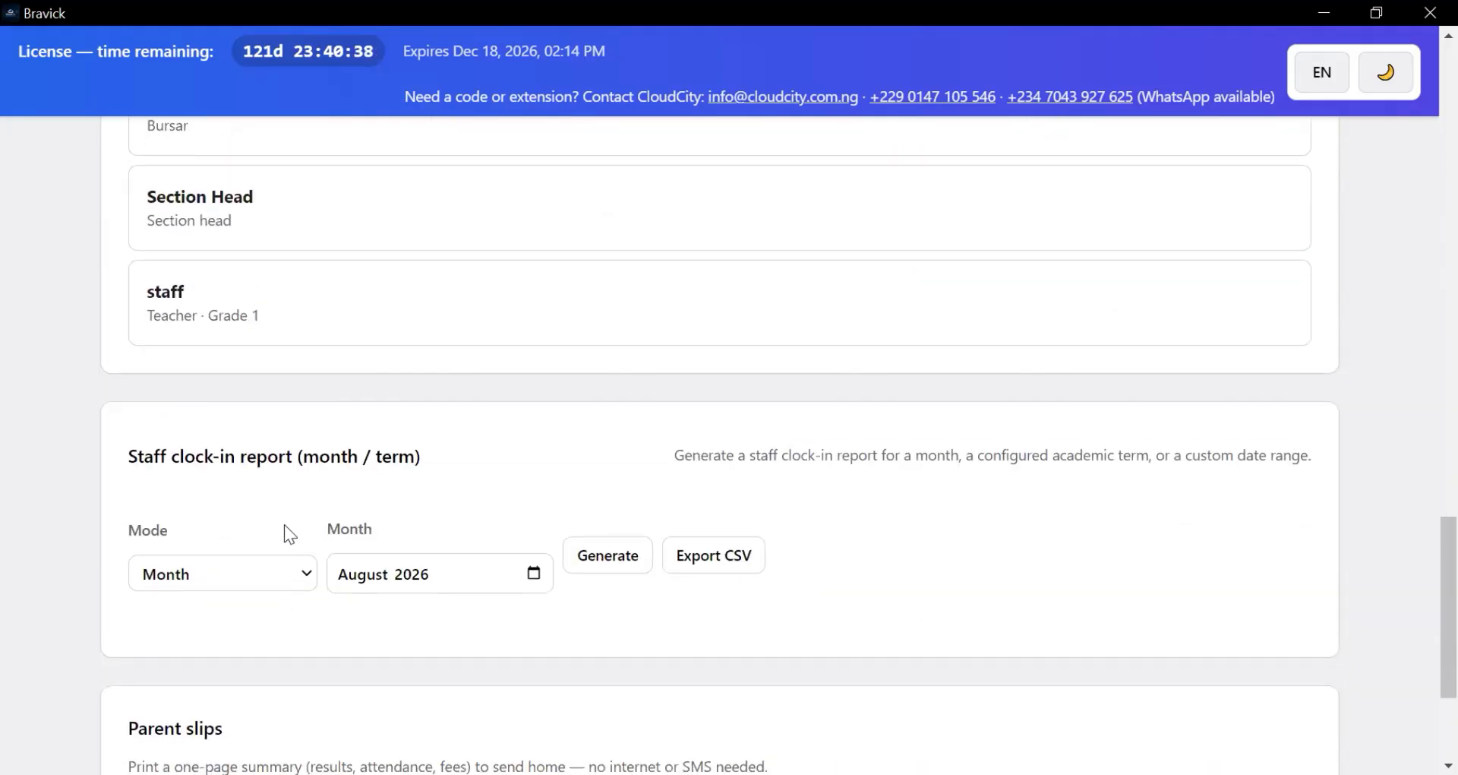
scroll(297, 486, down, 2)
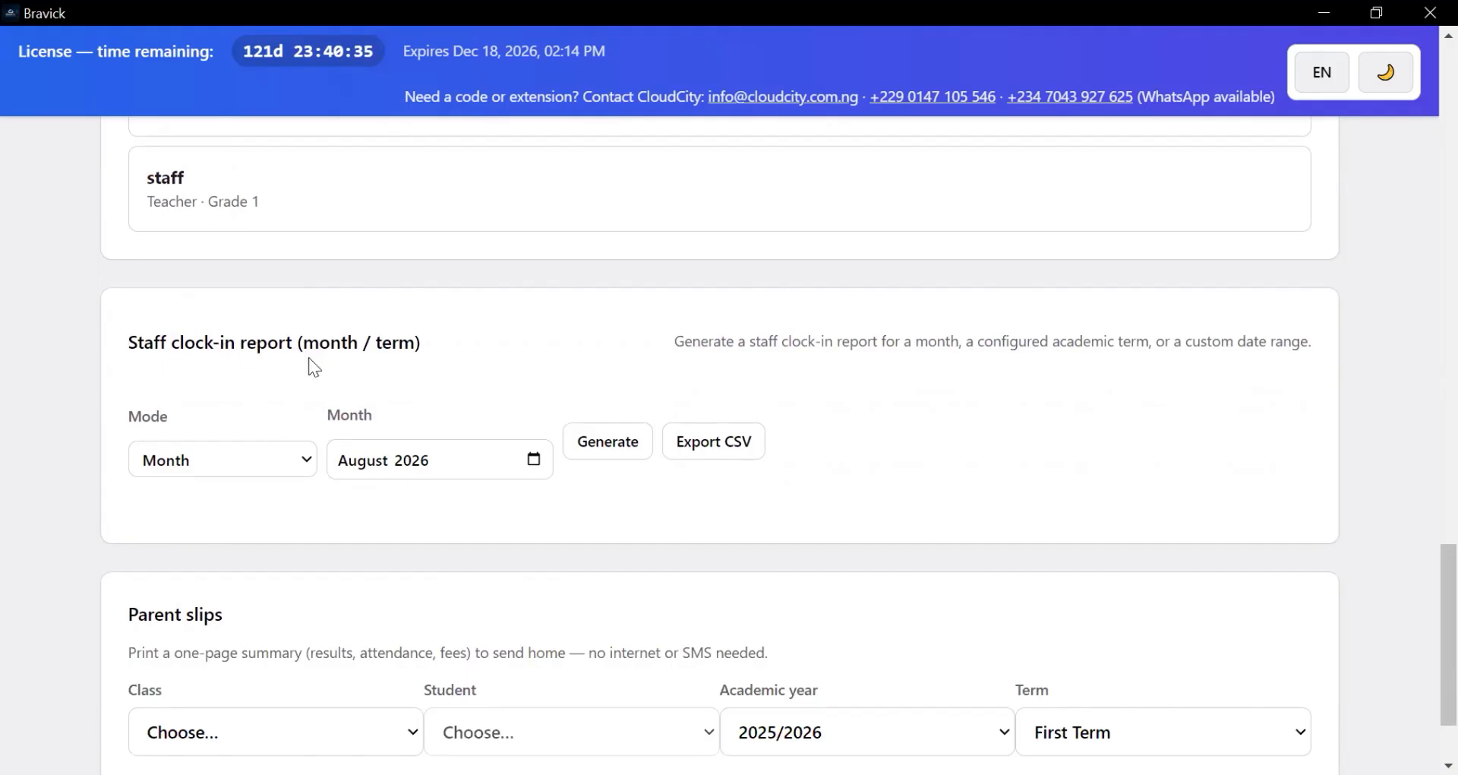
scroll(533, 433, down, 2)
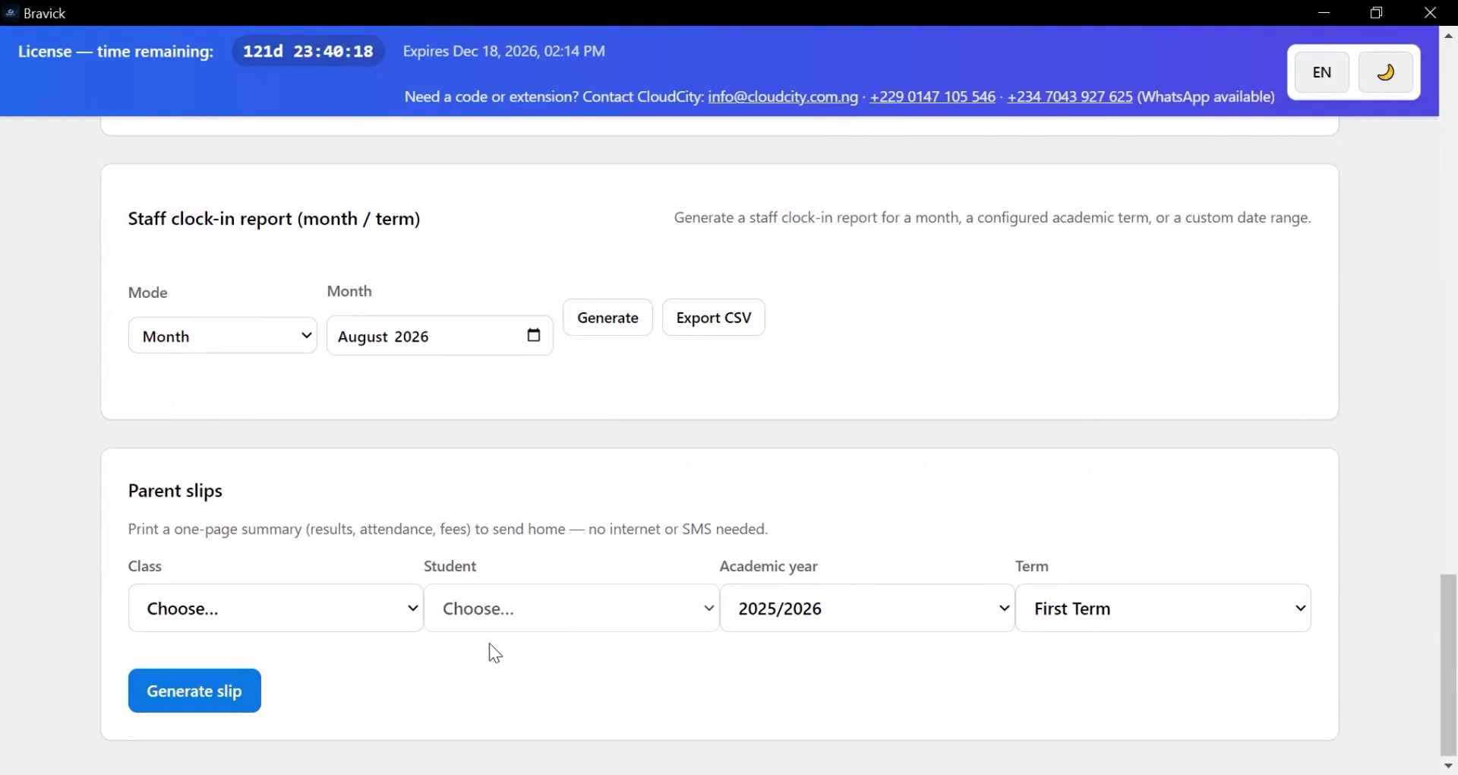
scroll(489, 643, up, 20)
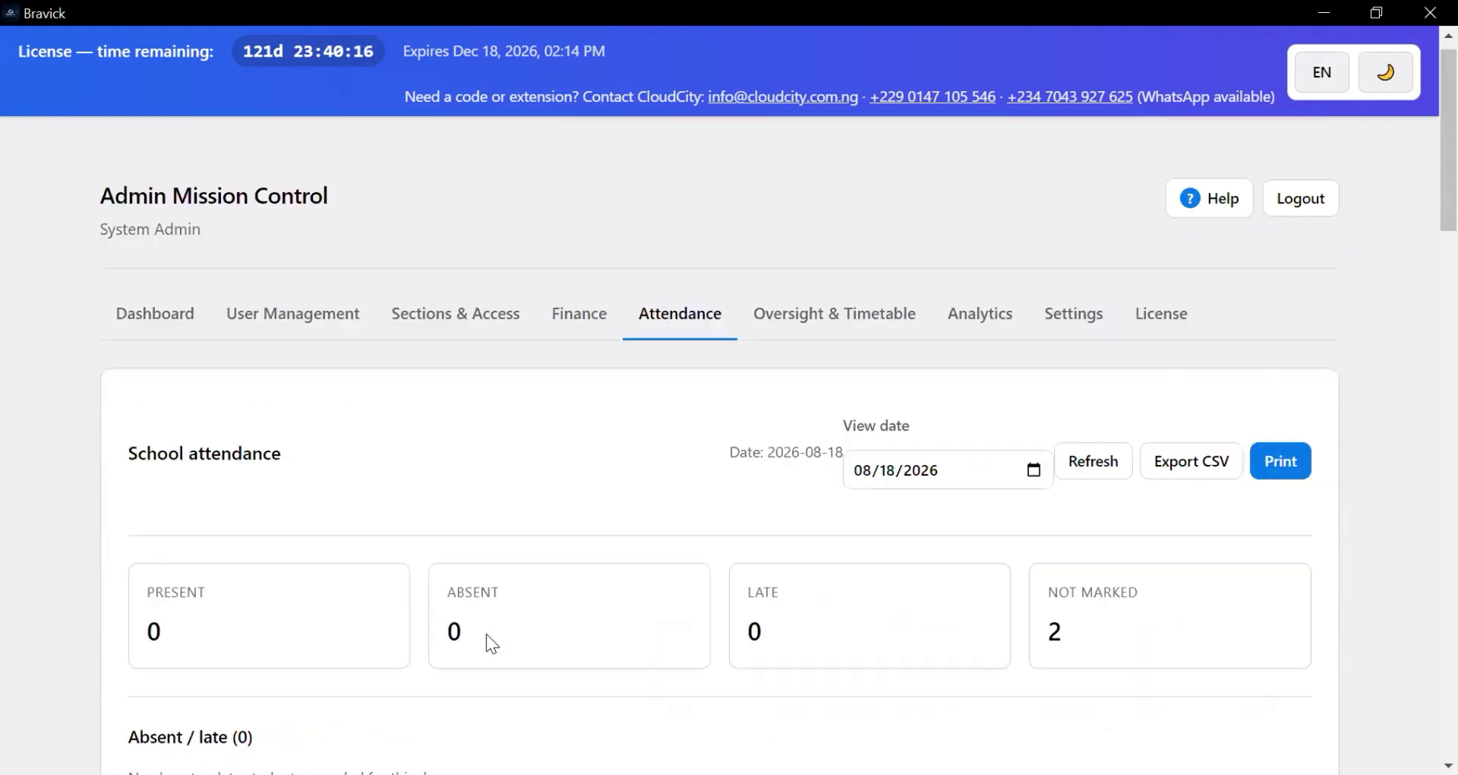
- Switch the interface language to French, Portuguese and Spanish, then back to English
click(1314, 85)
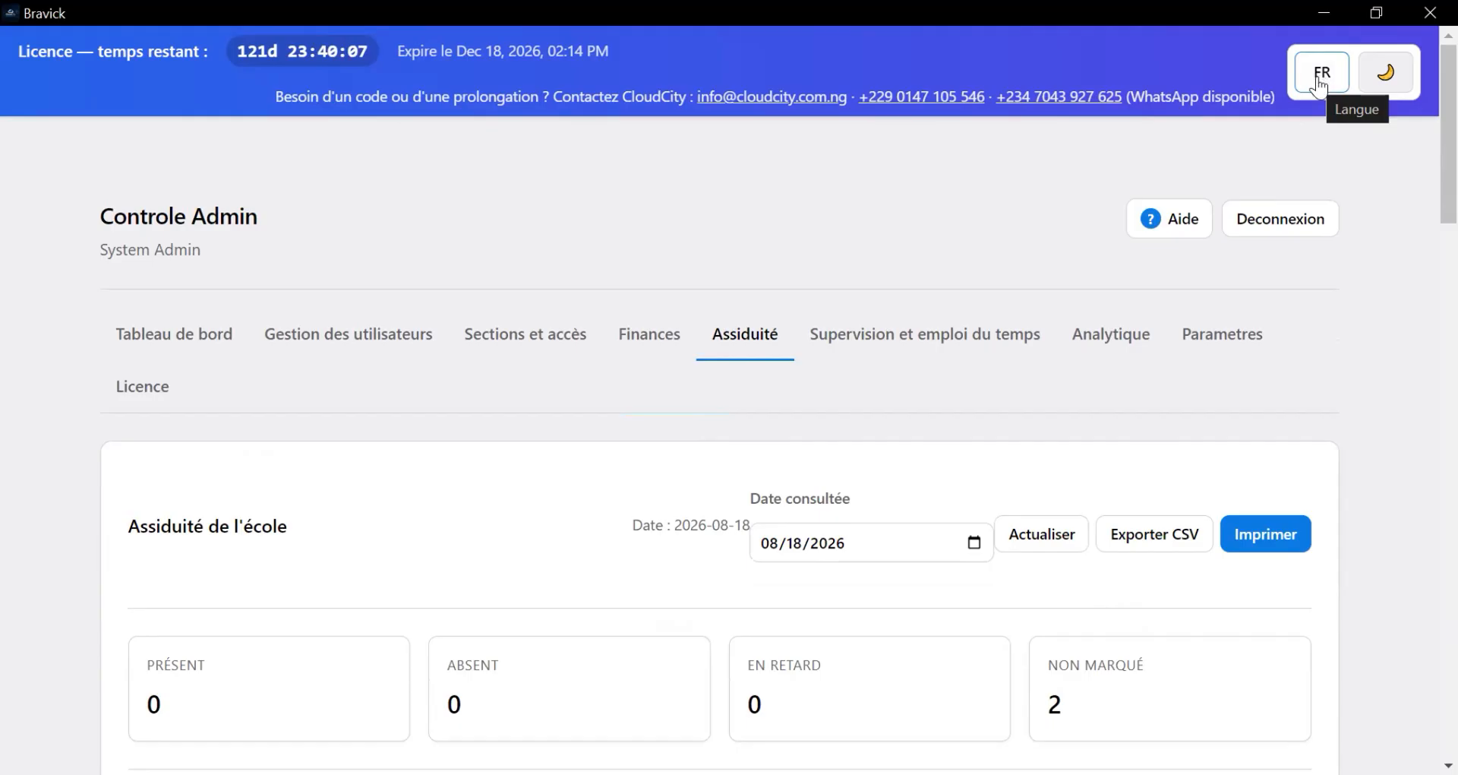
click(1321, 76)
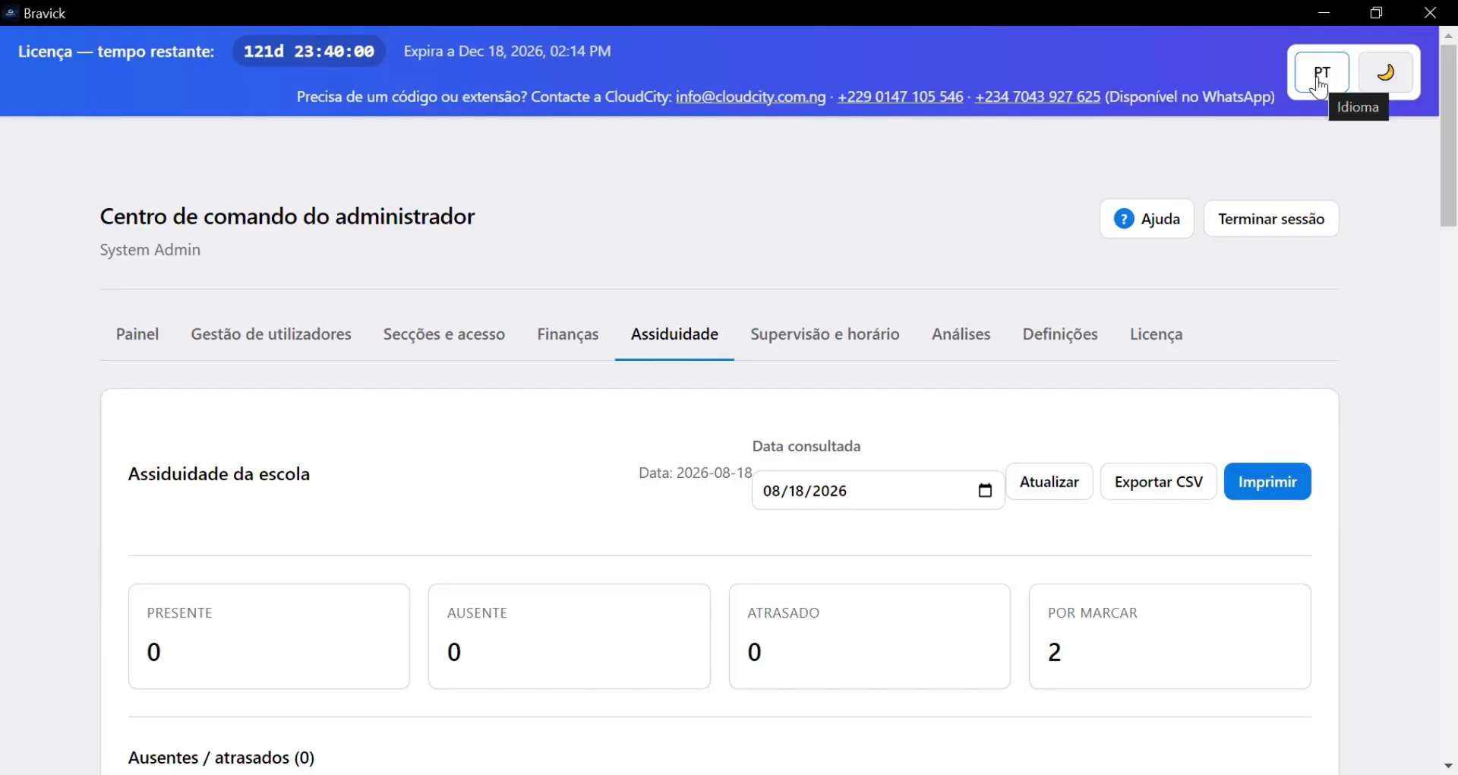
click(1319, 83)
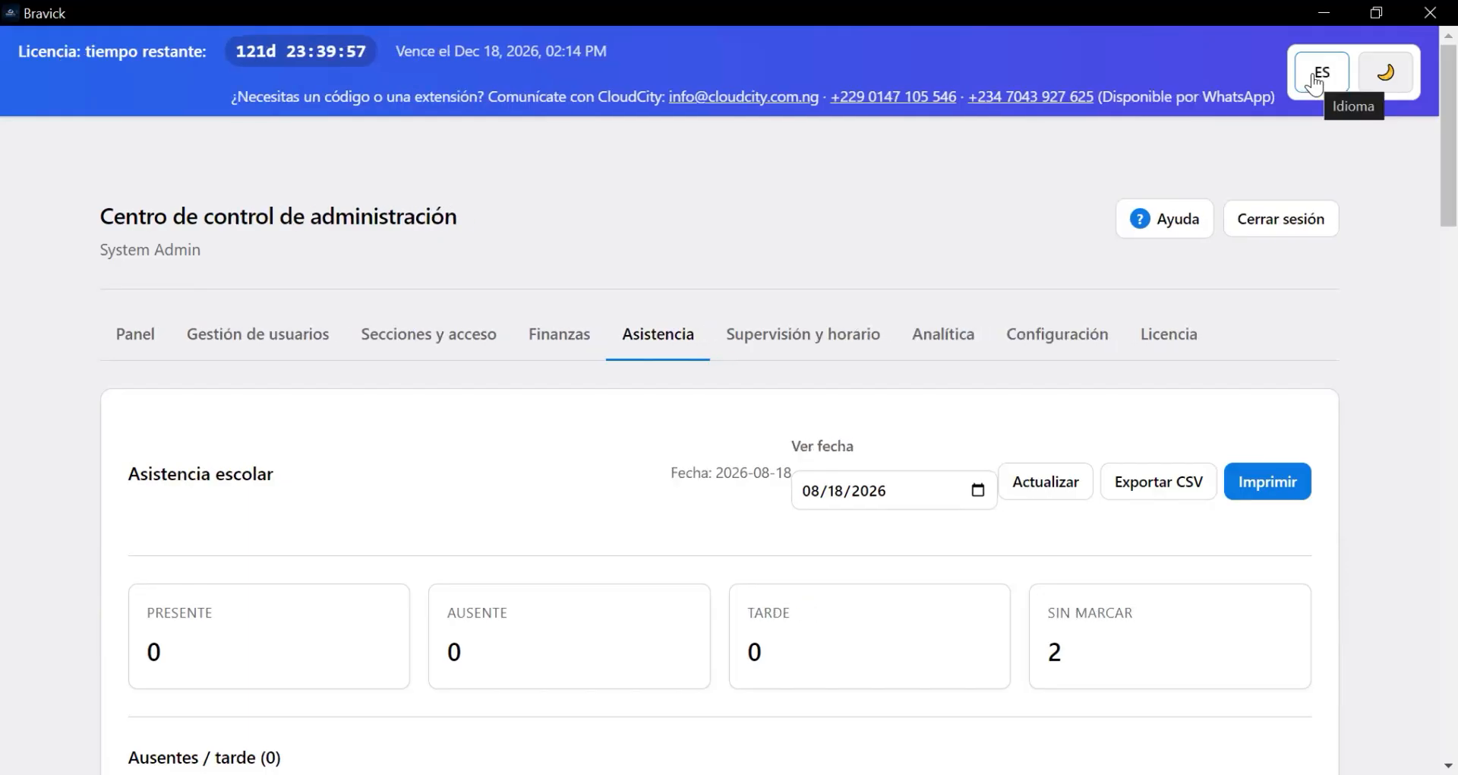
click(1316, 82)
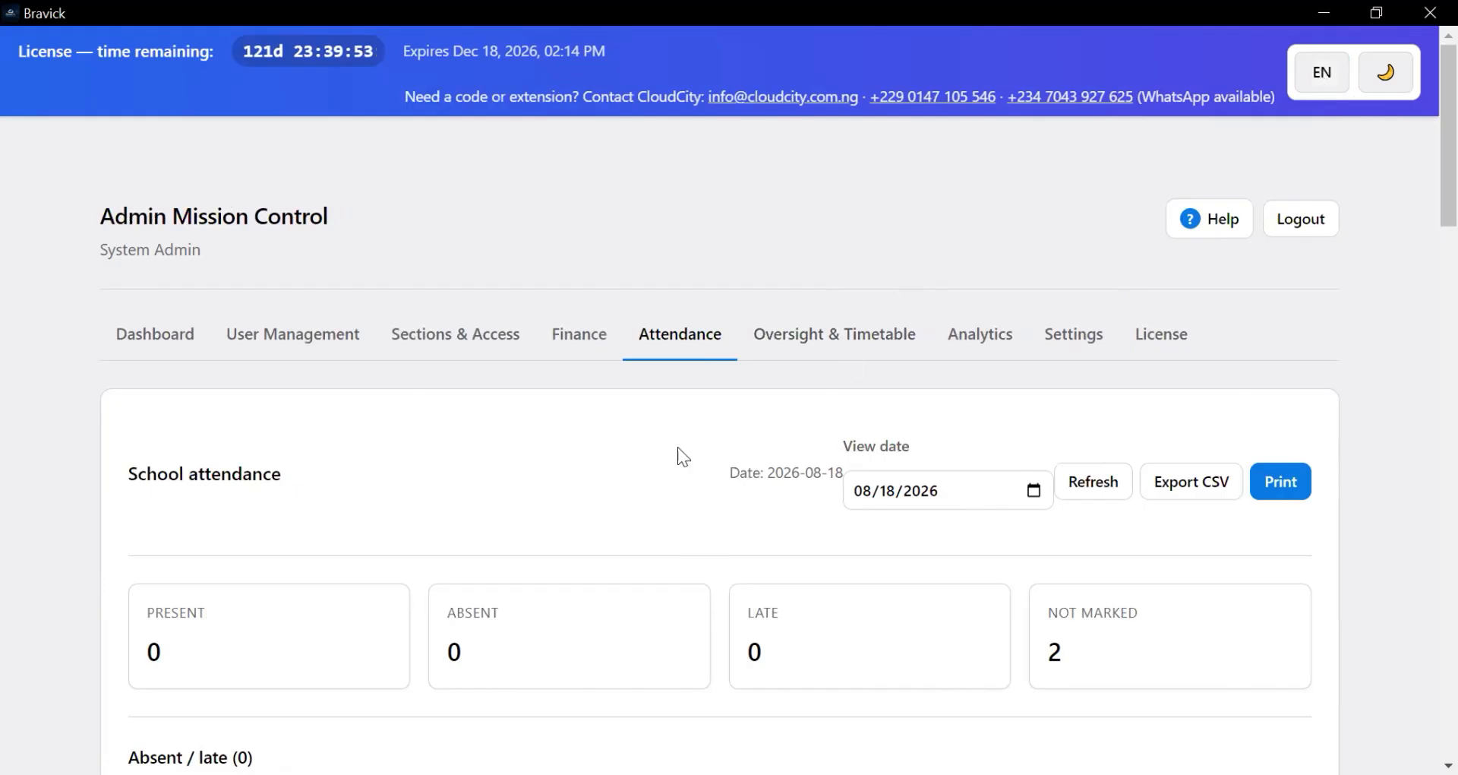
scroll(678, 447, down, 2)
click(827, 228)
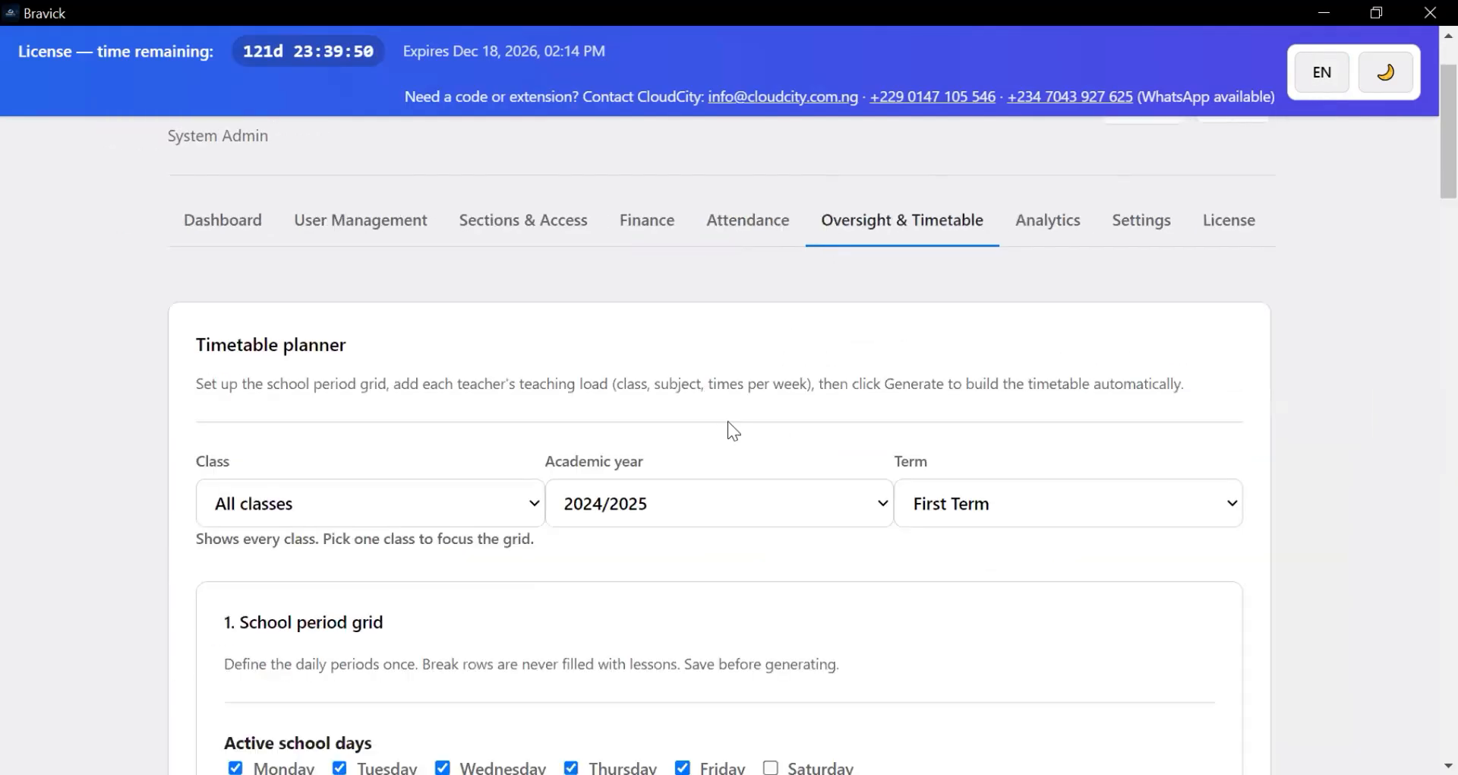
scroll(361, 493, down, 2)
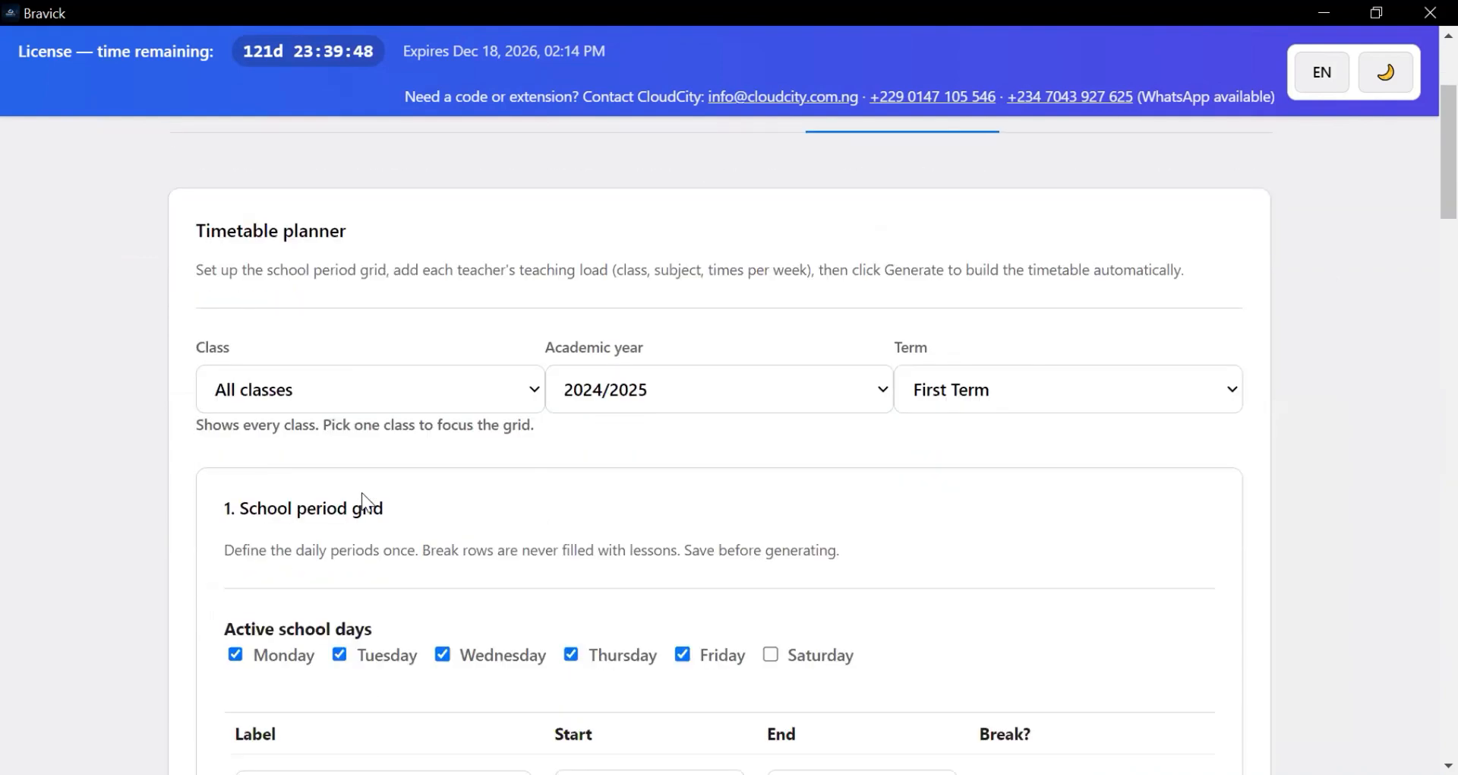
scroll(367, 494, down, 2)
scroll(444, 532, down, 10)
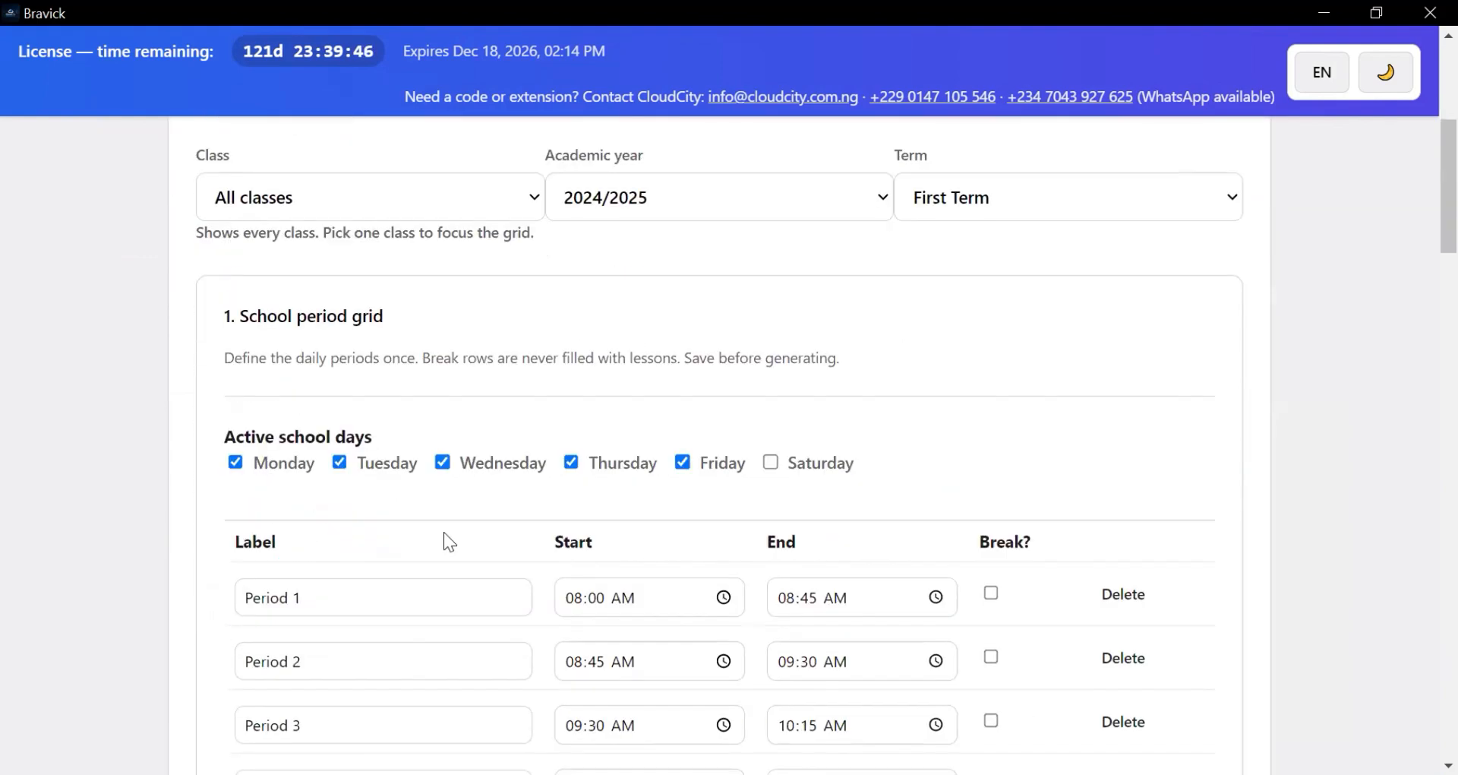
scroll(444, 524, up, 7)
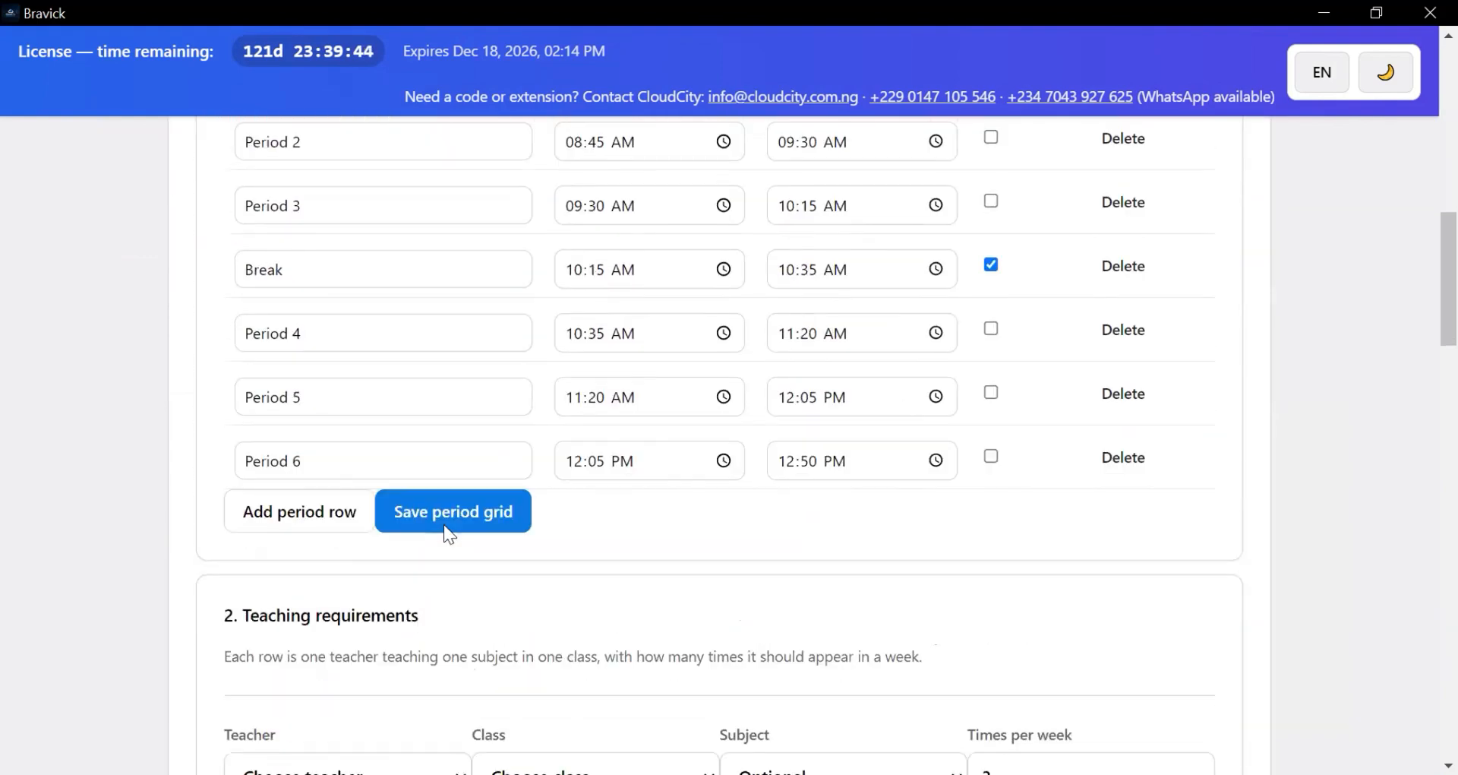
scroll(554, 521, down, 2)
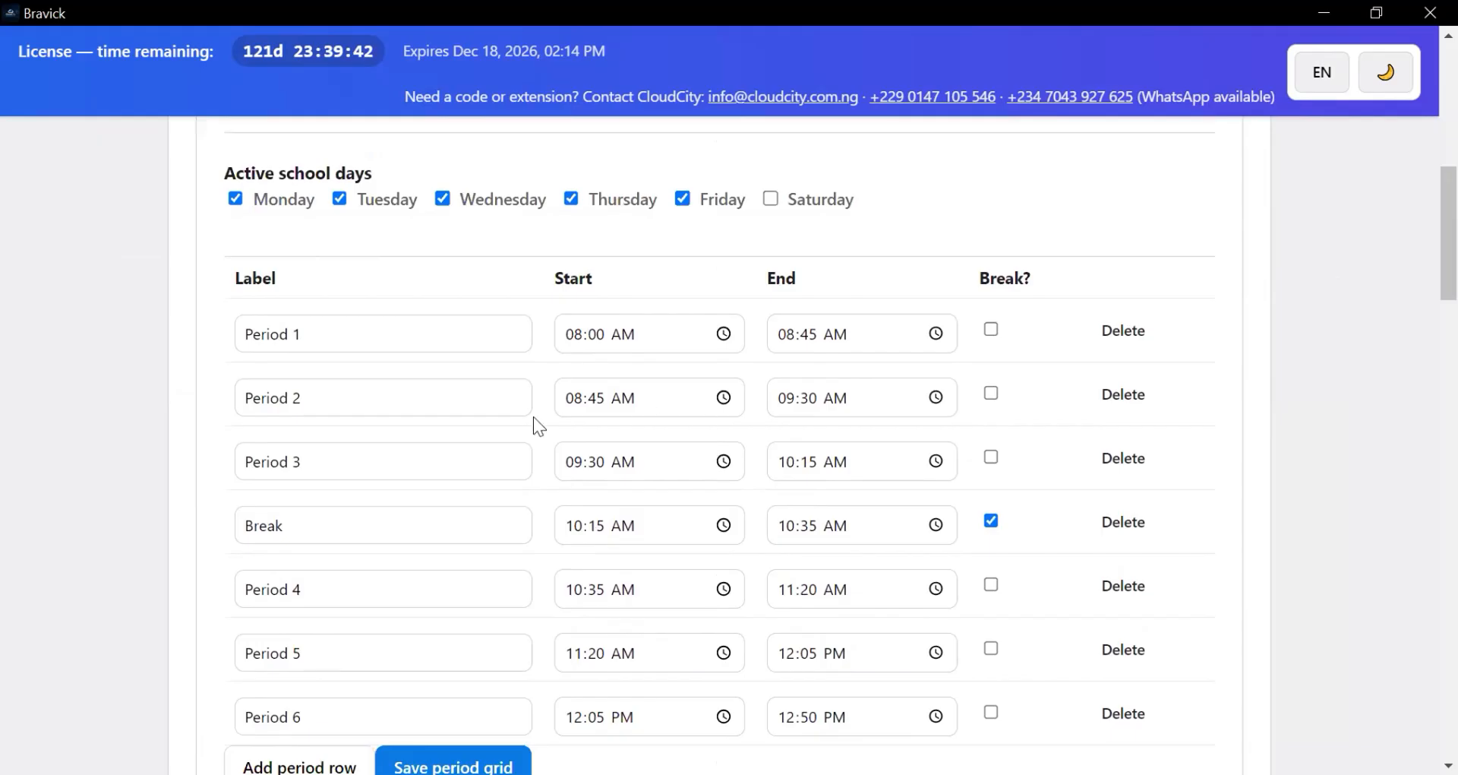
scroll(547, 410, down, 4)
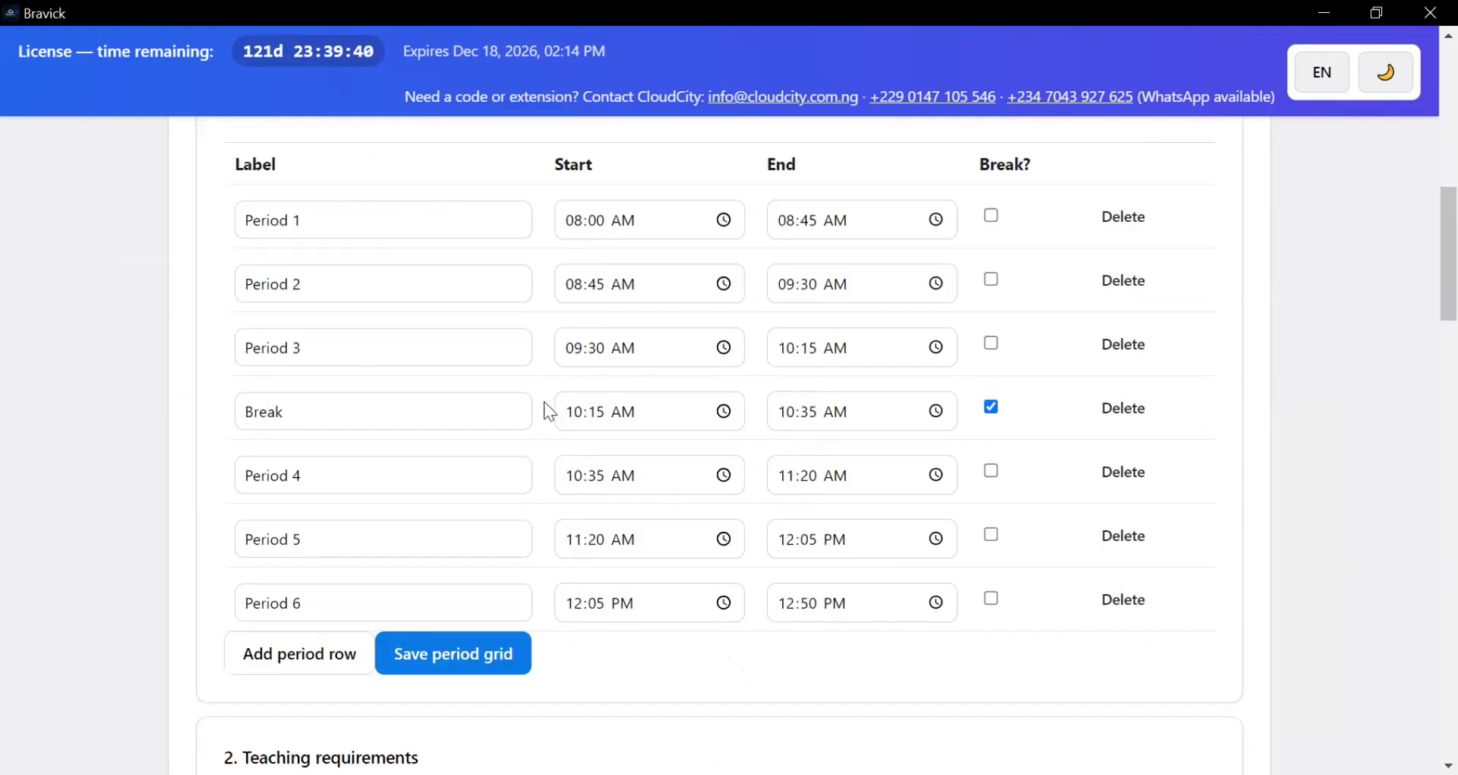
scroll(543, 411, down, 2)
scroll(545, 414, down, 6)
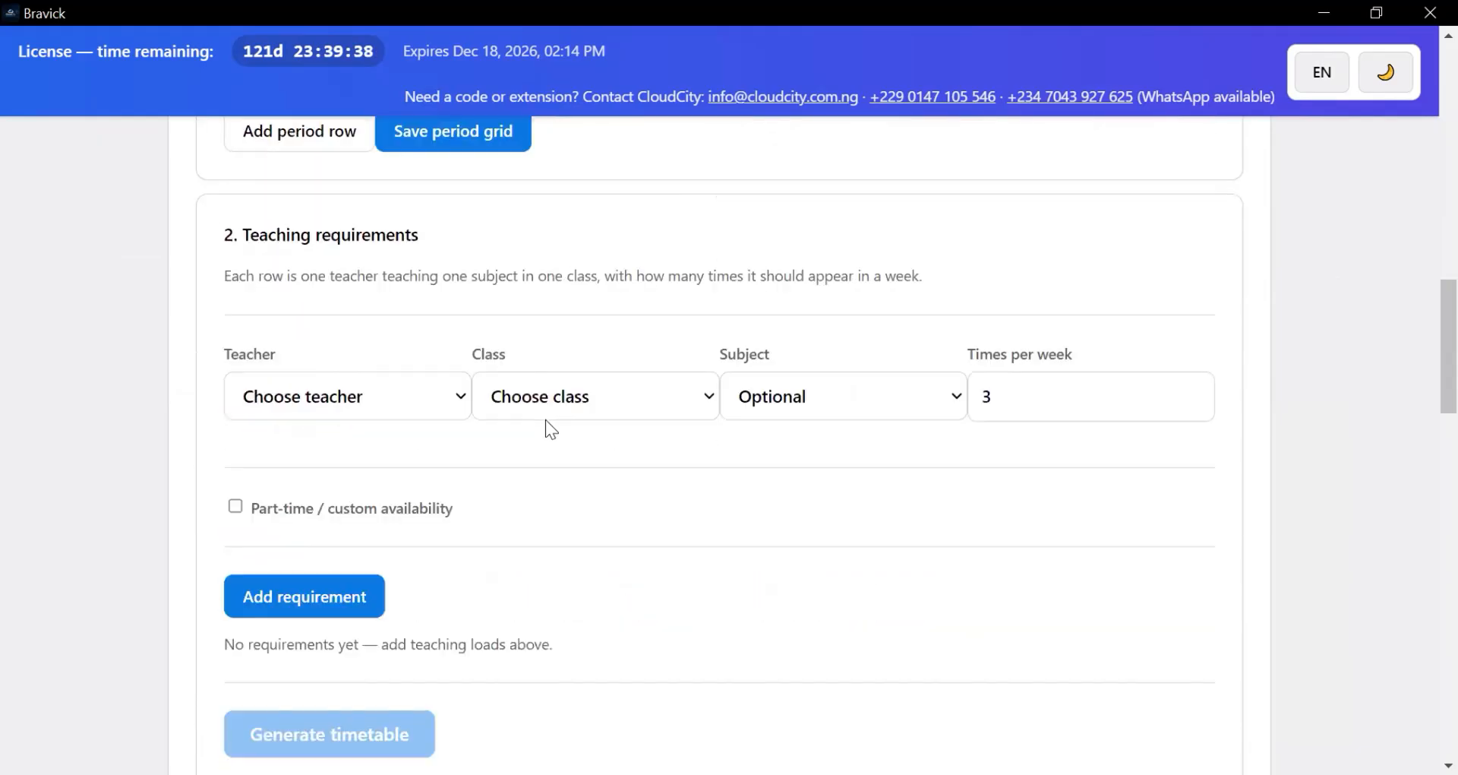
scroll(546, 422, down, 6)
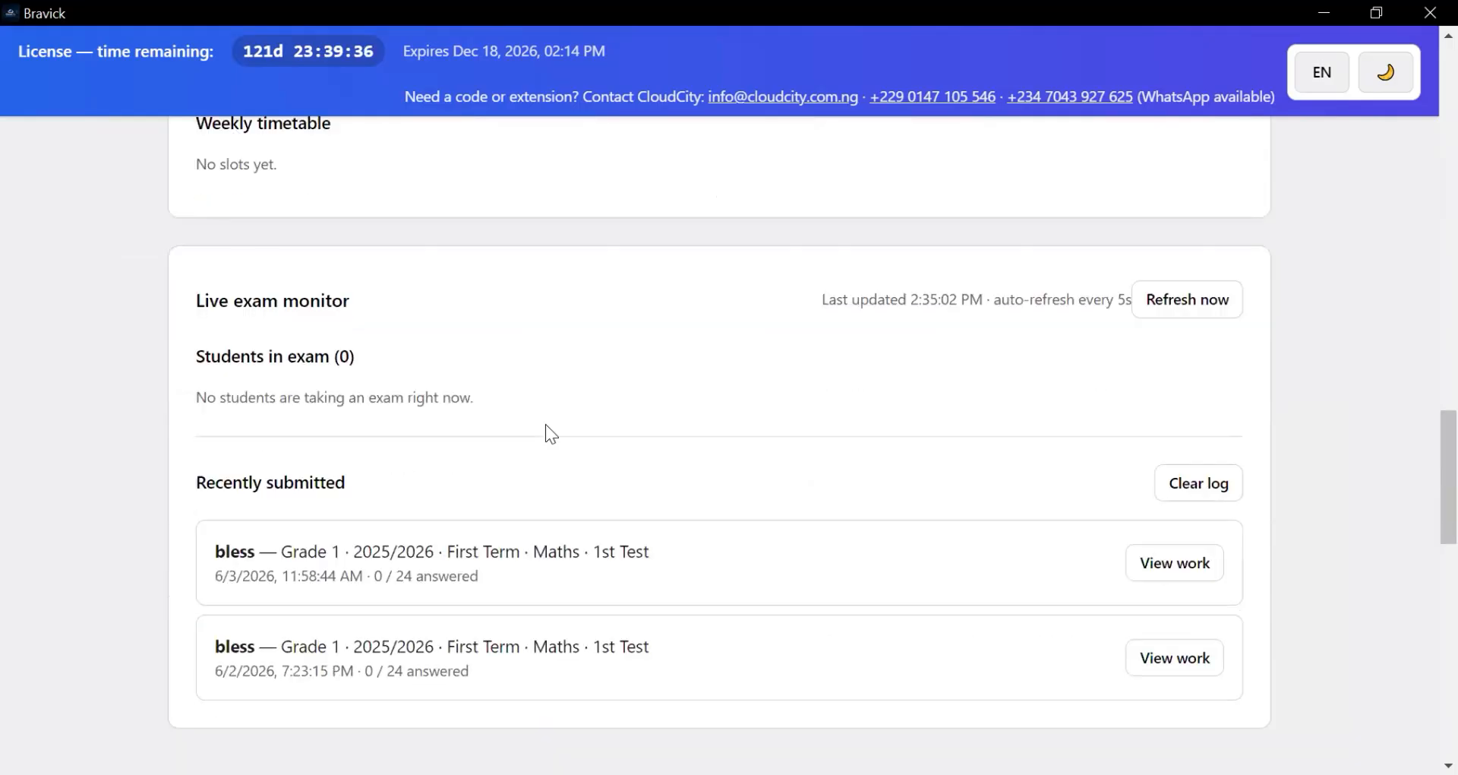
scroll(546, 419, up, 18)
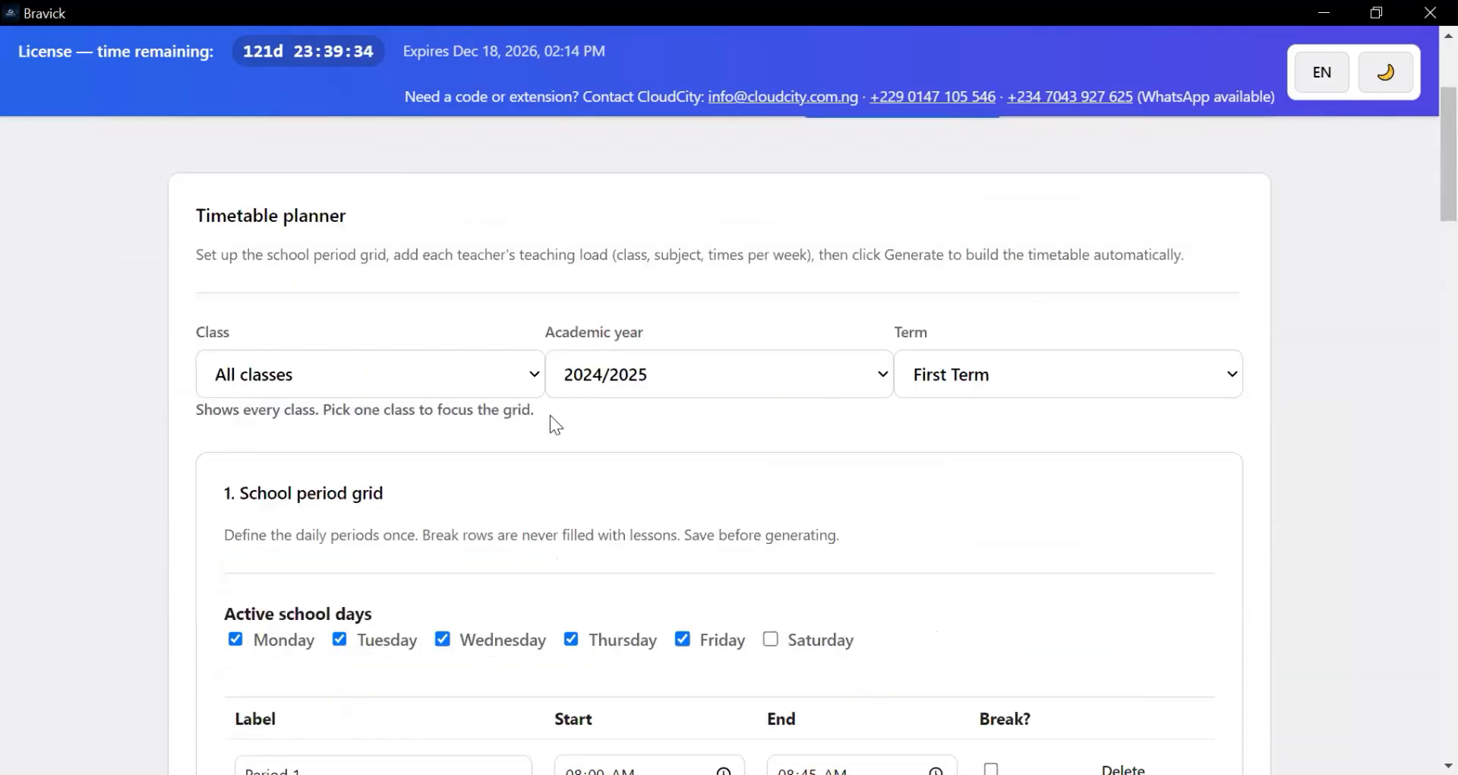
scroll(327, 596, down, 3)
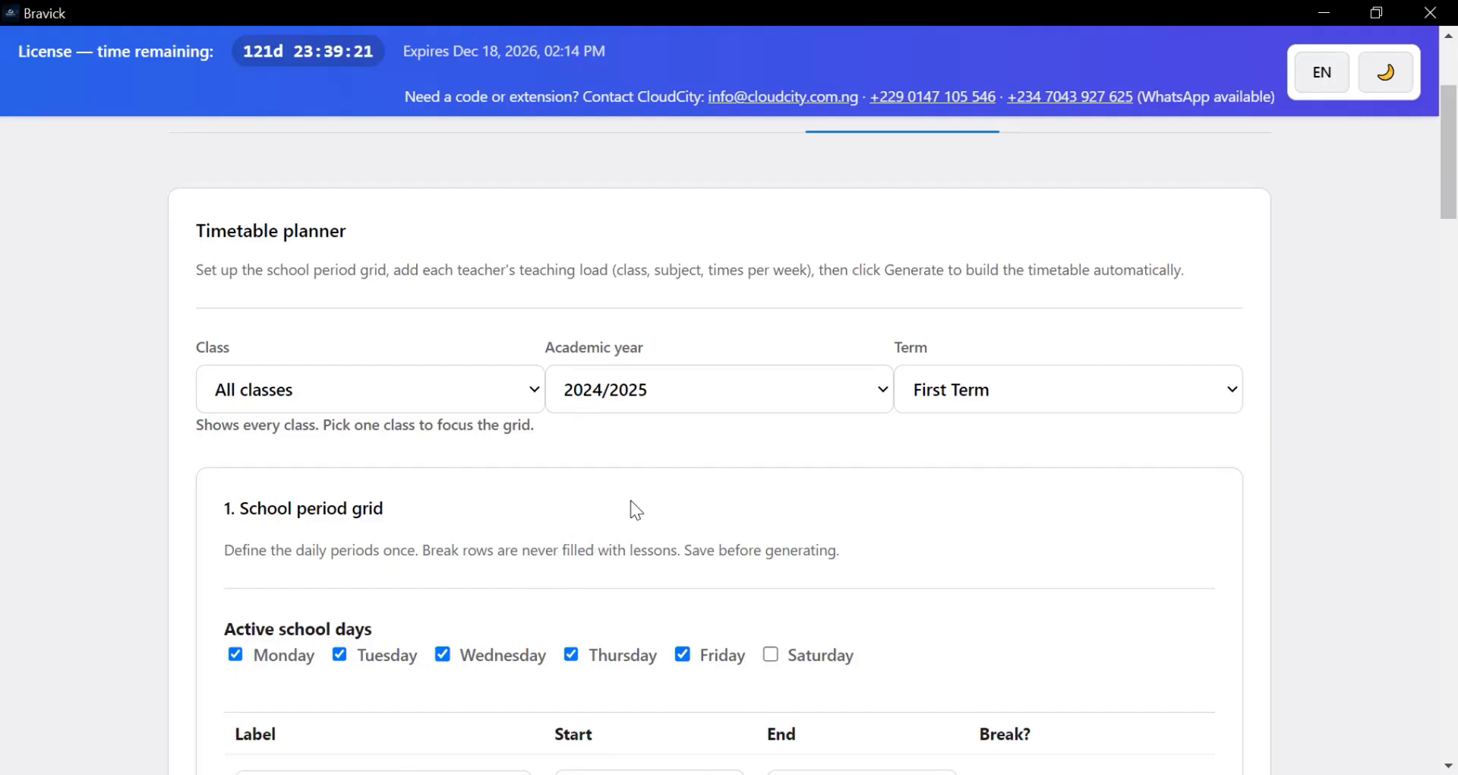
scroll(652, 447, down, 1)
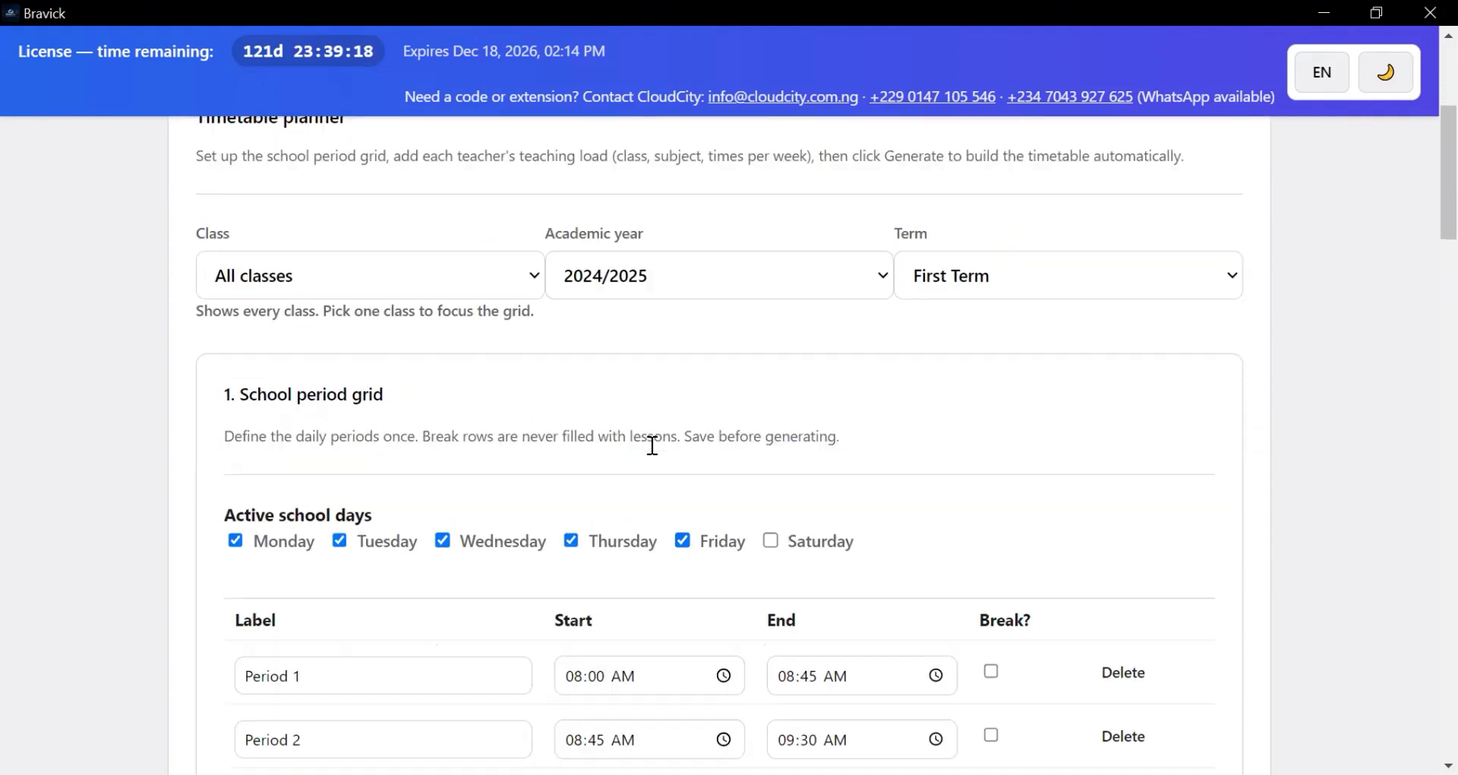
- Focus the timetable planner on Grade 2
click(513, 288)
click(456, 418)
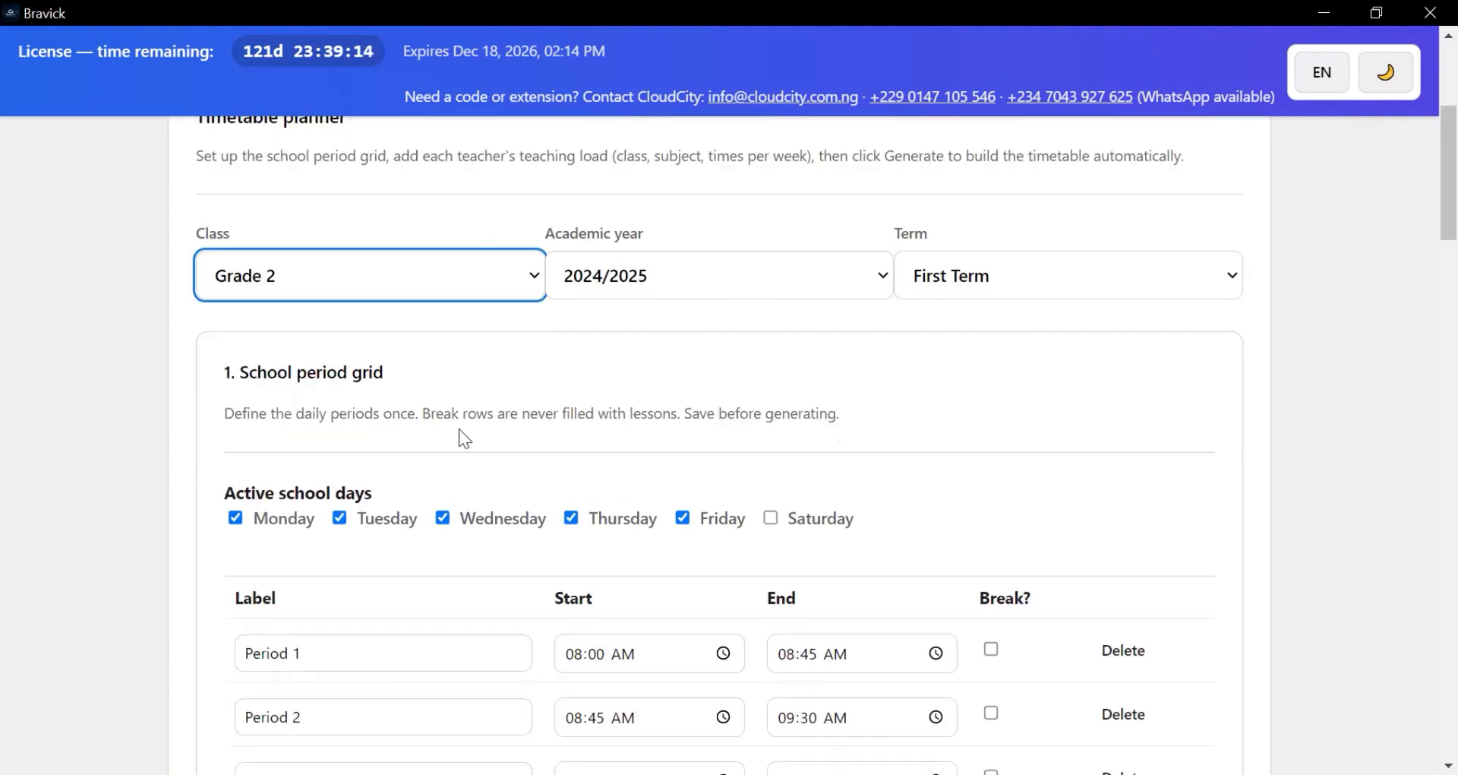
scroll(463, 439, down, 3)
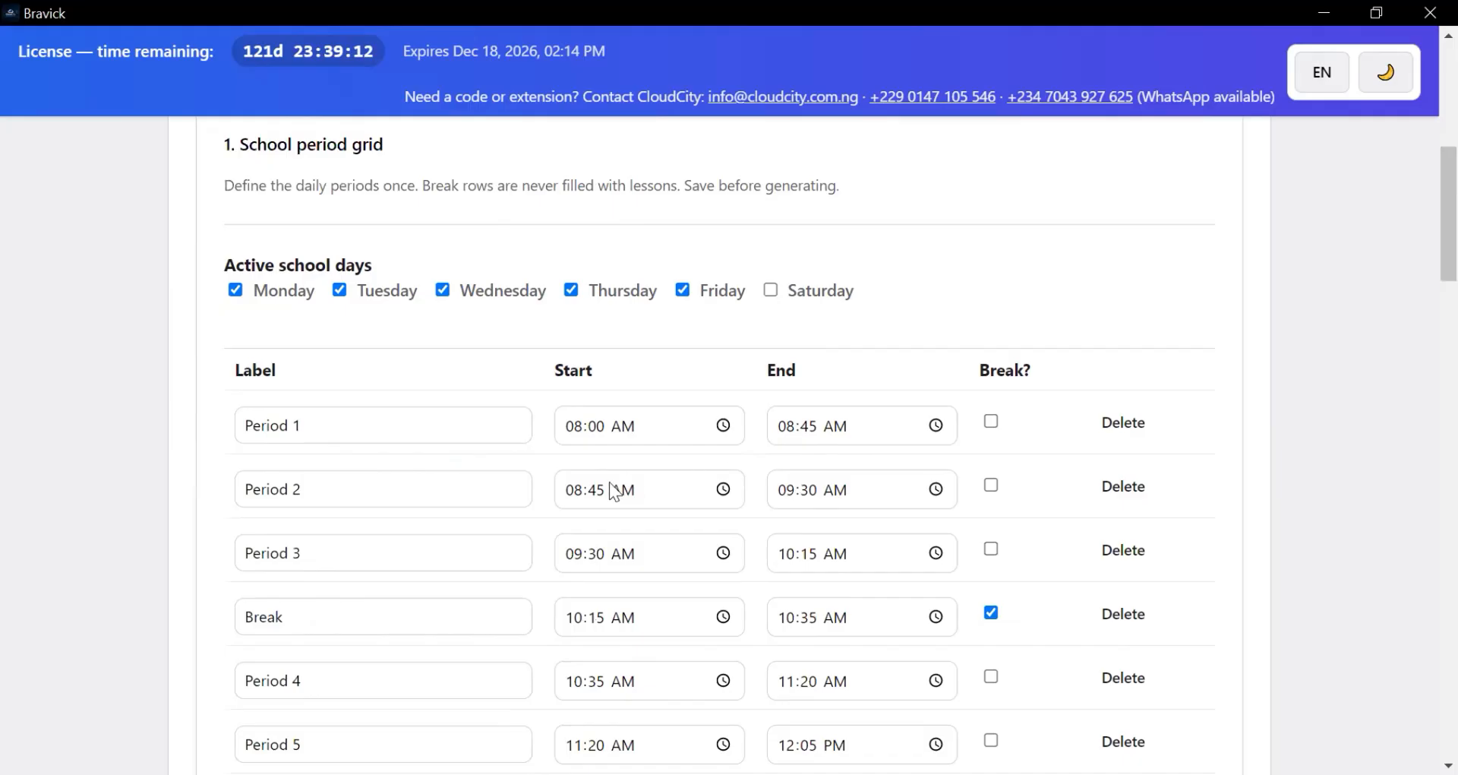
scroll(597, 506, down, 3)
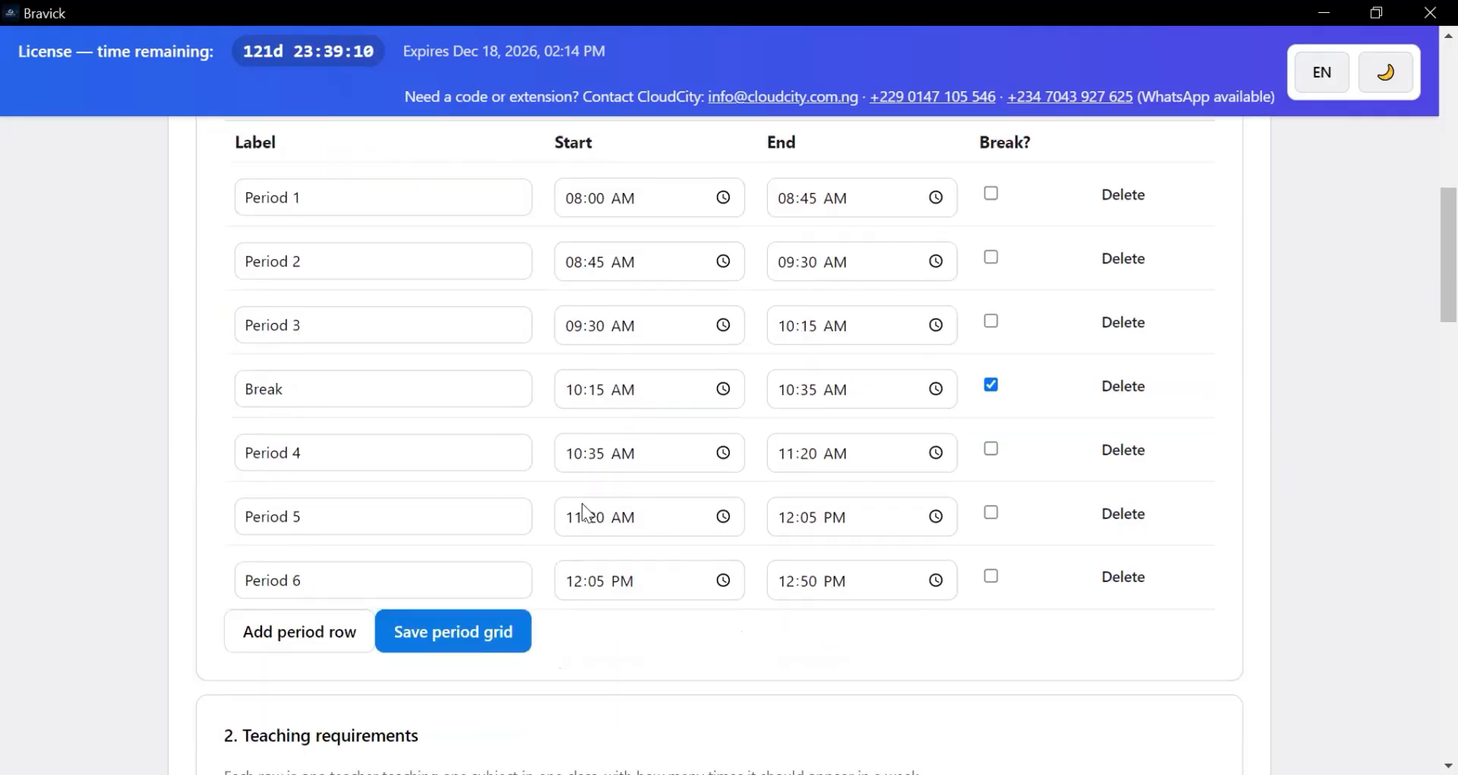
scroll(571, 544, down, 2)
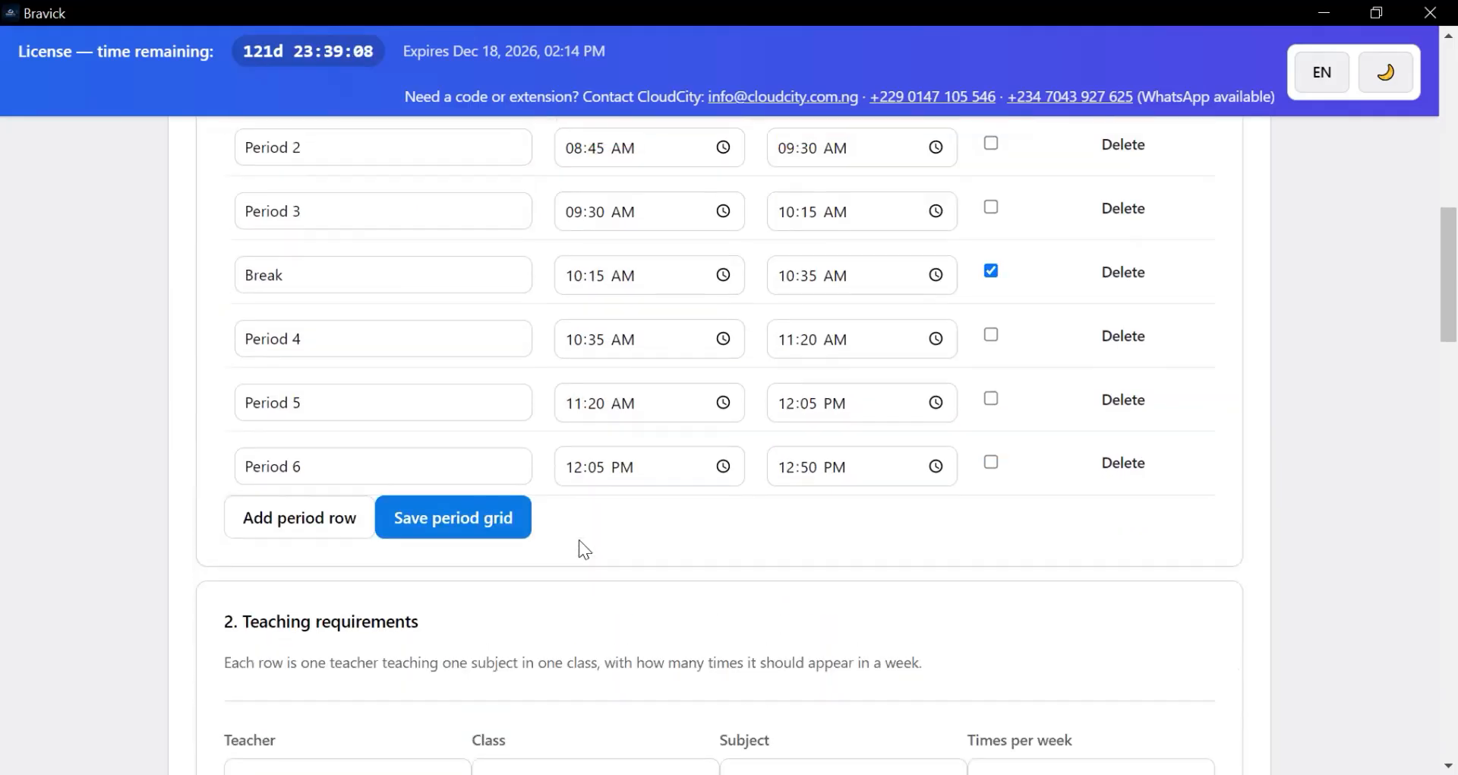
scroll(579, 541, up, 6)
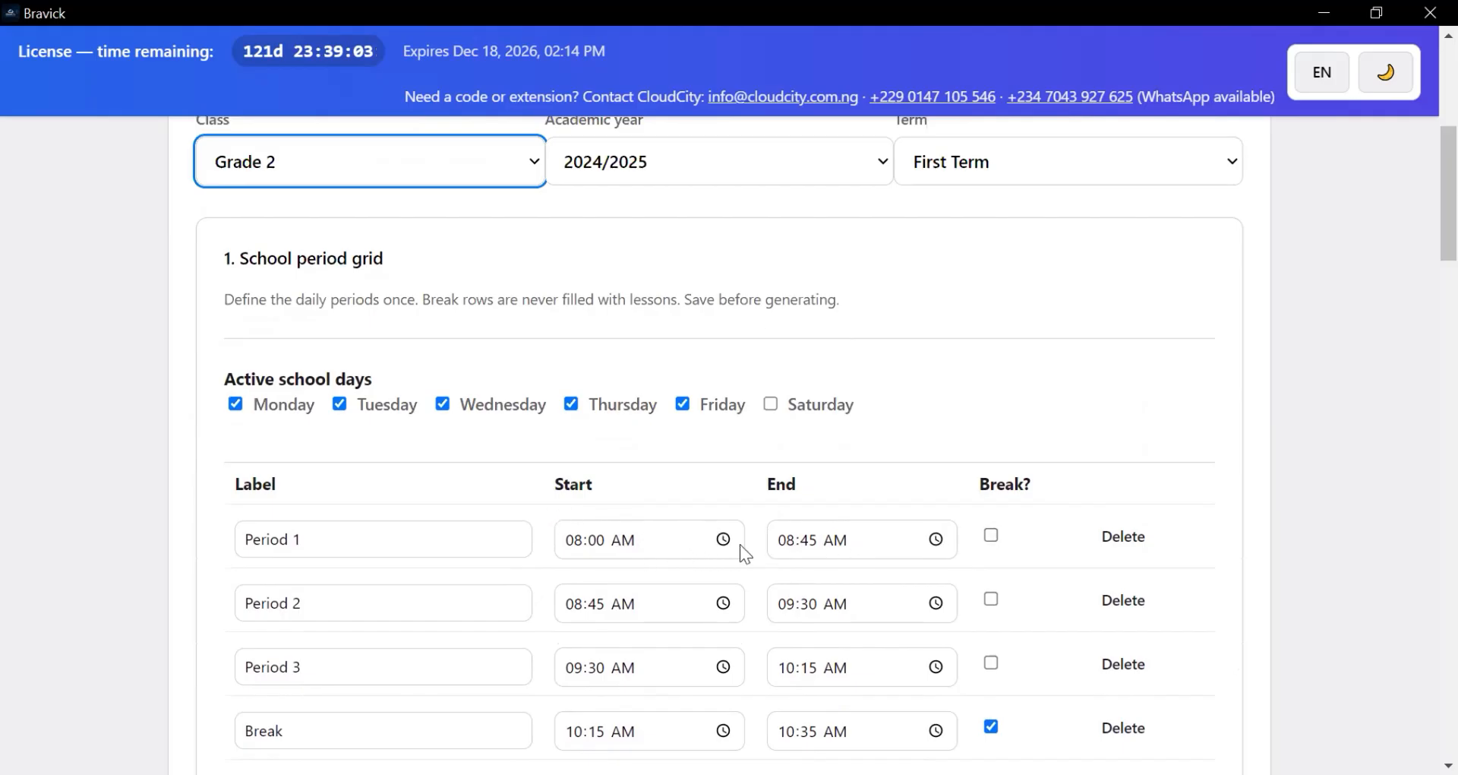
- Change Period 1's start time from 08:00 AM to 07:00 AM
click(848, 545)
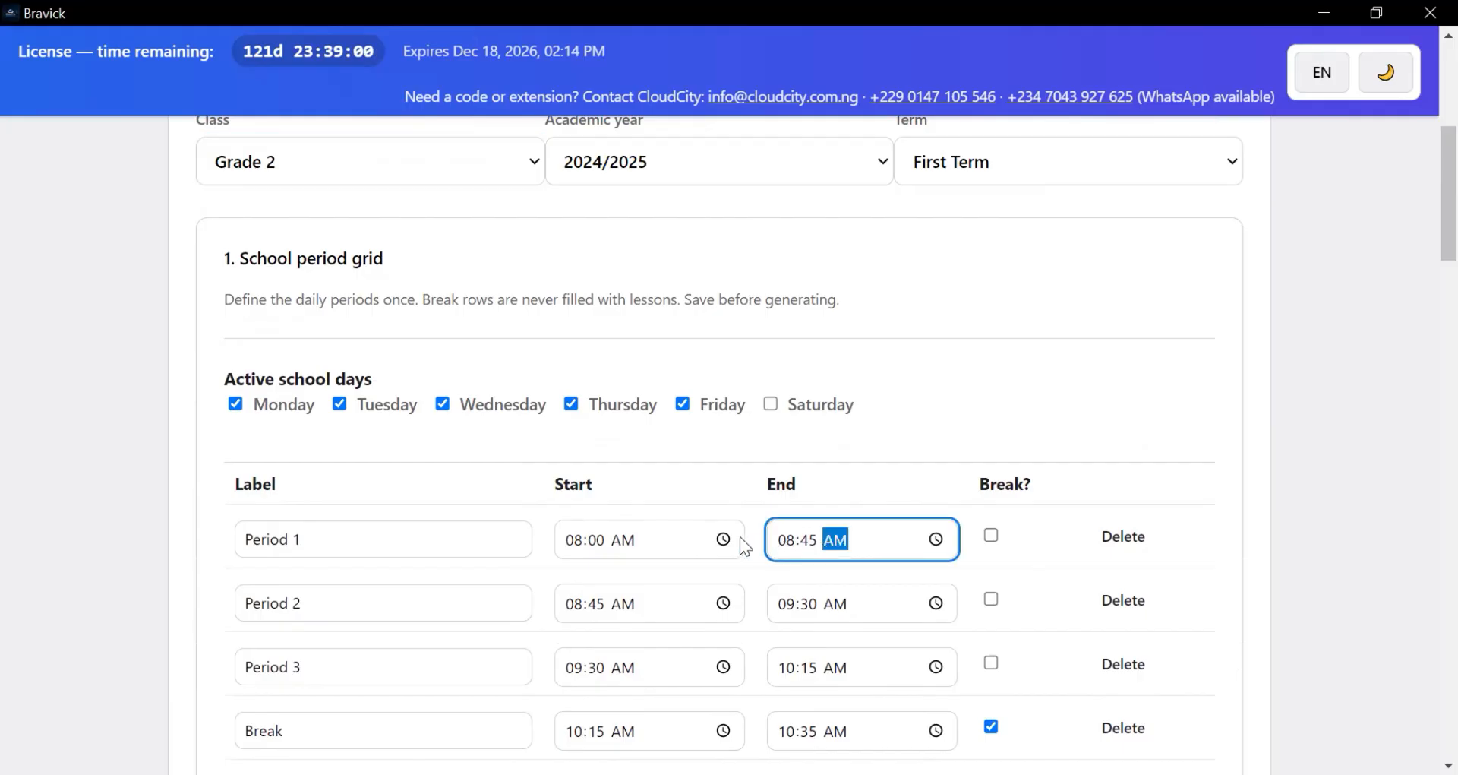
click(582, 538)
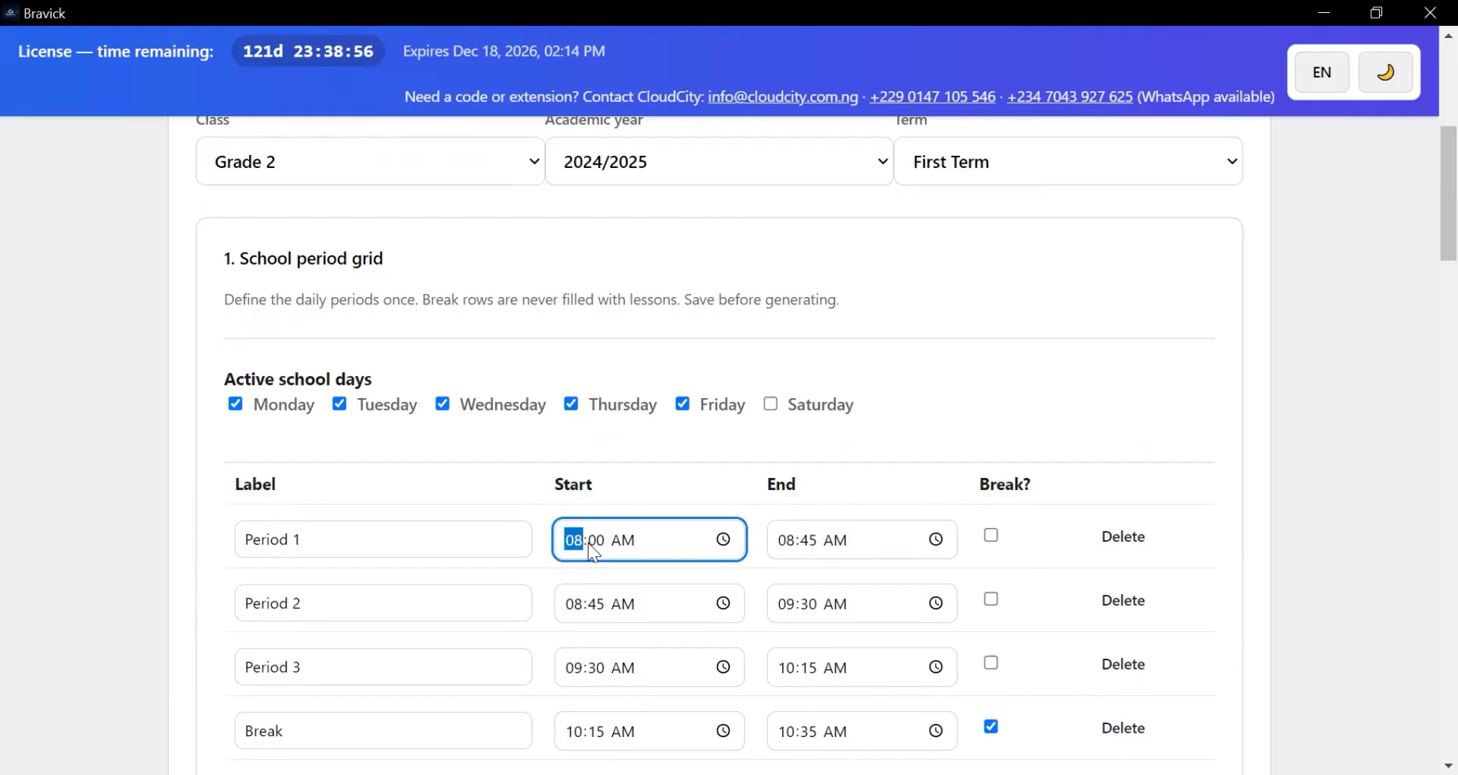
text(0)
click(363, 540)
scroll(482, 588, down, 3)
scroll(484, 585, up, 1)
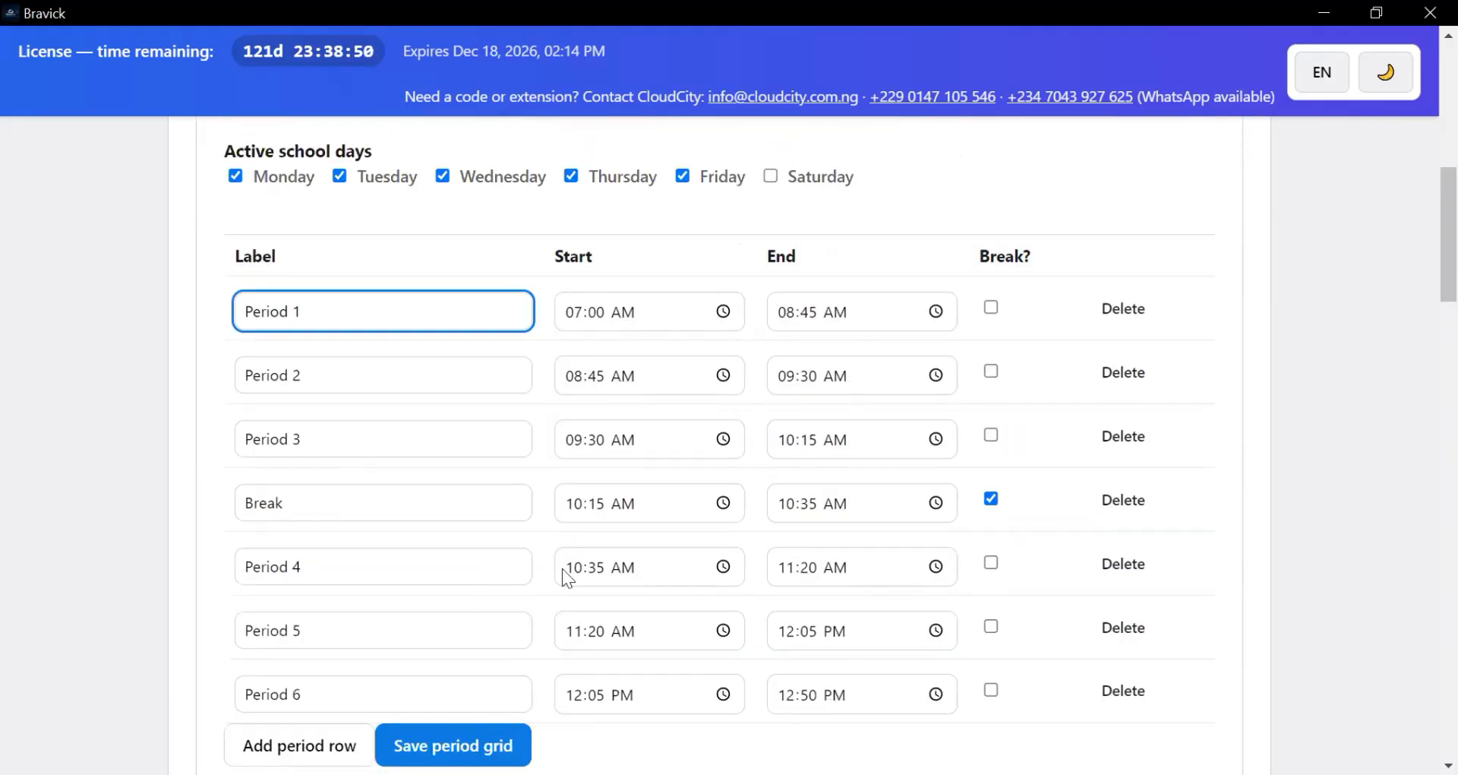
scroll(632, 560, down, 3)
scroll(619, 544, up, 2)
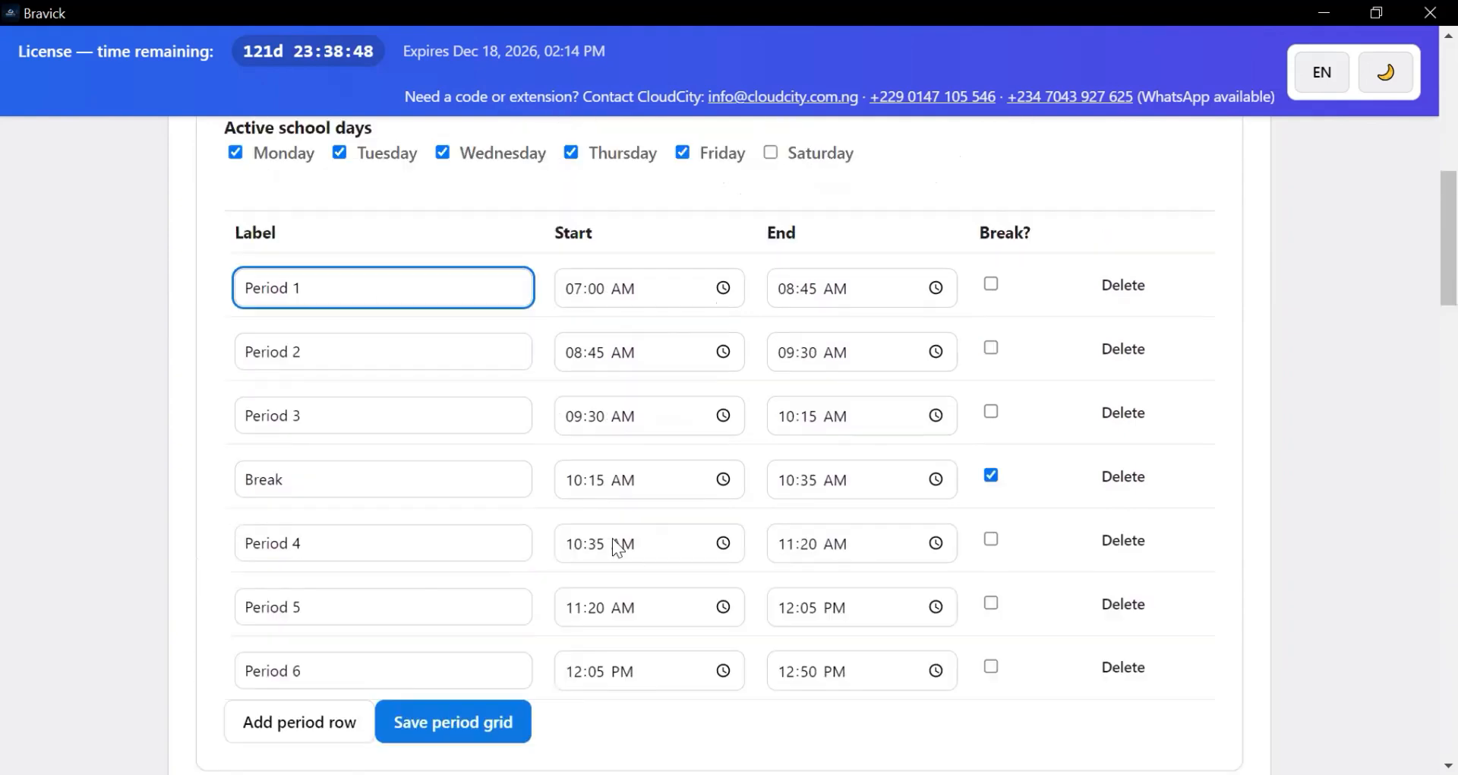
scroll(615, 538, down, 4)
scroll(615, 538, down, 1)
scroll(616, 537, down, 2)
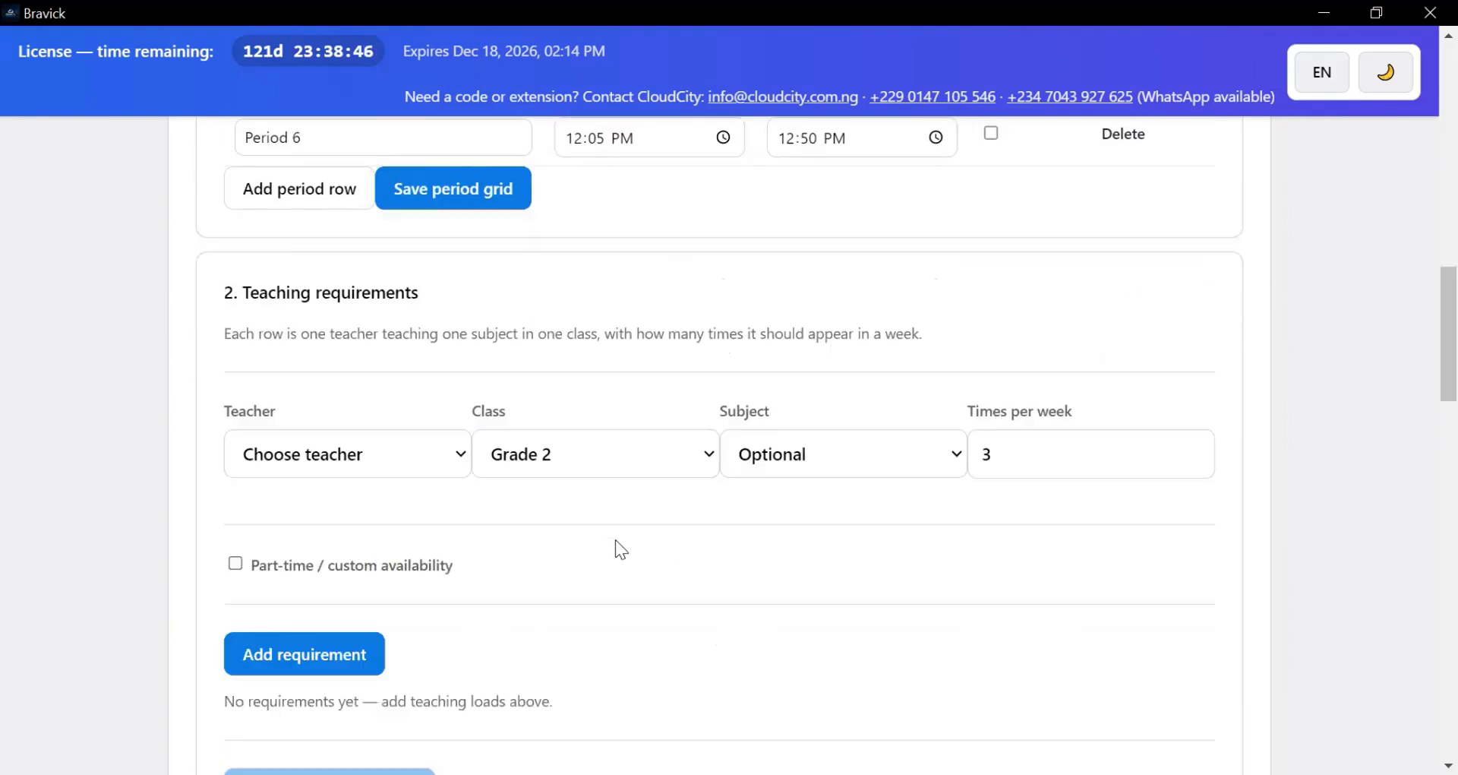
scroll(616, 538, down, 9)
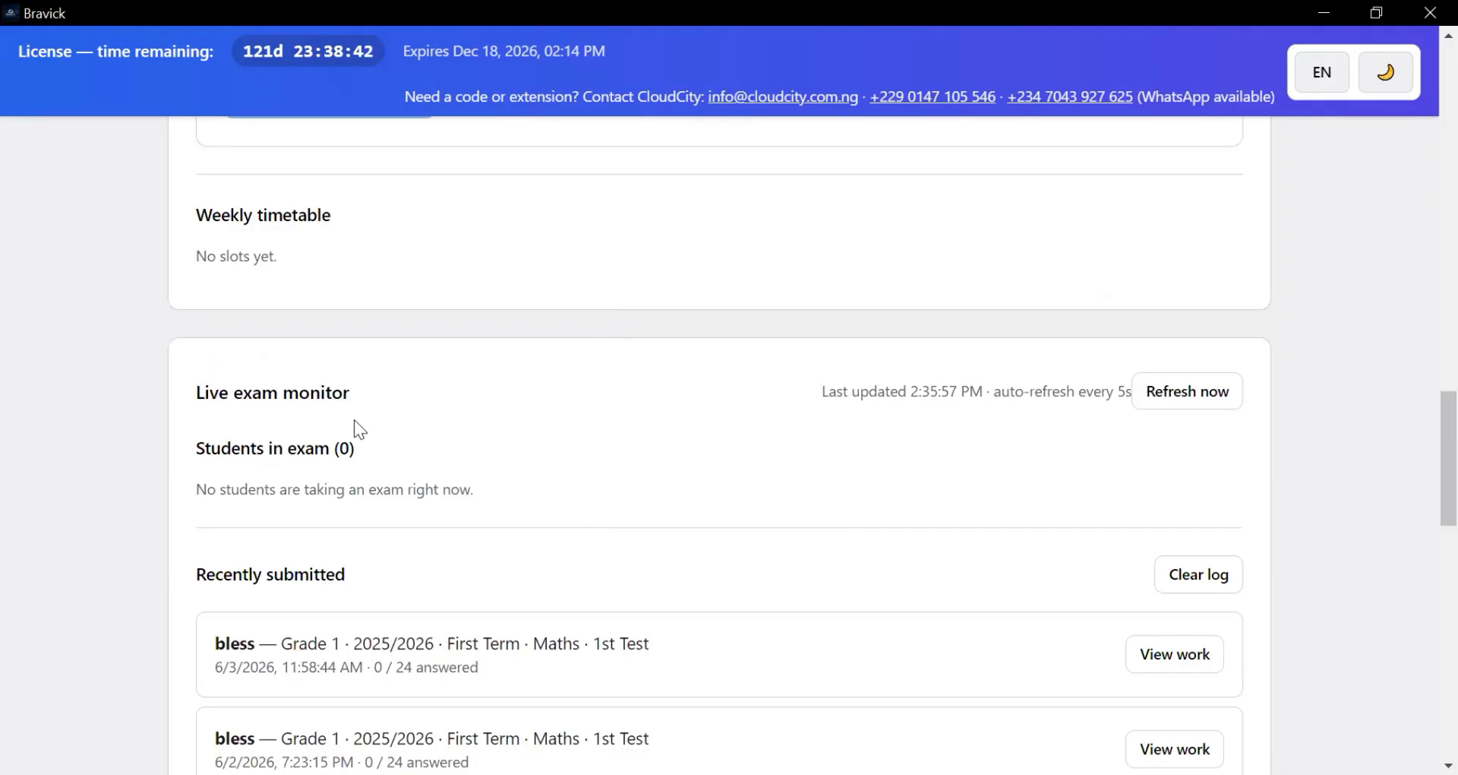
scroll(391, 427, down, 3)
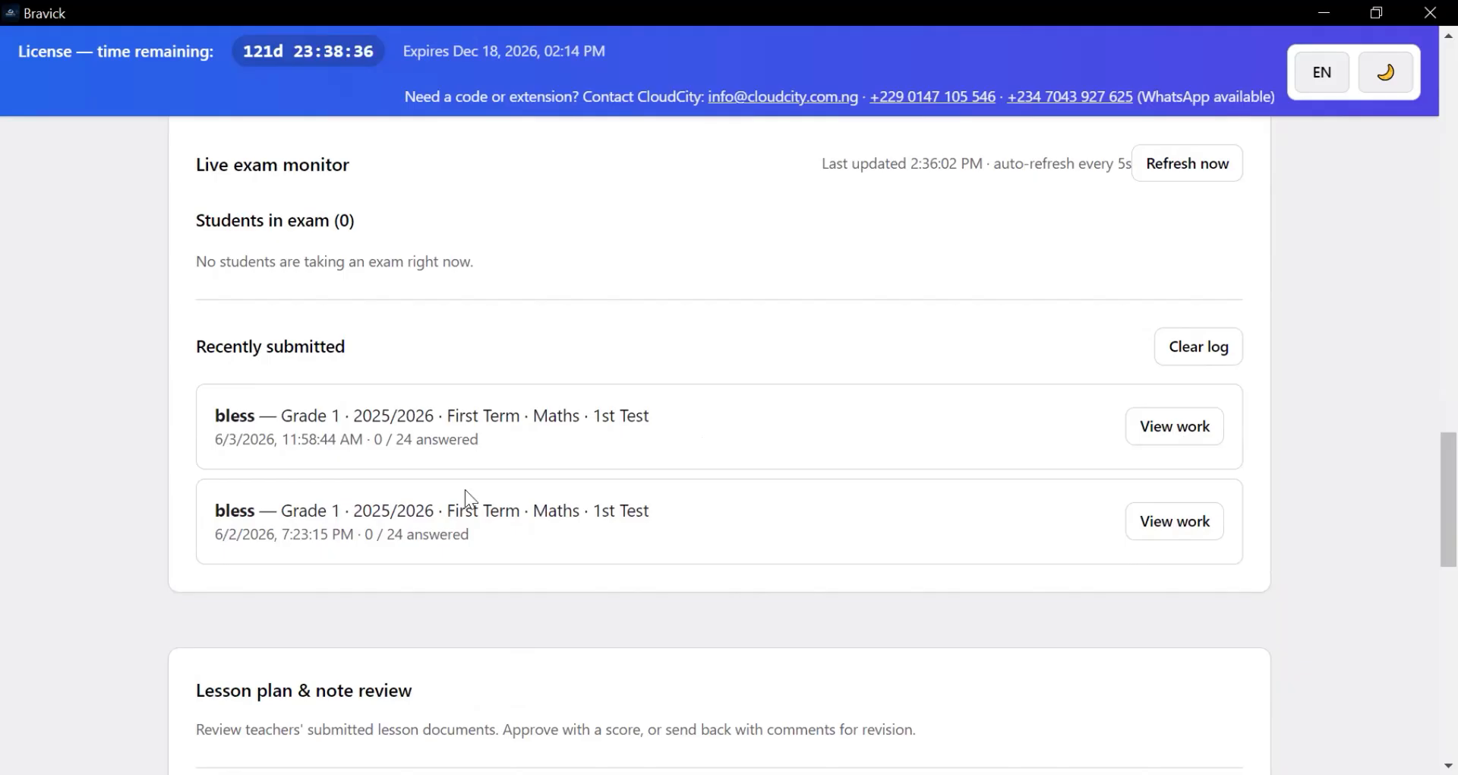
scroll(470, 499, down, 7)
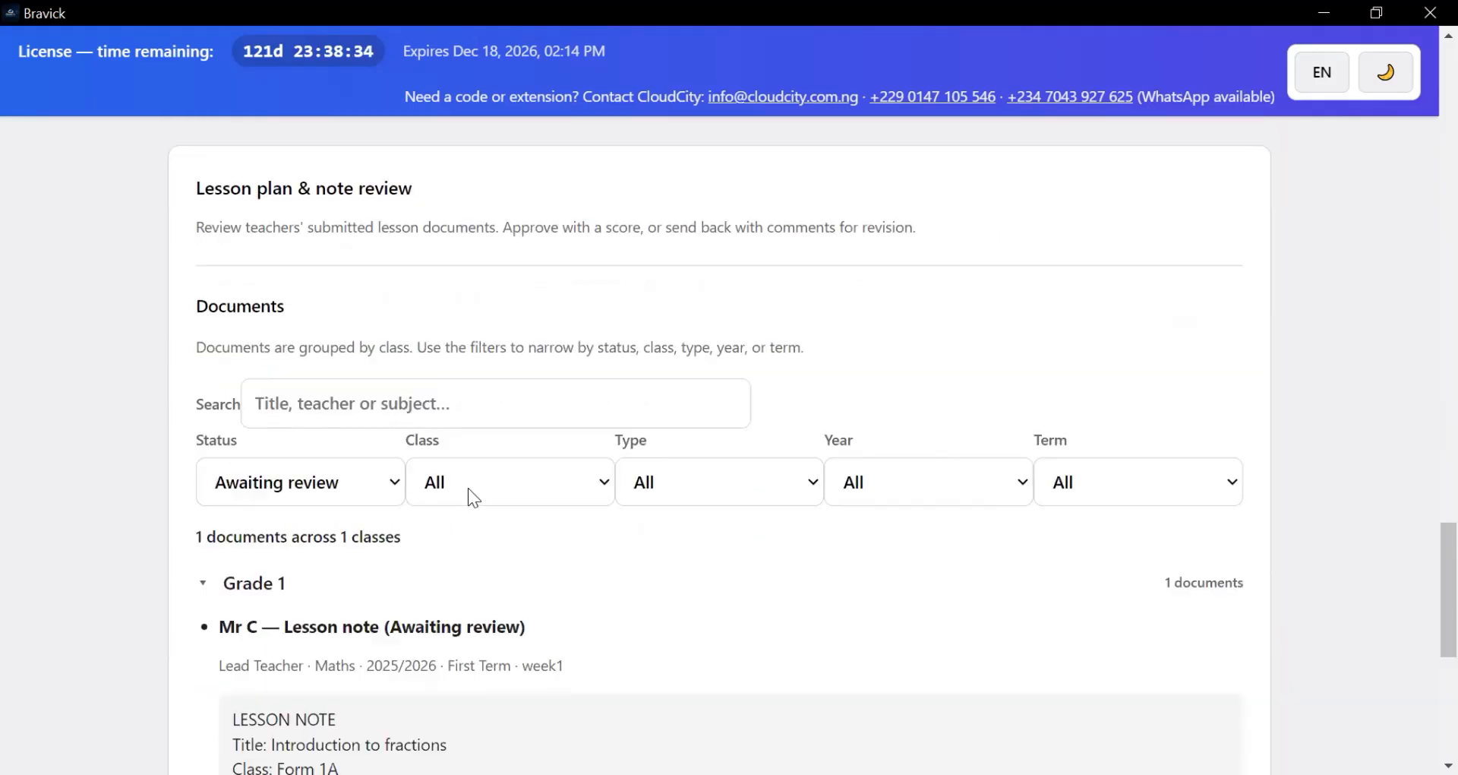
scroll(469, 489, down, 3)
scroll(466, 479, up, 4)
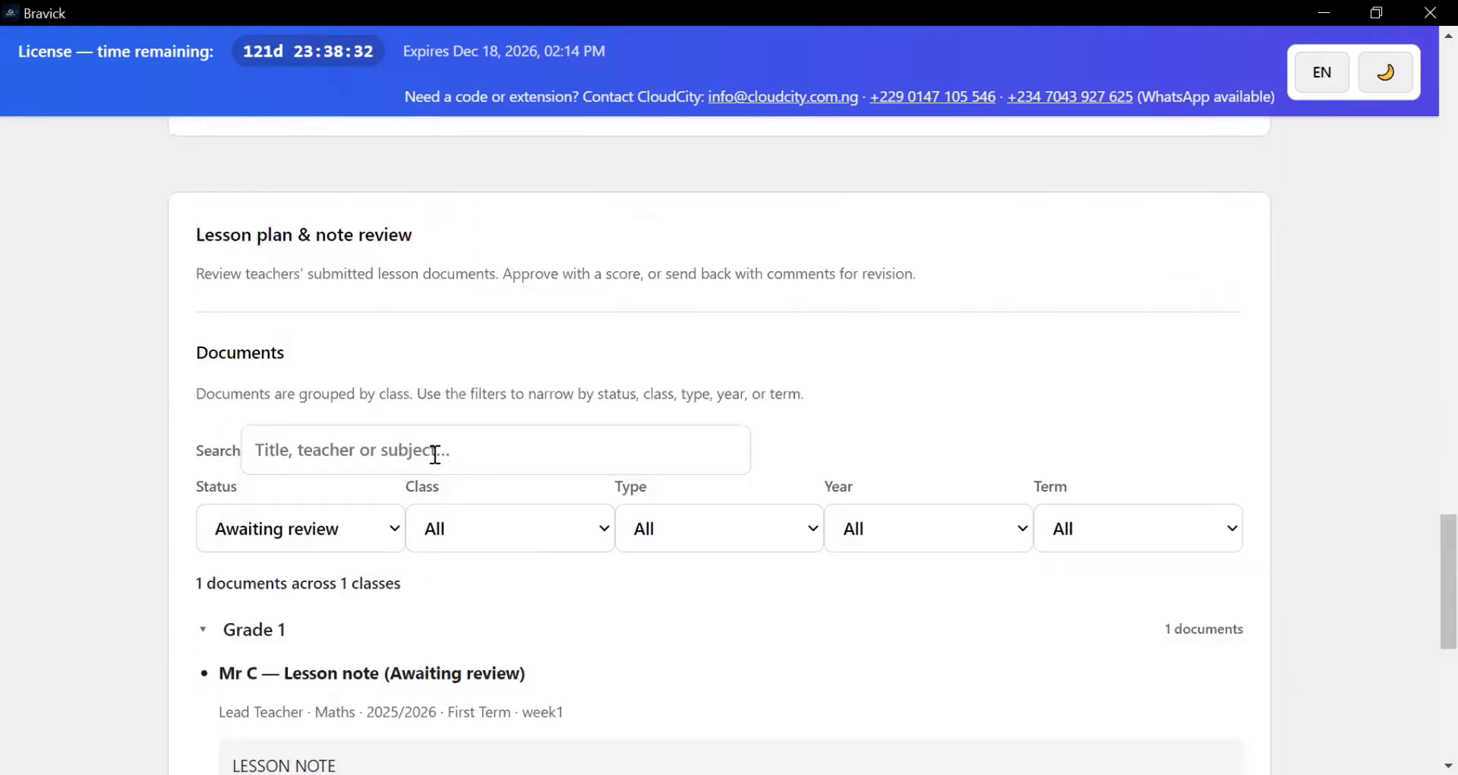
scroll(437, 455, up, 3)
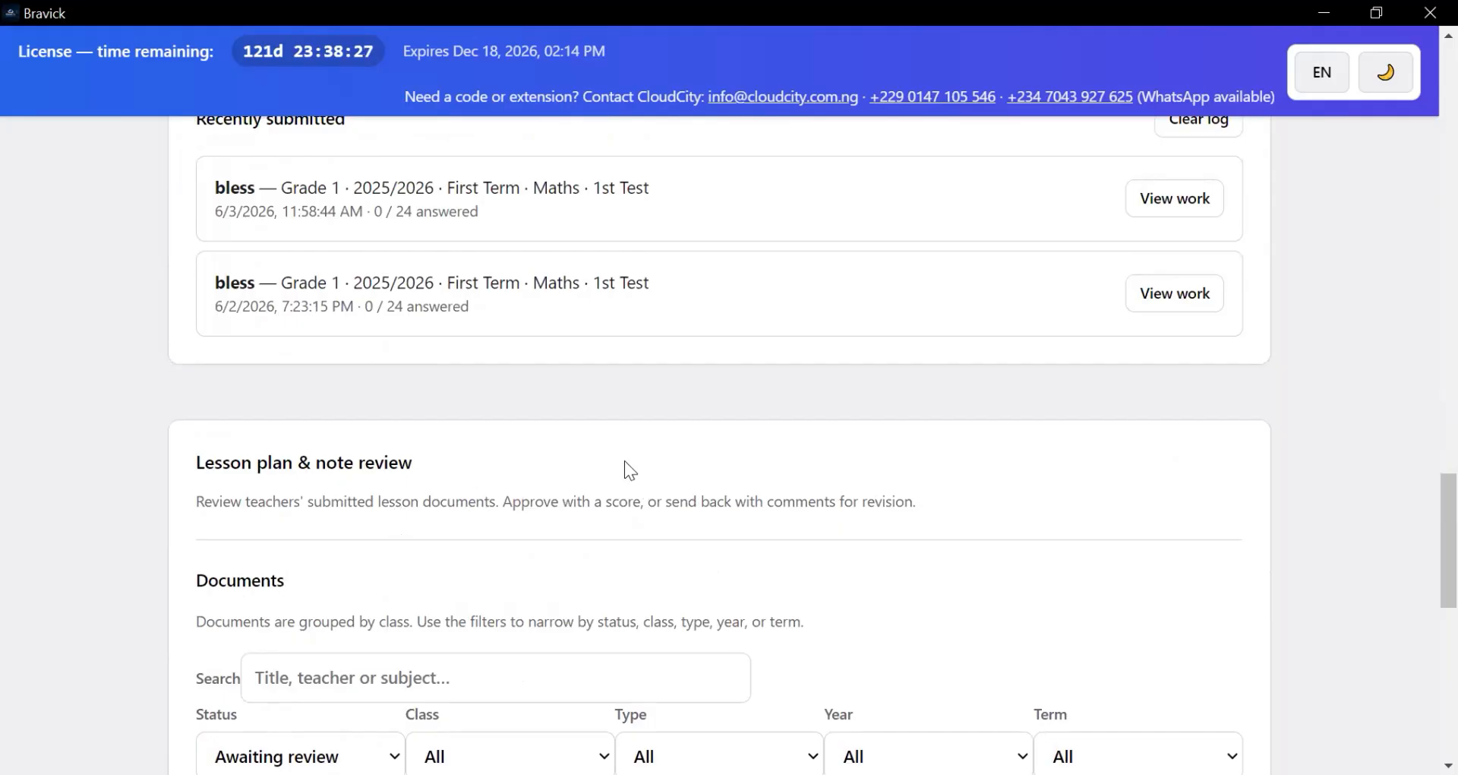
scroll(626, 438, down, 9)
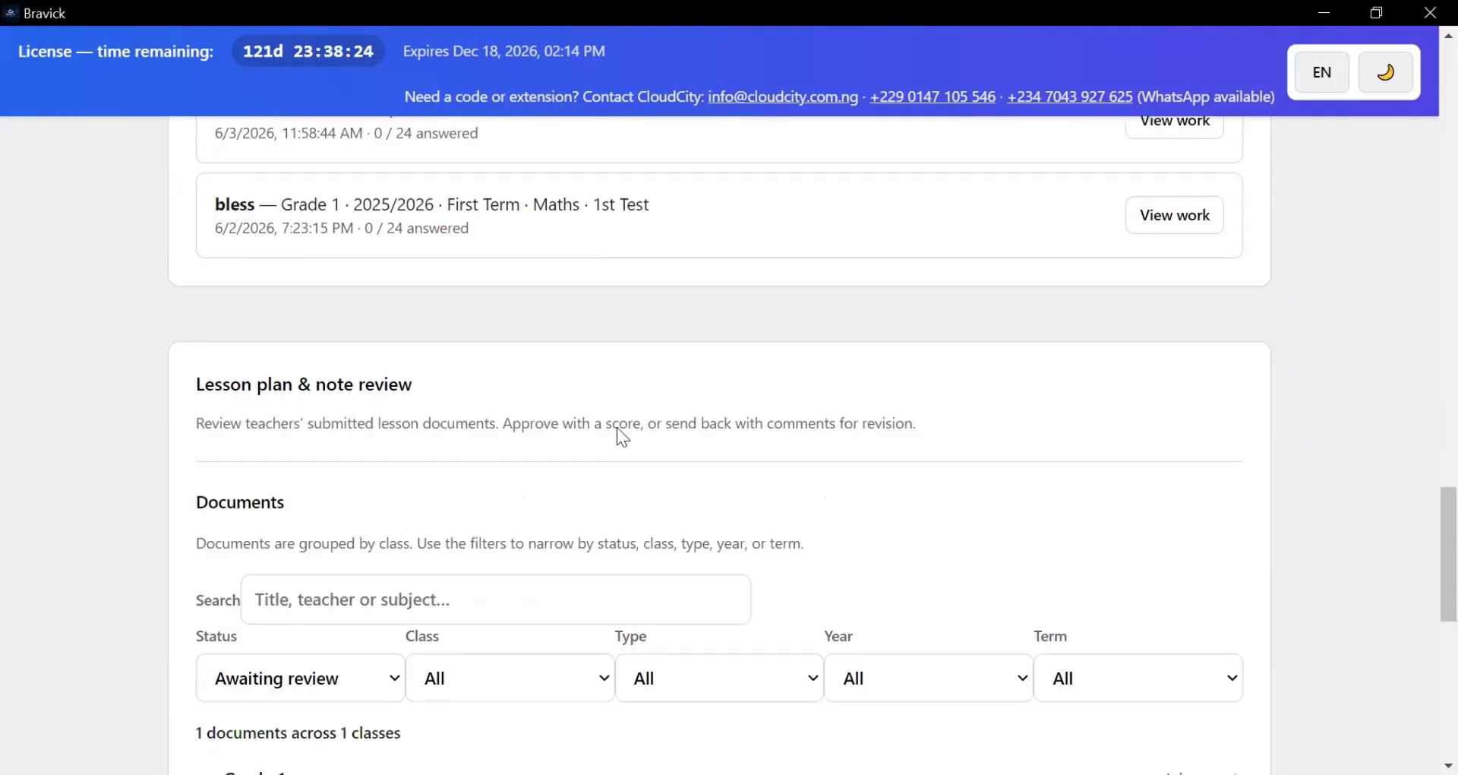
scroll(615, 418, down, 1)
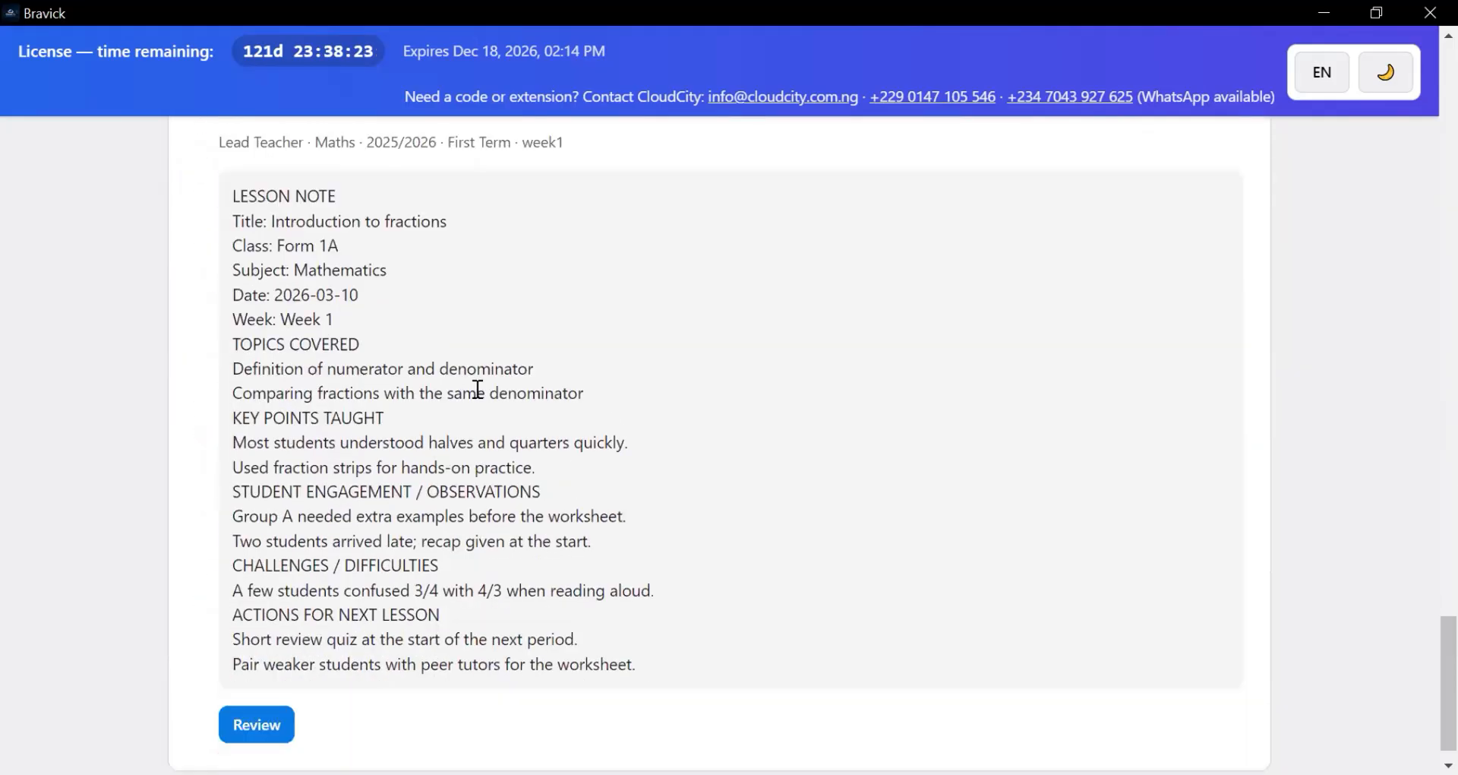
scroll(334, 361, up, 1)
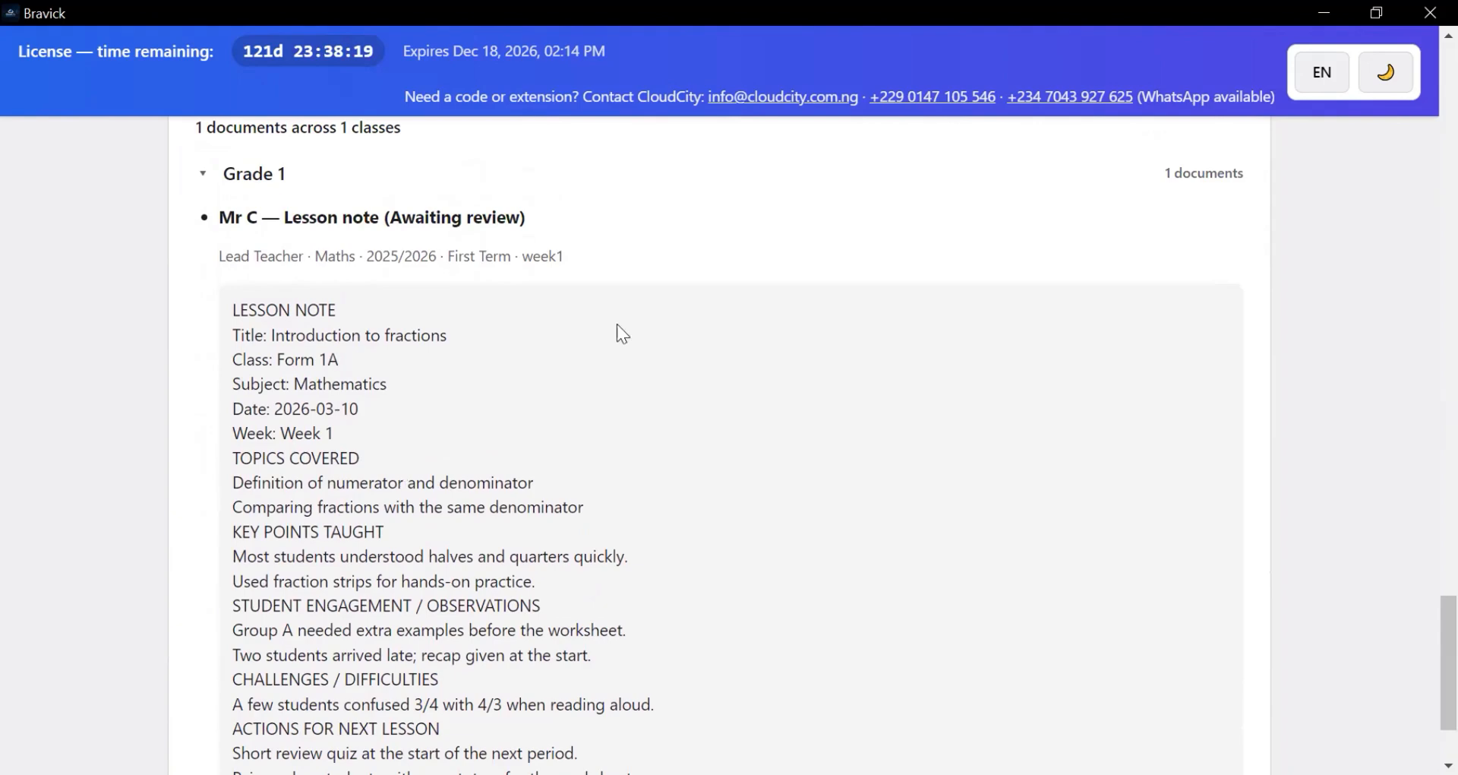
scroll(456, 342, up, 1)
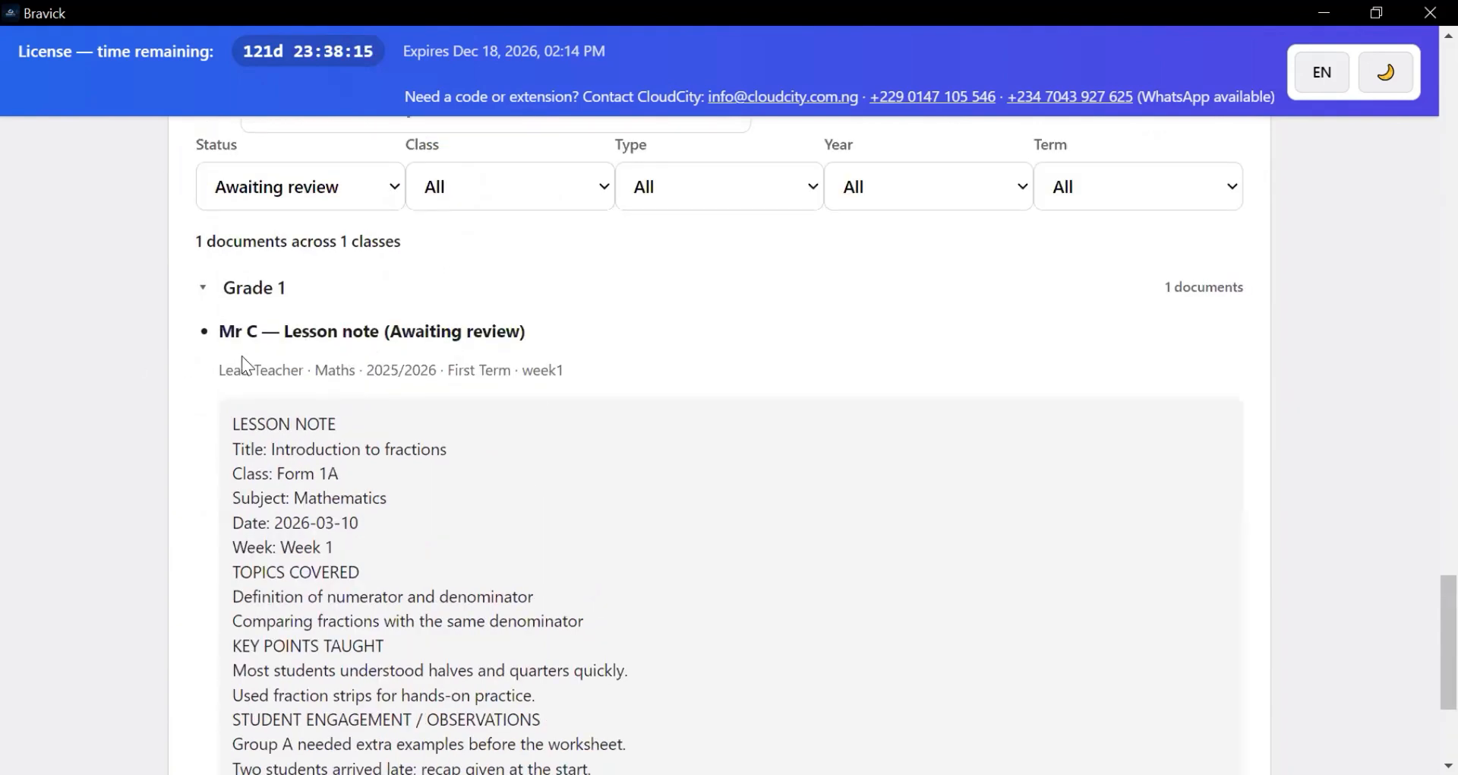
scroll(401, 418, down, 3)
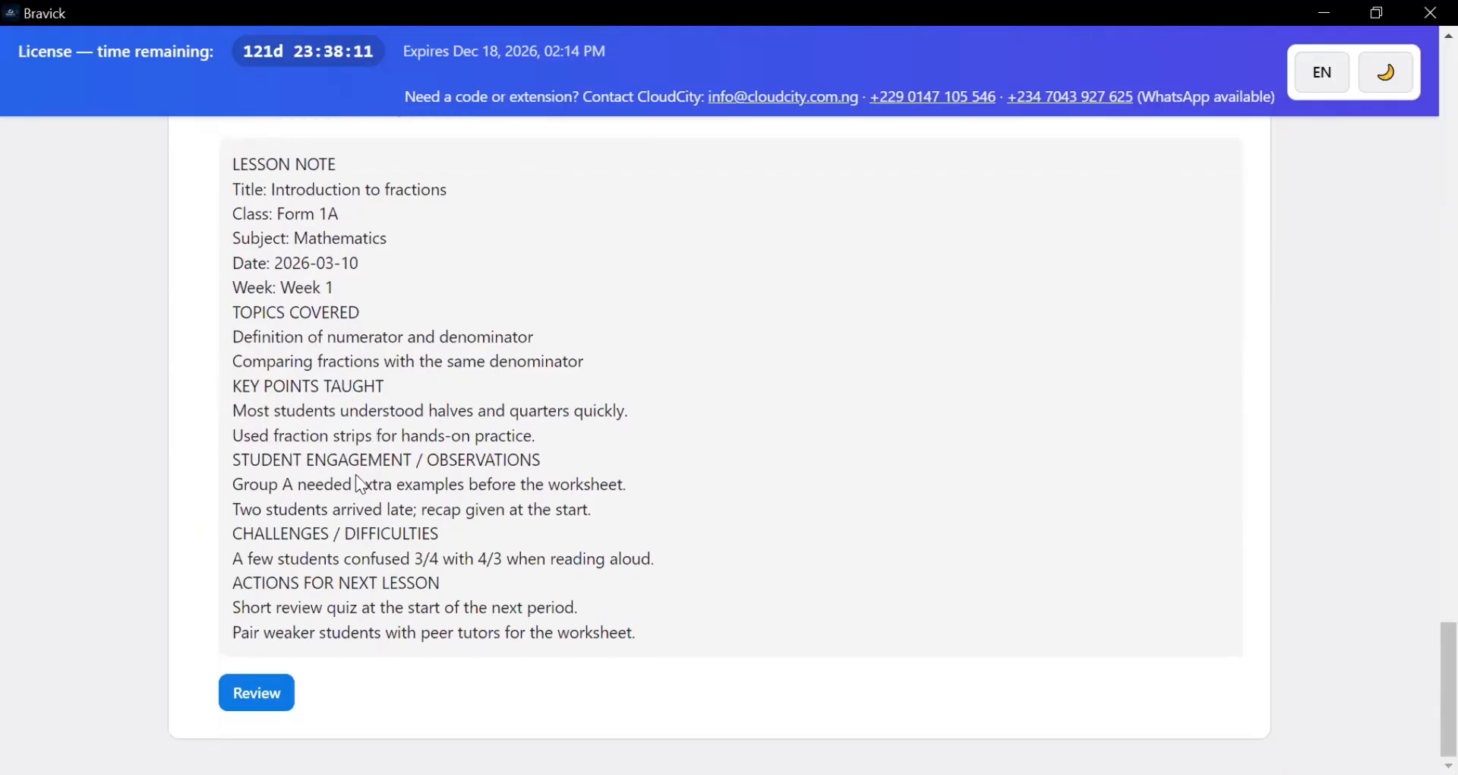
scroll(360, 475, up, 2)
scroll(366, 508, down, 2)
scroll(373, 550, up, 6)
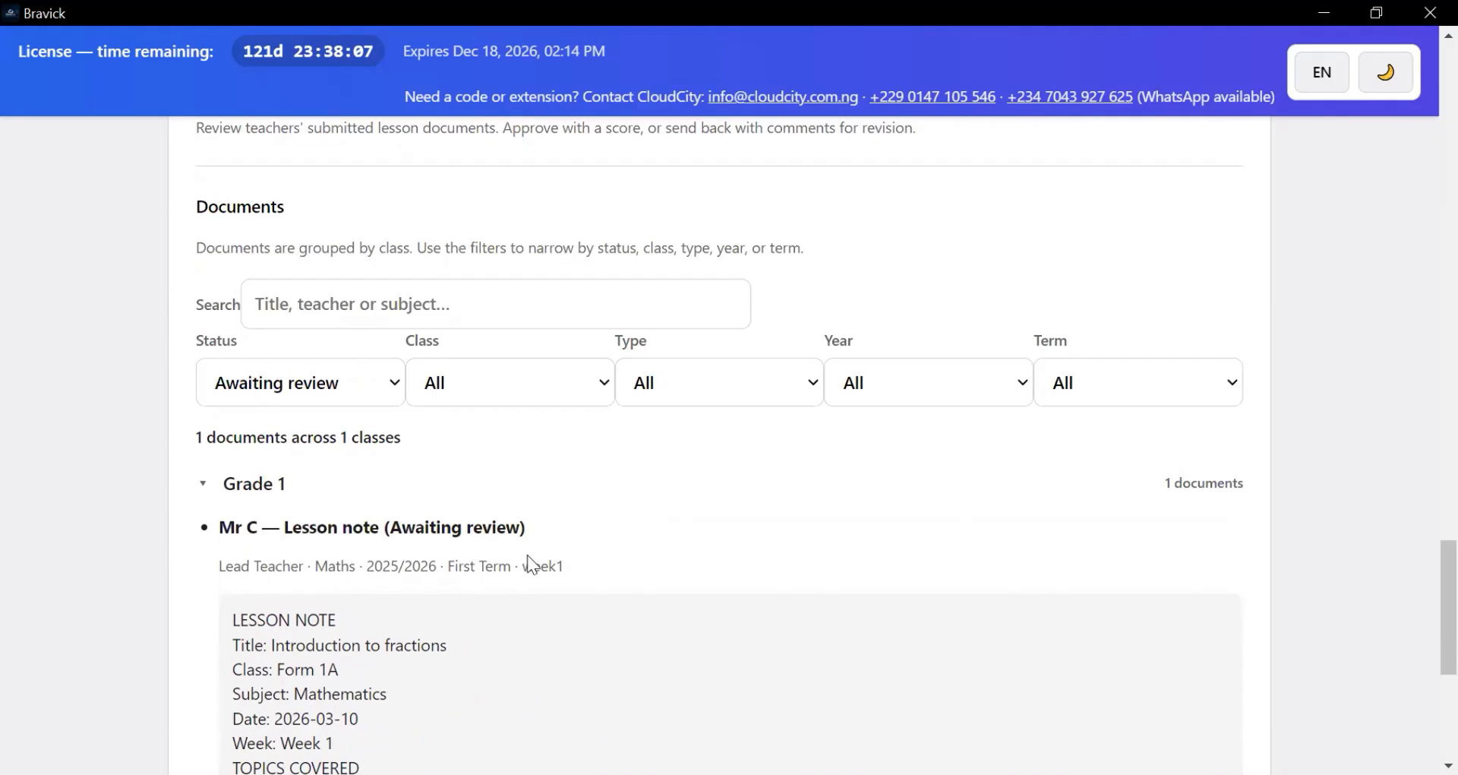
scroll(536, 551, up, 9)
scroll(537, 556, up, 7)
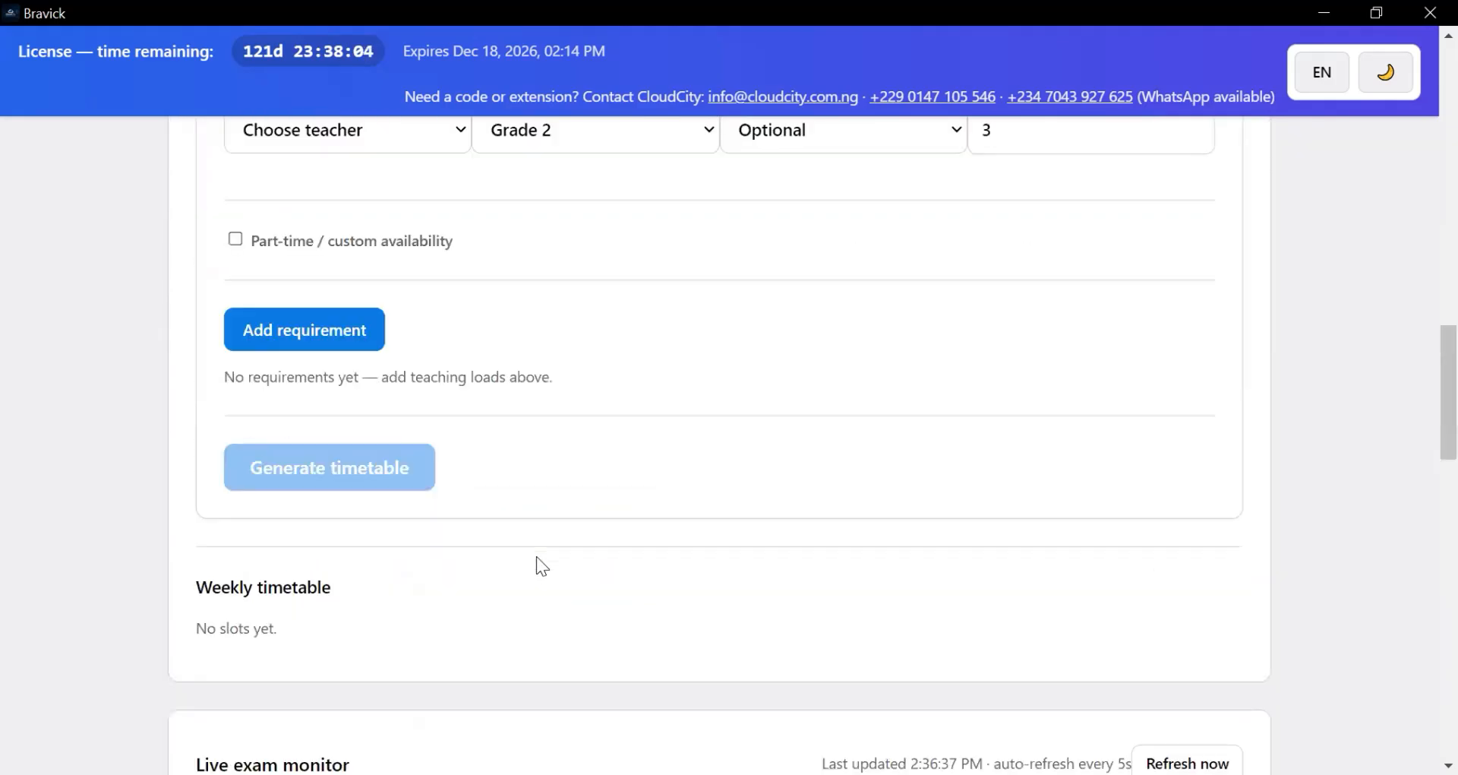
scroll(620, 517, up, 5)
scroll(619, 517, up, 15)
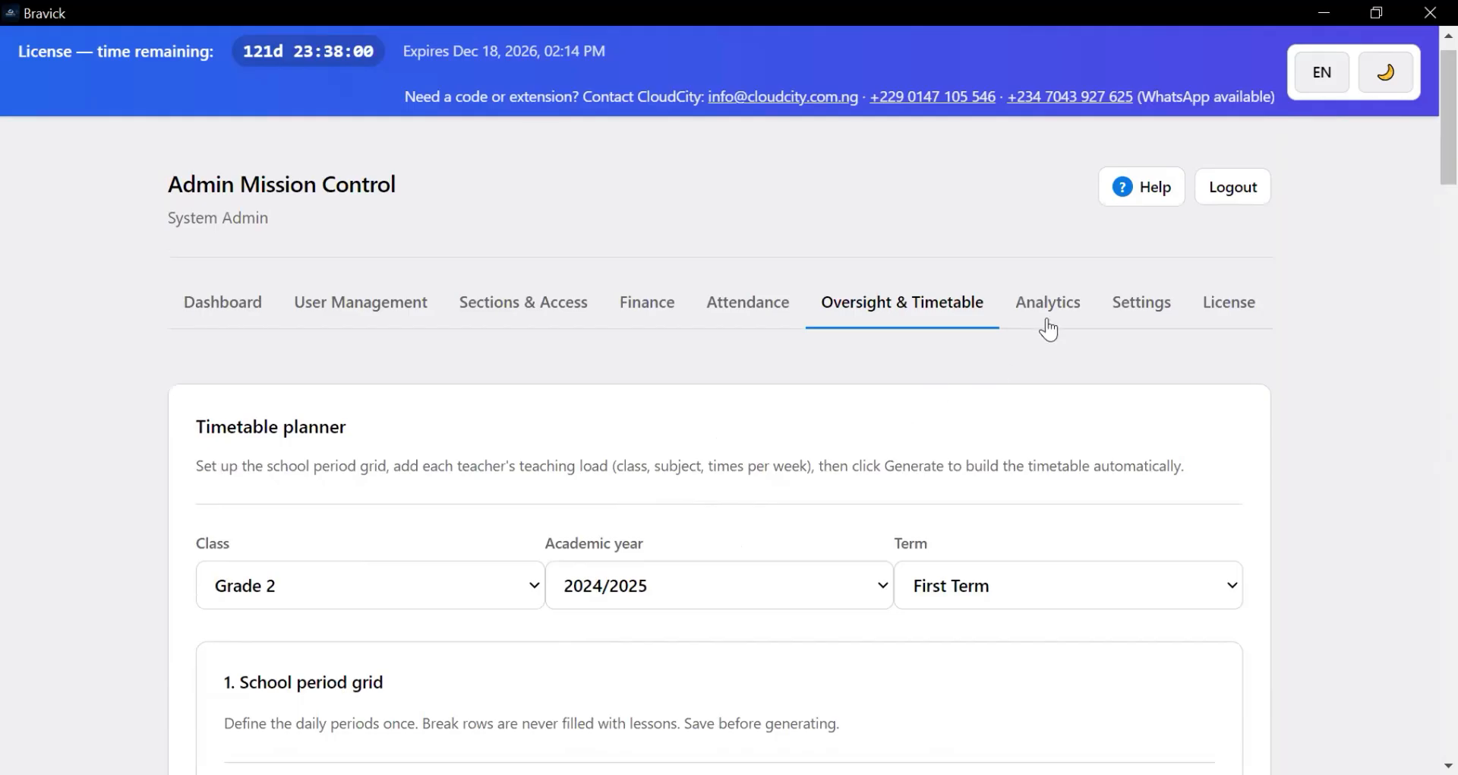
- Review the school analytics: 0% pass rate, 2 submissions, result slip and transcript sections
click(1046, 312)
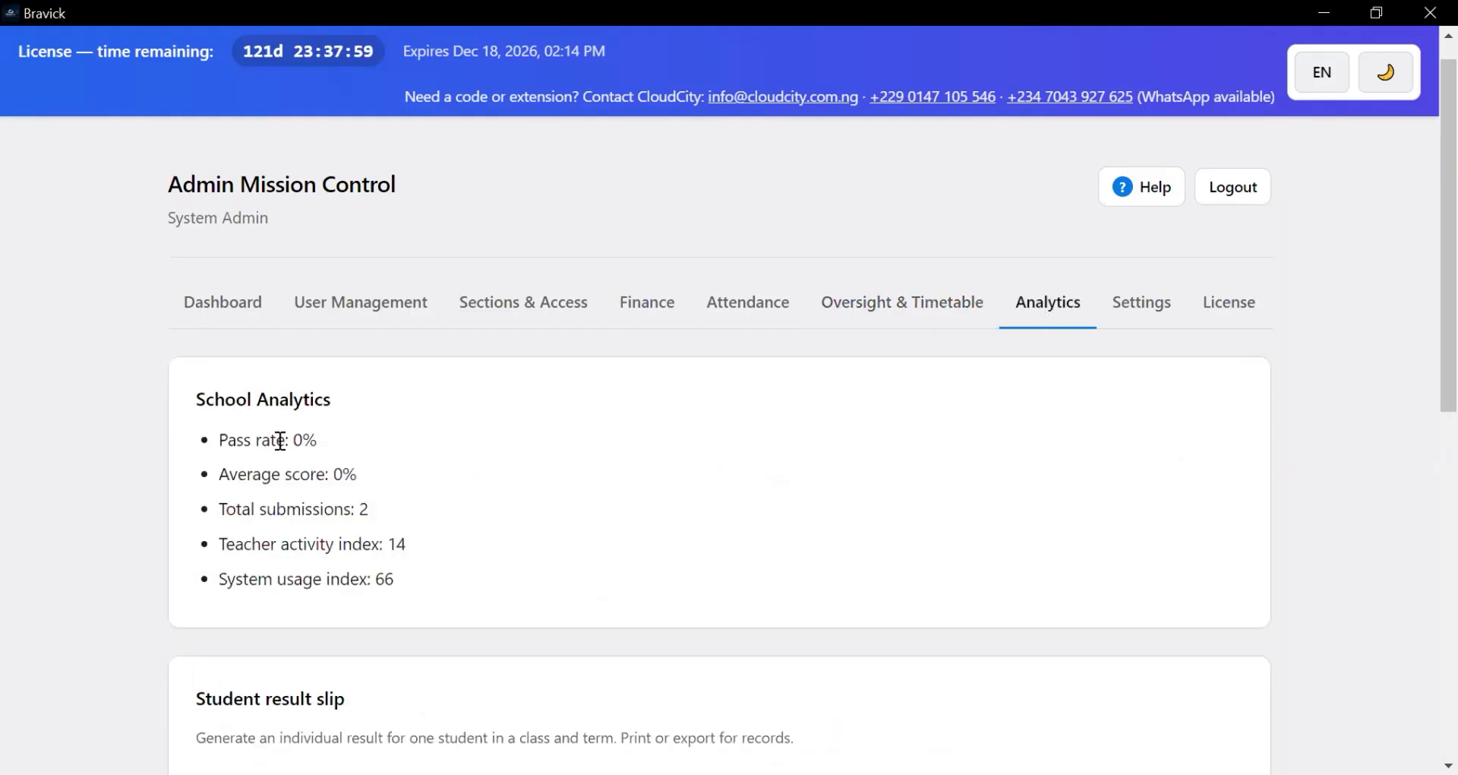
scroll(370, 541, down, 1)
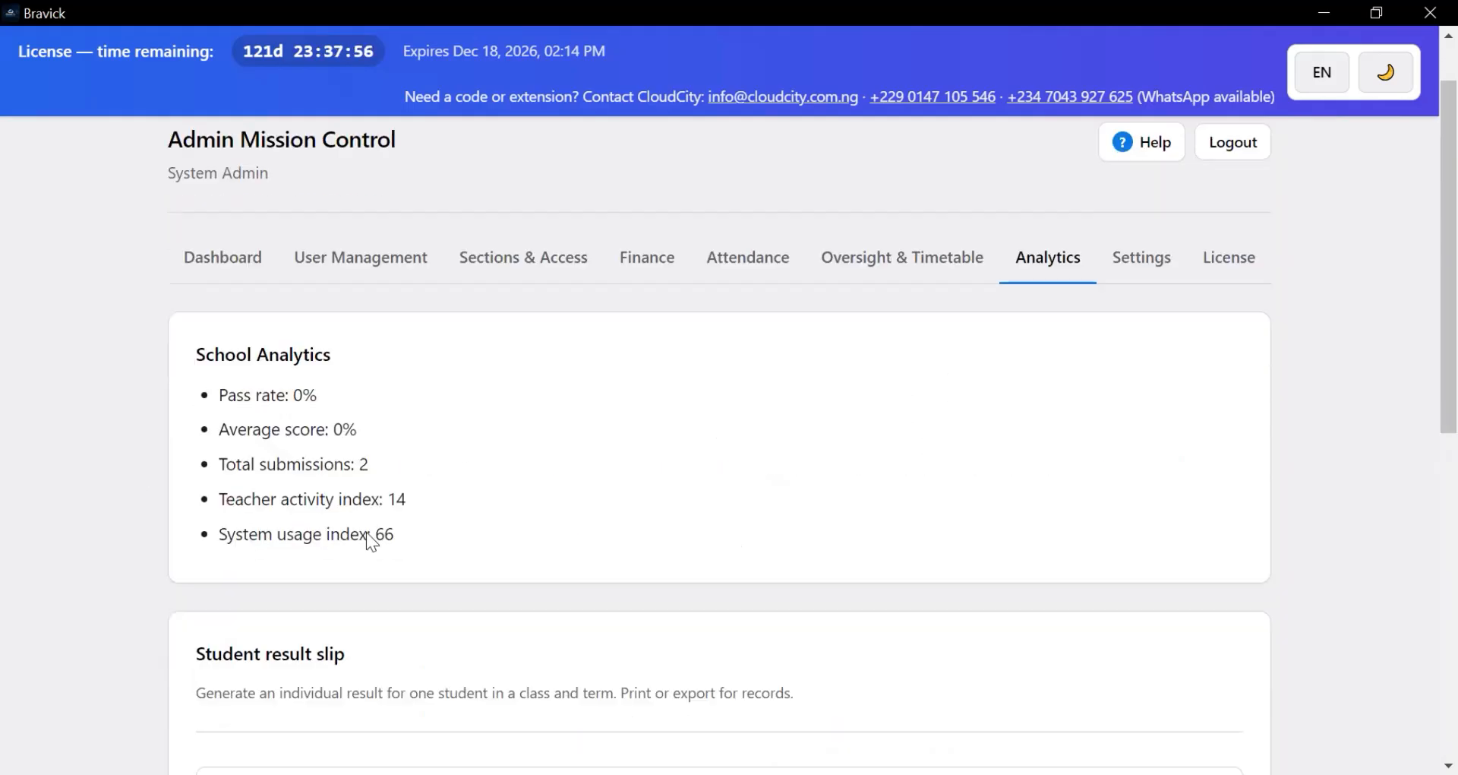
scroll(371, 541, down, 4)
scroll(395, 450, down, 5)
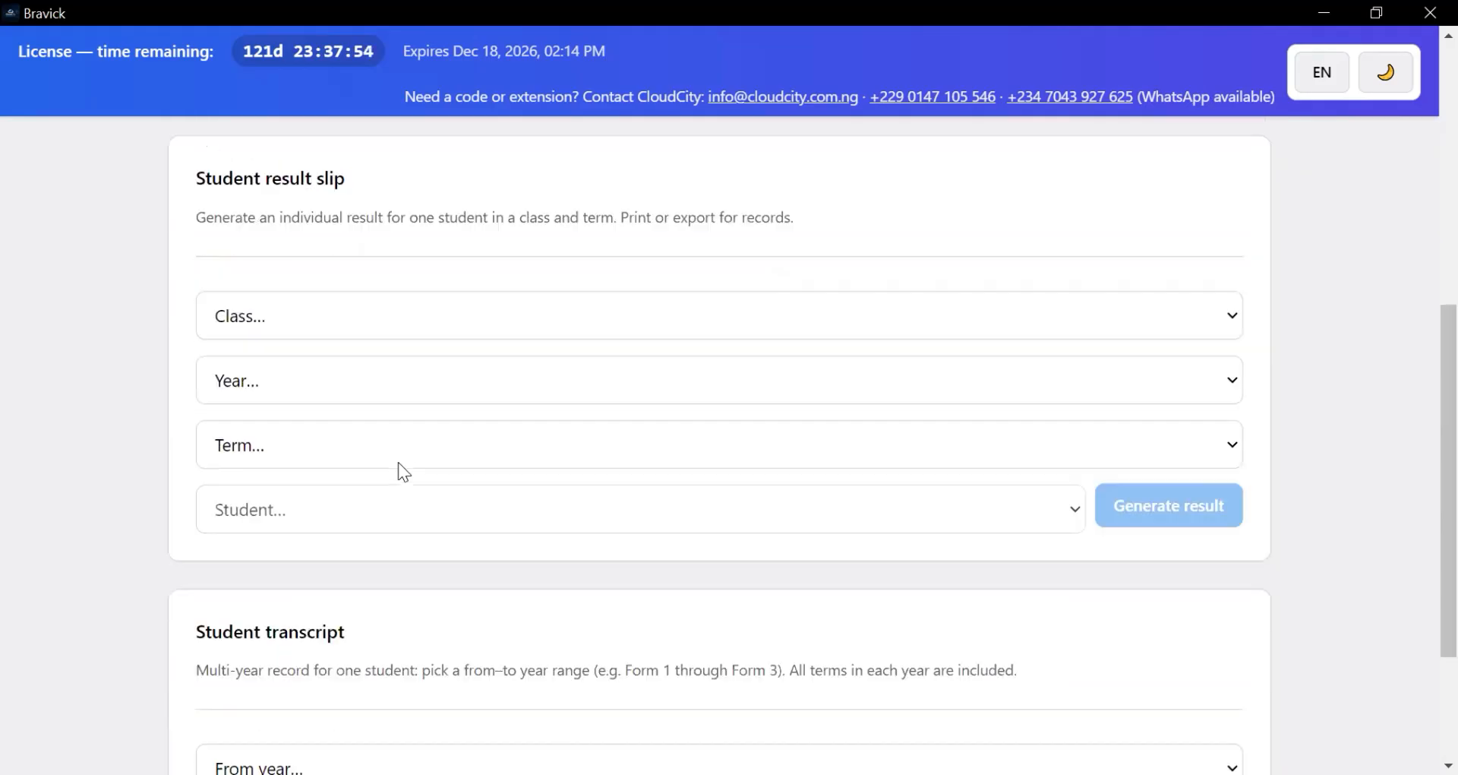
scroll(393, 460, up, 6)
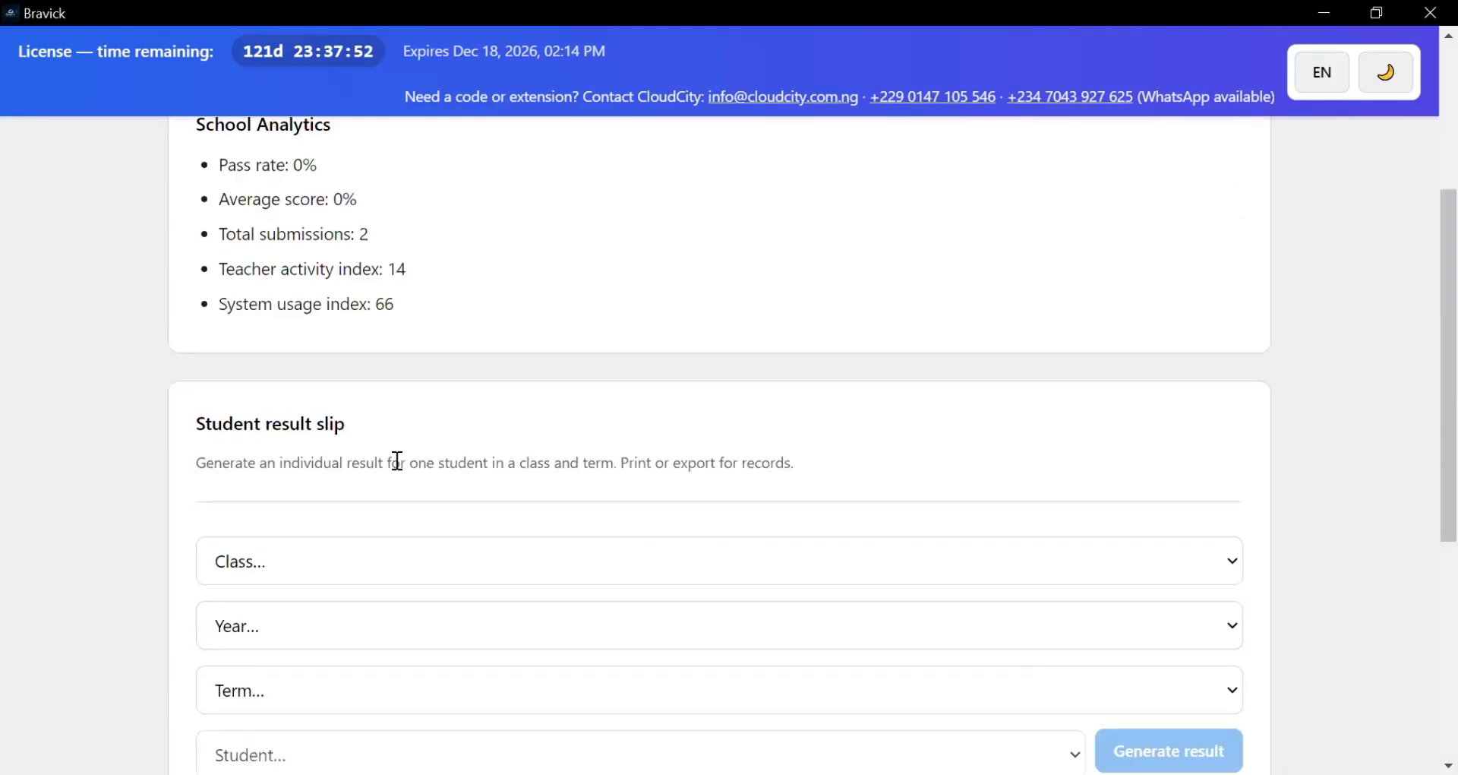
scroll(381, 458, down, 1)
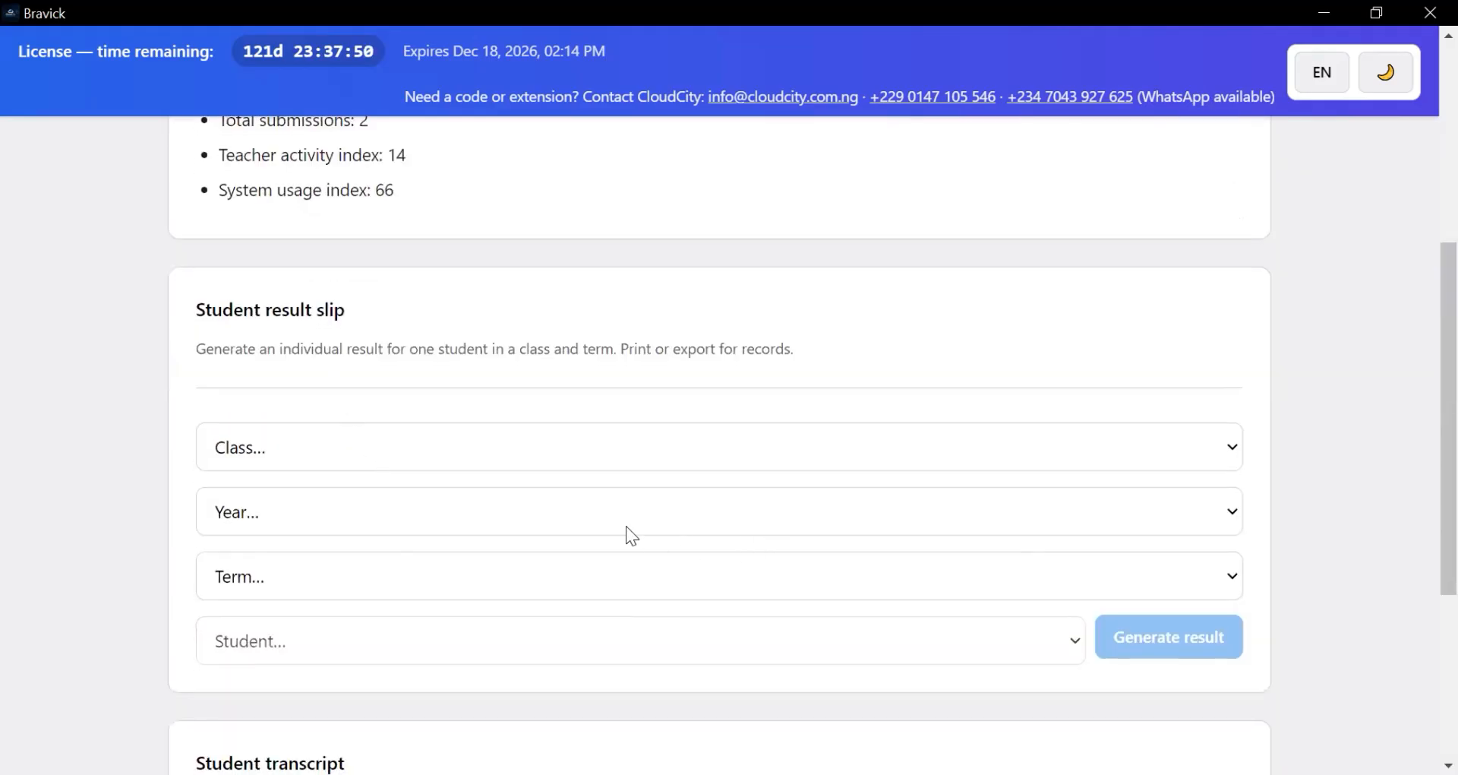
scroll(628, 533, down, 4)
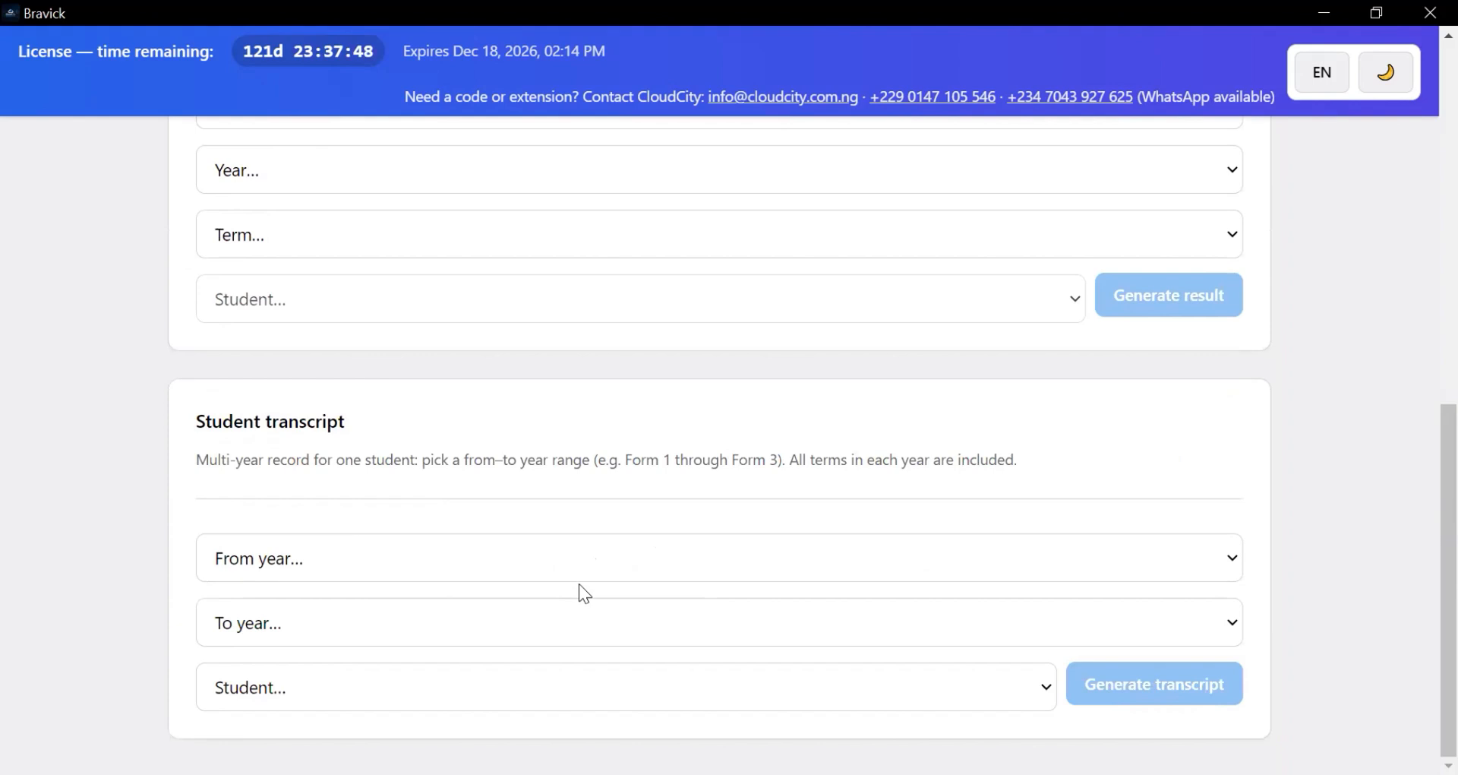
scroll(635, 559, up, 9)
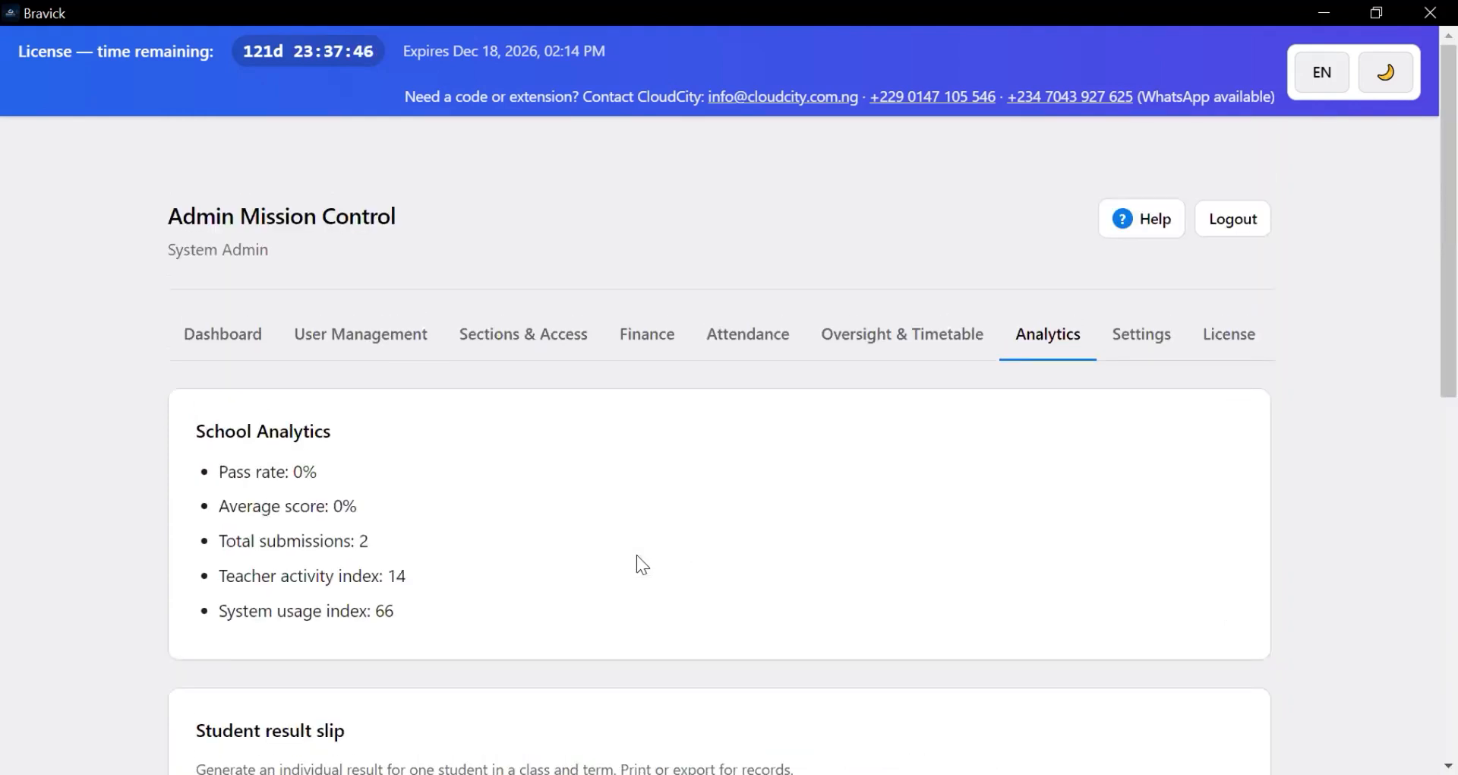
- Add a blank 2024/2025 First Term row under Term date ranges in Platform Settings
click(1128, 340)
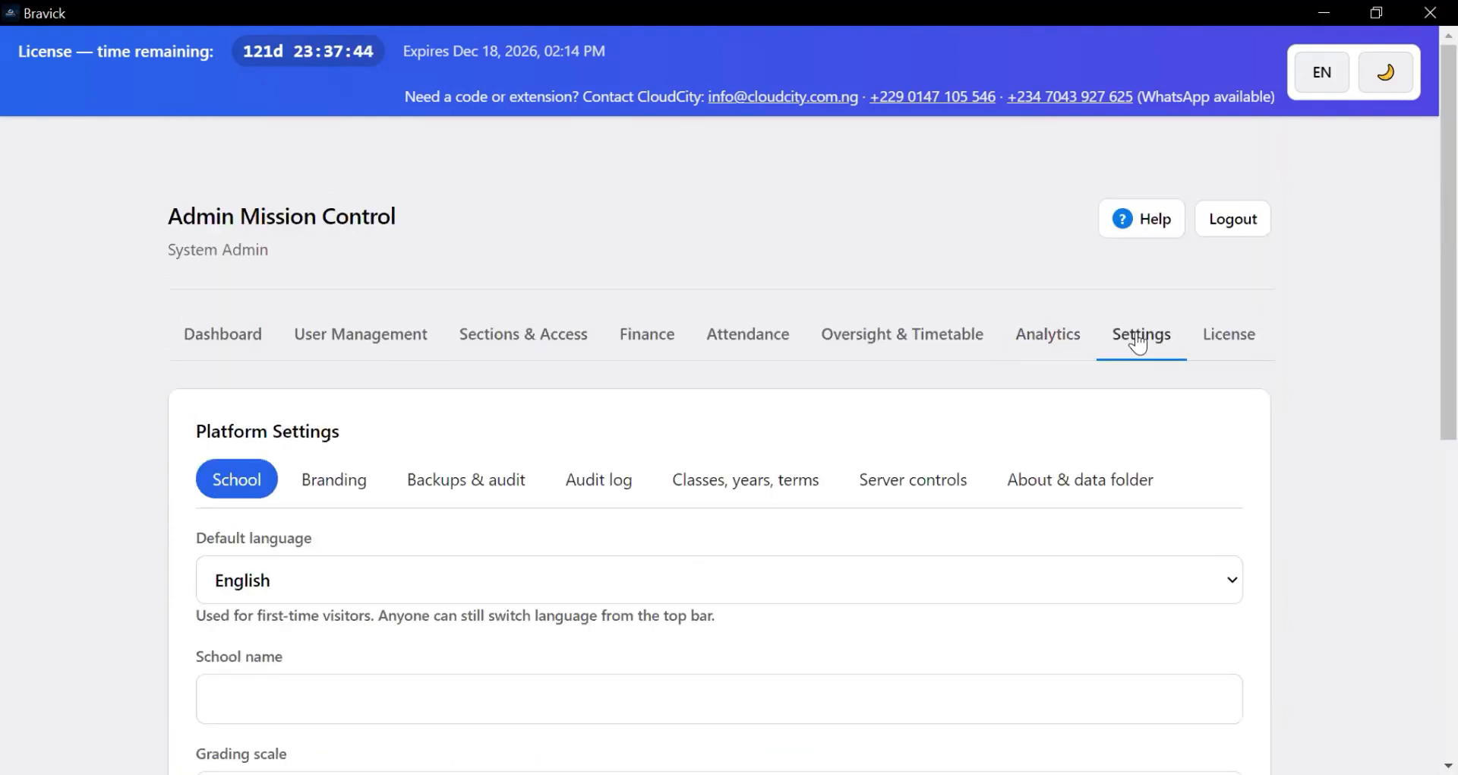
scroll(346, 535, down, 1)
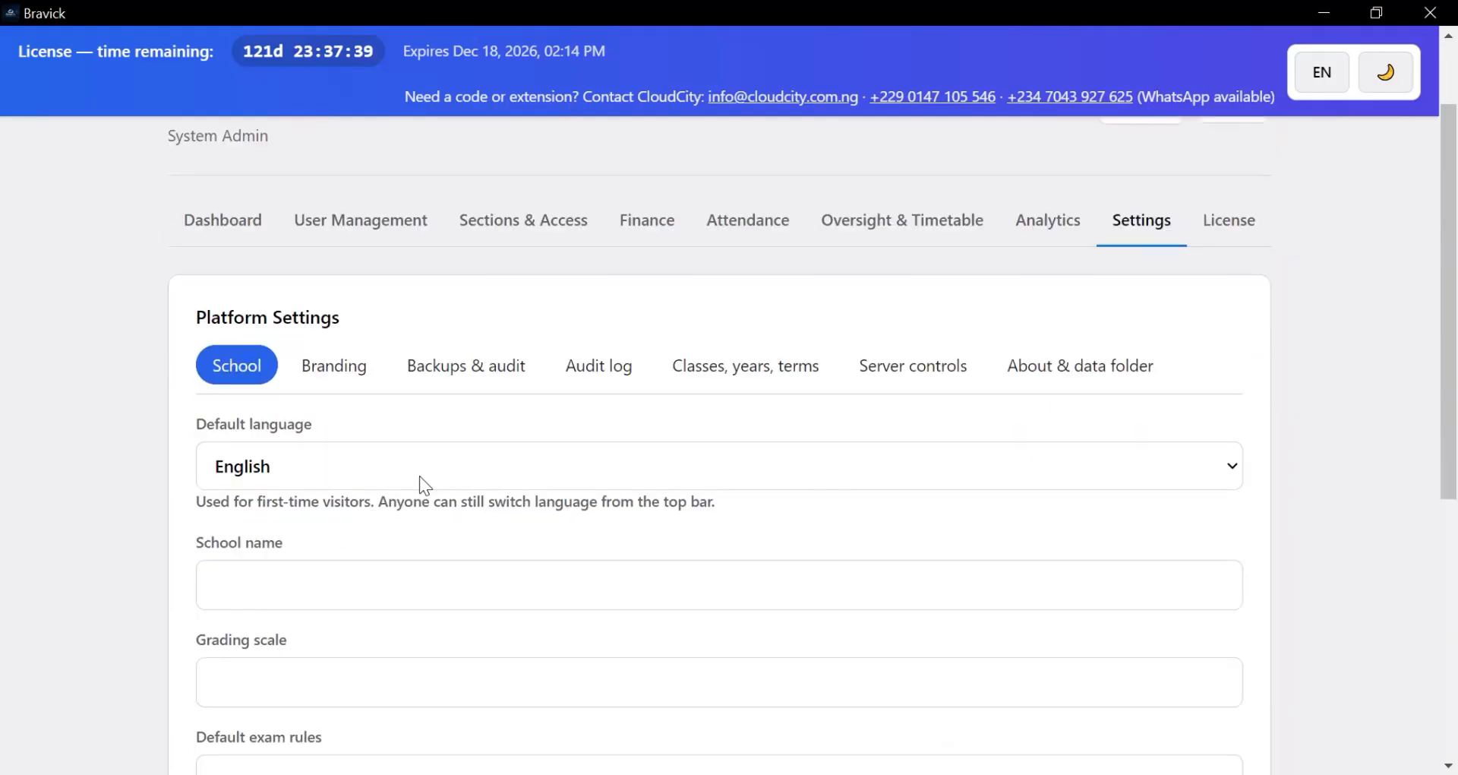
scroll(425, 517, down, 1)
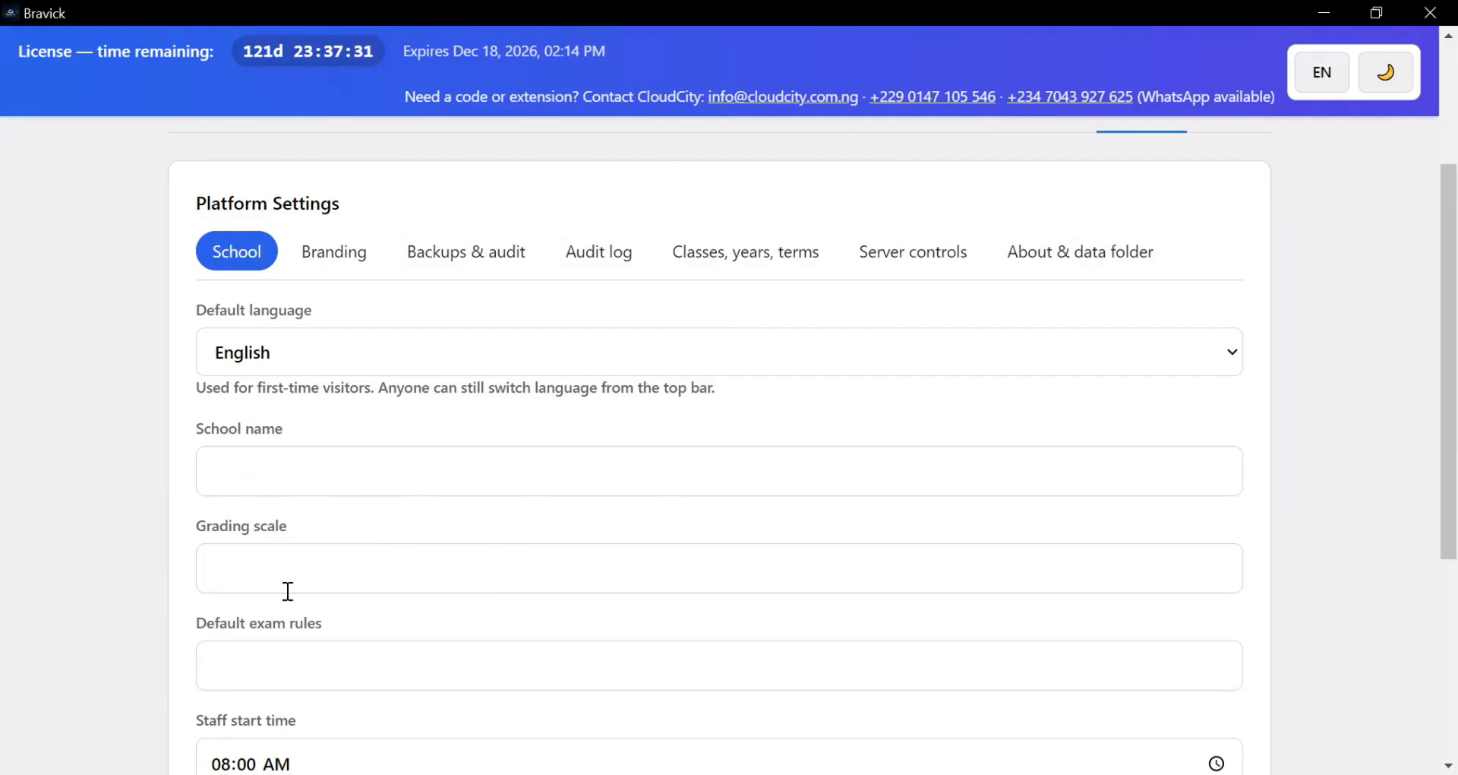
scroll(309, 472, down, 1)
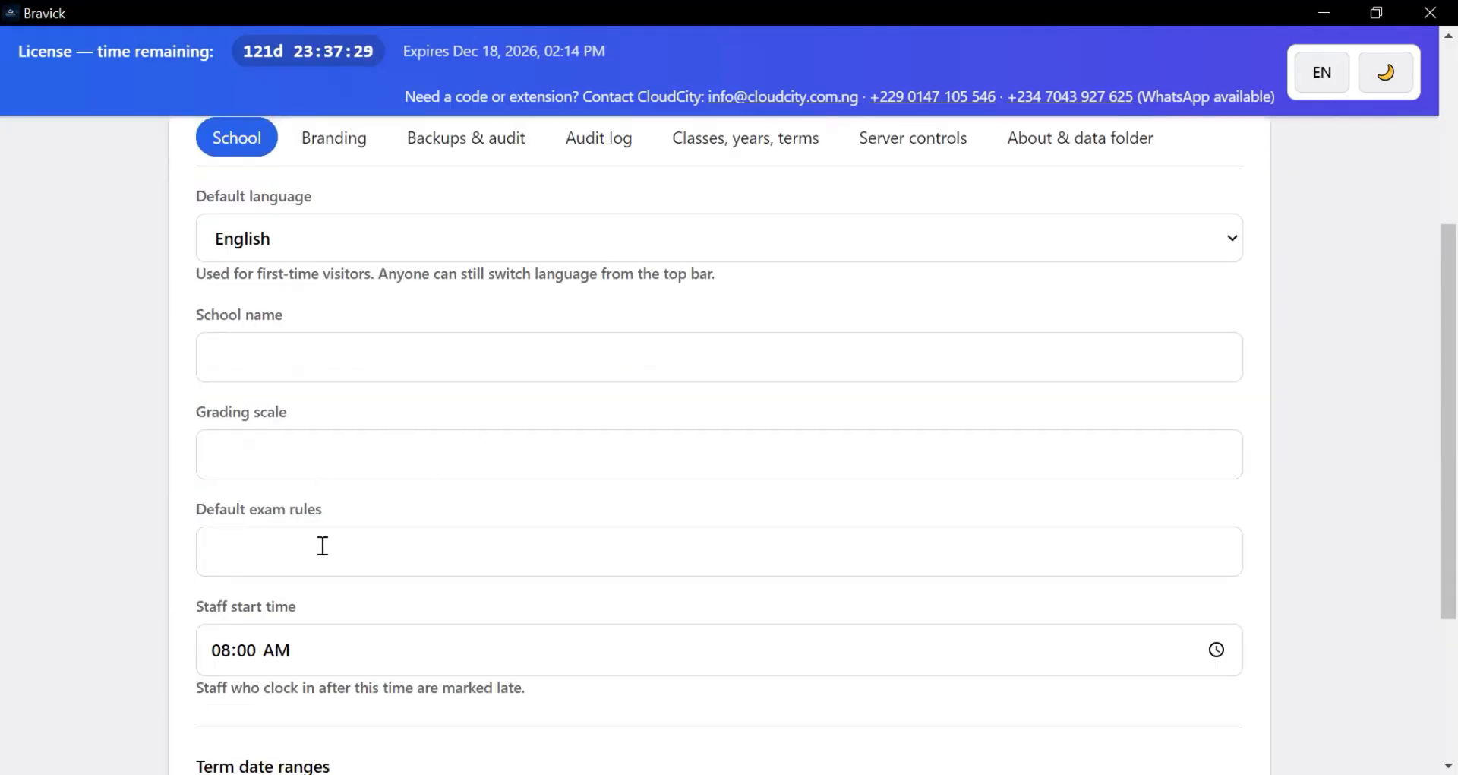
scroll(215, 547, down, 1)
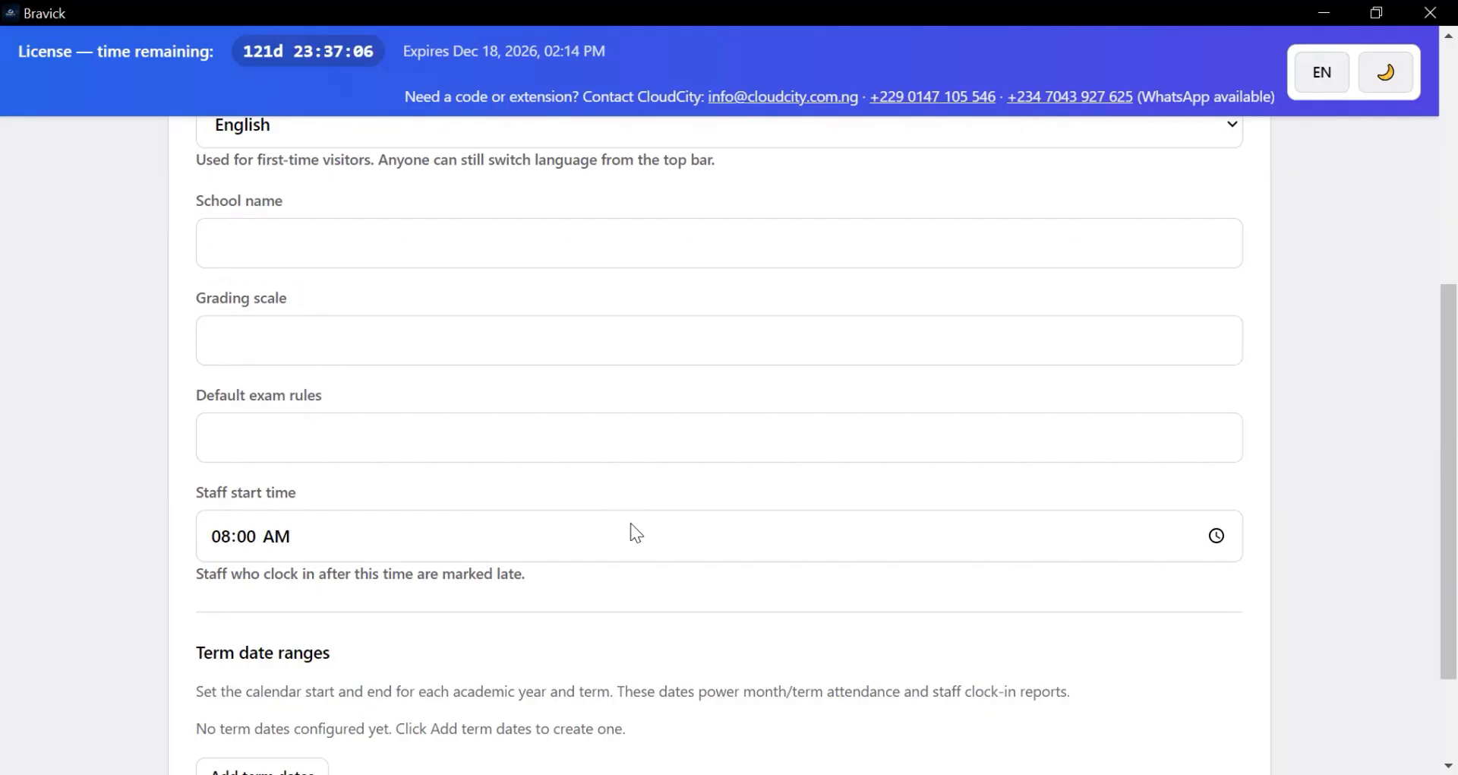
scroll(631, 524, down, 2)
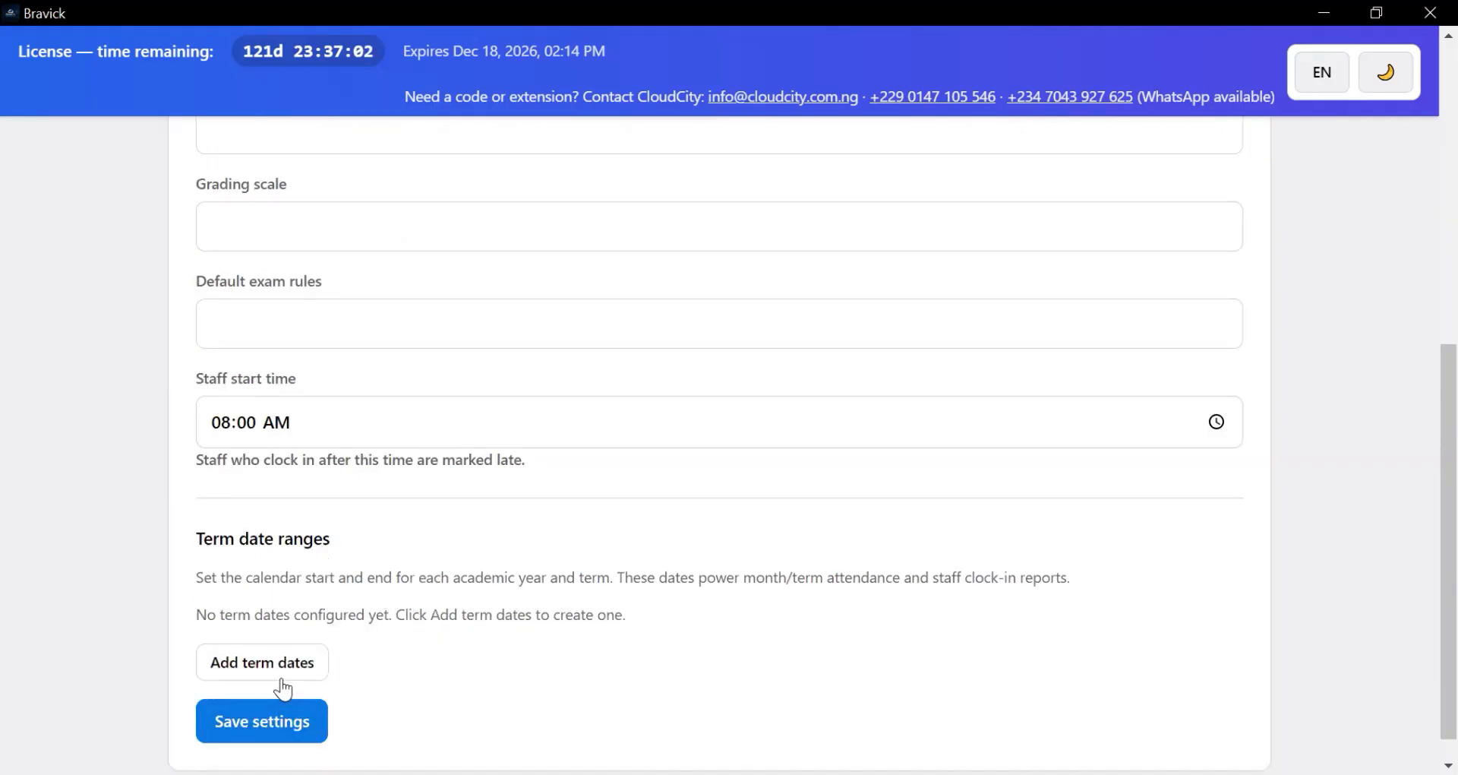
scroll(329, 642, down, 1)
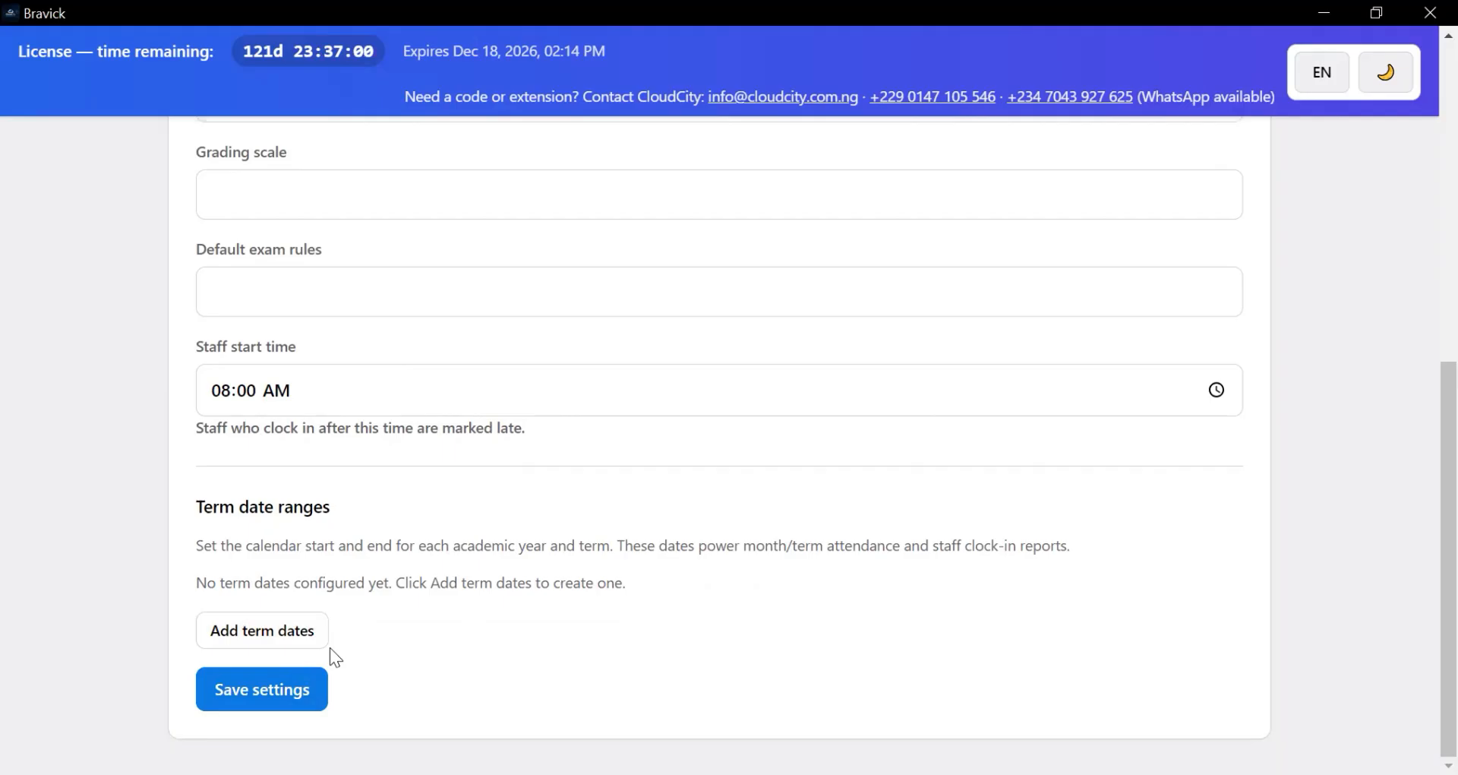
click(278, 636)
scroll(412, 639, down, 2)
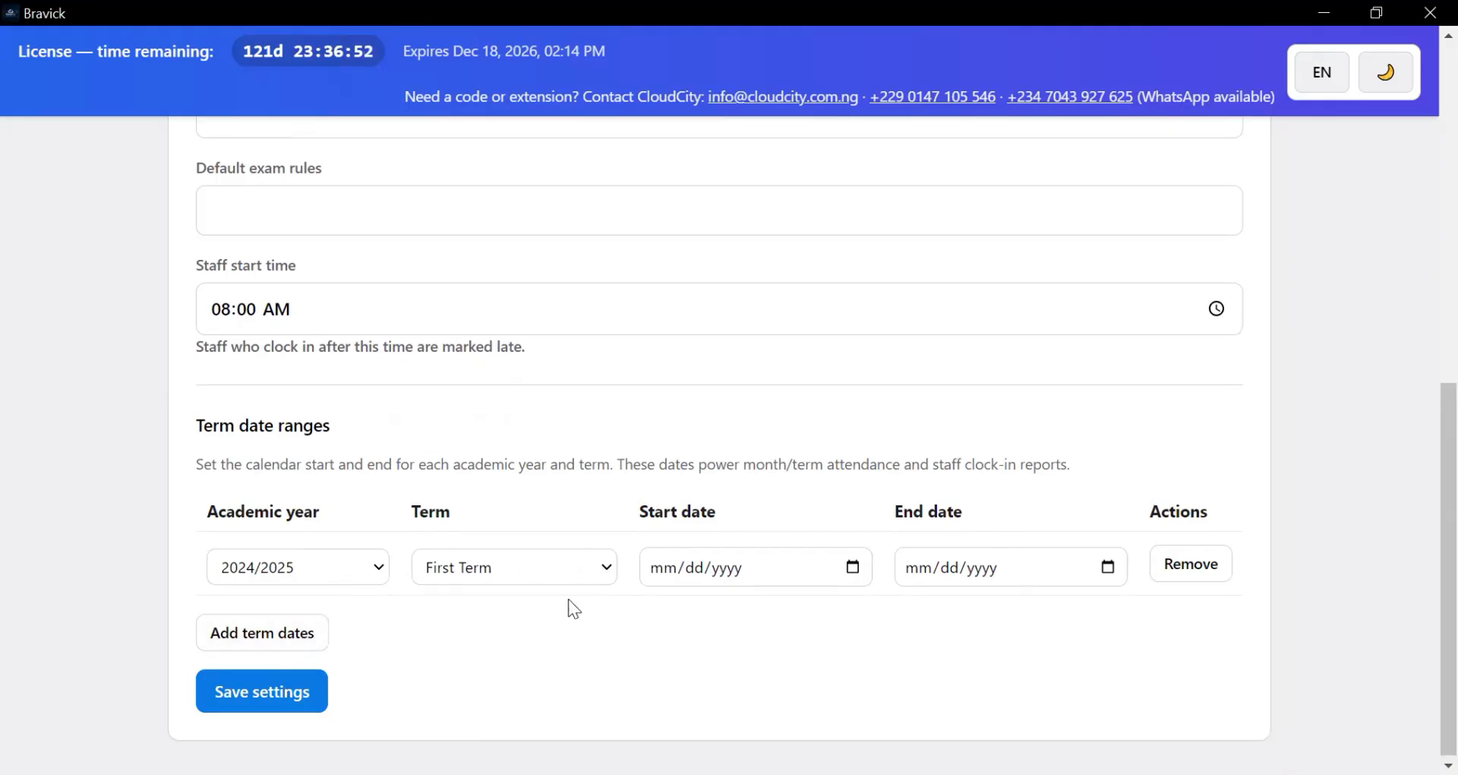
scroll(568, 599, up, 10)
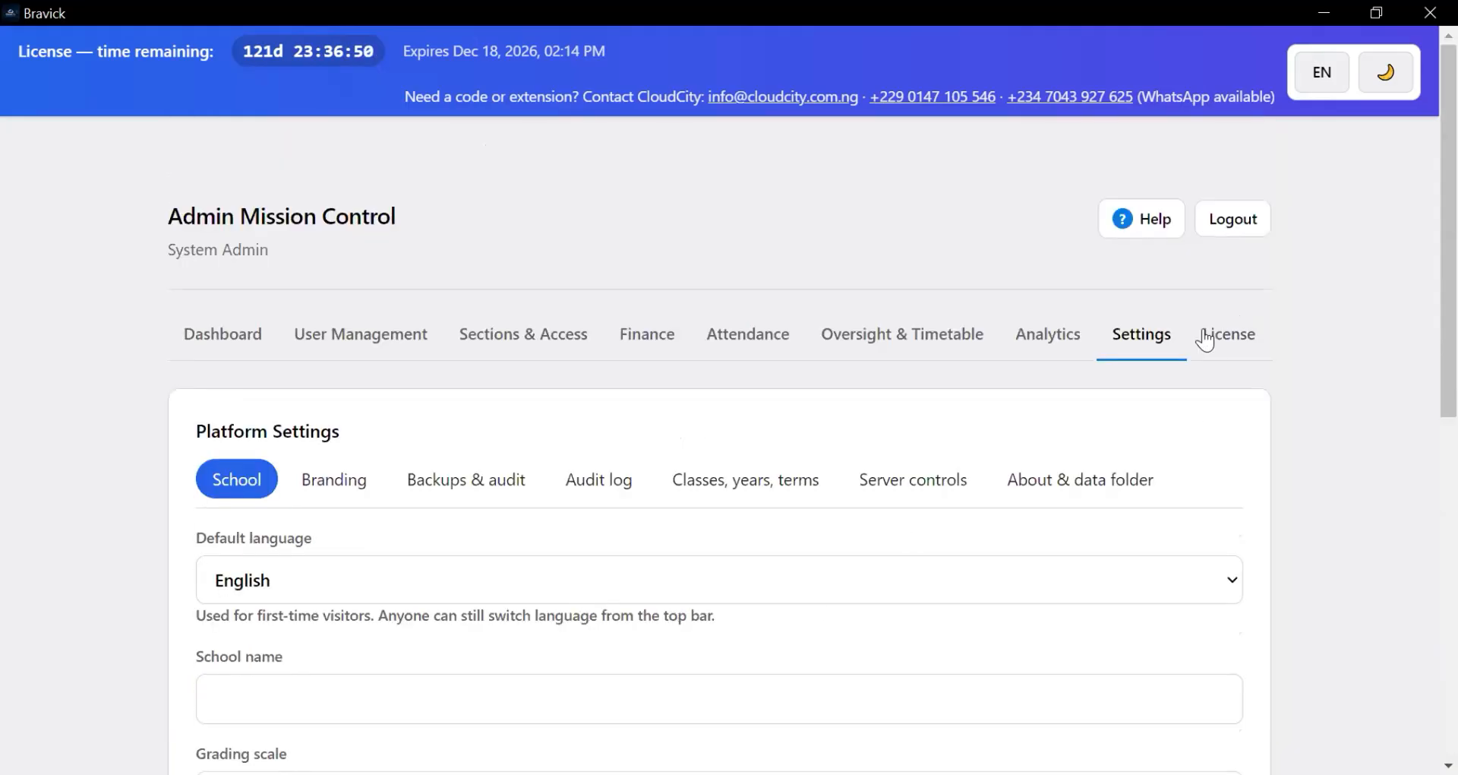
- Review the vendor contact, Basic/Premium plans and active Pro licence valid until 2026-12-18
click(1207, 339)
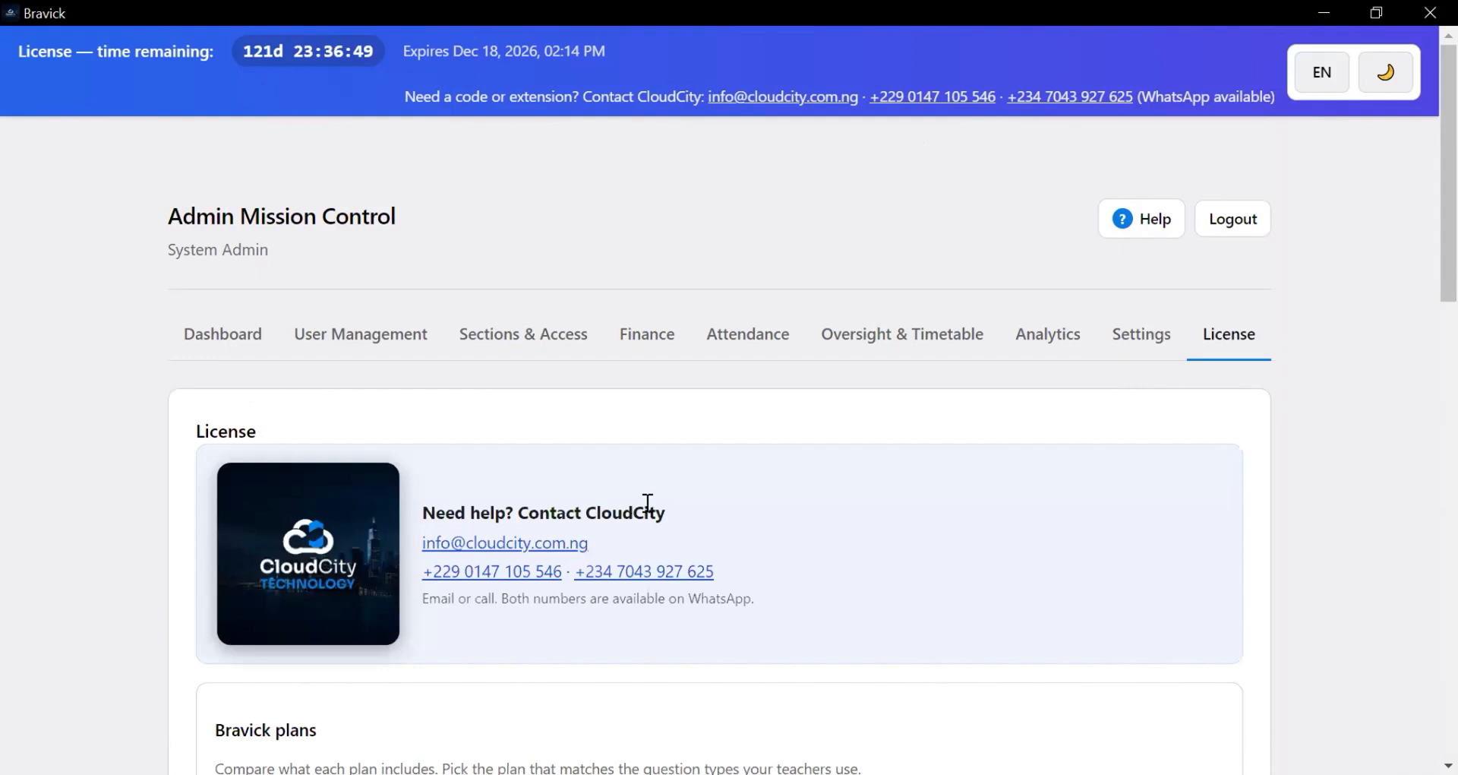
scroll(647, 505, down, 3)
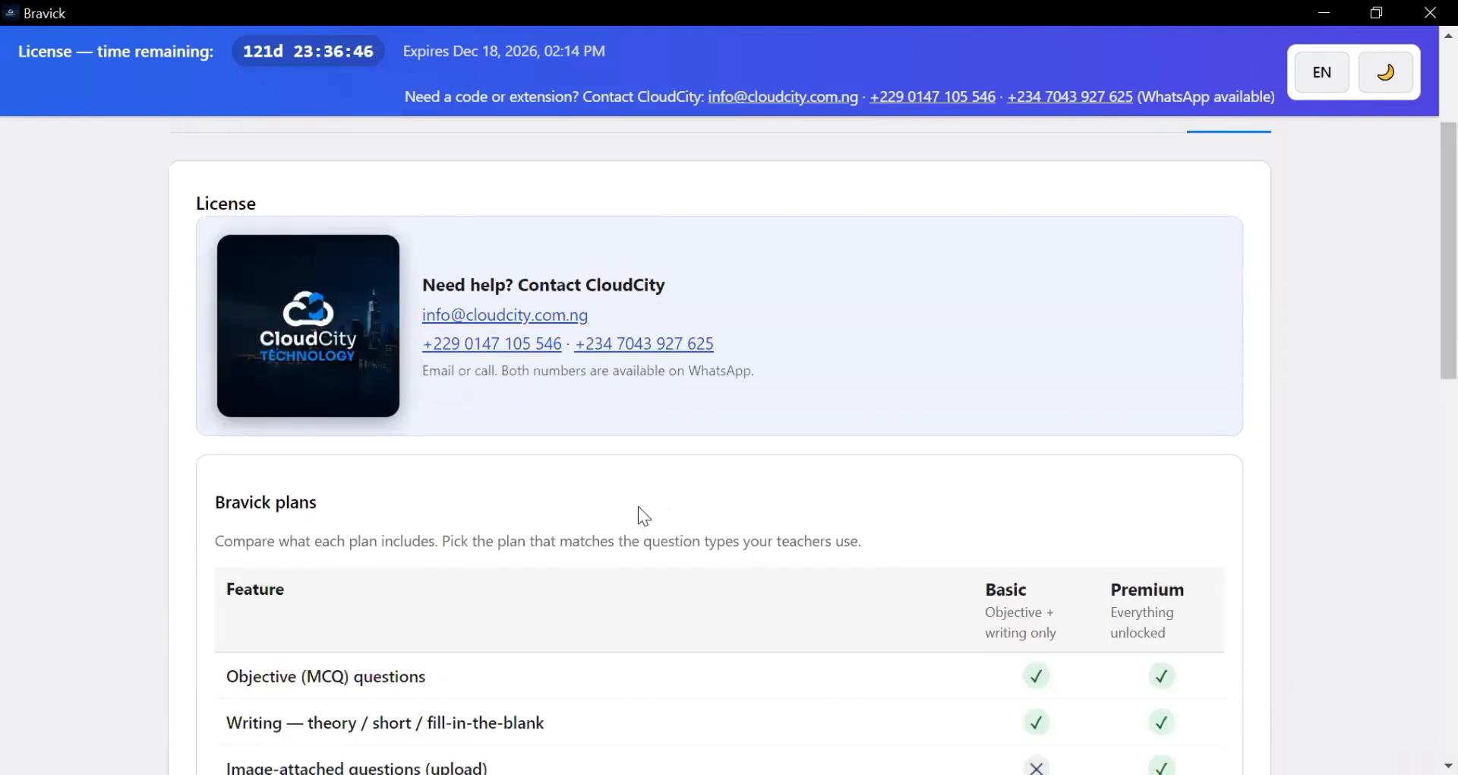
scroll(636, 508, down, 3)
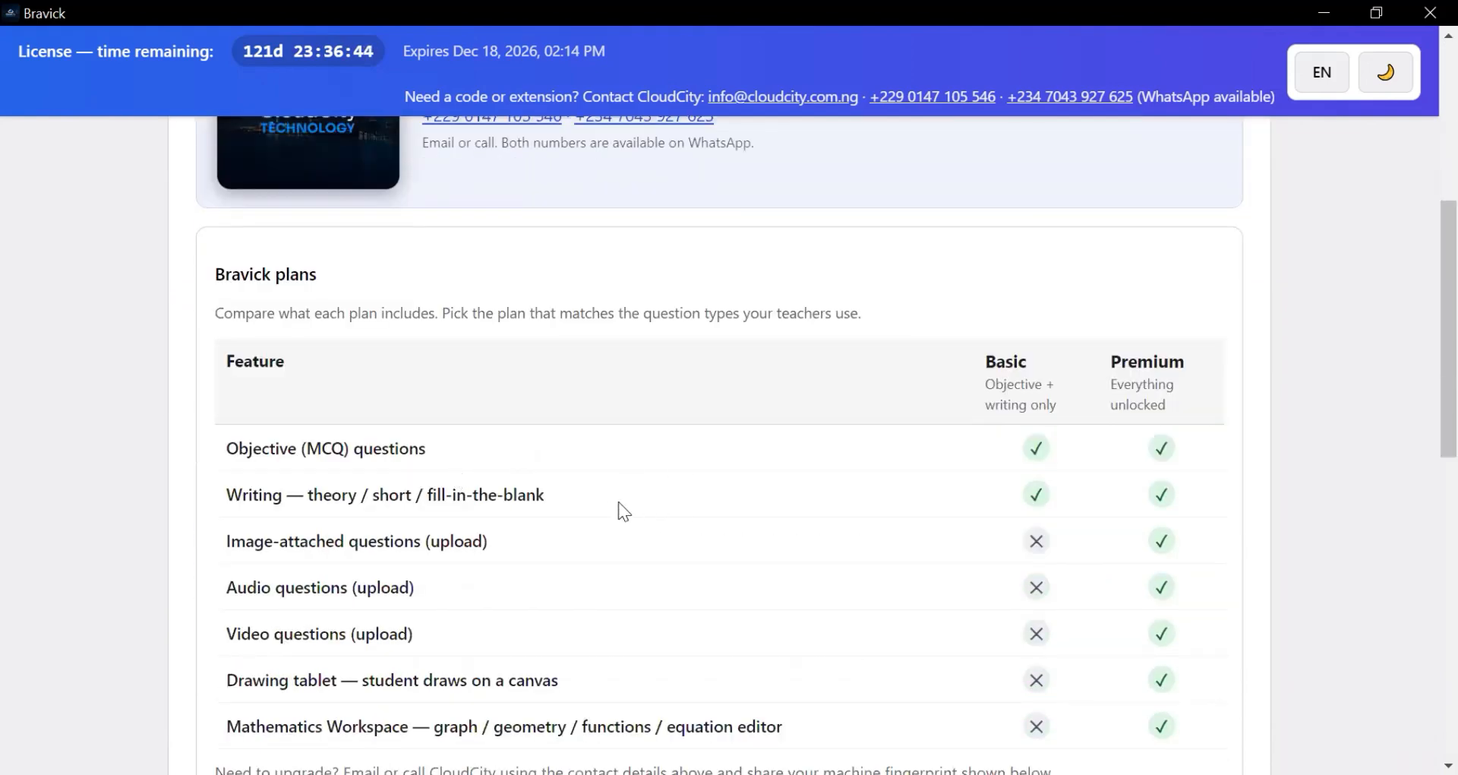
scroll(624, 532, down, 3)
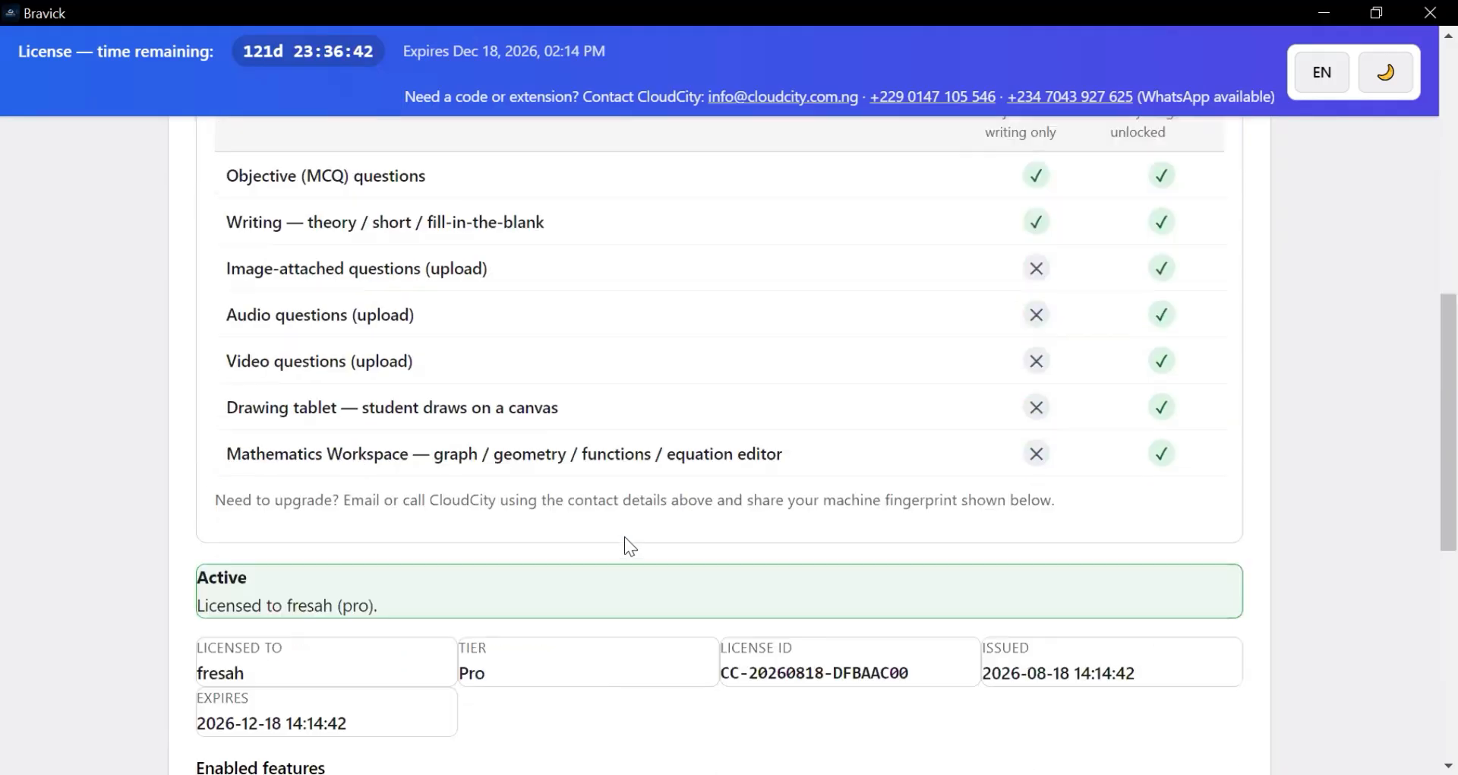
scroll(626, 527, up, 2)
scroll(521, 431, down, 2)
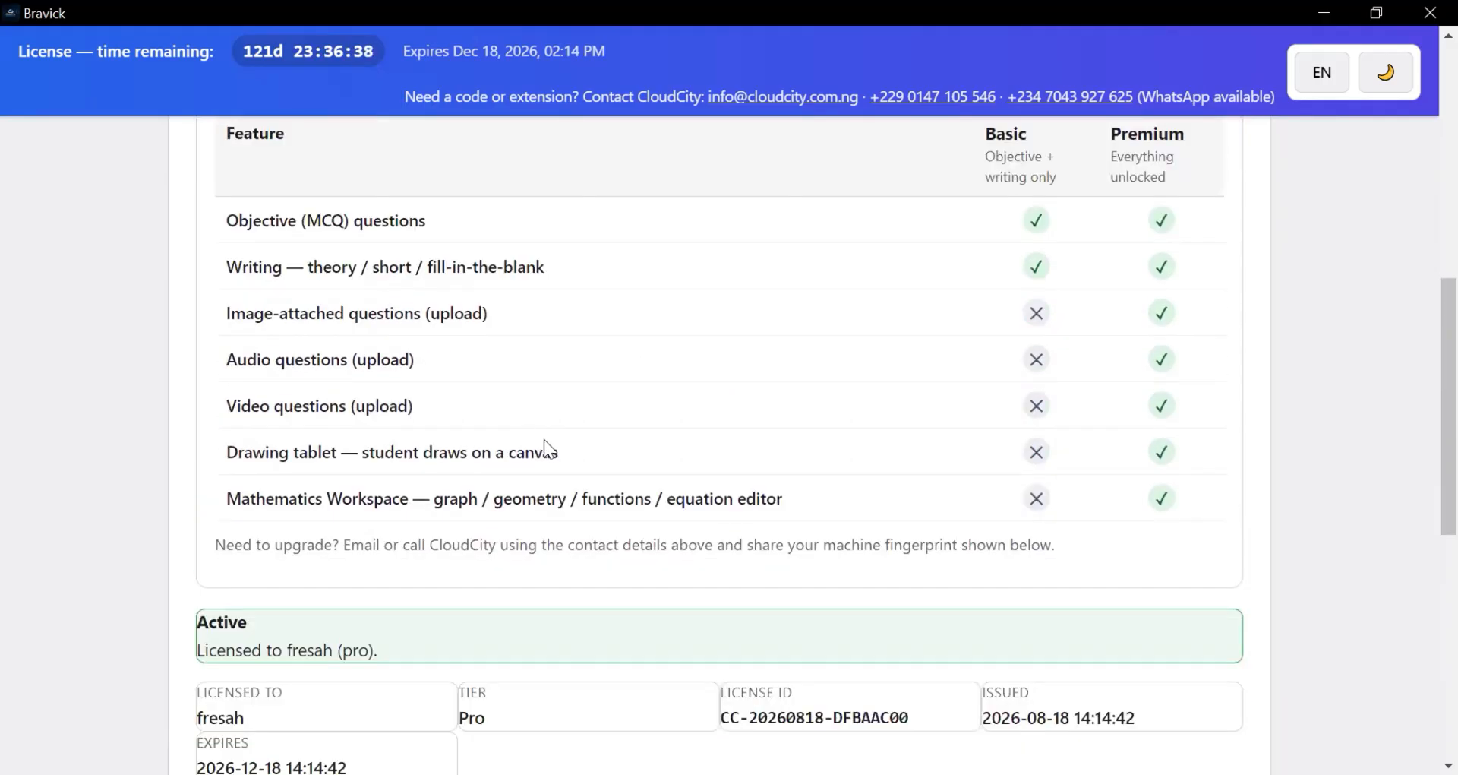
scroll(563, 463, down, 2)
scroll(566, 479, down, 5)
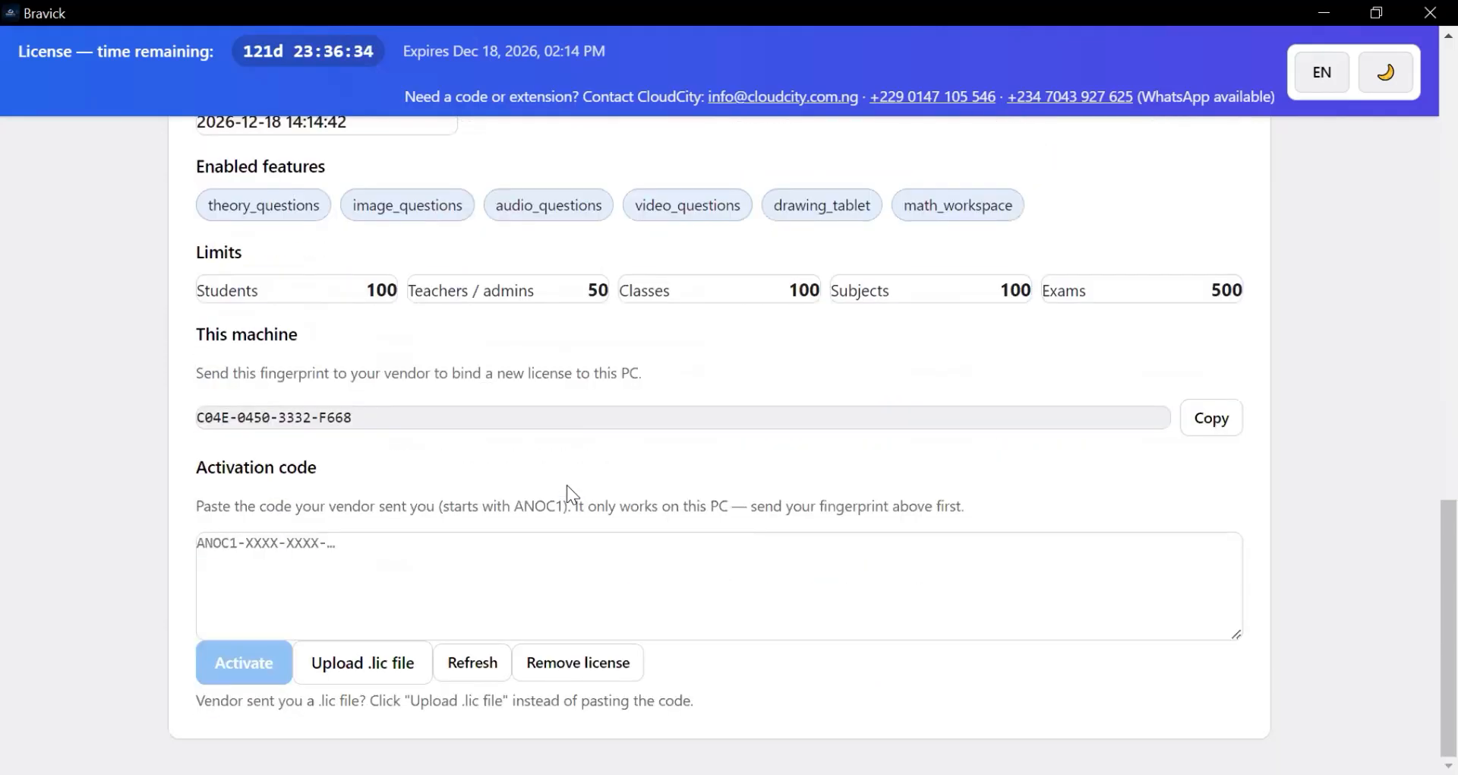
scroll(566, 485, up, 15)
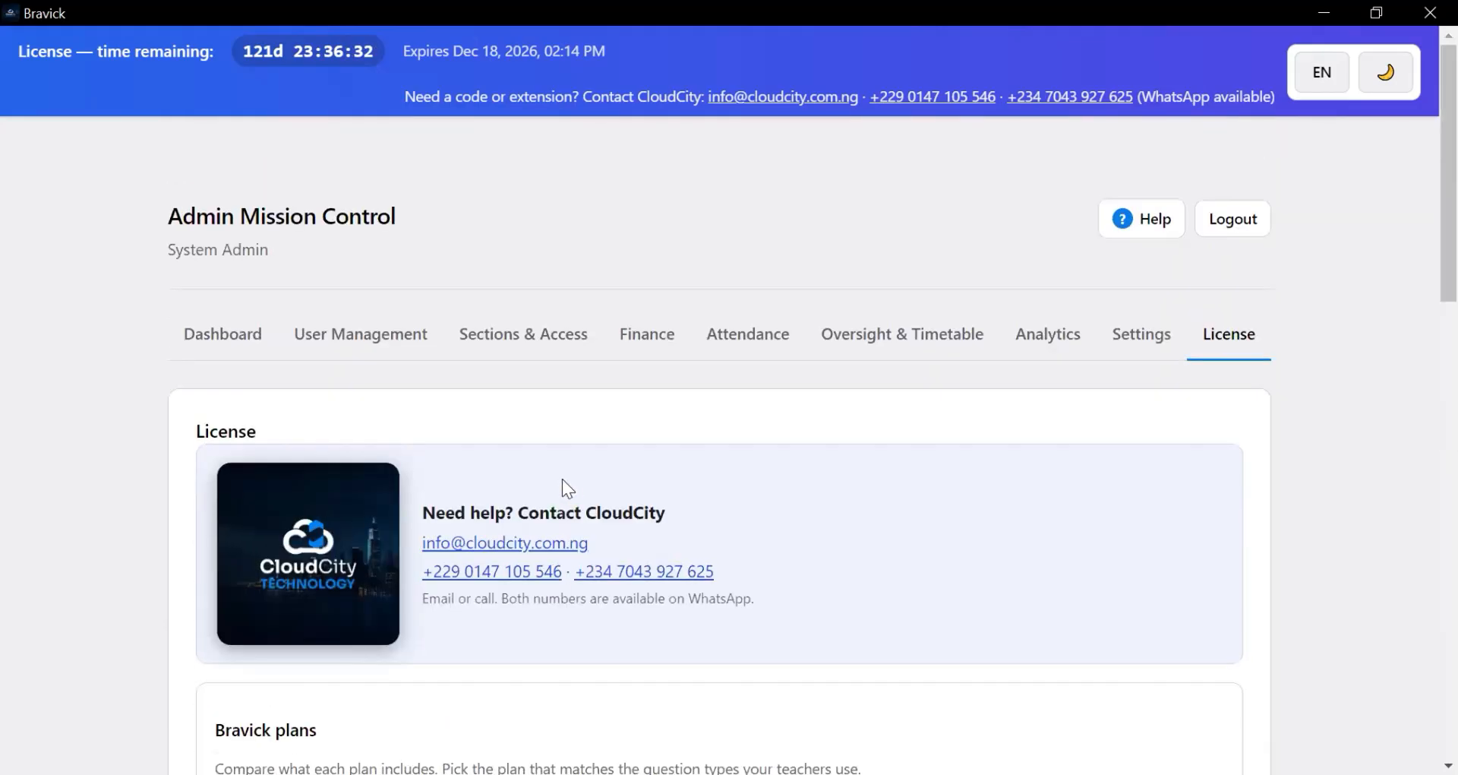
scroll(611, 578, down, 8)
scroll(619, 579, up, 8)
scroll(620, 578, up, 1)
scroll(691, 542, down, 12)
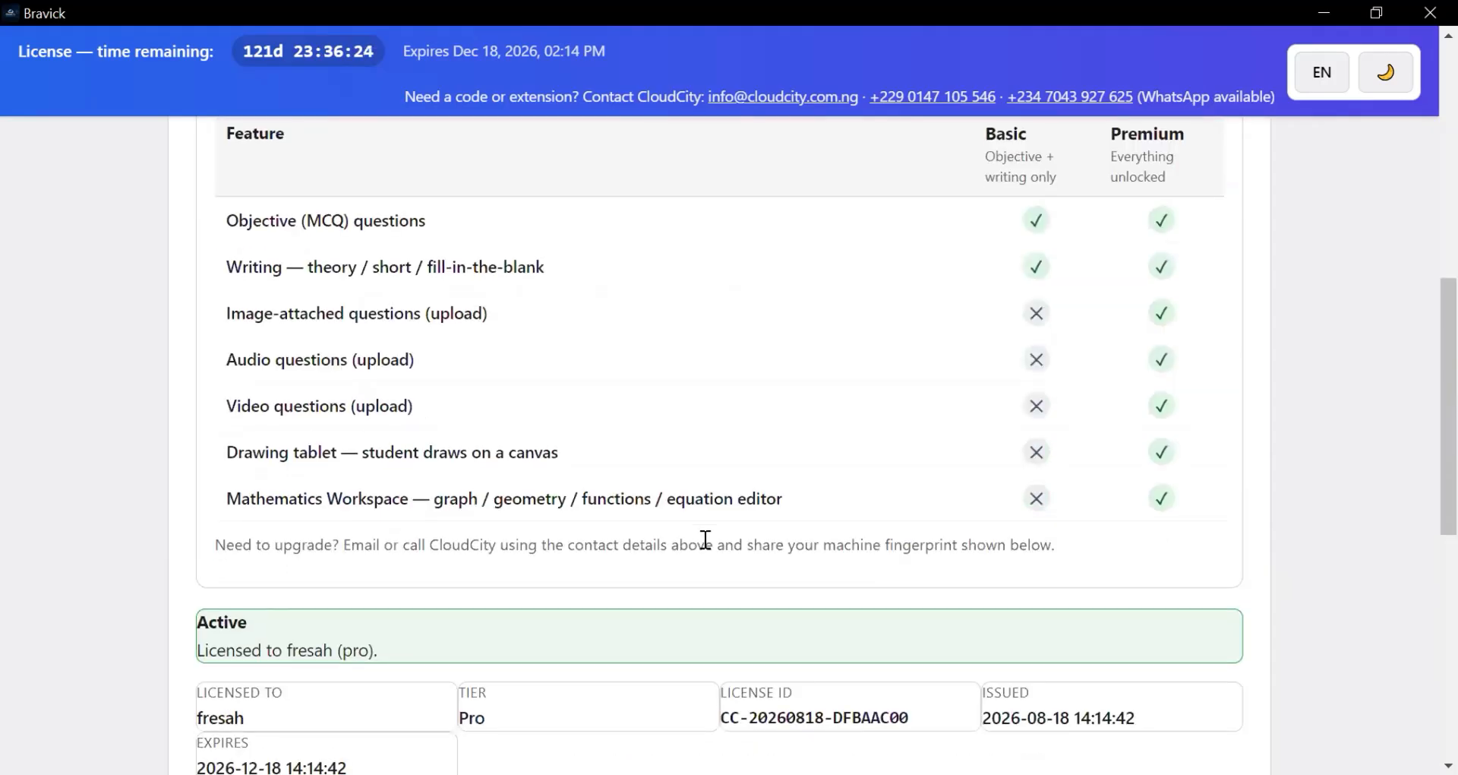
scroll(704, 541, down, 4)
scroll(701, 533, up, 15)
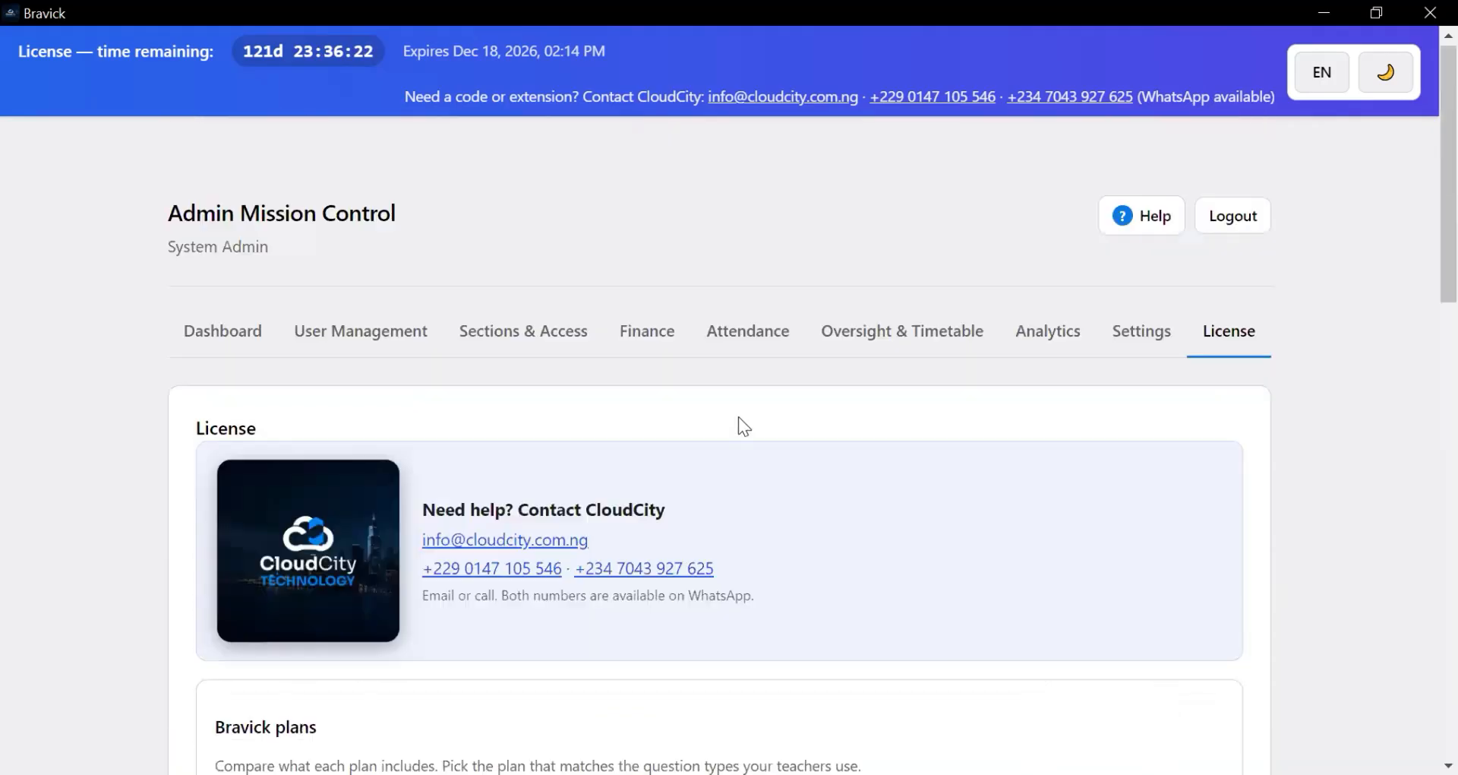